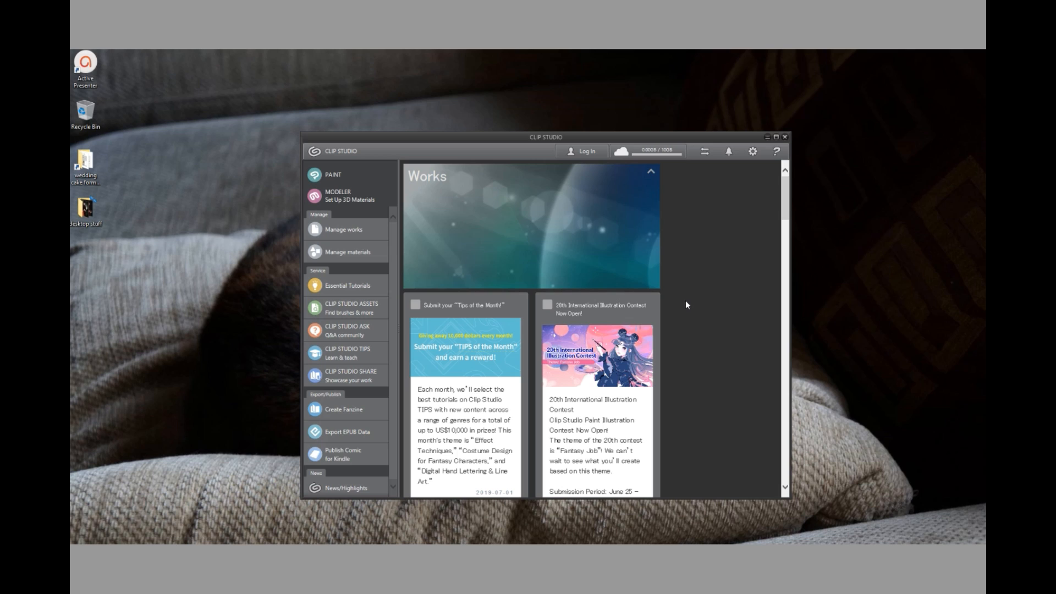
Step: Launch CLIP STUDIO PAINT from the CLIP STUDIO launcher and choose the PRO grade
left_click(334, 176)
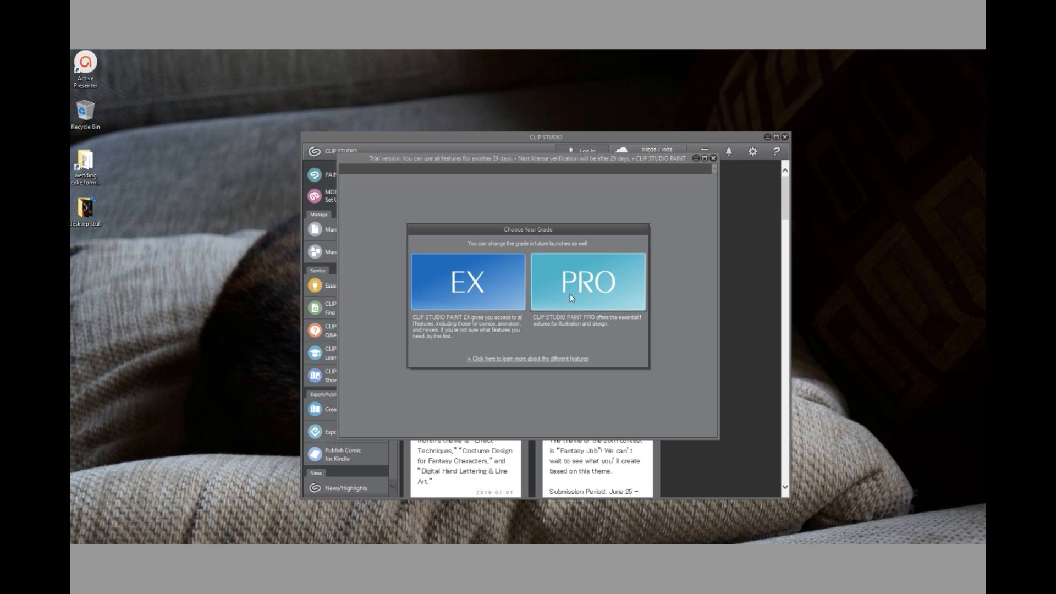
left_click(614, 285)
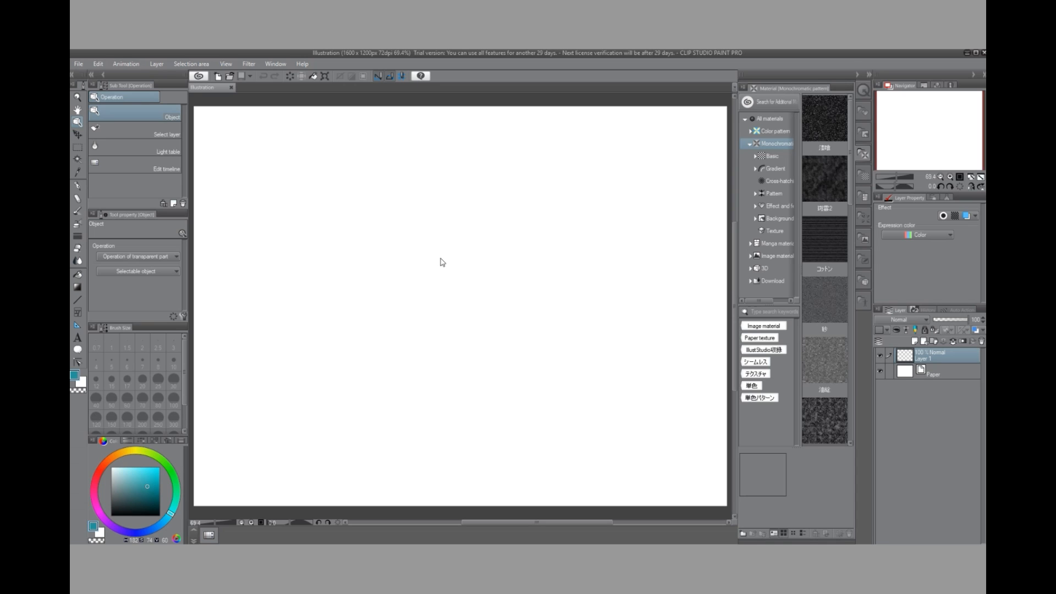
scroll(442, 262, "down", 2)
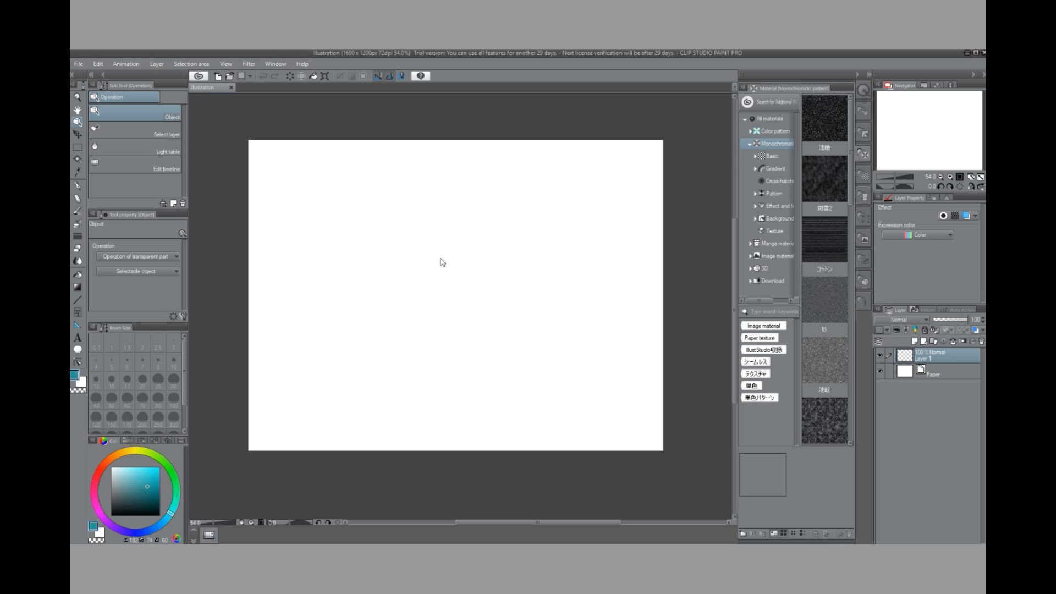
scroll(442, 262, "up", 1)
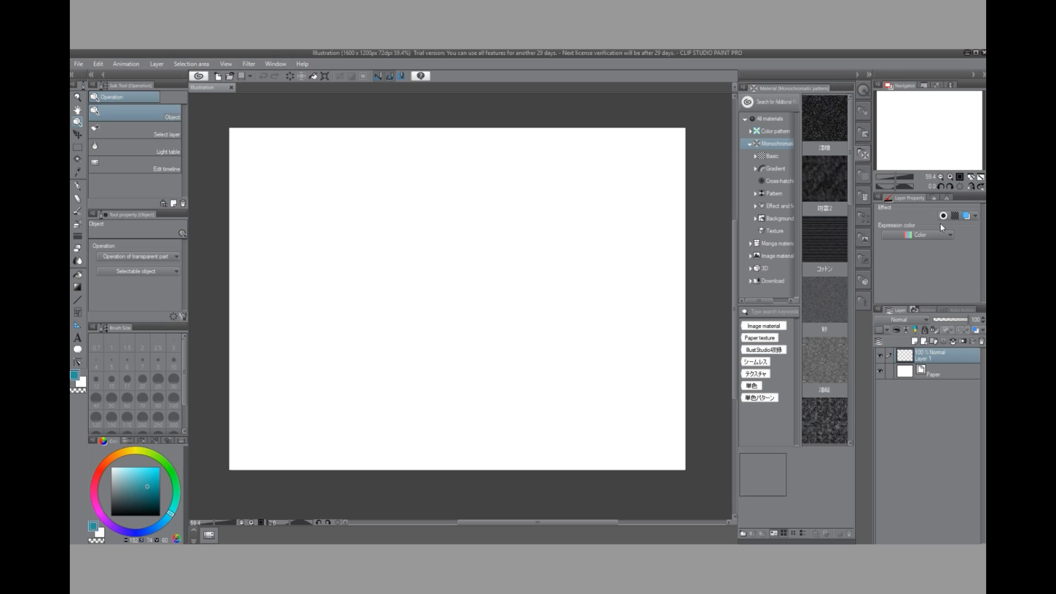
Step: Look through the Search Layer, Animation Cels and History palettes, and return to Layer Property and Layer
left_click(930, 196)
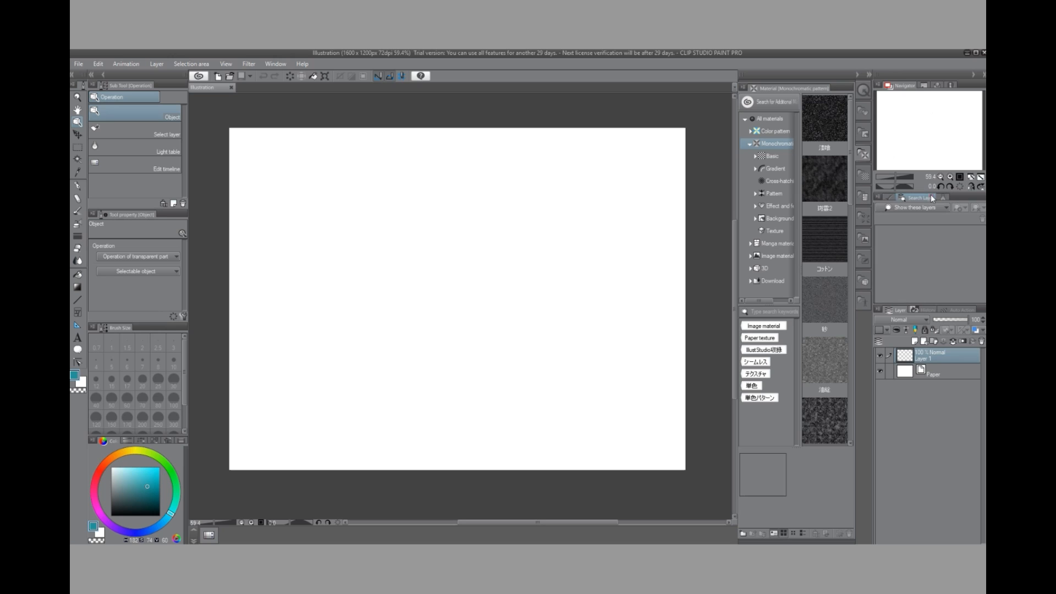
left_click(887, 199)
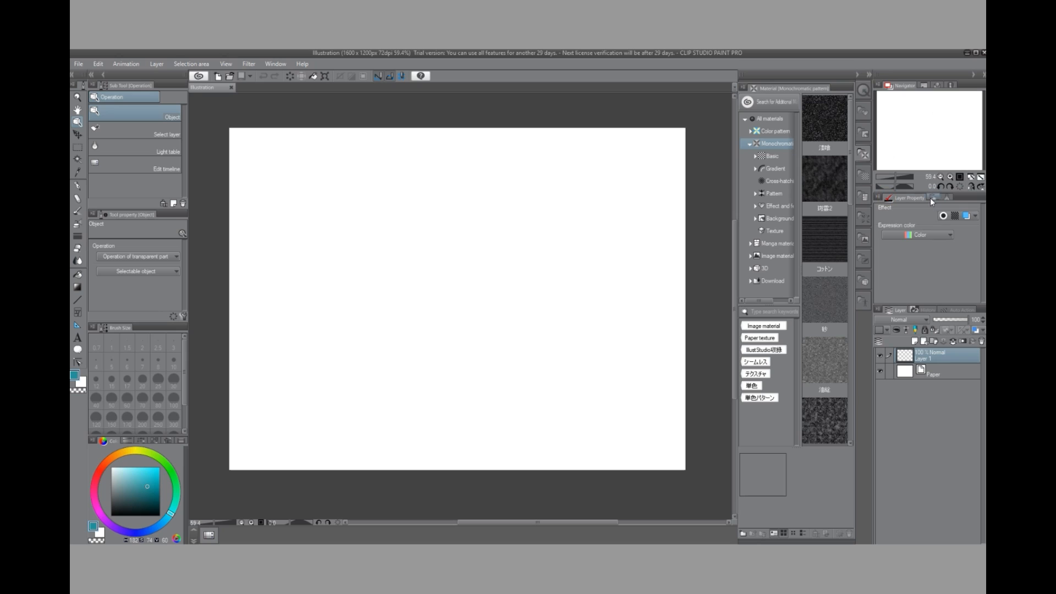
left_click(930, 198)
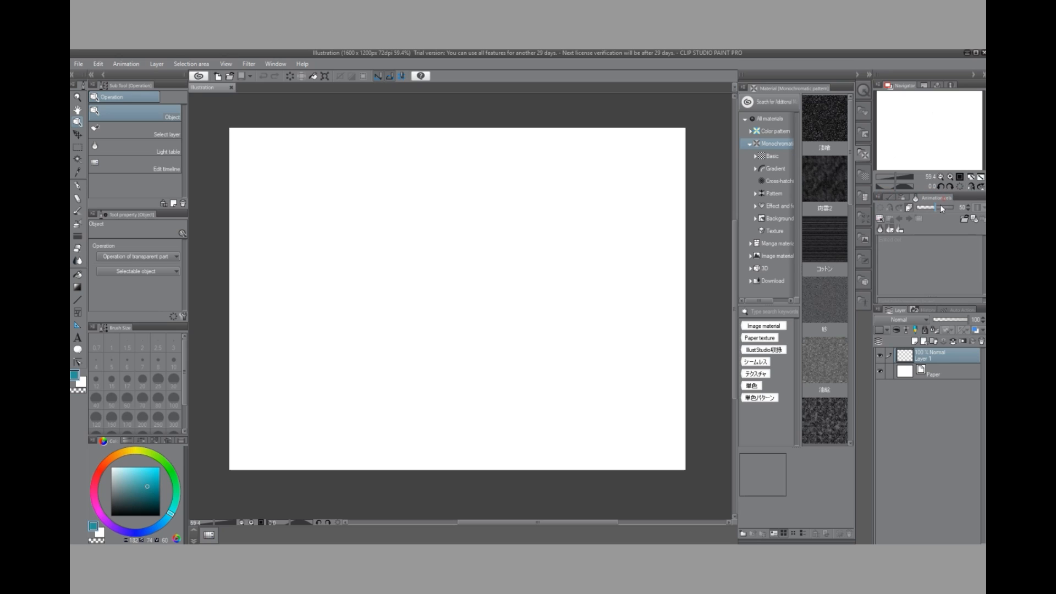
left_click(887, 198)
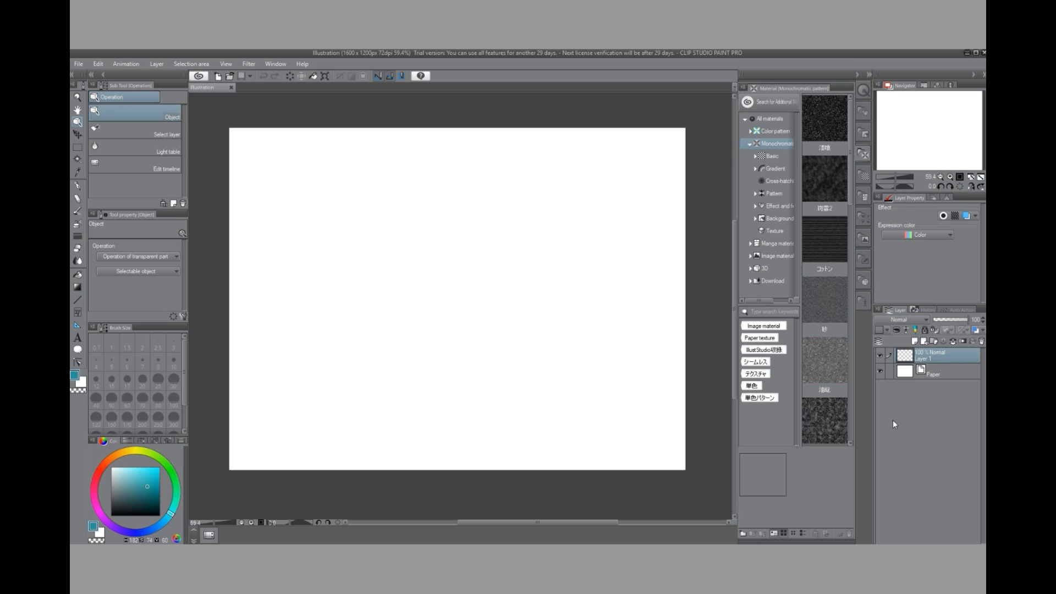
left_click(927, 310)
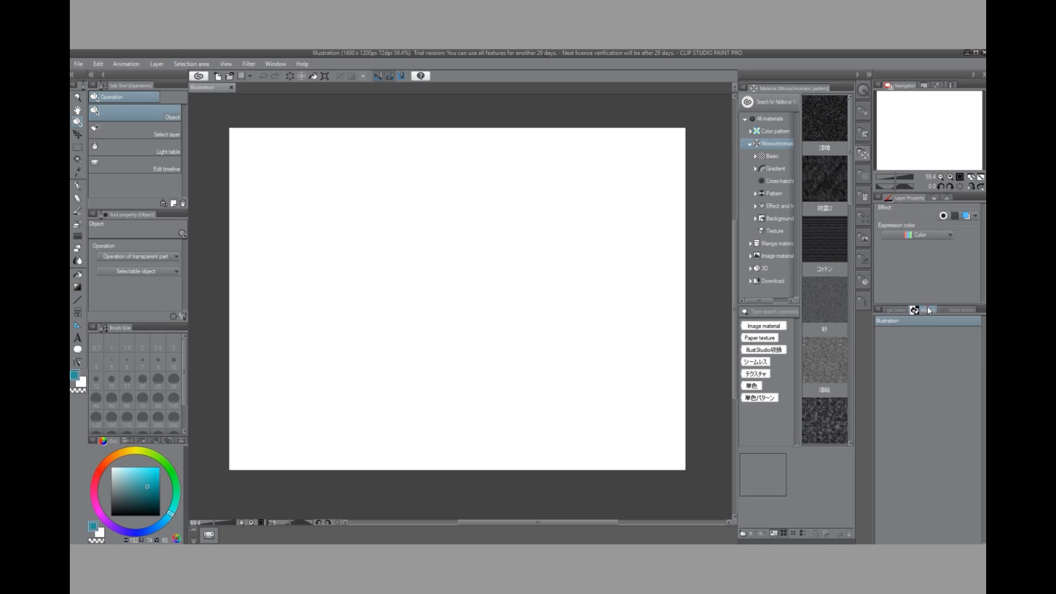
left_click(895, 309)
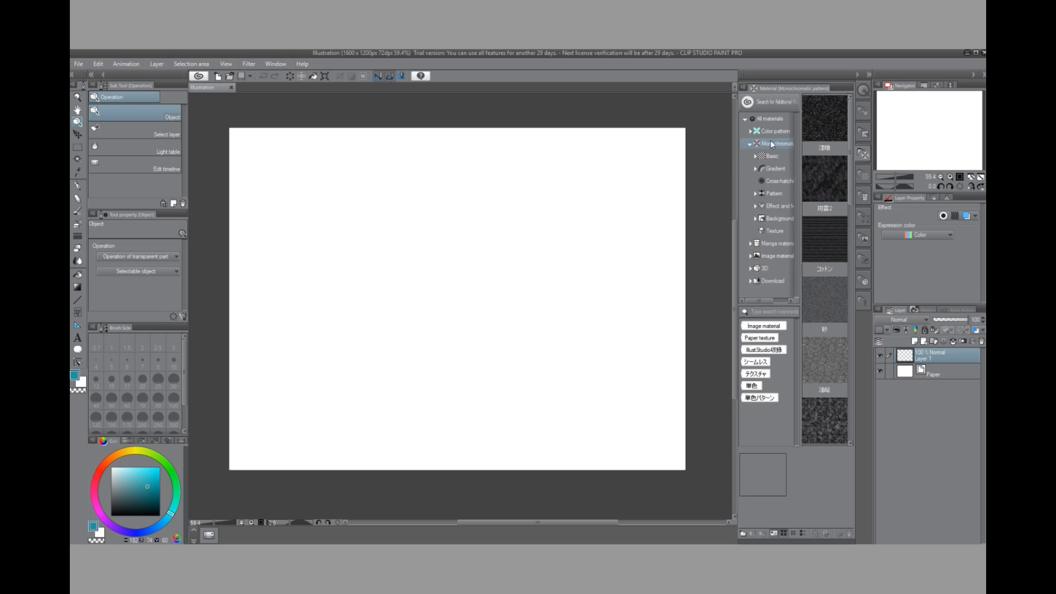
Step: Collapse the Material palette dock to give the canvas more room
left_click(741, 88)
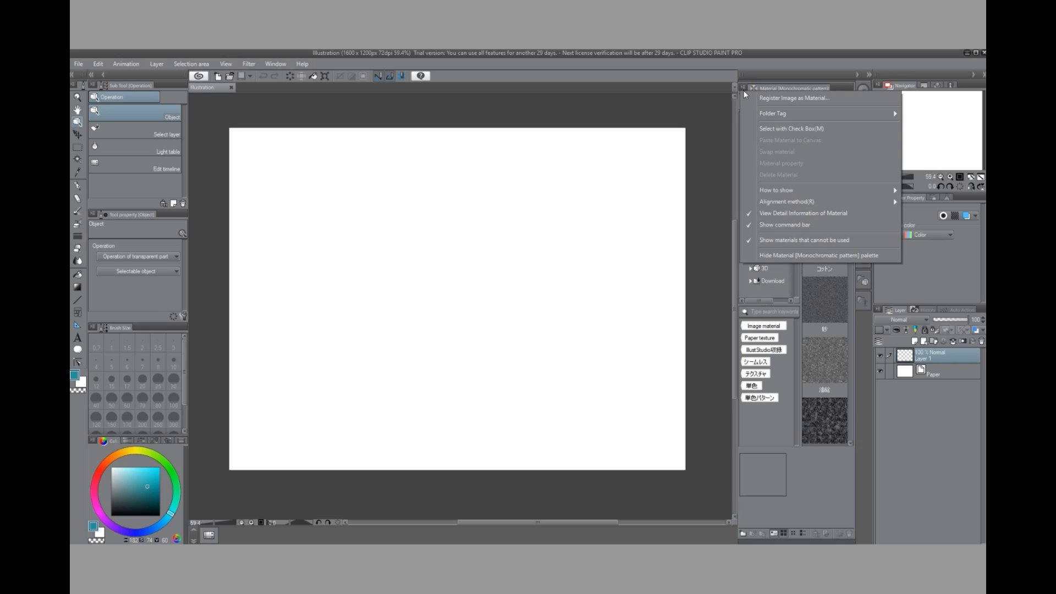
left_click(751, 80)
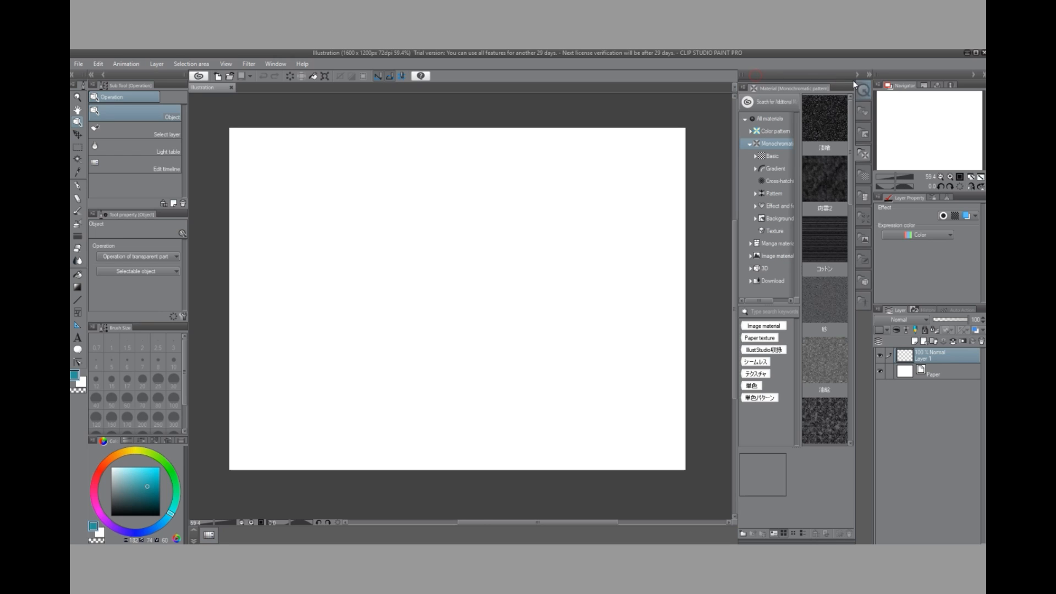
left_click(868, 75)
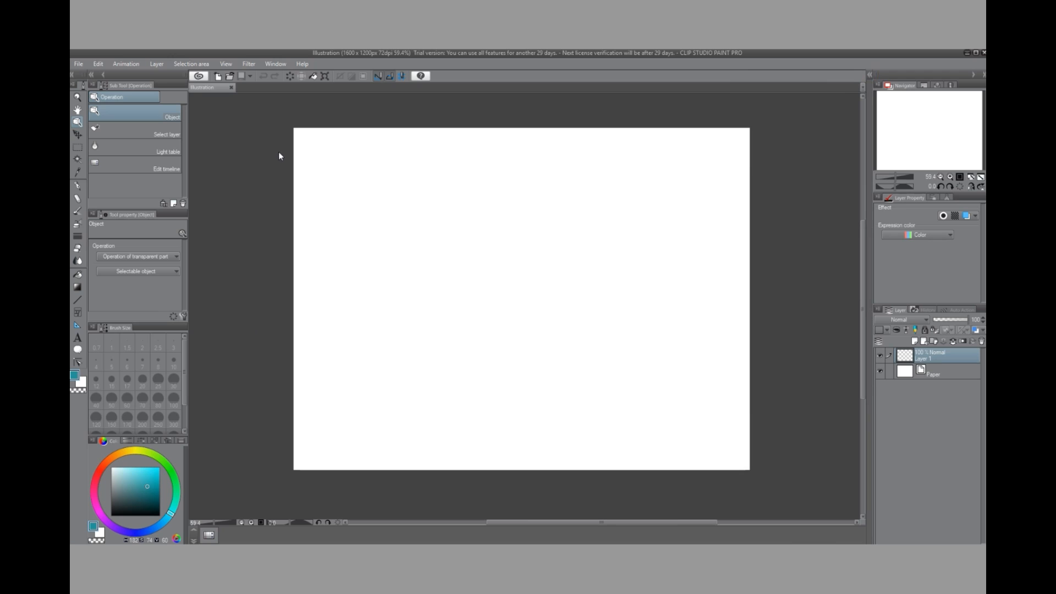
Step: Widen the palette column holding the sub tools, tool properties, brush sizes and color wheel until the sub tools fit in two columns
left_click(367, 178)
left_click(93, 85)
left_click(115, 85)
left_click_drag(185, 352, 187, 356)
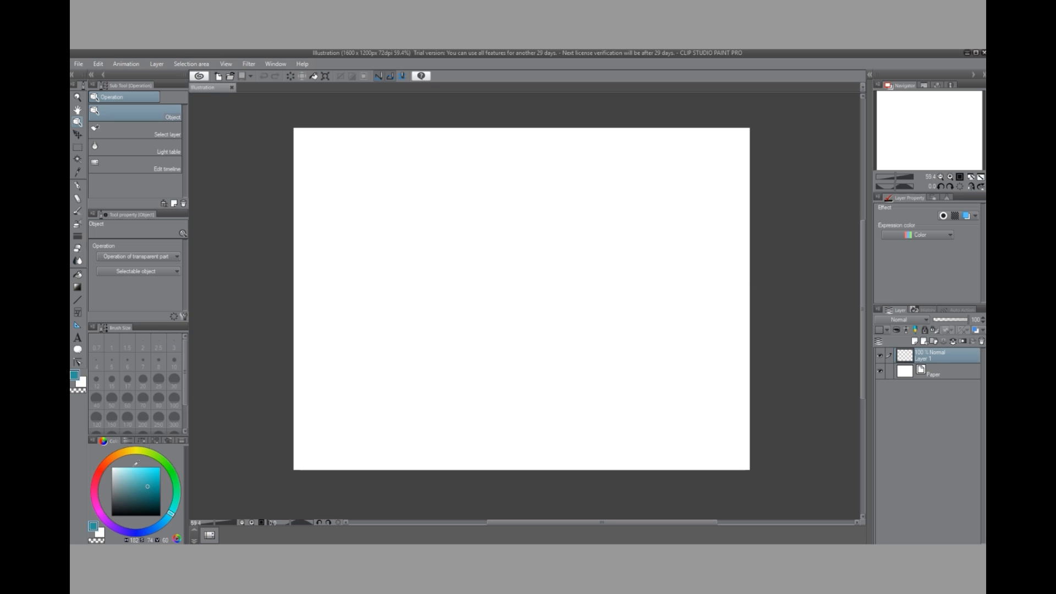
mouse_move(189, 305)
left_mouse_down()
mouse_move(253, 308)
mouse_move(228, 302)
mouse_move(247, 311)
mouse_move(216, 317)
mouse_move(333, 308)
mouse_move(201, 313)
mouse_move(210, 312)
left_mouse_up()
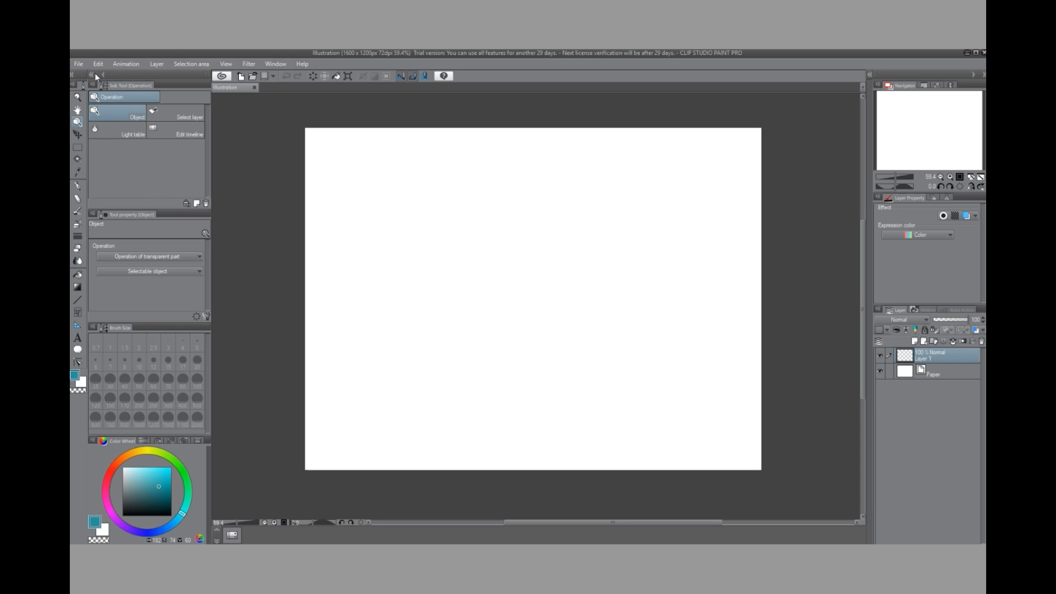
left_click(81, 65)
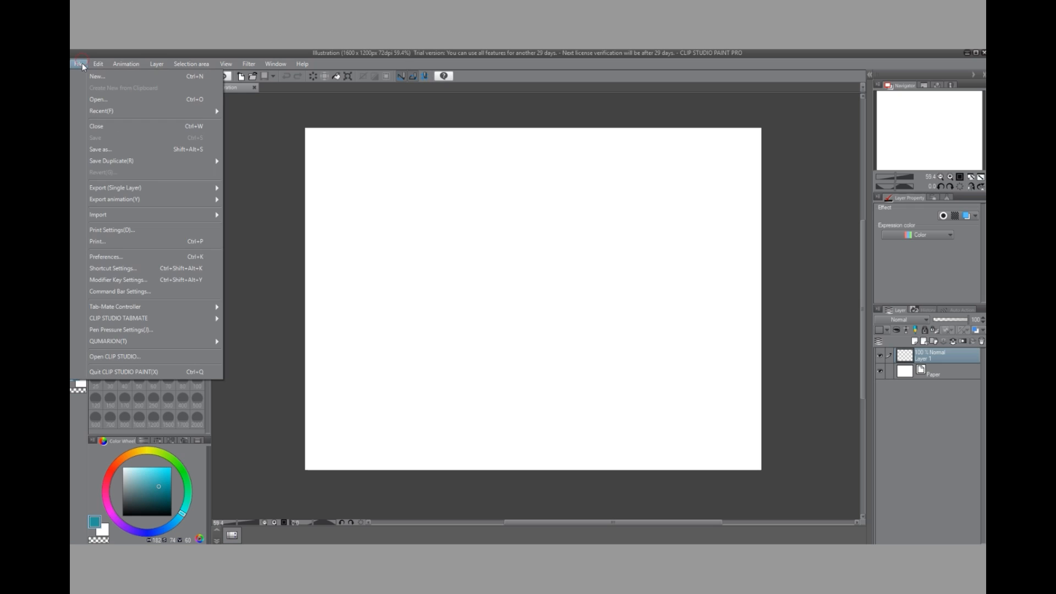
left_click(101, 64)
left_click(116, 66)
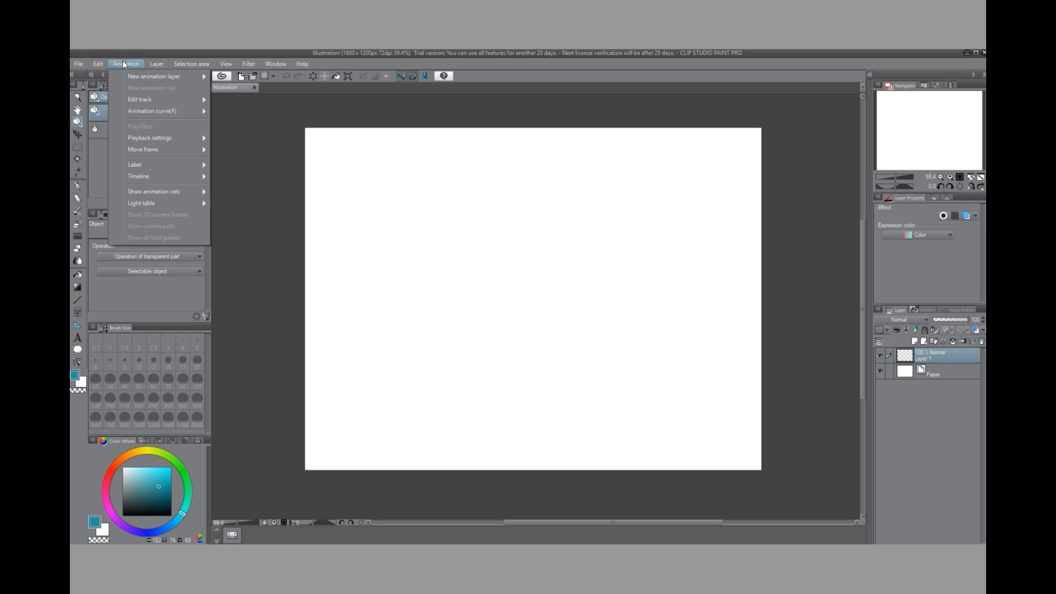
mouse_move(147, 68)
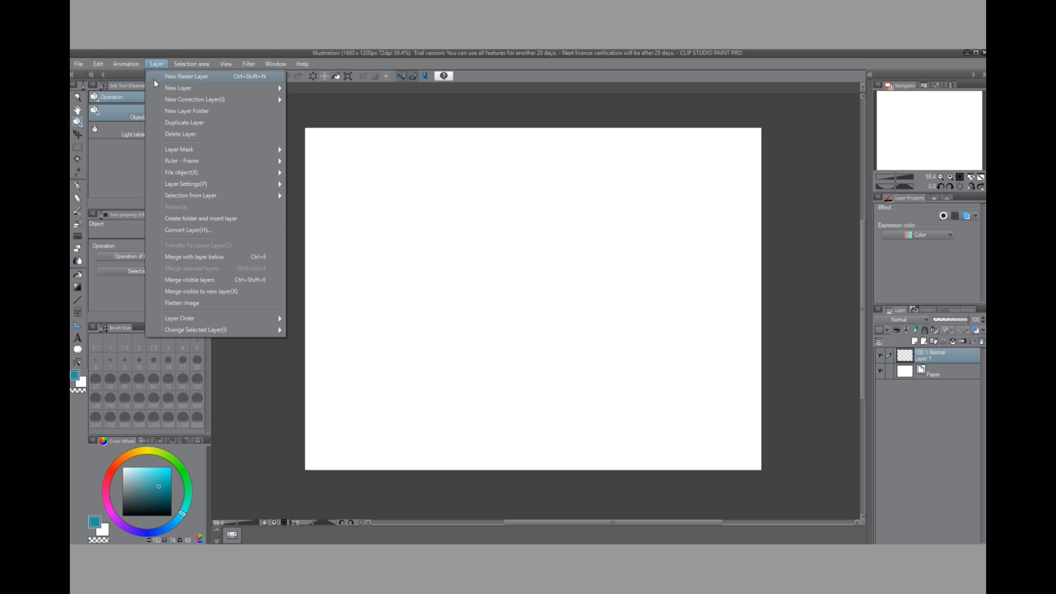
mouse_move(151, 87)
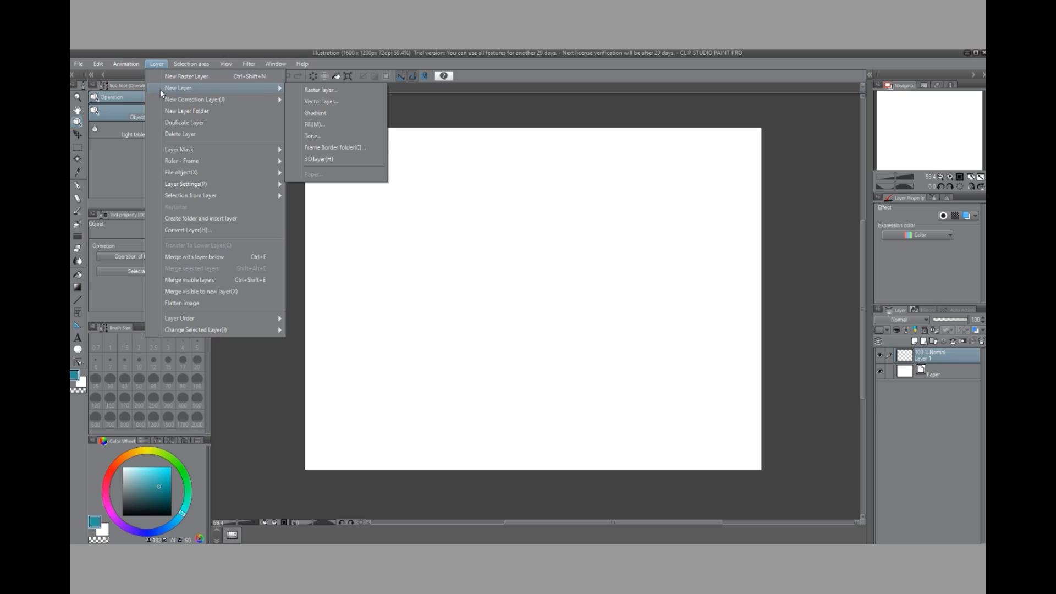
mouse_move(302, 63)
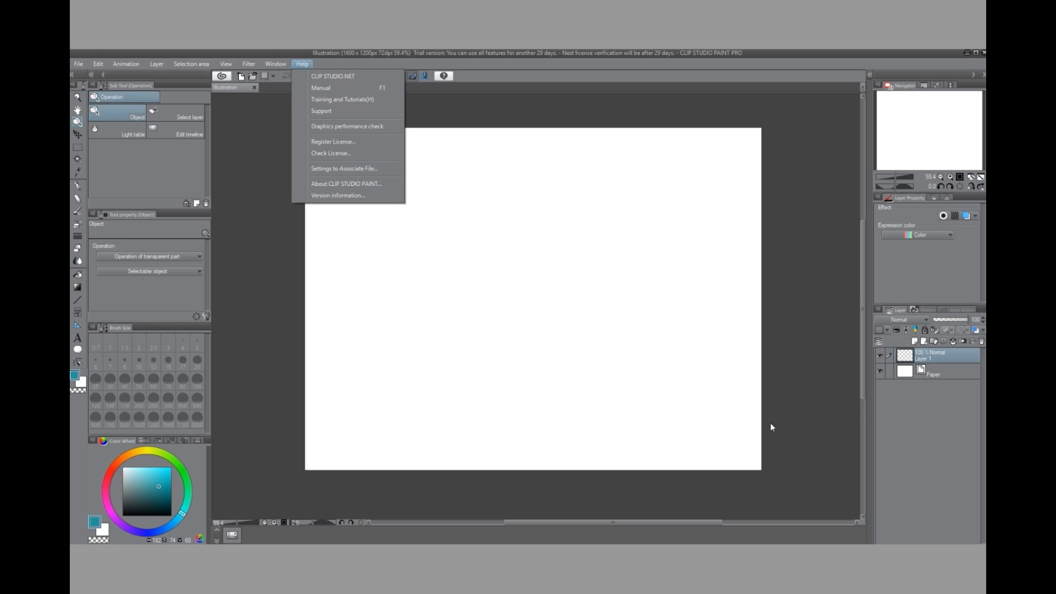
left_click(328, 67)
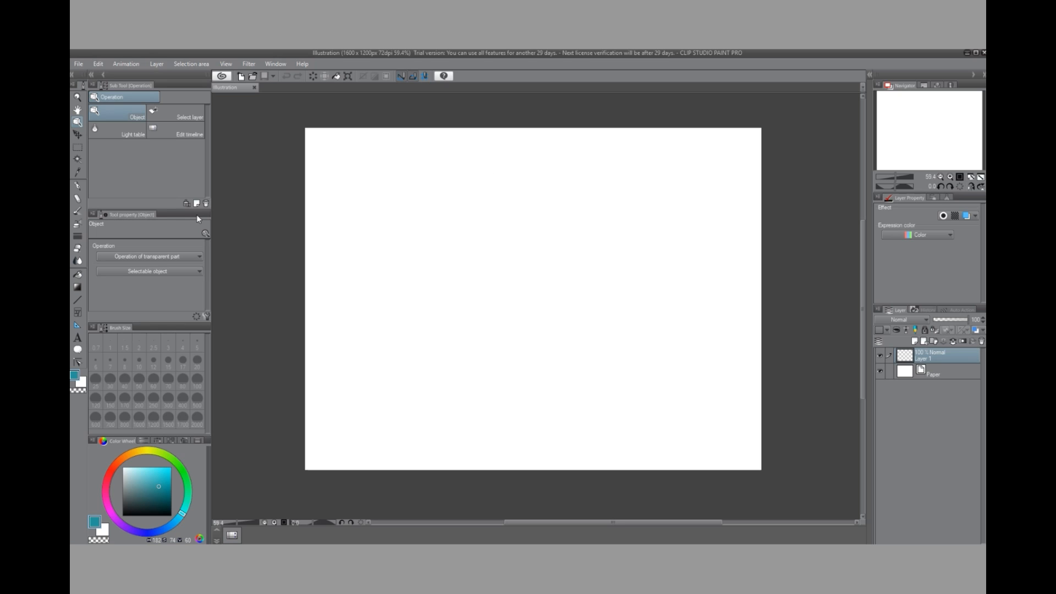
Step: Examine the brushes available in the Pen, Marker, Pencil and Pastel sub tool groups
left_click(77, 186)
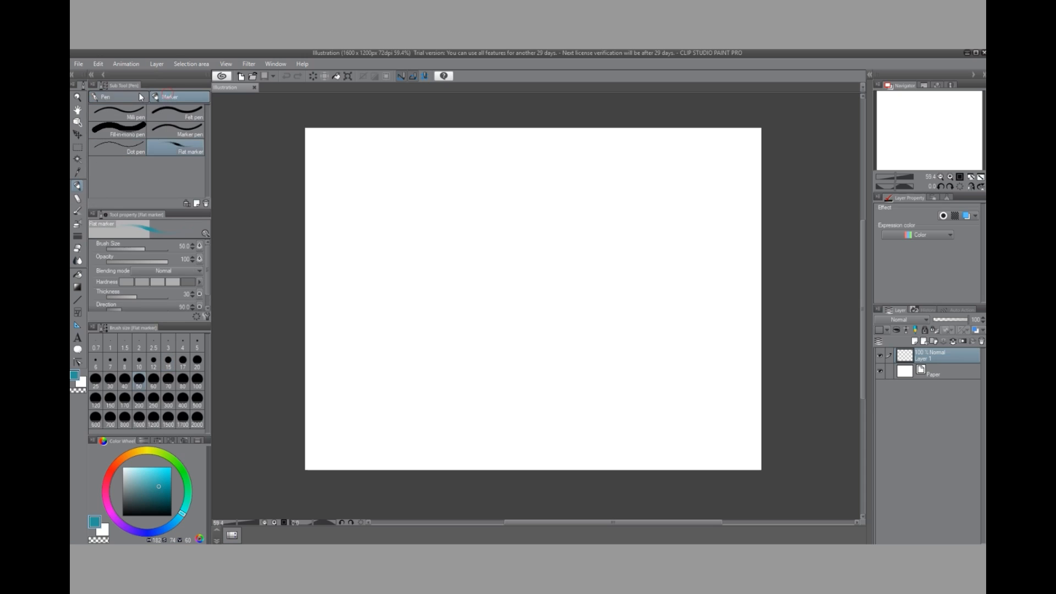
left_click(165, 96)
left_click(127, 99)
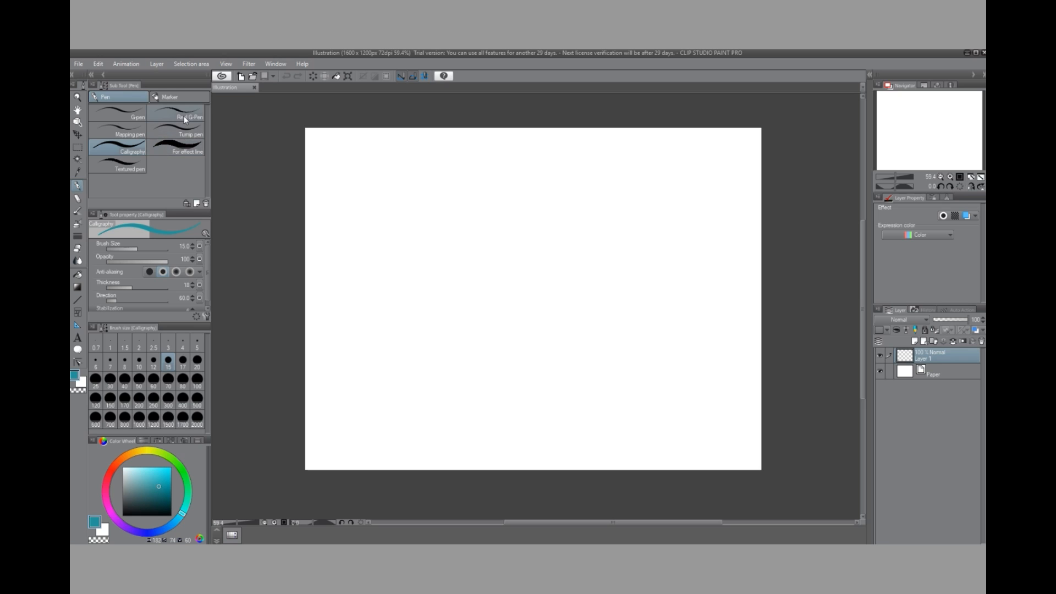
left_click(168, 98)
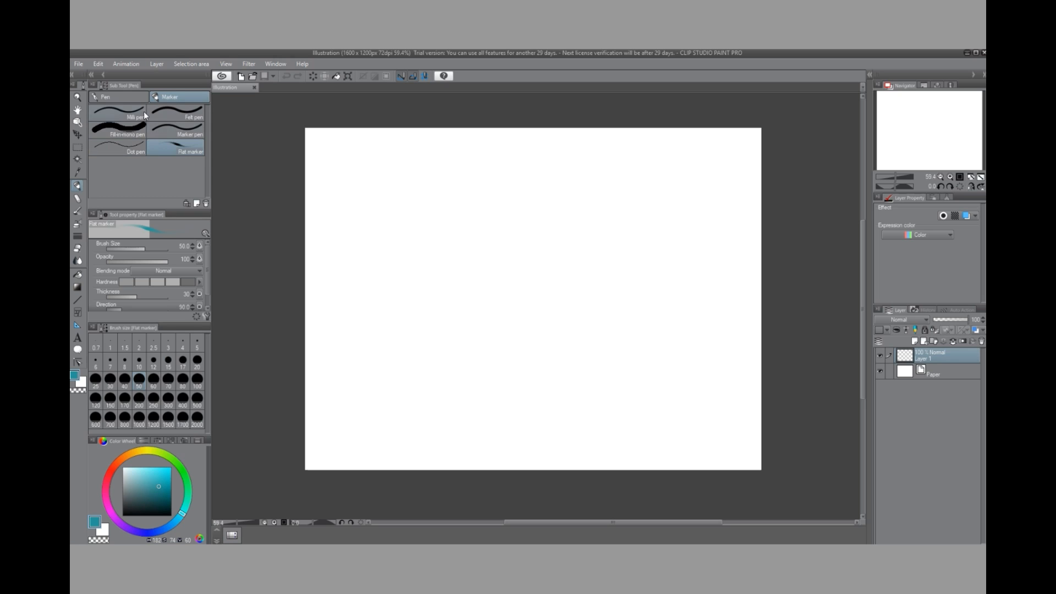
left_click(136, 97)
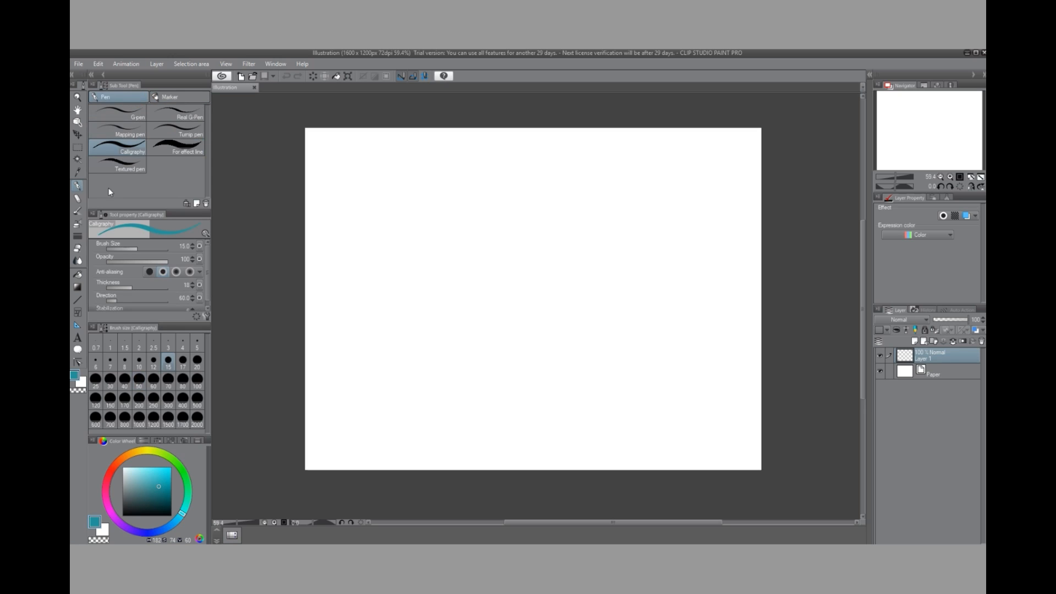
left_click(79, 198)
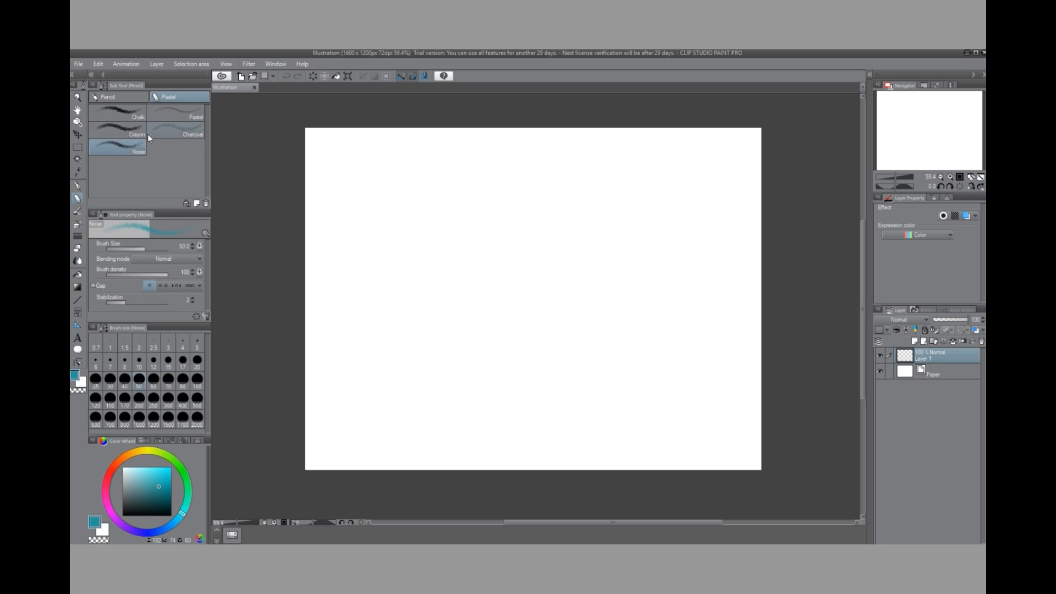
left_click(128, 94)
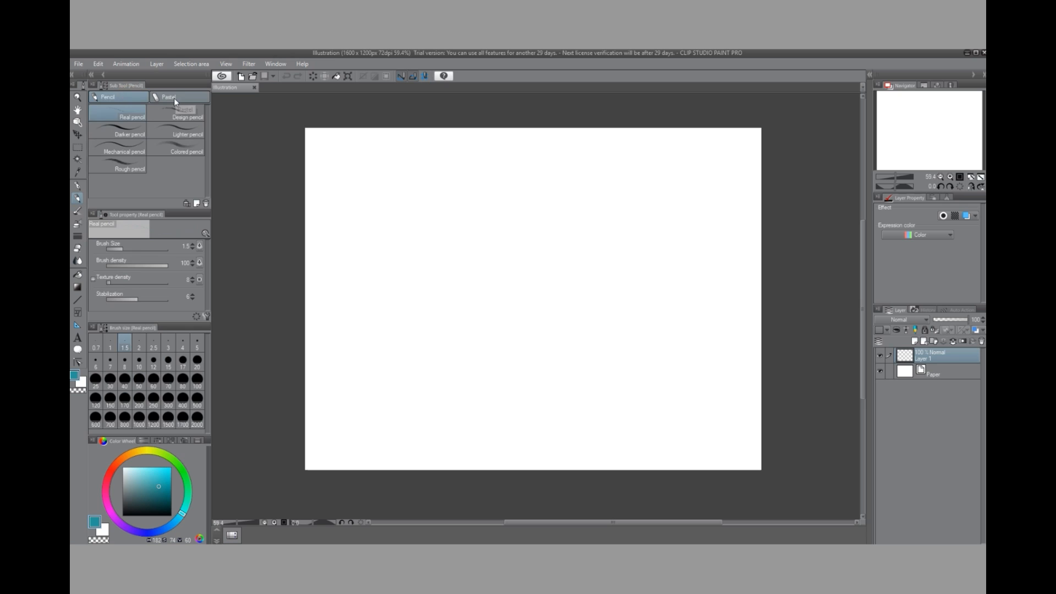
left_click(174, 98)
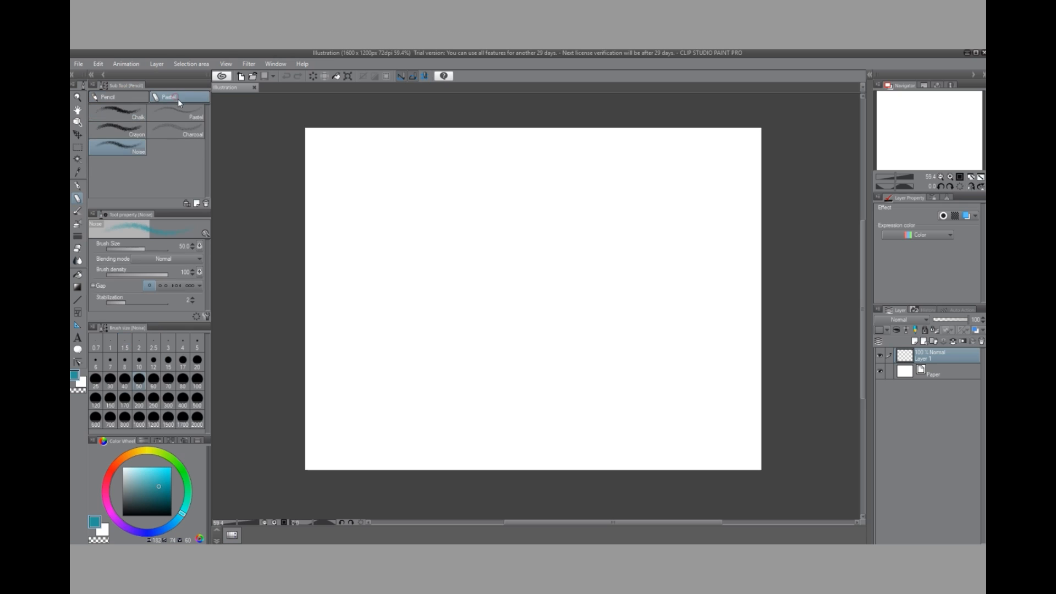
Step: Try a stroke on the blank canvas with the Gouache blender from the thick paint brushes
left_click(79, 211)
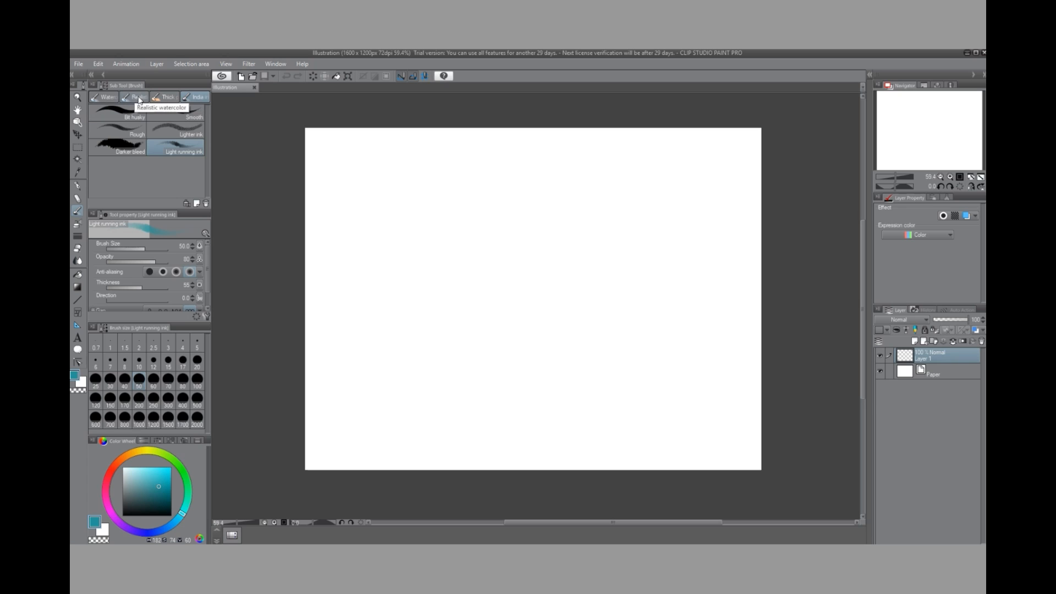
left_click(165, 97)
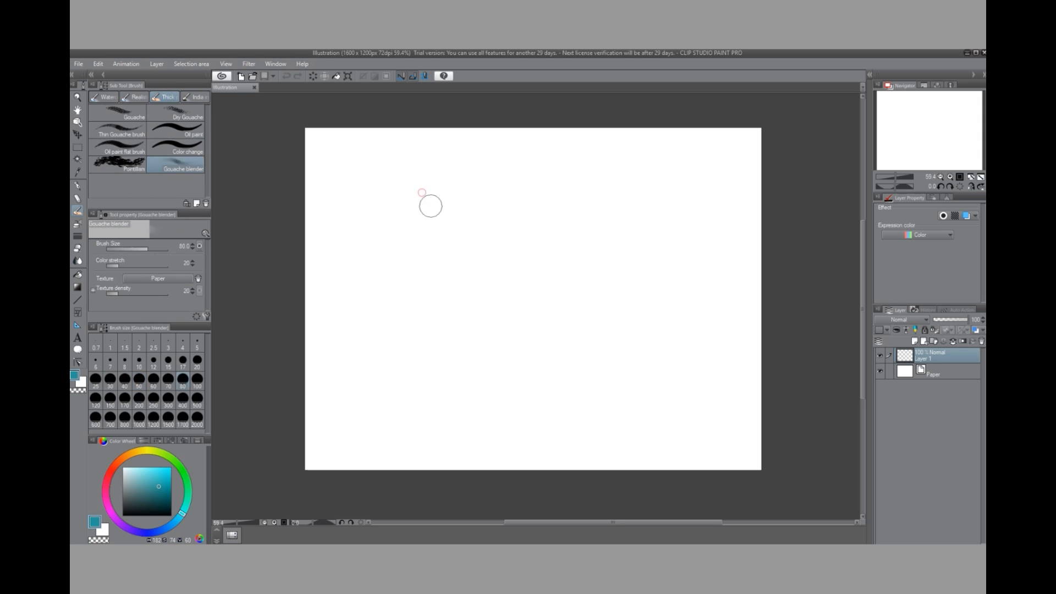
left_click_drag(431, 206, 412, 235)
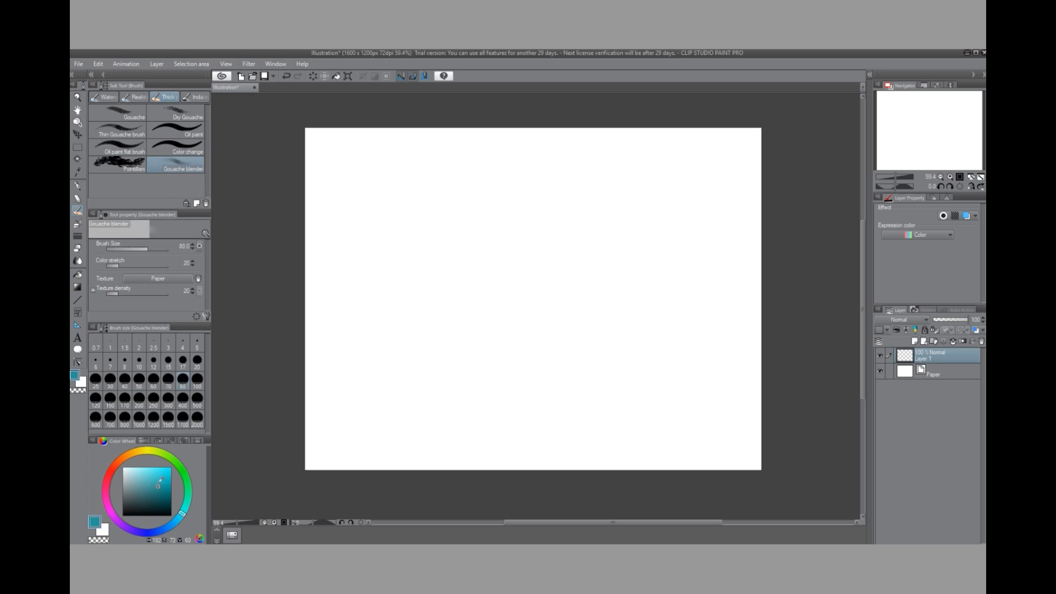
Step: Add a new raster layer above Layer 1 and try a dark teal stroke on it with the Gouache blender
left_click(165, 474)
left_click(915, 342)
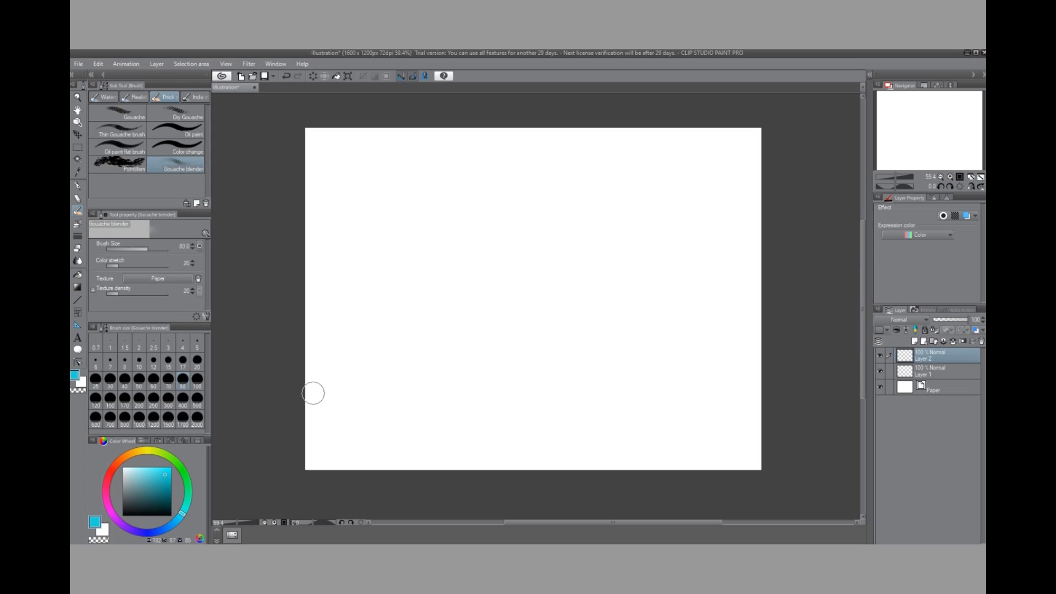
left_click(161, 488)
left_click_drag(450, 325, 446, 316)
Step: Scribble dark teal test strokes near the canvas center with the Color change brush and beside them with the Oil paint flat brush
left_click(176, 147)
left_click_drag(527, 256, 531, 292)
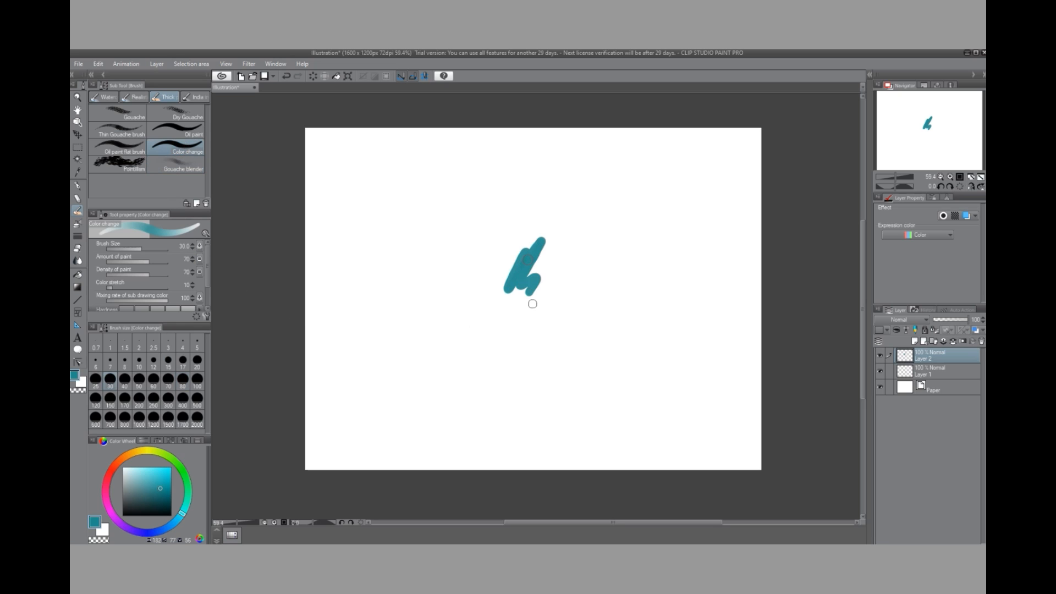
mouse_move(497, 239)
left_mouse_down()
mouse_move(482, 282)
mouse_move(496, 306)
mouse_move(486, 300)
mouse_move(499, 241)
mouse_move(516, 274)
mouse_move(508, 222)
mouse_move(491, 274)
mouse_move(477, 232)
mouse_move(510, 261)
mouse_move(526, 232)
mouse_move(530, 272)
mouse_move(525, 242)
mouse_move(488, 346)
left_mouse_up()
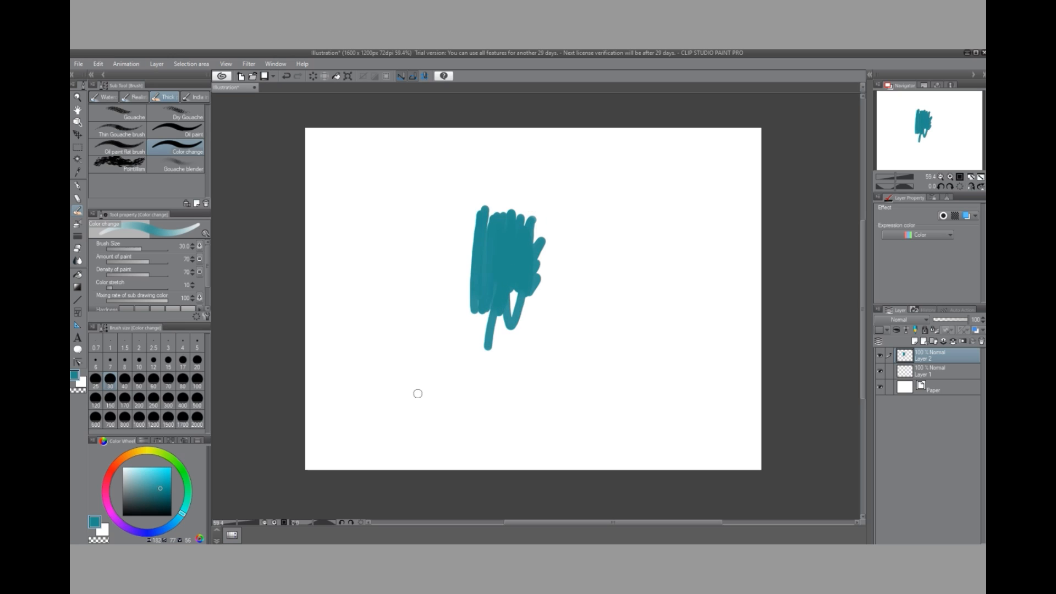
left_click(118, 146)
mouse_move(416, 310)
left_mouse_down()
mouse_move(458, 192)
mouse_move(436, 306)
mouse_move(405, 364)
mouse_move(428, 318)
mouse_move(450, 308)
mouse_move(438, 341)
mouse_move(428, 321)
mouse_move(460, 323)
mouse_move(471, 309)
mouse_move(452, 287)
left_mouse_up()
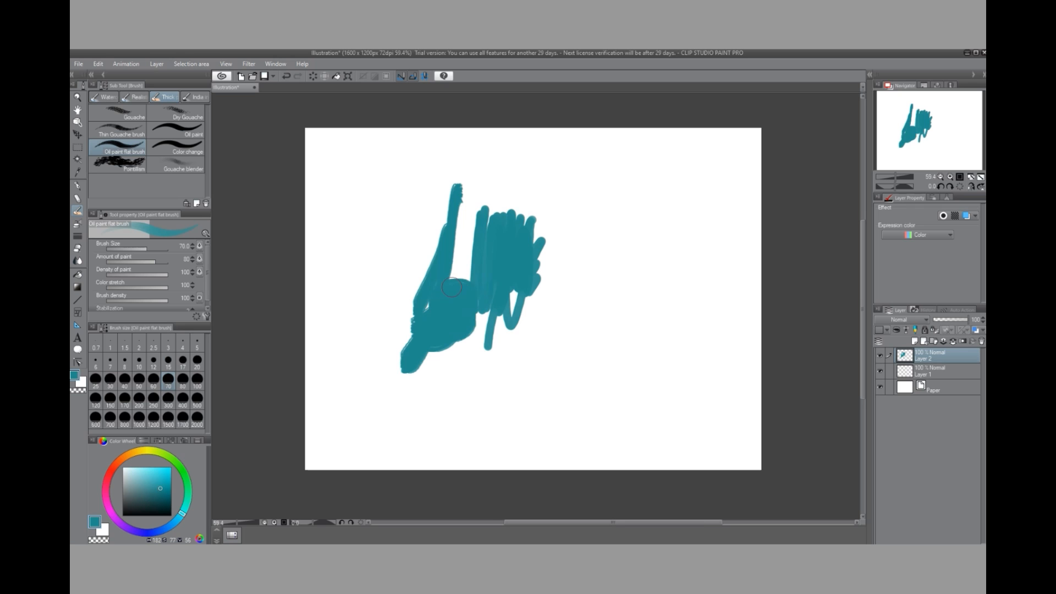
Step: Extend the dark teal scribbles across the left half of the canvas with broad diagonal Oil paint flat brush strokes
scroll(452, 287, "up", 5)
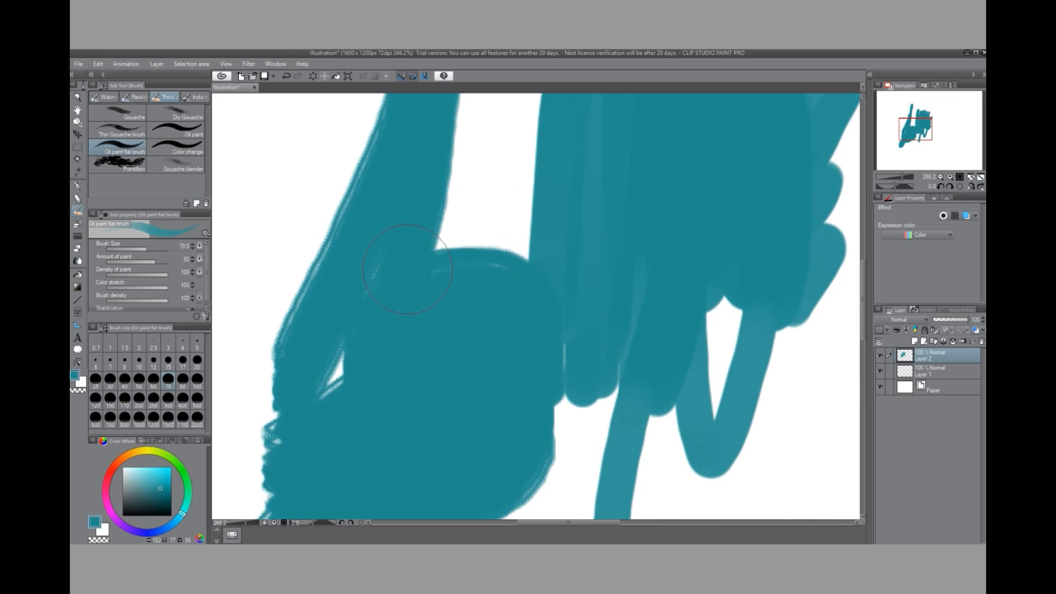
scroll(408, 269, "down", 5)
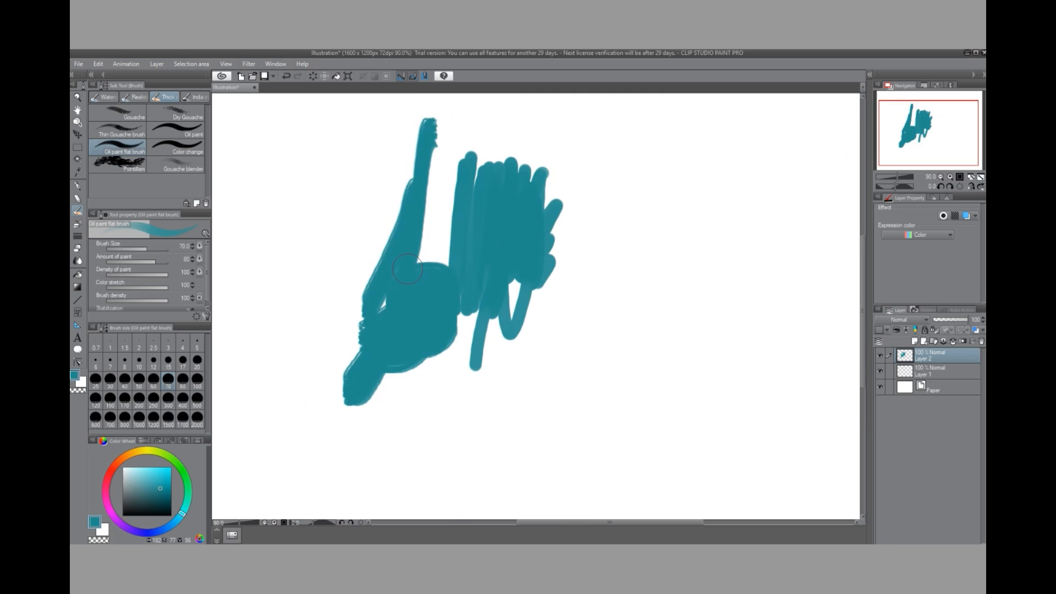
mouse_move(475, 319)
left_mouse_down()
mouse_move(457, 297)
mouse_move(450, 201)
mouse_move(465, 218)
mouse_move(458, 263)
mouse_move(470, 336)
mouse_move(482, 285)
mouse_move(377, 321)
mouse_move(435, 155)
mouse_move(286, 308)
left_mouse_up()
mouse_move(364, 162)
left_mouse_down()
mouse_move(292, 238)
mouse_move(400, 173)
mouse_move(306, 311)
mouse_move(407, 244)
mouse_move(341, 362)
left_mouse_up()
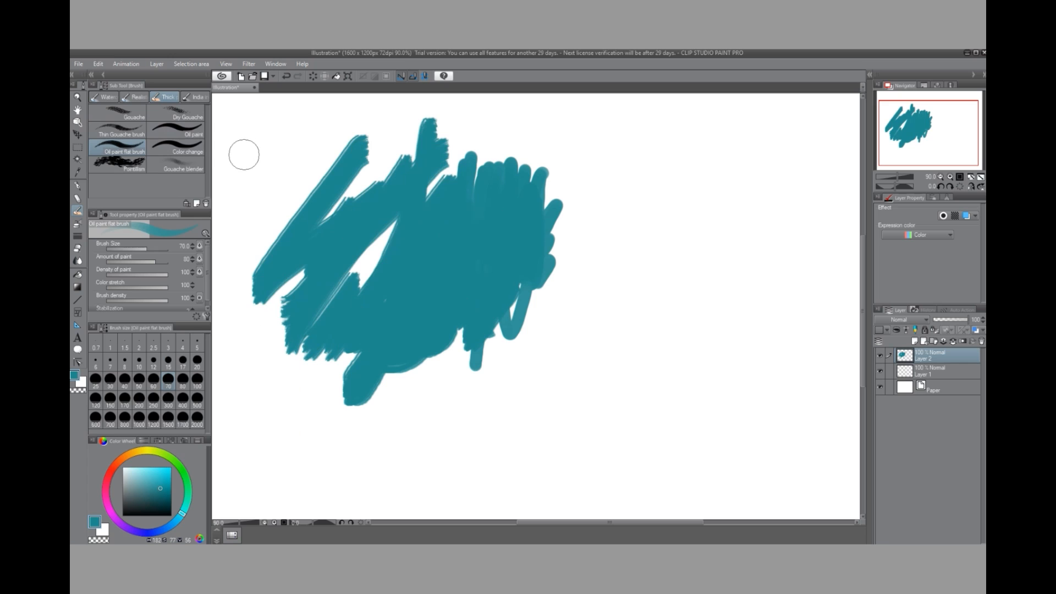
Step: Paint overlapping dark teal diagonal strokes with the Oil paint brush to the right of the existing scribbles
left_click(192, 135)
left_click_drag(605, 220, 520, 374)
left_click_drag(641, 239, 555, 393)
mouse_move(638, 286)
left_mouse_down()
mouse_move(555, 440)
mouse_move(651, 291)
left_mouse_up()
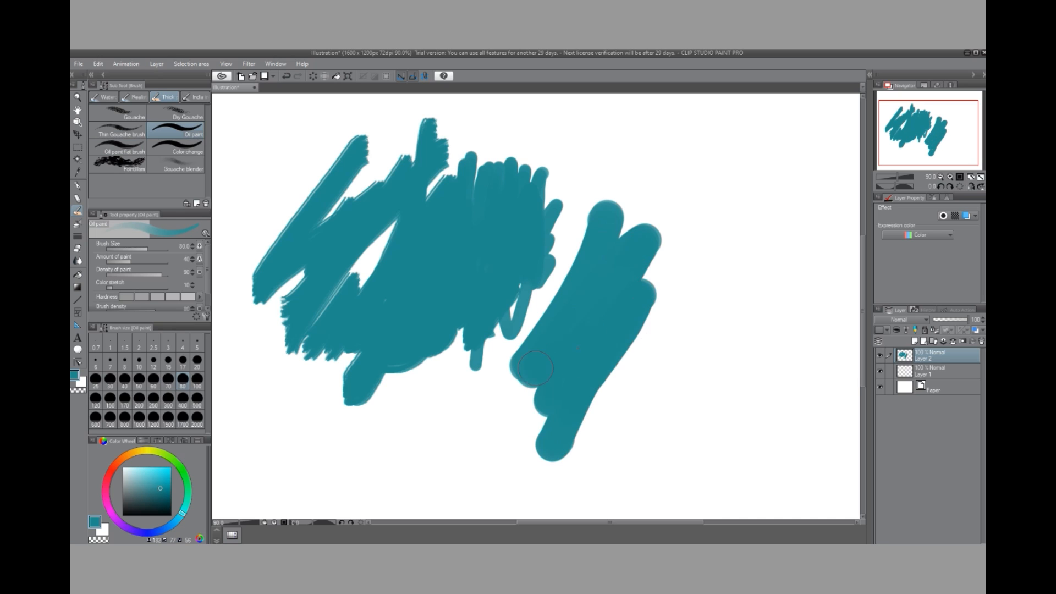
left_click_drag(533, 379, 479, 417)
mouse_move(657, 263)
left_mouse_down()
mouse_move(665, 270)
mouse_move(687, 231)
mouse_move(605, 214)
left_mouse_up()
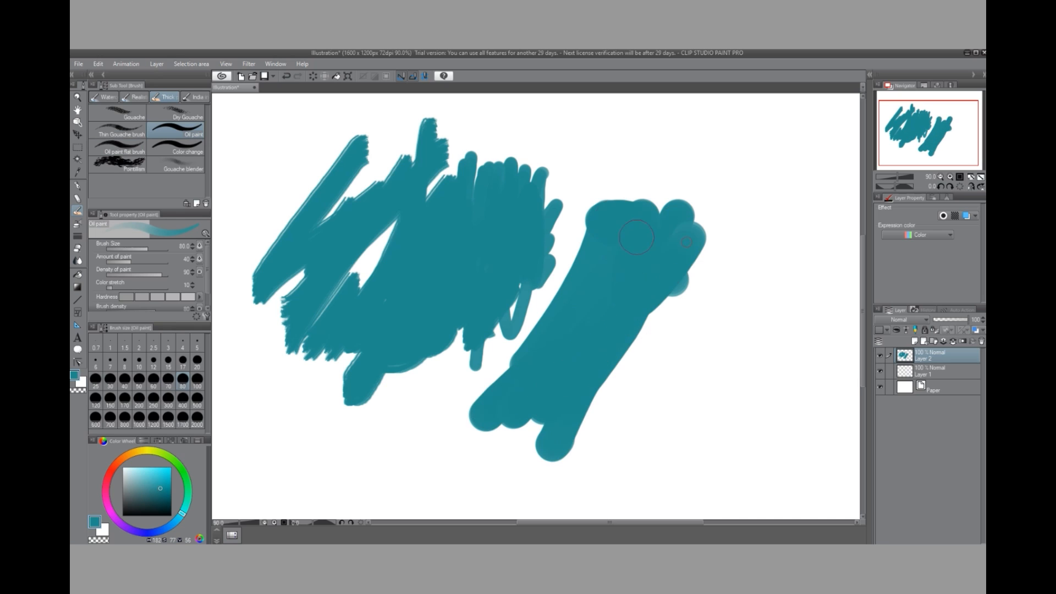
Step: Change the drawing color to a rusty orange-brown and blend it diagonally over the teal paint with the Oil paint brush
left_click(119, 462)
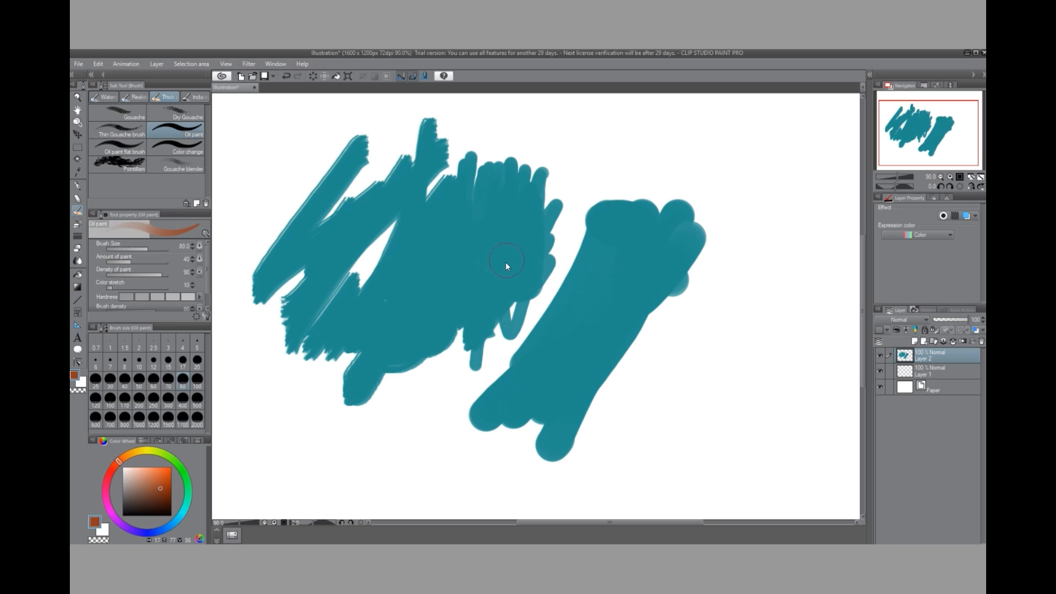
mouse_move(508, 247)
left_mouse_down()
mouse_move(405, 365)
mouse_move(426, 378)
mouse_move(516, 308)
mouse_move(502, 335)
mouse_move(514, 245)
mouse_move(498, 224)
mouse_move(321, 369)
left_mouse_up()
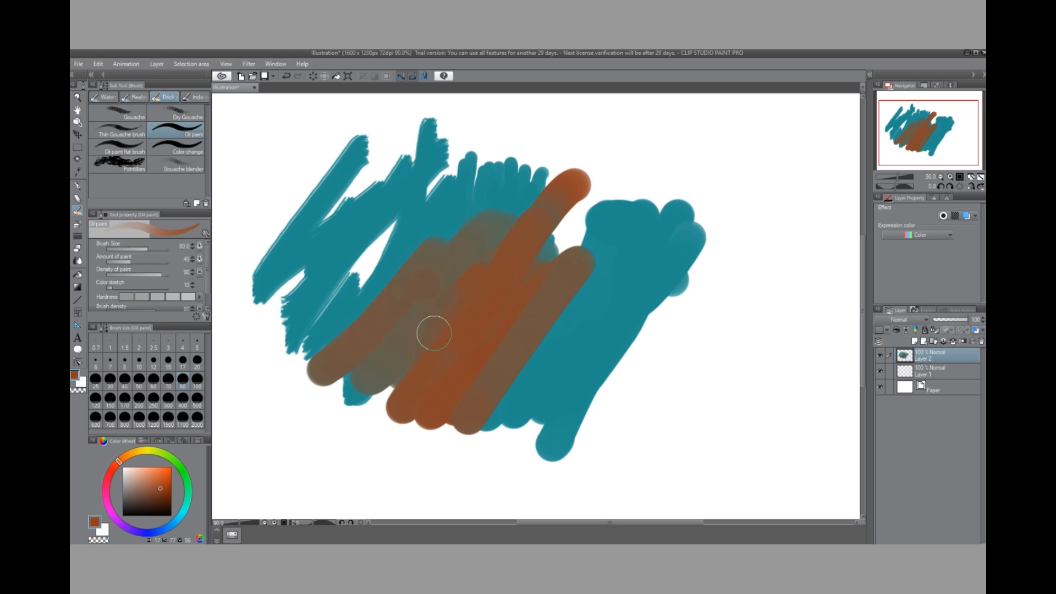
mouse_move(522, 164)
left_mouse_down()
mouse_move(457, 257)
mouse_move(512, 250)
mouse_move(507, 226)
mouse_move(460, 282)
mouse_move(433, 277)
mouse_move(449, 205)
mouse_move(423, 263)
mouse_move(324, 354)
mouse_move(486, 243)
mouse_move(376, 356)
mouse_move(353, 311)
mouse_move(463, 209)
left_mouse_up()
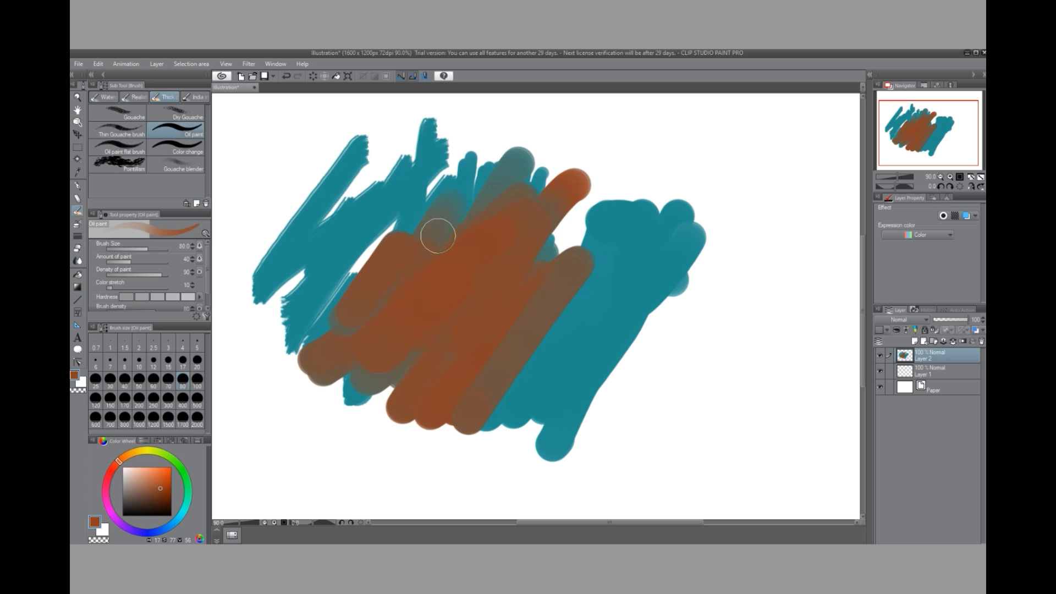
Step: Cover most of the teal and blended areas with orange-brown strokes of the Oil paint flat brush
left_click(141, 149)
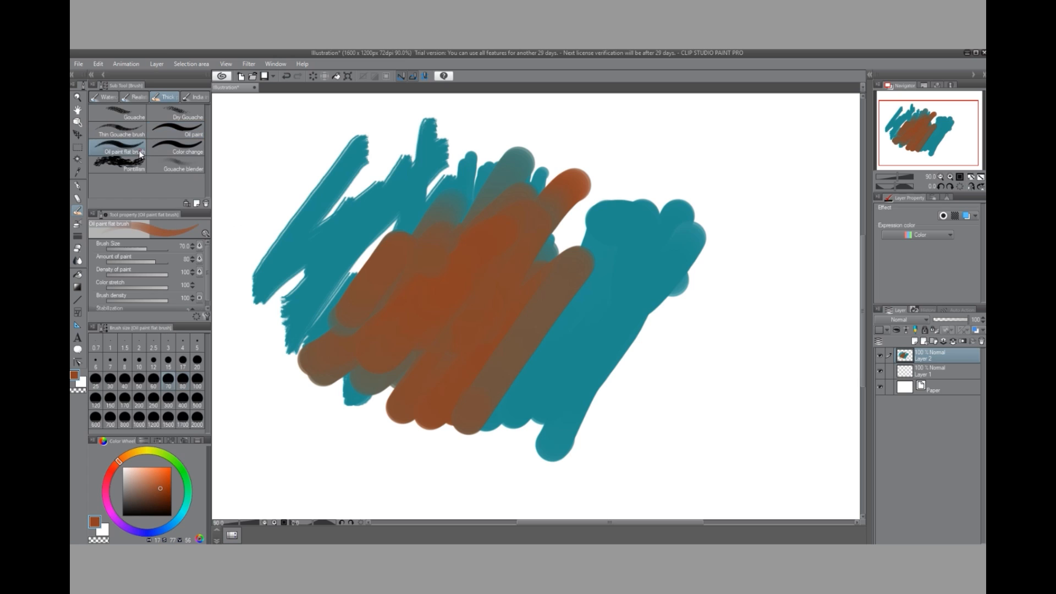
mouse_move(387, 311)
left_mouse_down()
mouse_move(451, 196)
mouse_move(332, 336)
mouse_move(456, 186)
mouse_move(360, 257)
mouse_move(347, 281)
mouse_move(431, 177)
mouse_move(316, 328)
left_mouse_up()
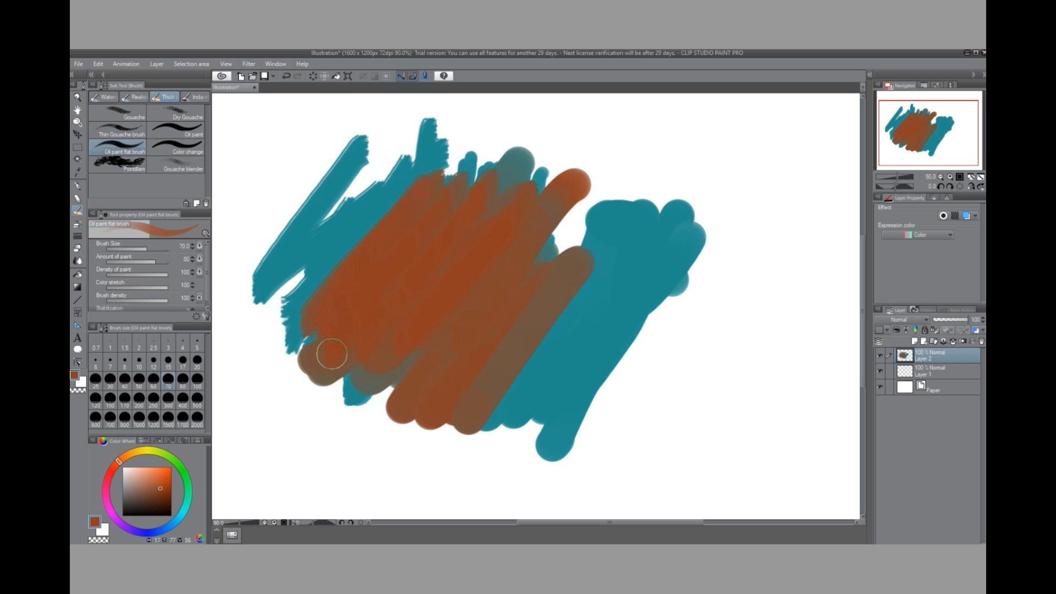
mouse_move(498, 311)
left_mouse_down()
mouse_move(558, 314)
mouse_move(583, 281)
left_mouse_up()
mouse_move(611, 244)
left_mouse_down()
mouse_move(533, 366)
mouse_move(614, 273)
mouse_move(537, 374)
mouse_move(636, 249)
mouse_move(574, 372)
mouse_move(644, 274)
mouse_move(581, 359)
mouse_move(631, 295)
mouse_move(628, 282)
mouse_move(607, 284)
mouse_move(626, 242)
mouse_move(598, 285)
mouse_move(620, 279)
mouse_move(611, 306)
mouse_move(652, 260)
left_mouse_up()
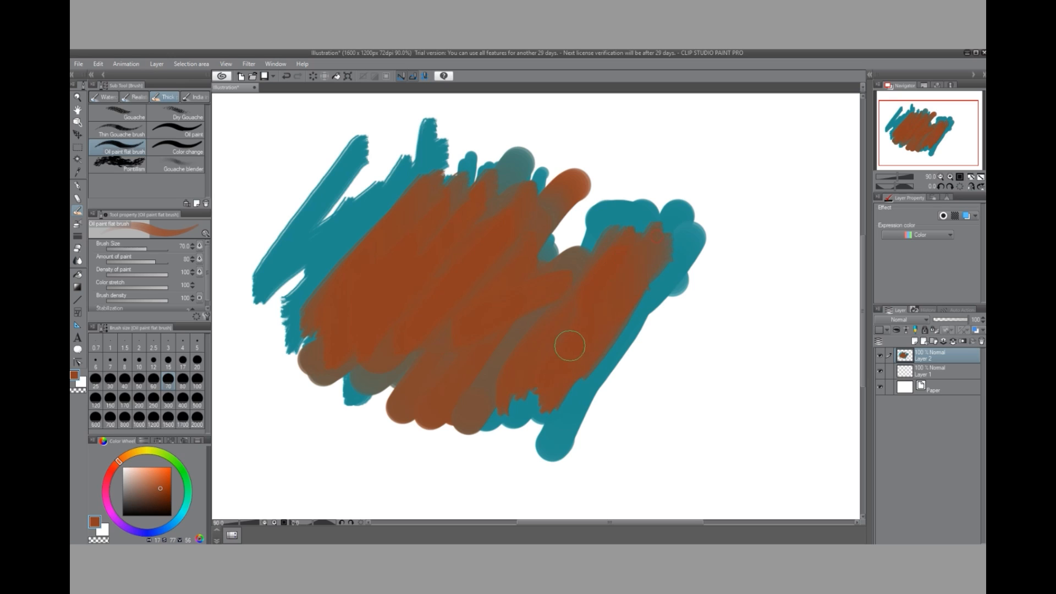
mouse_move(670, 250)
left_mouse_down()
mouse_move(547, 394)
mouse_move(639, 346)
mouse_move(650, 300)
mouse_move(558, 415)
mouse_move(649, 286)
mouse_move(617, 317)
left_mouse_up()
left_click_drag(626, 244, 596, 278)
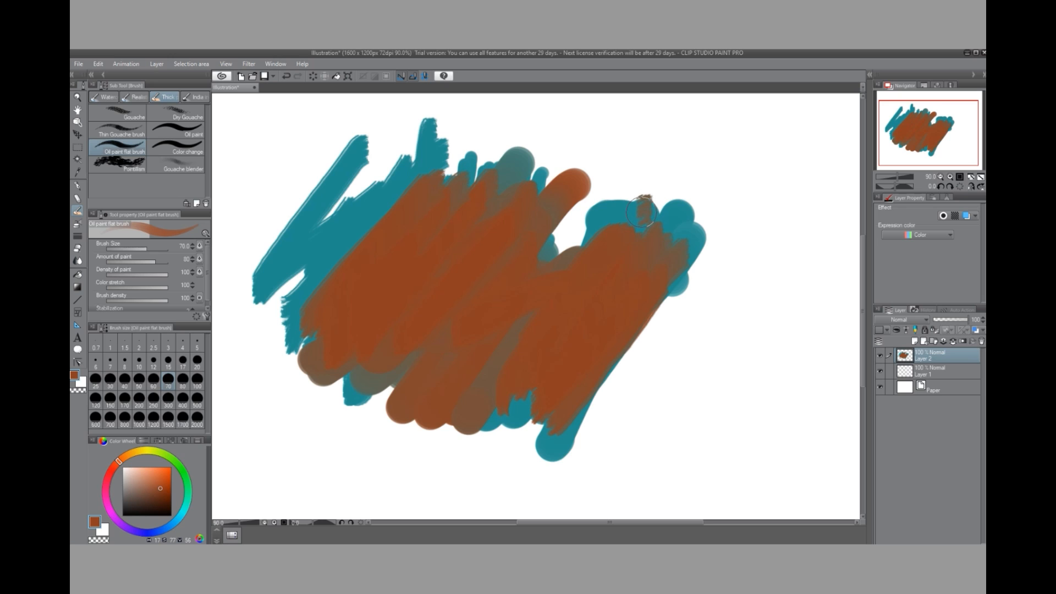
left_click_drag(642, 212, 636, 219)
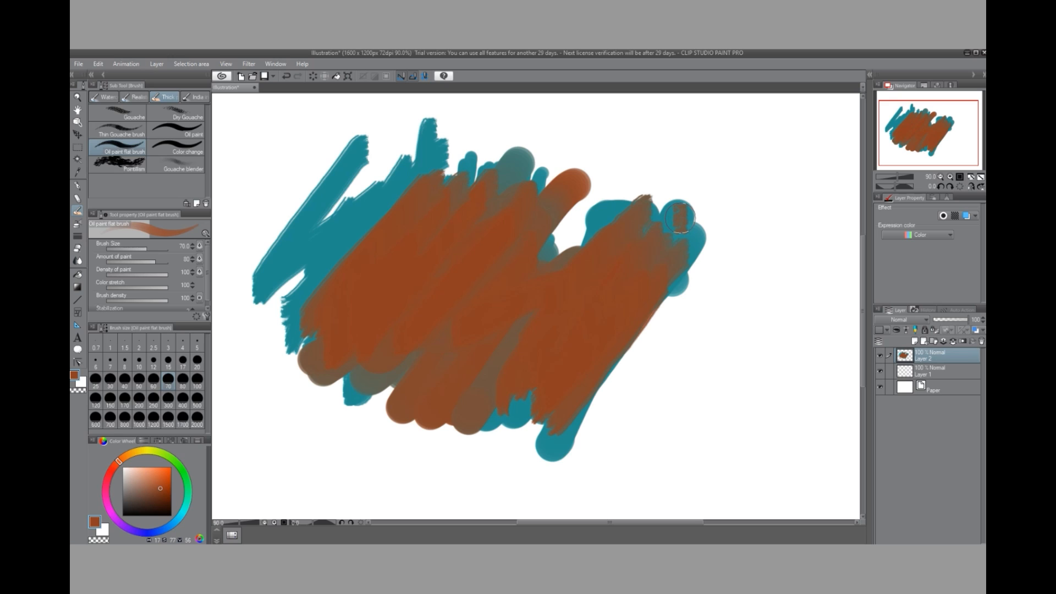
left_click_drag(679, 217, 636, 259)
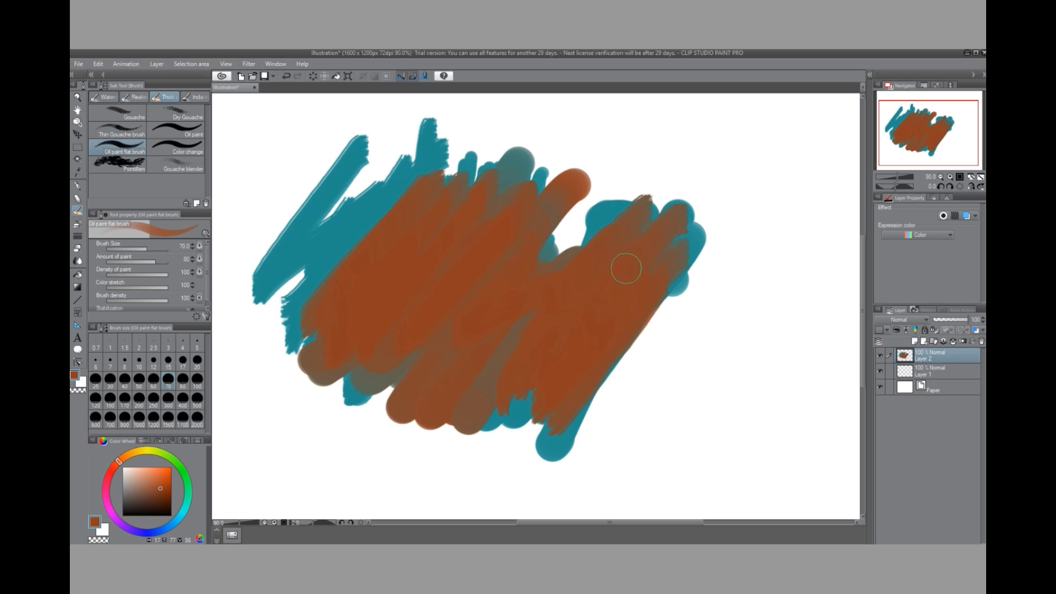
left_click_drag(703, 226, 570, 389)
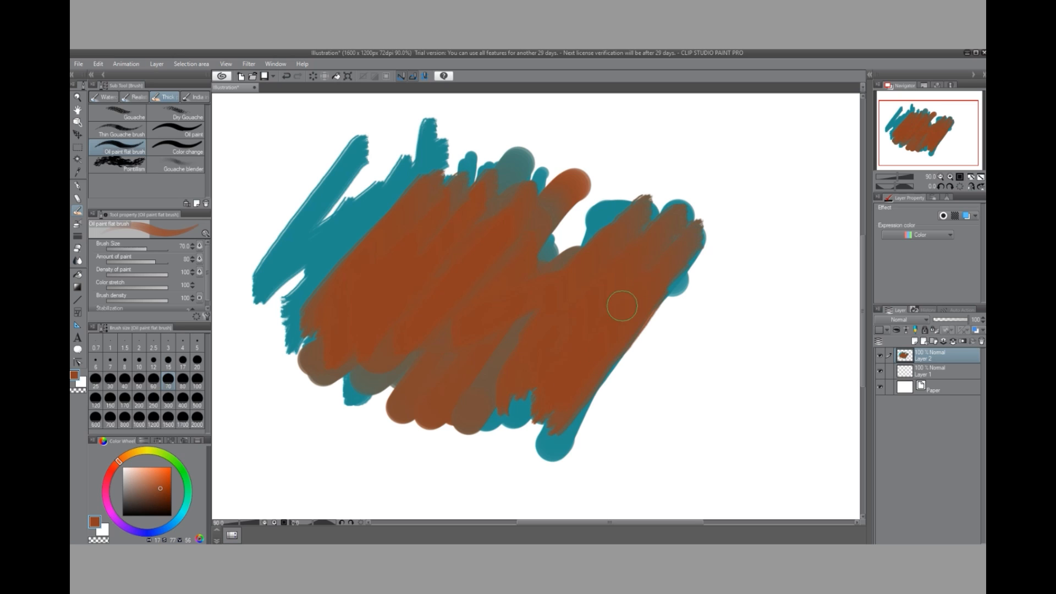
left_click_drag(540, 303, 509, 357)
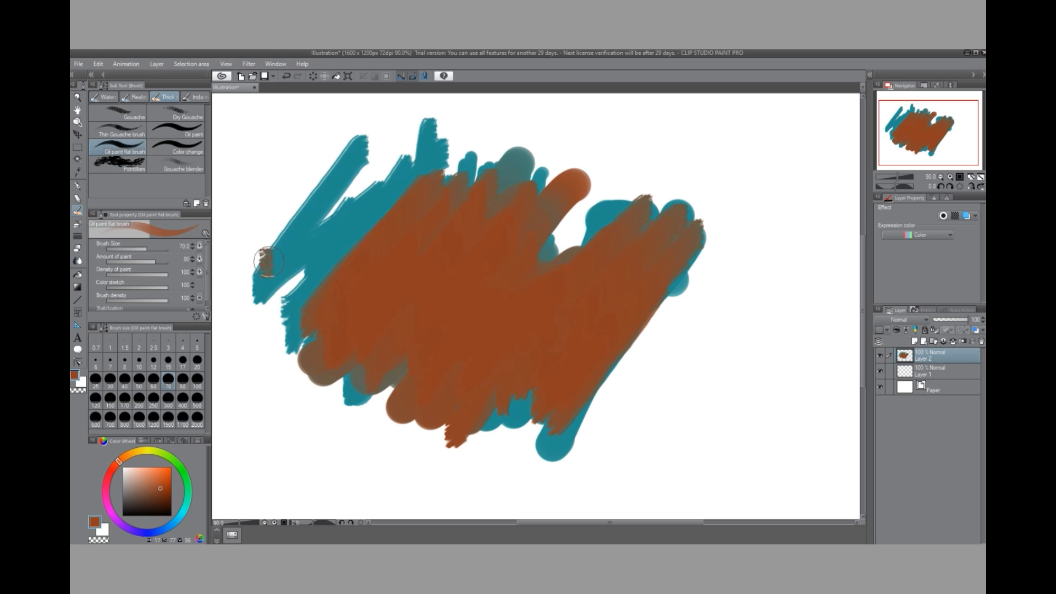
mouse_move(259, 252)
left_mouse_down()
mouse_move(414, 183)
mouse_move(295, 285)
mouse_move(383, 195)
mouse_move(313, 290)
mouse_move(395, 198)
mouse_move(408, 202)
mouse_move(309, 307)
mouse_move(360, 229)
mouse_move(292, 280)
mouse_move(352, 215)
mouse_move(400, 226)
mouse_move(493, 216)
mouse_move(508, 167)
mouse_move(522, 166)
mouse_move(329, 333)
left_mouse_up()
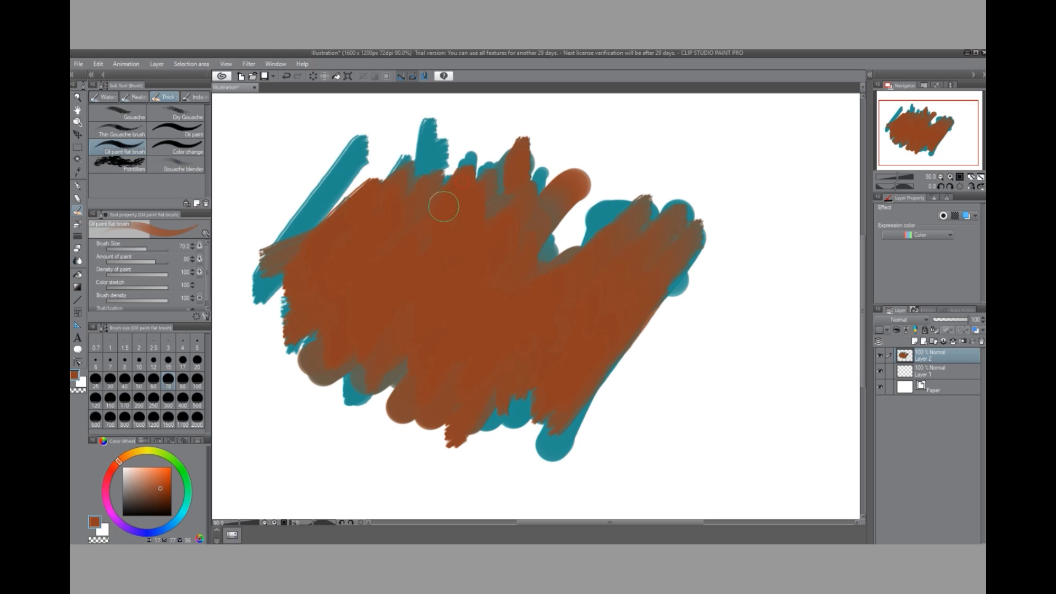
mouse_move(364, 175)
left_mouse_down()
mouse_move(379, 200)
mouse_move(414, 151)
mouse_move(427, 200)
mouse_move(492, 161)
mouse_move(496, 142)
mouse_move(520, 183)
left_mouse_up()
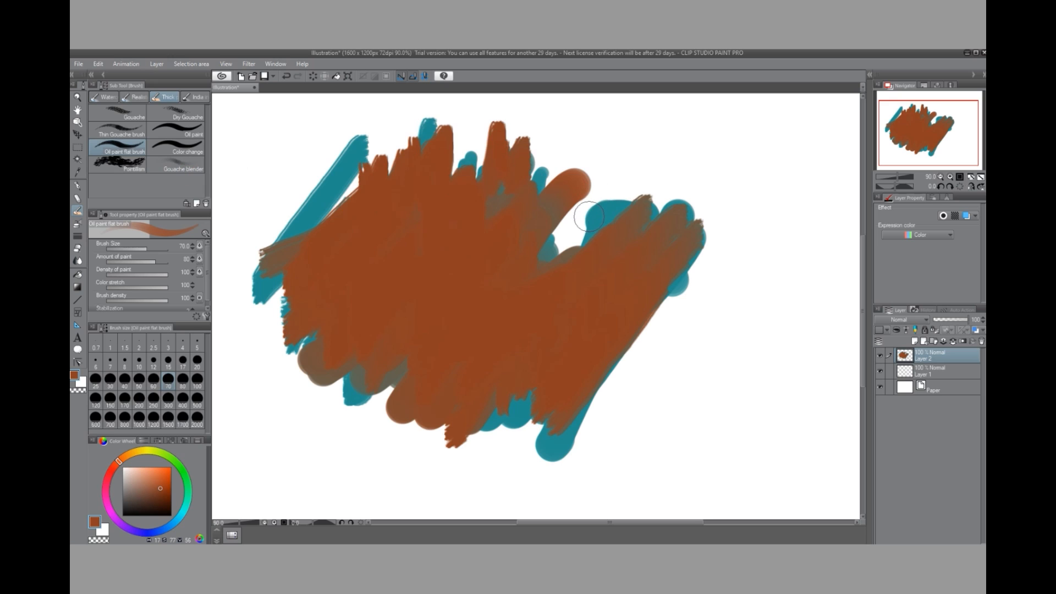
left_click_drag(586, 219, 584, 215)
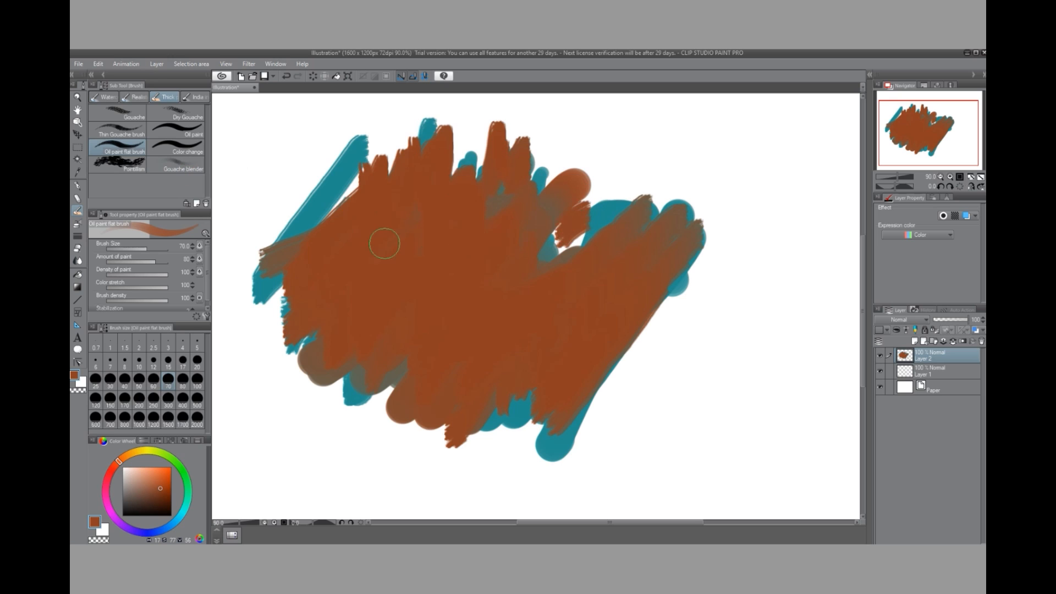
Step: Smear the upper-right edge of the painted area into a soft haze with the Gouache blender
left_click(175, 165)
mouse_move(602, 187)
left_mouse_down()
mouse_move(562, 211)
mouse_move(572, 187)
mouse_move(586, 191)
mouse_move(582, 234)
mouse_move(593, 211)
mouse_move(625, 194)
mouse_move(642, 223)
mouse_move(623, 252)
mouse_move(622, 226)
mouse_move(604, 237)
mouse_move(634, 207)
mouse_move(631, 231)
mouse_move(654, 218)
mouse_move(641, 253)
mouse_move(609, 281)
mouse_move(586, 267)
mouse_move(621, 231)
mouse_move(611, 229)
mouse_move(599, 254)
left_mouse_up()
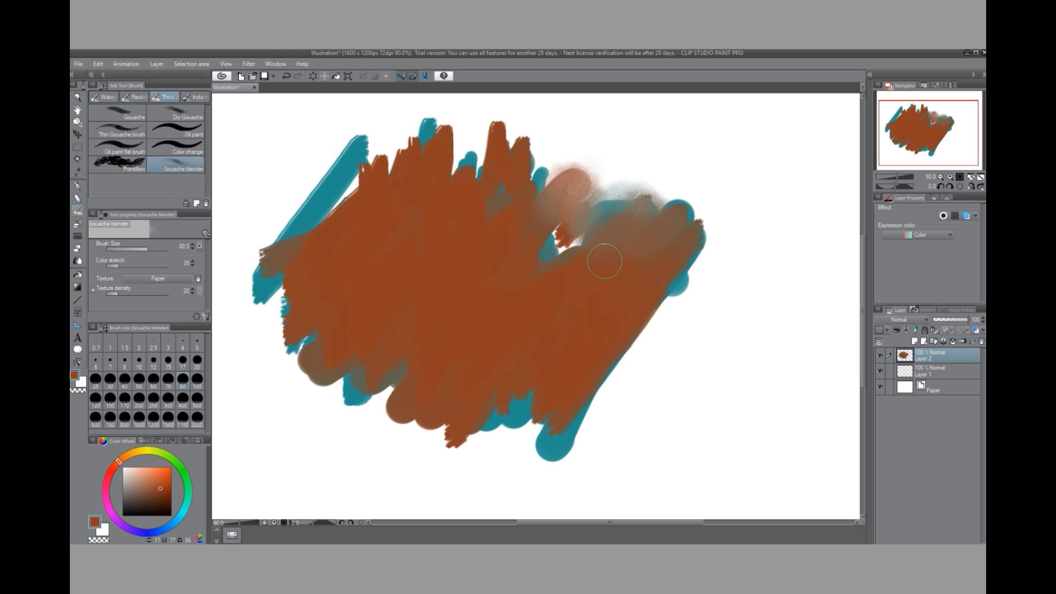
mouse_move(660, 241)
left_mouse_down()
mouse_move(684, 208)
mouse_move(663, 204)
mouse_move(709, 214)
mouse_move(696, 240)
mouse_move(708, 248)
mouse_move(679, 201)
mouse_move(644, 194)
mouse_move(668, 190)
mouse_move(643, 242)
mouse_move(643, 208)
mouse_move(611, 206)
mouse_move(621, 195)
mouse_move(683, 224)
mouse_move(655, 238)
mouse_move(631, 228)
mouse_move(654, 196)
mouse_move(630, 186)
mouse_move(650, 199)
mouse_move(646, 238)
mouse_move(640, 231)
mouse_move(664, 240)
mouse_move(658, 250)
mouse_move(681, 234)
mouse_move(679, 206)
mouse_move(643, 224)
mouse_move(611, 219)
mouse_move(628, 198)
mouse_move(611, 201)
mouse_move(606, 231)
mouse_move(631, 237)
mouse_move(656, 221)
mouse_move(675, 233)
mouse_move(629, 233)
mouse_move(633, 208)
mouse_move(646, 203)
mouse_move(660, 238)
mouse_move(699, 250)
mouse_move(678, 266)
mouse_move(671, 297)
mouse_move(671, 274)
mouse_move(619, 269)
mouse_move(651, 229)
mouse_move(623, 291)
mouse_move(563, 255)
mouse_move(556, 268)
mouse_move(557, 237)
mouse_move(546, 252)
mouse_move(566, 236)
mouse_move(578, 256)
left_mouse_up()
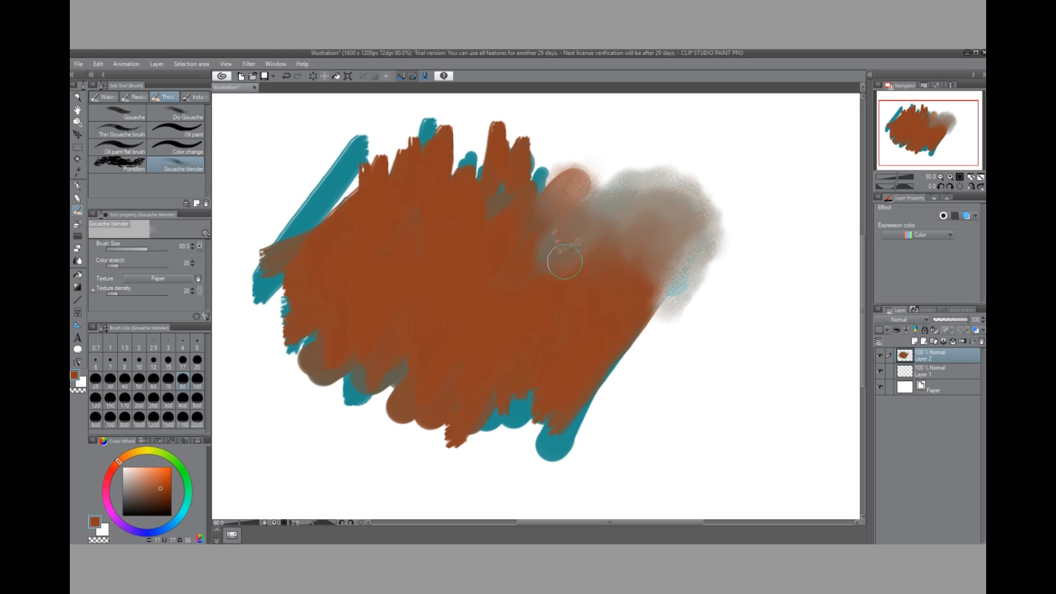
mouse_move(557, 258)
left_mouse_down()
mouse_move(562, 237)
mouse_move(522, 277)
mouse_move(570, 270)
mouse_move(655, 203)
mouse_move(615, 196)
mouse_move(576, 210)
mouse_move(589, 184)
mouse_move(618, 190)
mouse_move(587, 250)
mouse_move(560, 223)
mouse_move(575, 182)
mouse_move(592, 181)
mouse_move(580, 156)
mouse_move(593, 276)
mouse_move(590, 195)
mouse_move(635, 171)
mouse_move(615, 189)
mouse_move(556, 318)
left_mouse_up()
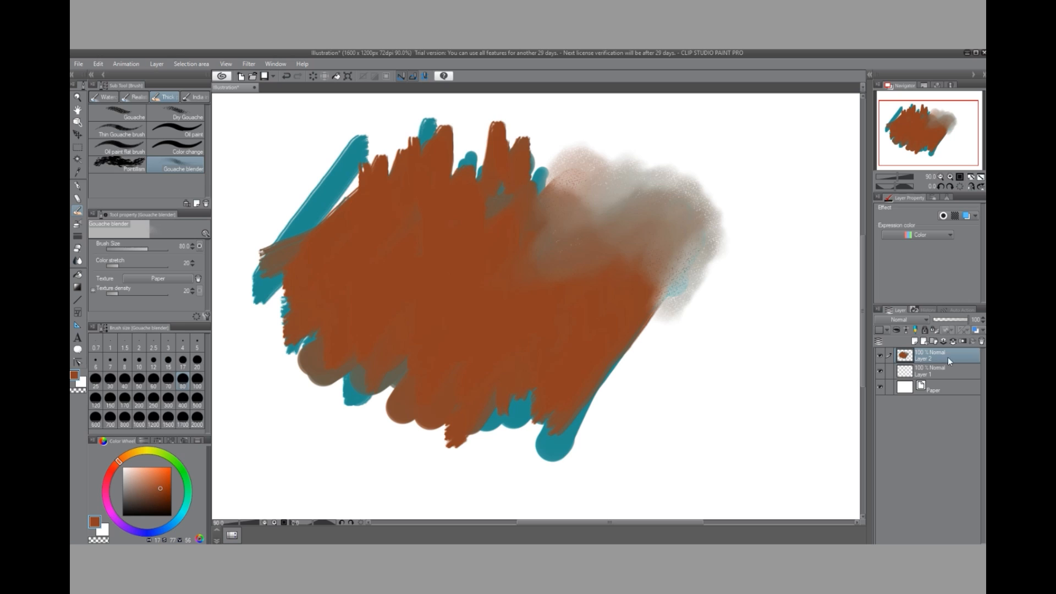
Step: Delete Layer 2, which holds the thick paint brush tests
left_click(981, 342)
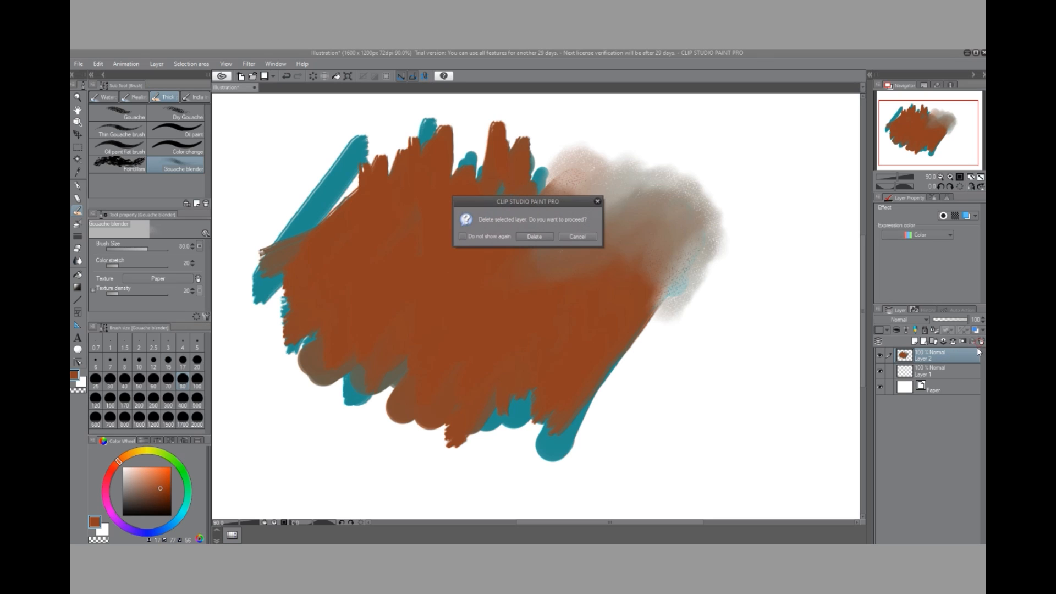
left_click(534, 237)
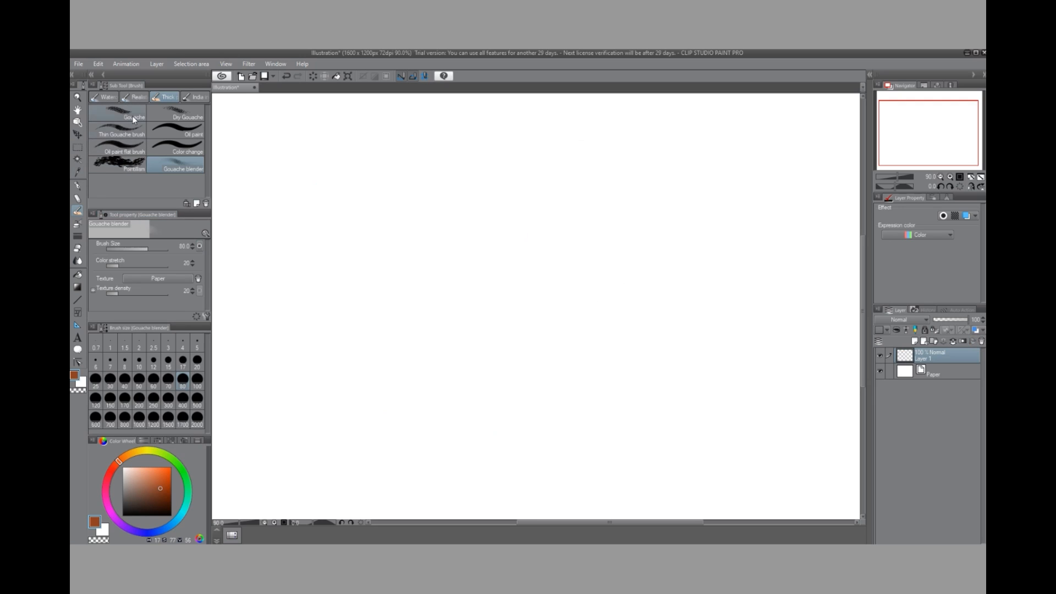
Step: Choose the Round watercolor brush and change the drawing color to cyan-blue
left_click(132, 97)
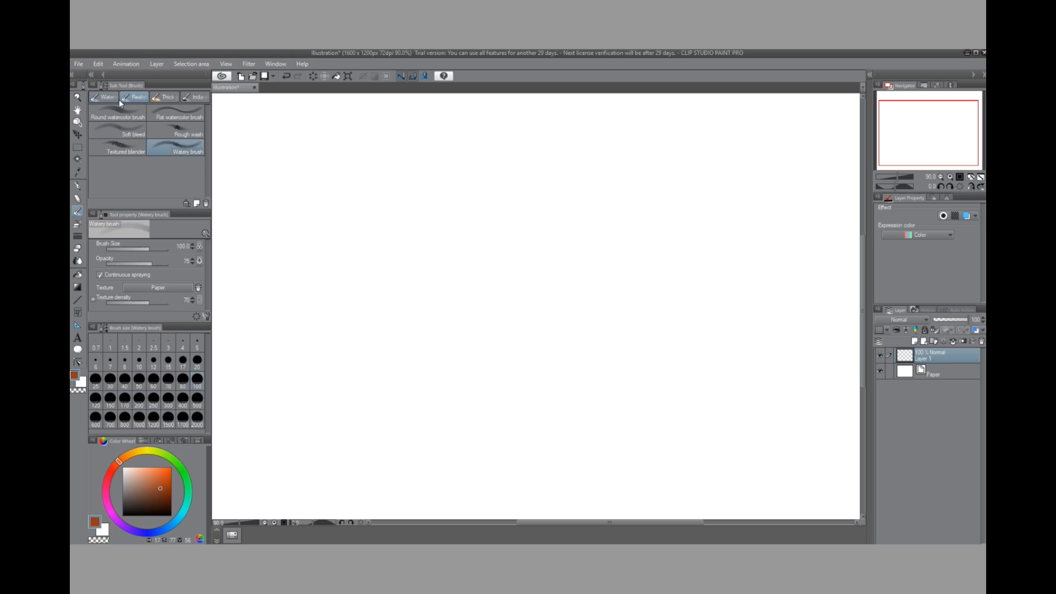
left_click(125, 119)
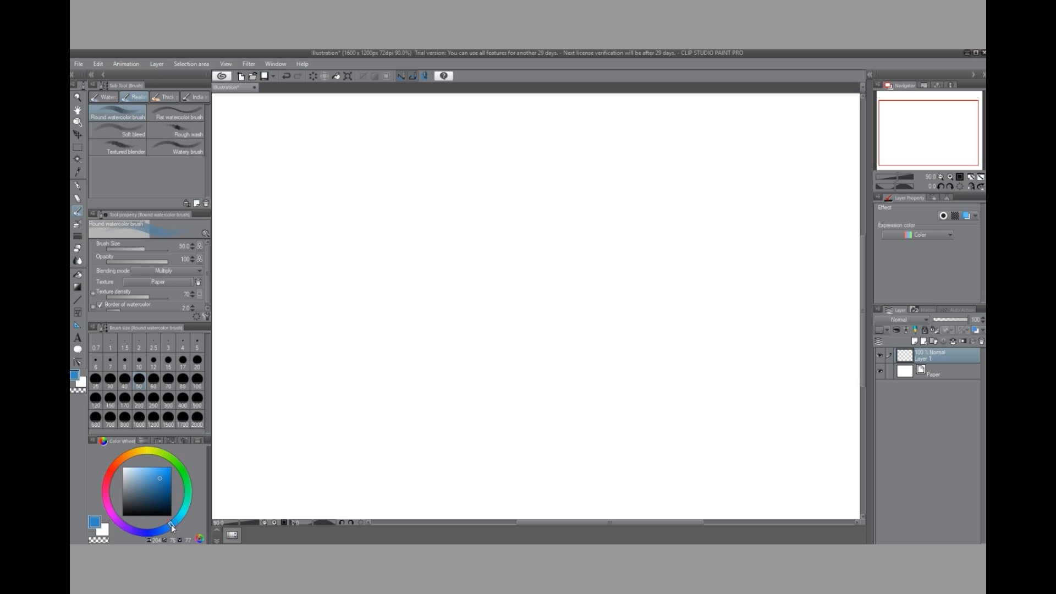
left_click_drag(172, 525, 183, 511)
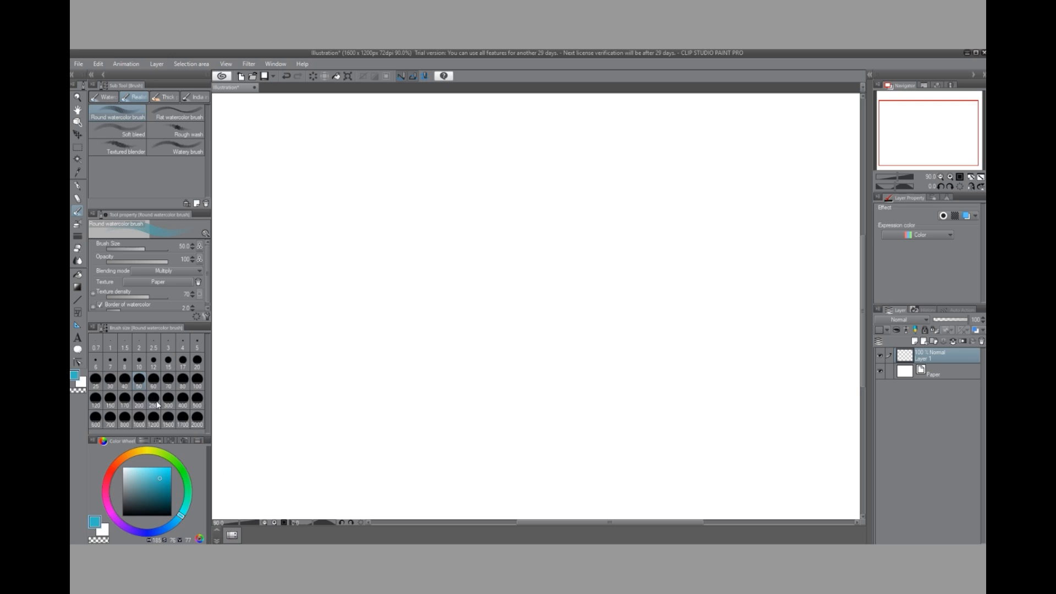
Step: Set the brush size to 2000, dab the Round watercolor brush once over the canvas, and undo the dab
left_click(197, 419)
left_click(533, 297)
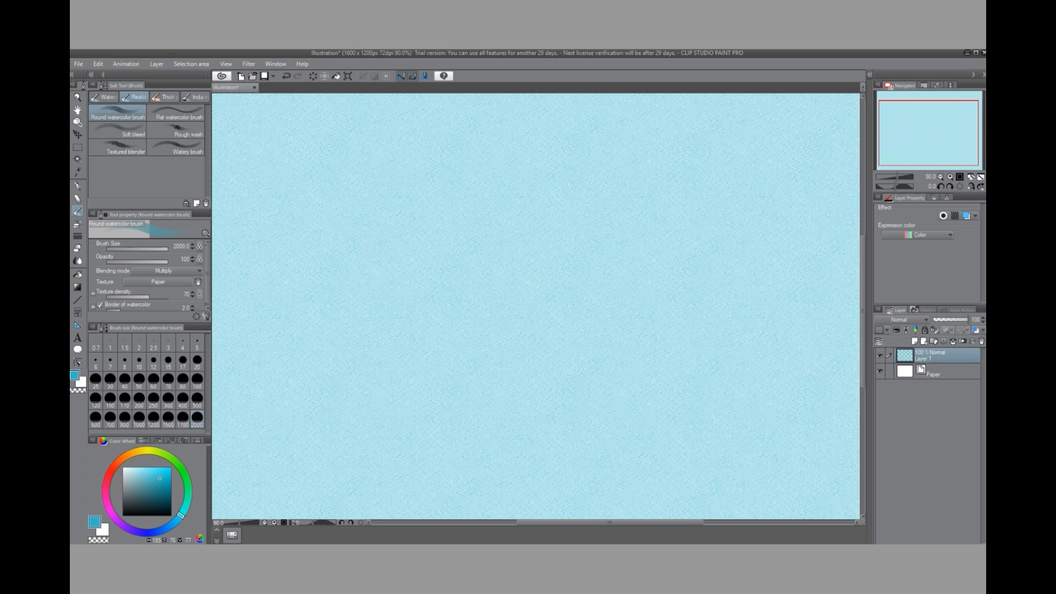
scroll(405, 301, "down", 5)
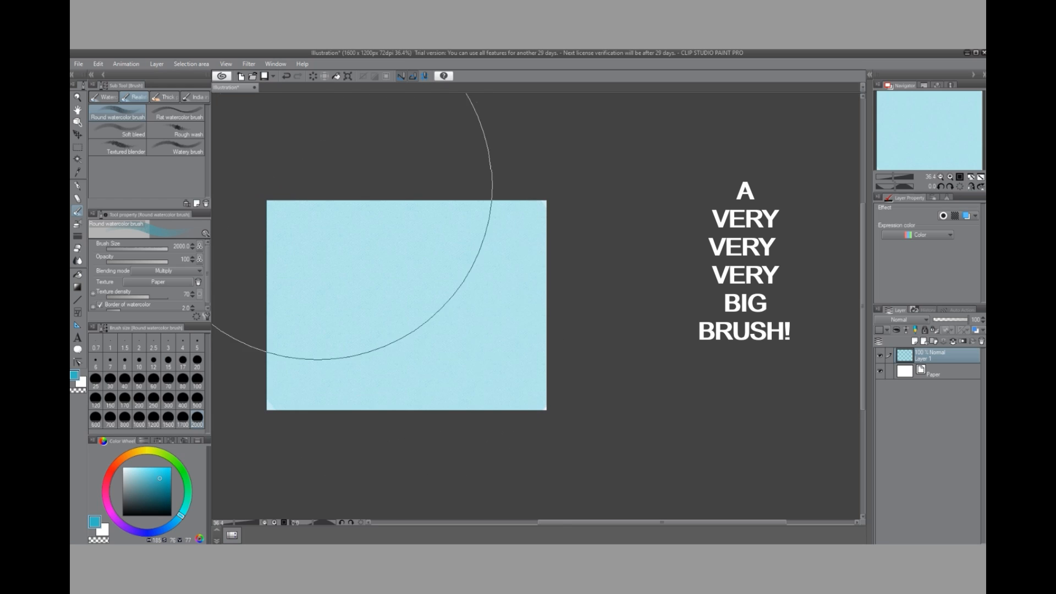
left_click(284, 77)
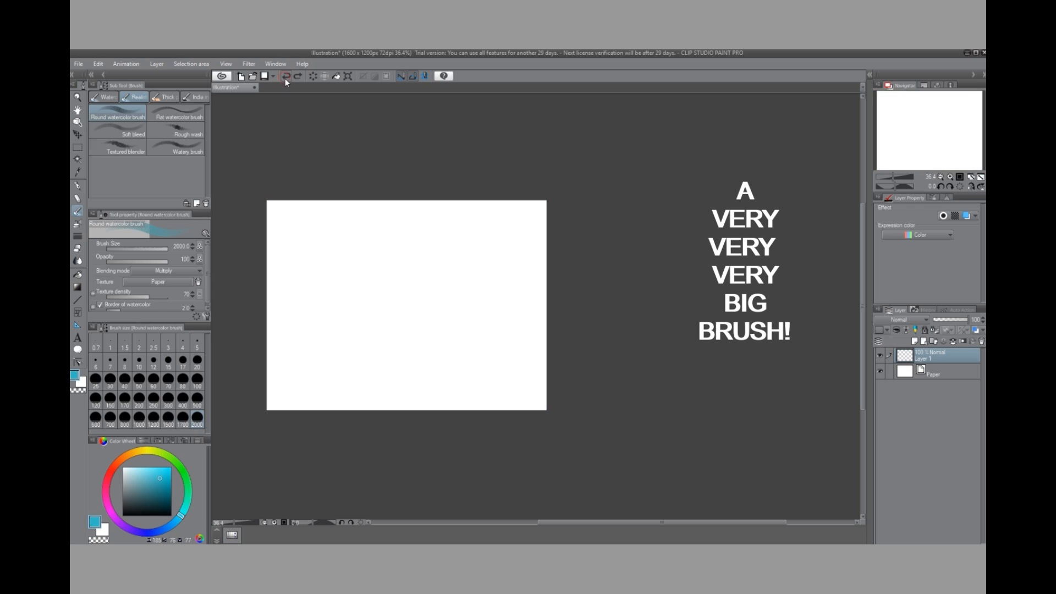
Step: Set the brush size to 1000, paint overlapping cyan-blue watercolor strokes over the canvas, and undo them all
left_click(140, 419)
mouse_move(371, 300)
left_mouse_down()
mouse_move(442, 297)
mouse_move(335, 301)
mouse_move(351, 304)
mouse_move(326, 273)
mouse_move(440, 297)
left_mouse_up()
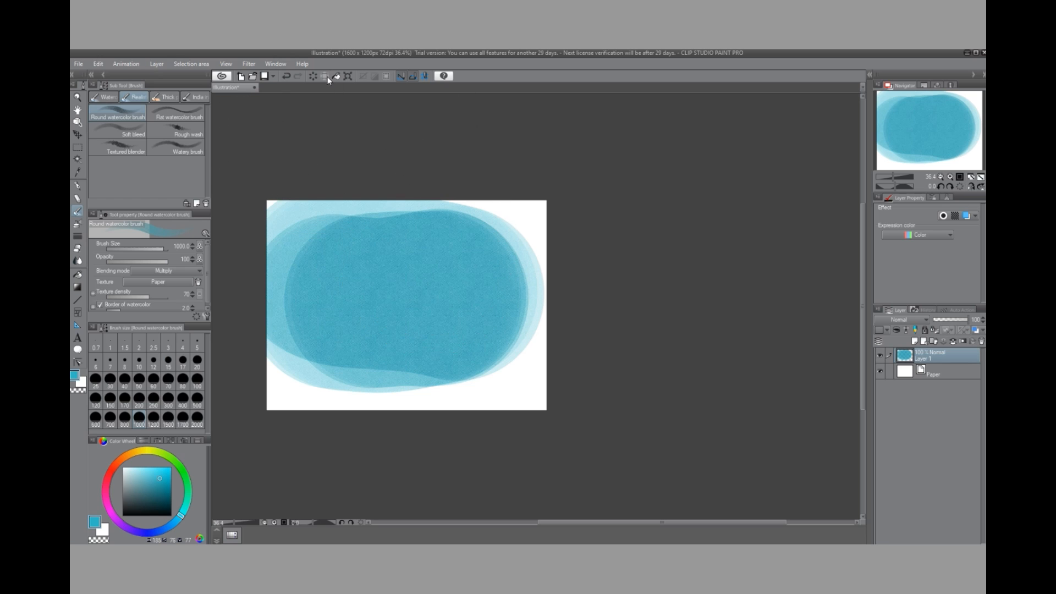
left_click(285, 77)
left_click(286, 76)
left_click(286, 76)
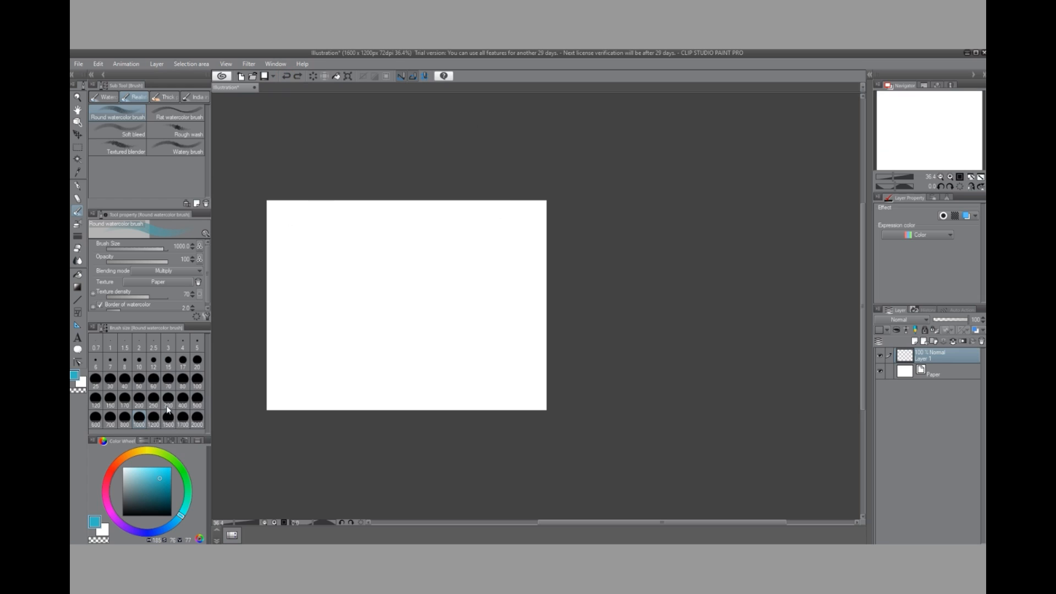
Step: Set the brush size to 500 and paint two overlapping layers of cyan-blue watercolor across the canvas
left_click(197, 397)
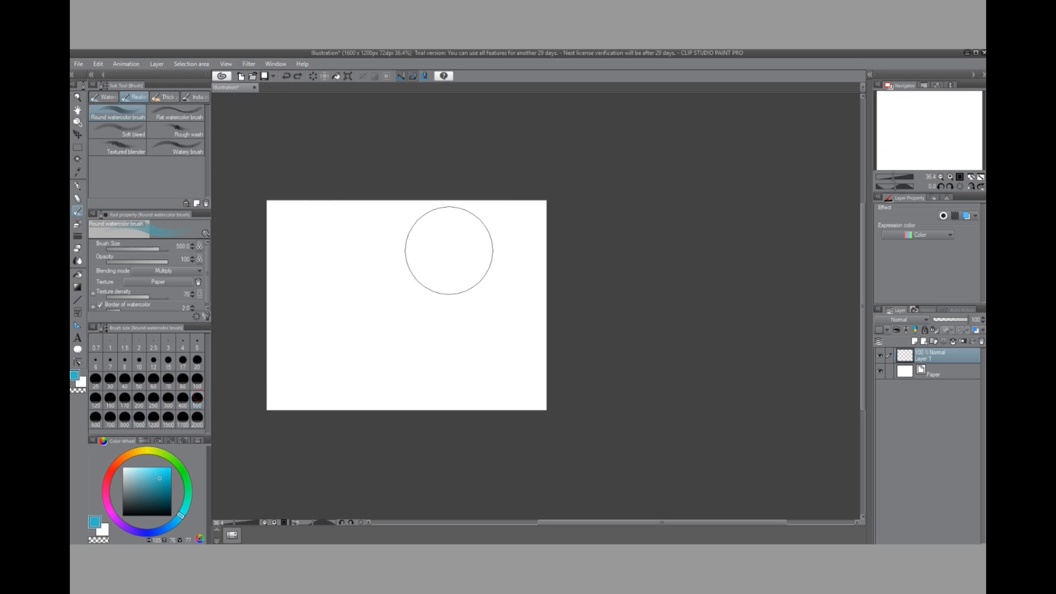
mouse_move(475, 265)
left_mouse_down()
mouse_move(349, 295)
mouse_move(423, 312)
mouse_move(478, 307)
mouse_move(449, 353)
mouse_move(363, 356)
mouse_move(411, 256)
mouse_move(371, 335)
mouse_move(356, 343)
mouse_move(360, 238)
mouse_move(346, 307)
left_mouse_up()
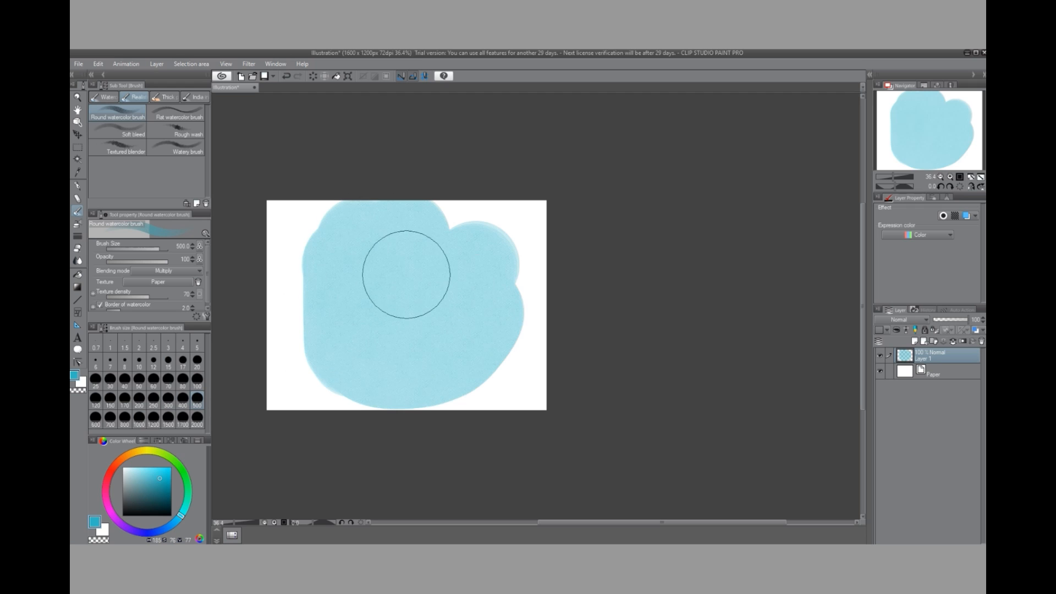
mouse_move(462, 243)
left_mouse_down()
mouse_move(360, 325)
mouse_move(358, 316)
mouse_move(457, 309)
mouse_move(395, 359)
mouse_move(312, 307)
mouse_move(401, 270)
mouse_move(452, 301)
mouse_move(436, 360)
mouse_move(519, 313)
left_mouse_up()
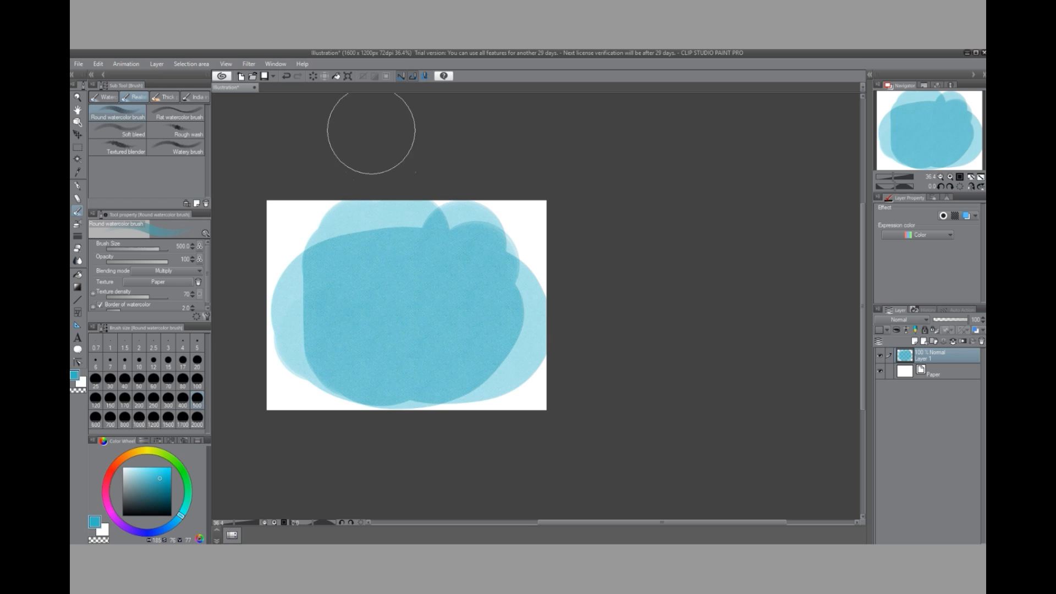
Step: Undo both overlapping layers of cyan-blue watercolor on the canvas
left_click(285, 77)
left_click(285, 76)
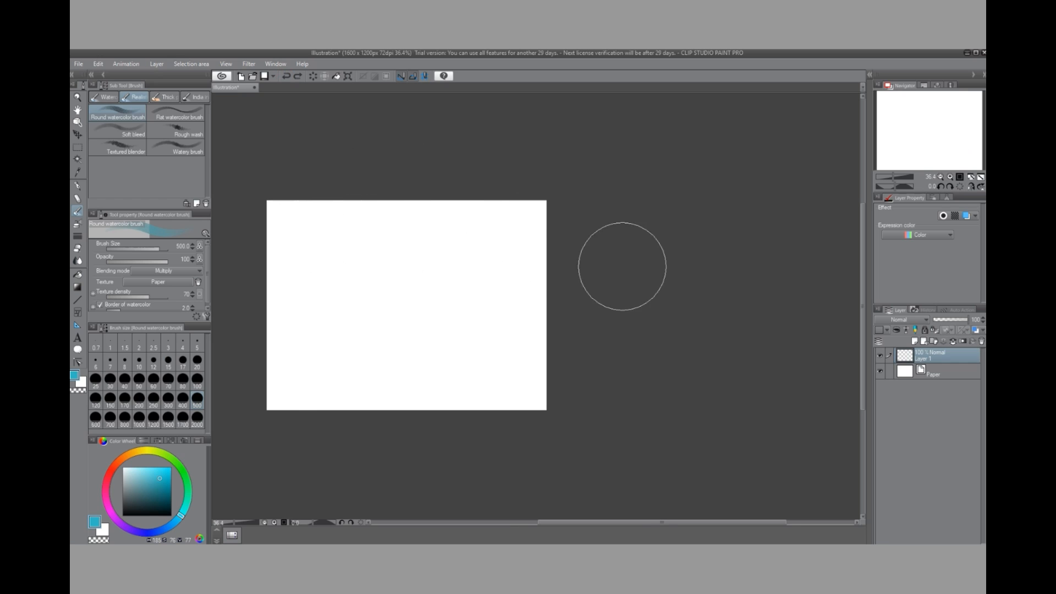
key("ctrl+minus")
scroll(546, 324, "down", 2)
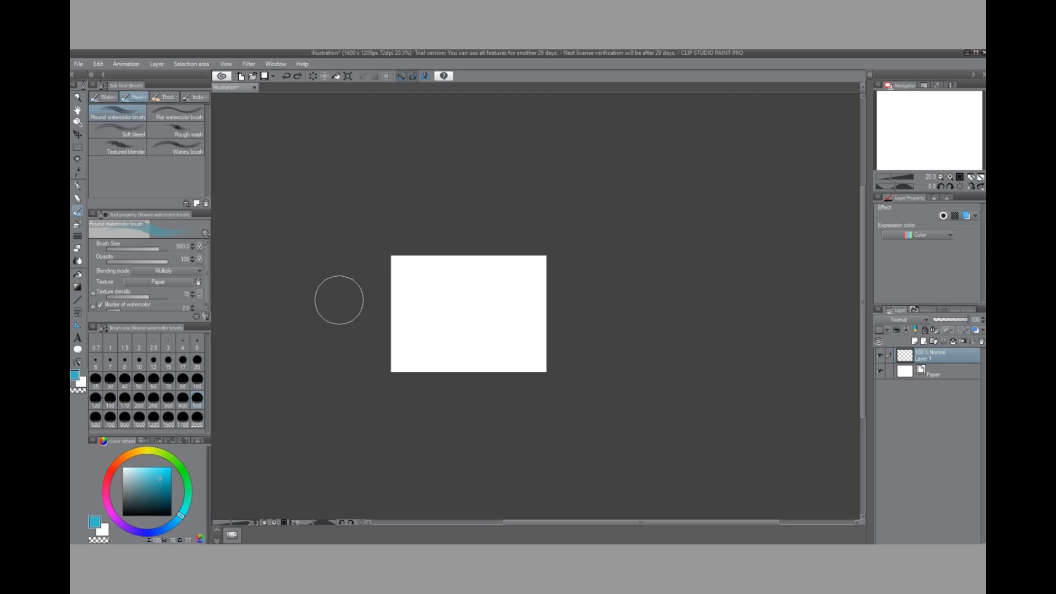
scroll(323, 311, "up", 4)
scroll(547, 291, "up", 2)
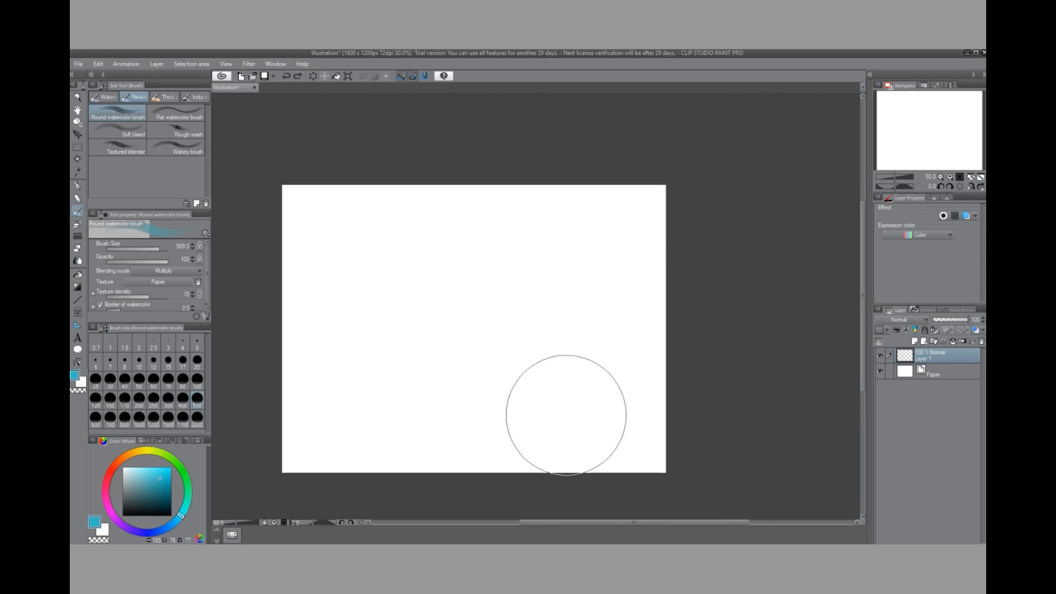
scroll(566, 413, "down", 2)
scroll(407, 245, "down", 2)
scroll(537, 380, "up", 2)
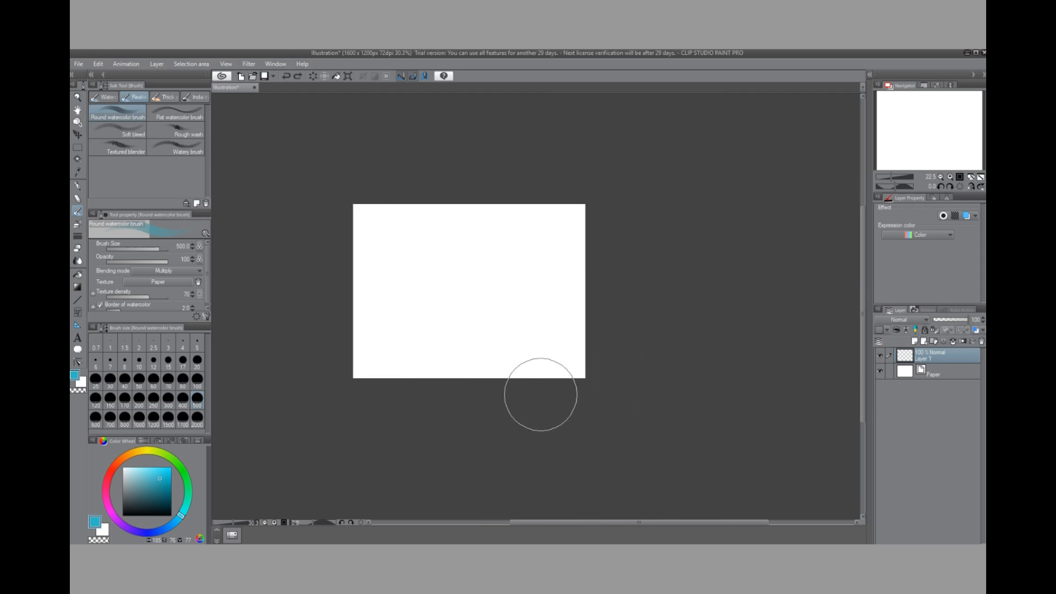
scroll(391, 232, "up", 1)
scroll(564, 294, "up", 1)
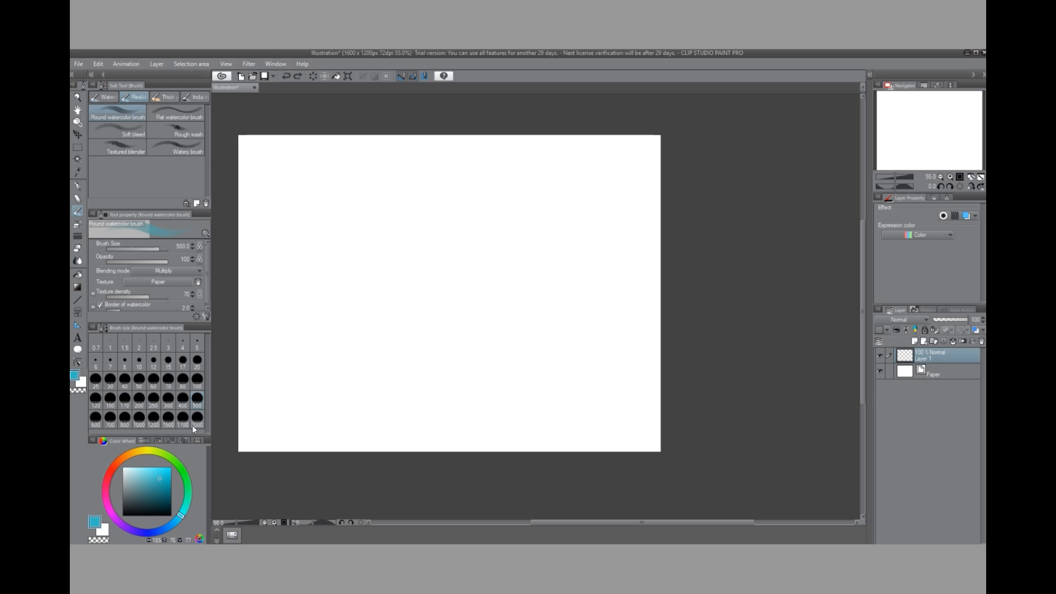
Step: Set the Round watercolor brush size to 100 and paint overlapping cyan-blue strokes across the middle of the canvas
left_click(198, 384)
left_click_drag(331, 281, 409, 241)
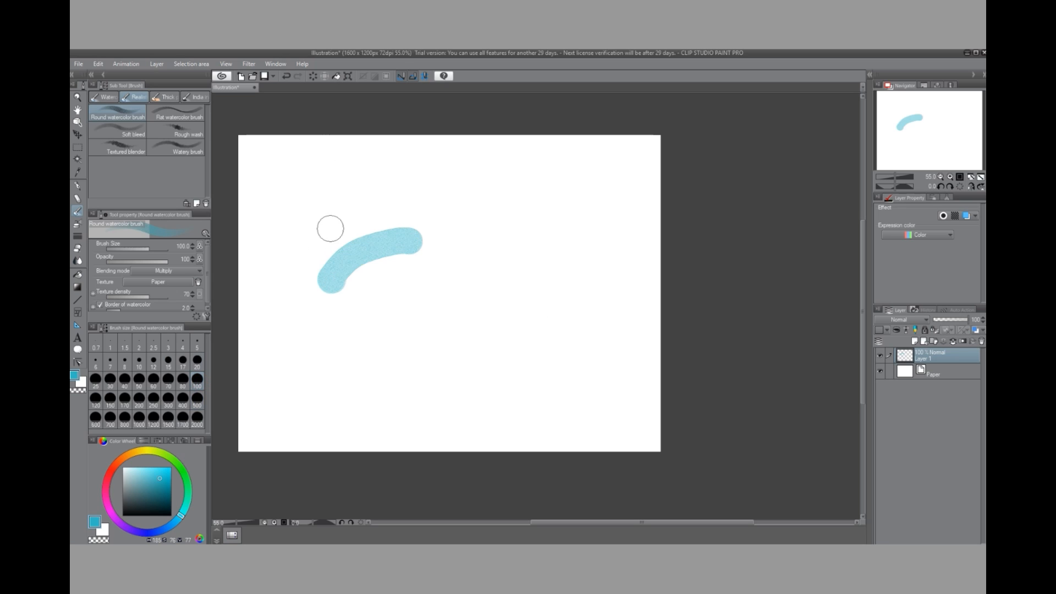
mouse_move(354, 282)
left_mouse_down()
mouse_move(426, 230)
mouse_move(435, 238)
left_mouse_up()
mouse_move(398, 281)
left_mouse_down()
mouse_move(504, 239)
mouse_move(441, 279)
mouse_move(518, 276)
mouse_move(494, 259)
mouse_move(544, 252)
mouse_move(473, 316)
left_mouse_up()
mouse_move(415, 337)
left_mouse_down()
mouse_move(489, 281)
mouse_move(407, 289)
left_mouse_up()
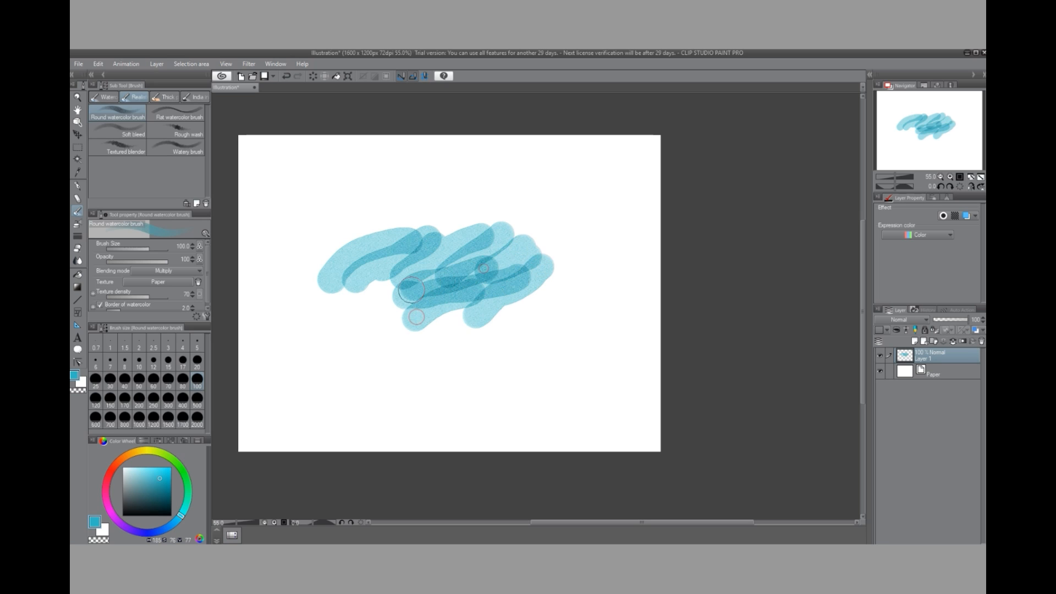
left_click_drag(491, 283, 417, 323)
mouse_move(423, 270)
left_mouse_down()
mouse_move(382, 288)
mouse_move(390, 292)
left_mouse_up()
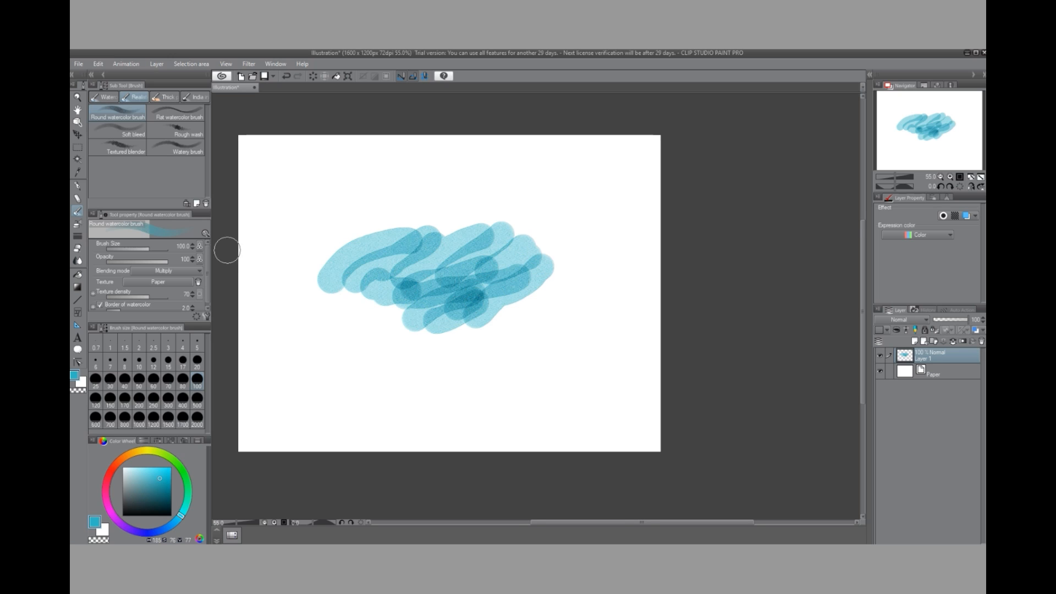
Step: Change the drawing color to green and paint overlapping Round watercolor strokes over the cyan-blue ones
scroll(226, 250, "up", 1)
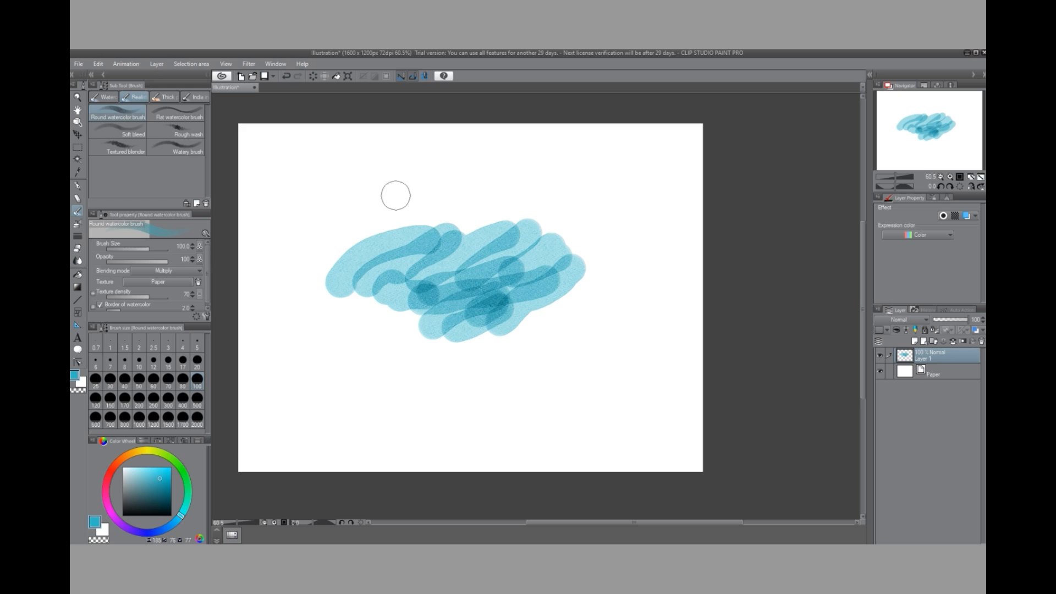
mouse_move(387, 302)
left_mouse_down()
mouse_move(501, 283)
mouse_move(501, 262)
mouse_move(429, 267)
mouse_move(557, 221)
mouse_move(477, 286)
mouse_move(561, 268)
mouse_move(537, 319)
left_mouse_up()
mouse_move(352, 308)
left_mouse_down()
mouse_move(357, 270)
mouse_move(457, 215)
left_mouse_up()
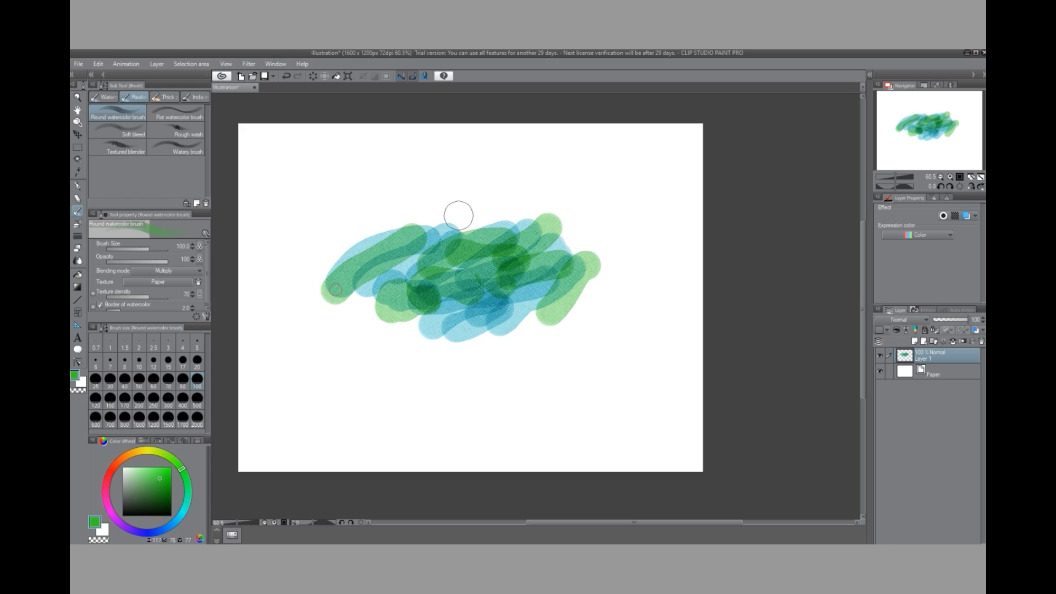
left_click_drag(333, 289, 457, 214)
mouse_move(420, 363)
left_mouse_down()
mouse_move(526, 328)
mouse_move(451, 321)
mouse_move(435, 304)
mouse_move(478, 303)
left_mouse_up()
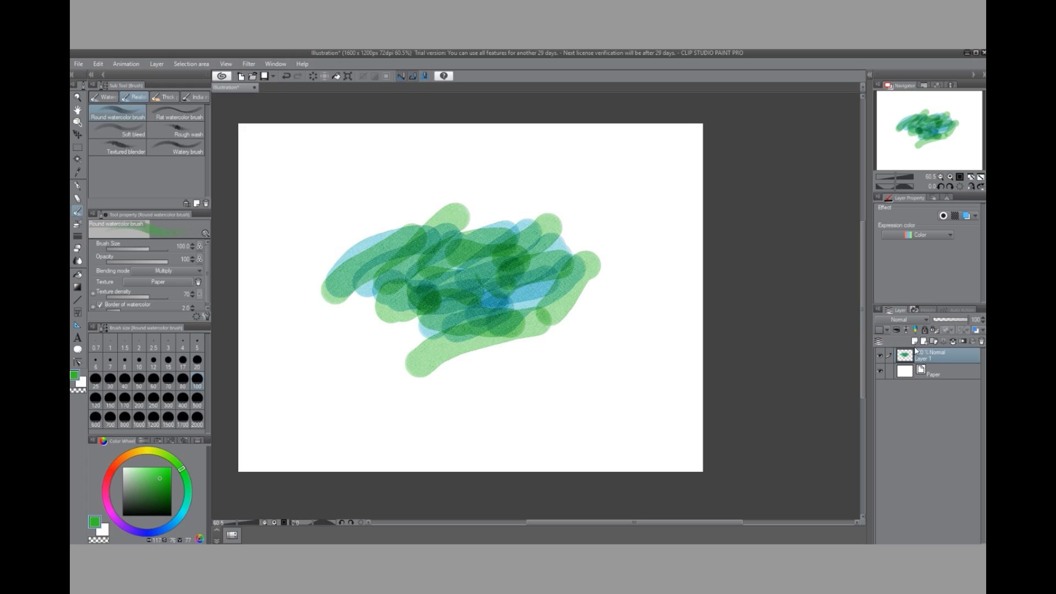
Step: Choose the Soft bleed brush and paint arched green and orange-red strokes above the blue-green scribble
left_click(129, 132)
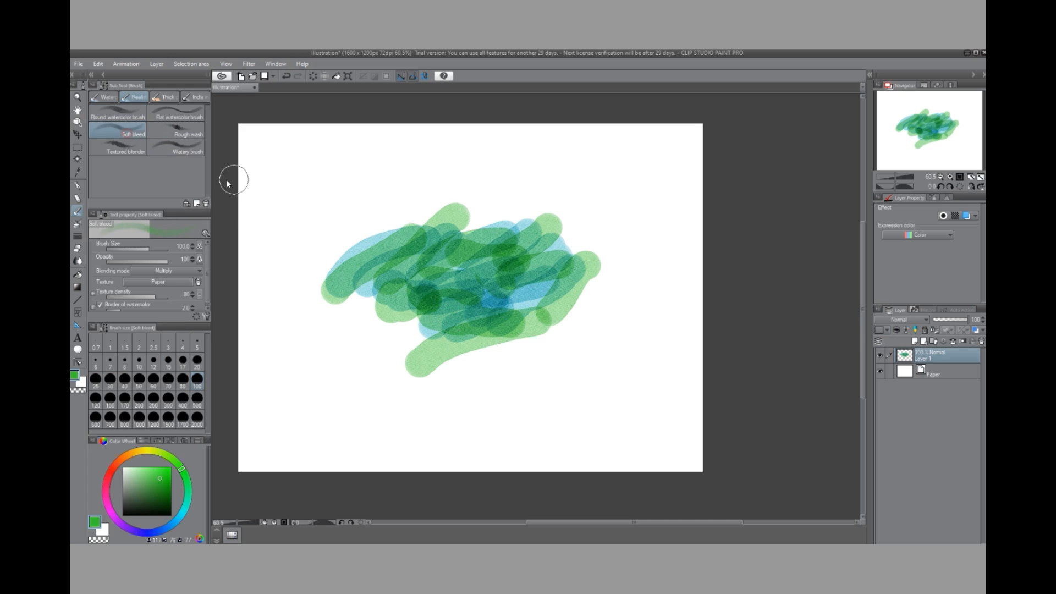
mouse_move(323, 225)
left_mouse_down()
mouse_move(469, 181)
mouse_move(531, 186)
mouse_move(424, 202)
mouse_move(541, 193)
mouse_move(401, 187)
mouse_move(517, 173)
mouse_move(420, 179)
mouse_move(378, 186)
mouse_move(359, 207)
mouse_move(407, 205)
left_mouse_up()
mouse_move(509, 185)
left_mouse_down()
mouse_move(552, 196)
mouse_move(469, 182)
mouse_move(559, 200)
mouse_move(485, 182)
mouse_move(324, 221)
mouse_move(494, 194)
mouse_move(315, 237)
mouse_move(364, 221)
mouse_move(330, 235)
mouse_move(305, 226)
mouse_move(331, 224)
mouse_move(301, 228)
mouse_move(370, 173)
mouse_move(417, 154)
mouse_move(340, 195)
mouse_move(365, 204)
mouse_move(359, 188)
mouse_move(427, 169)
mouse_move(396, 194)
mouse_move(355, 207)
mouse_move(418, 160)
mouse_move(414, 186)
mouse_move(442, 186)
mouse_move(366, 194)
mouse_move(465, 193)
mouse_move(398, 205)
mouse_move(380, 183)
mouse_move(402, 194)
mouse_move(366, 218)
mouse_move(393, 209)
left_mouse_up()
left_click(117, 466)
Step: Choose the Watery brush and lighten the middle and two spots of the arched green and orange-red strokes
left_click(195, 149)
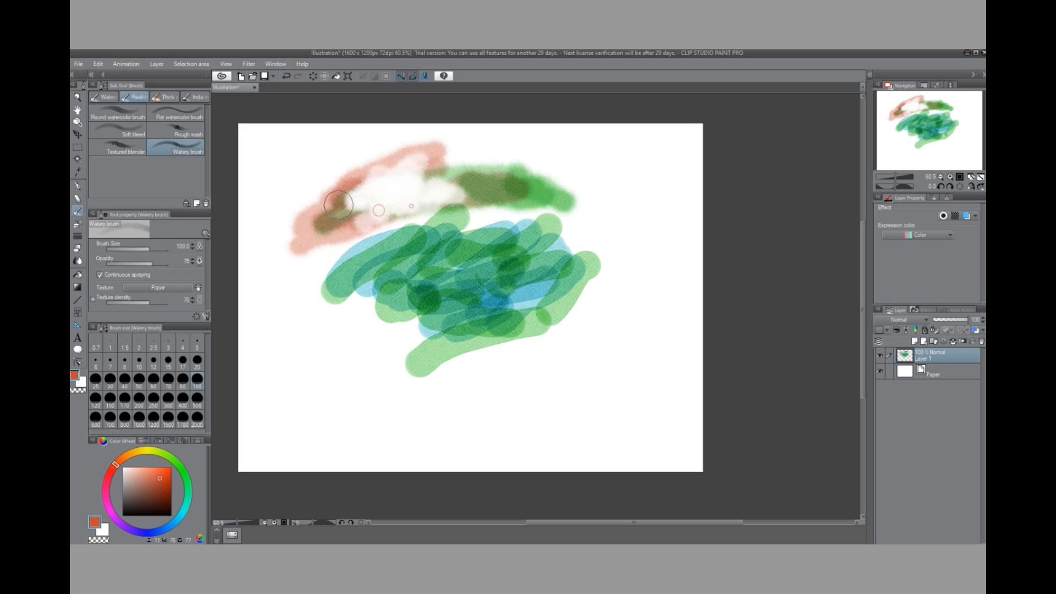
left_click(486, 190)
left_click(517, 191)
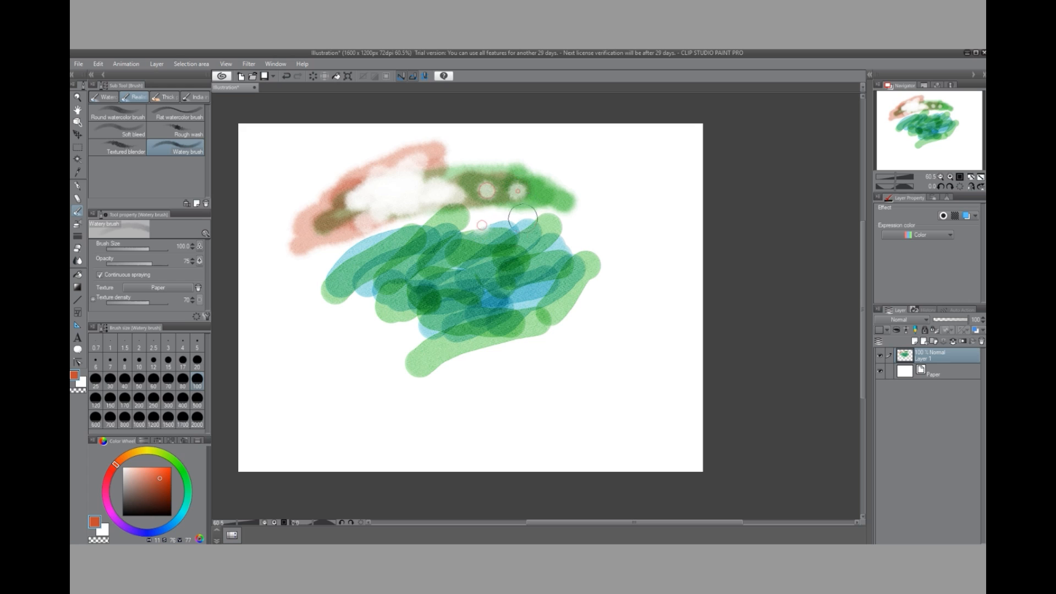
Step: Dab pale spots with the Watery brush all over the blue-green scribble in the middle of the canvas
left_click(496, 258)
left_click(444, 287)
left_click(399, 250)
left_click(363, 274)
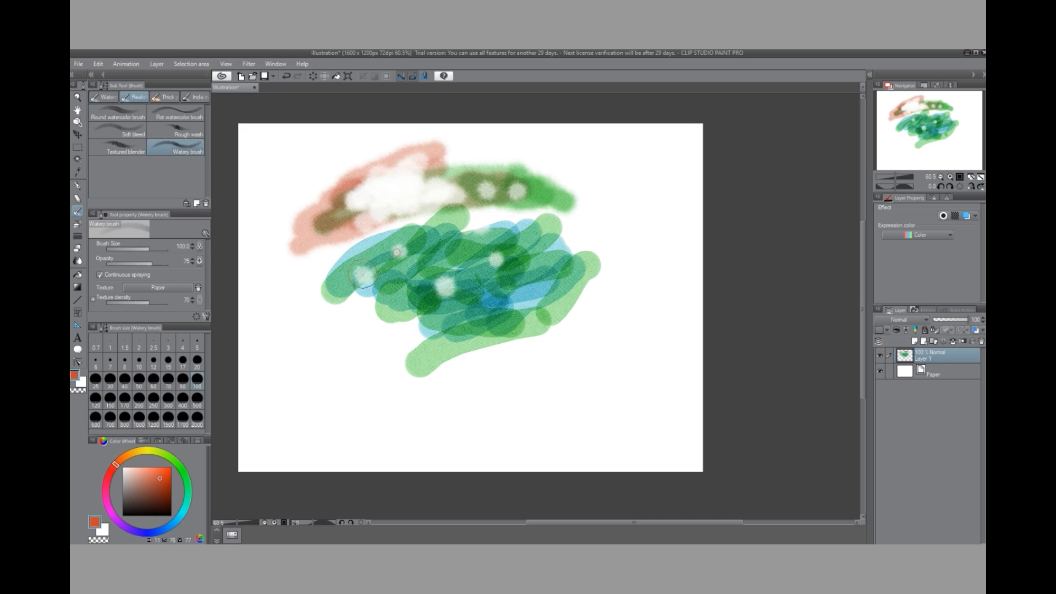
left_click(430, 251)
left_click(420, 285)
left_click(489, 289)
left_click(464, 311)
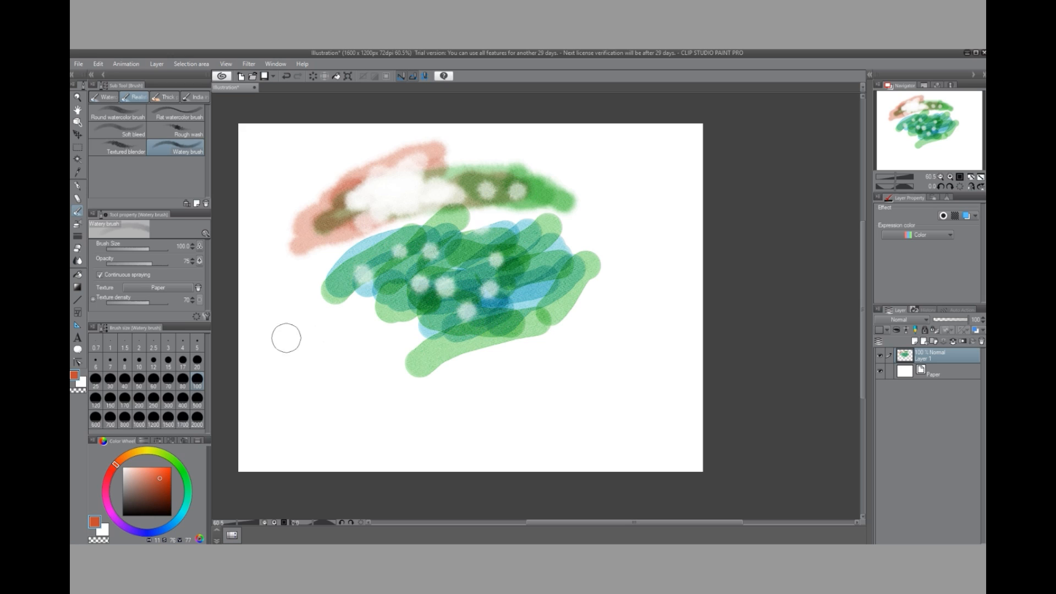
left_click(526, 242)
left_click(548, 272)
left_click(508, 319)
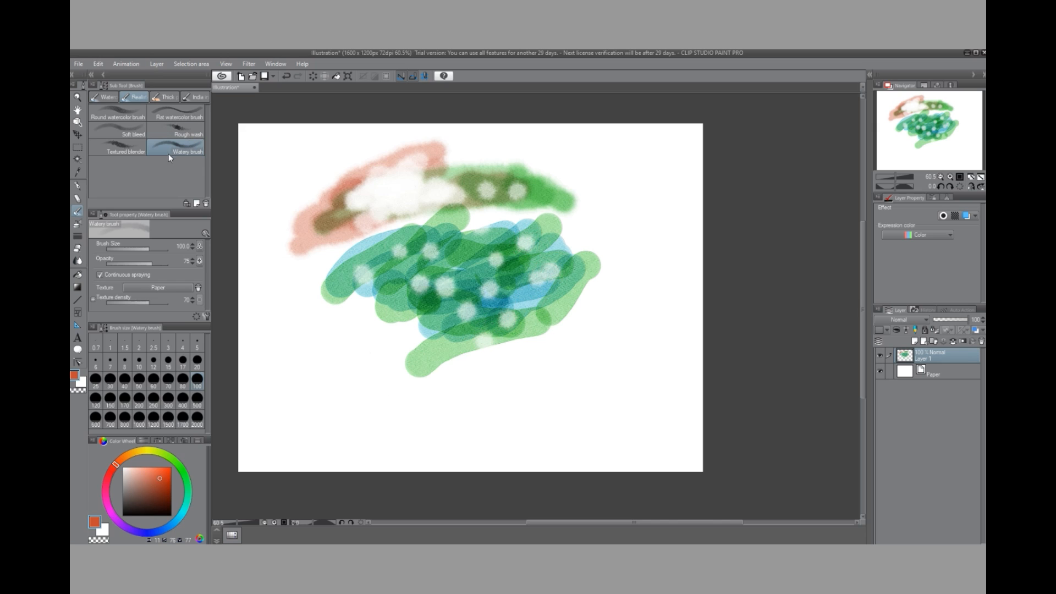
Step: Choose the Textured blender and smudge together the left and middle of the blue-green scribble and the neighboring orange-red stroke
left_click(128, 150)
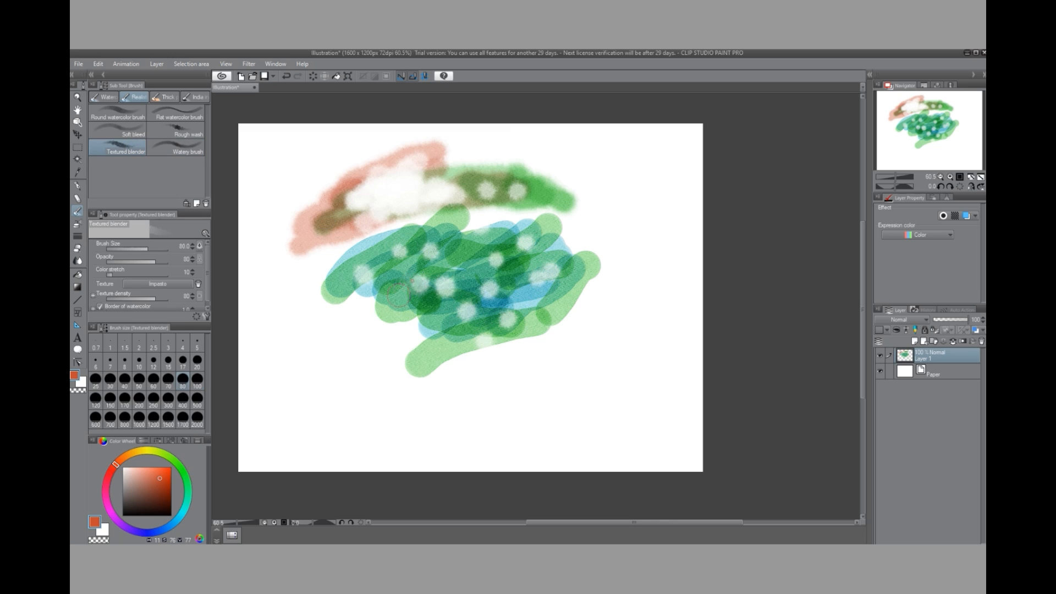
mouse_move(393, 285)
left_mouse_down()
mouse_move(371, 297)
mouse_move(396, 327)
mouse_move(353, 331)
mouse_move(343, 318)
mouse_move(361, 292)
mouse_move(328, 298)
left_mouse_up()
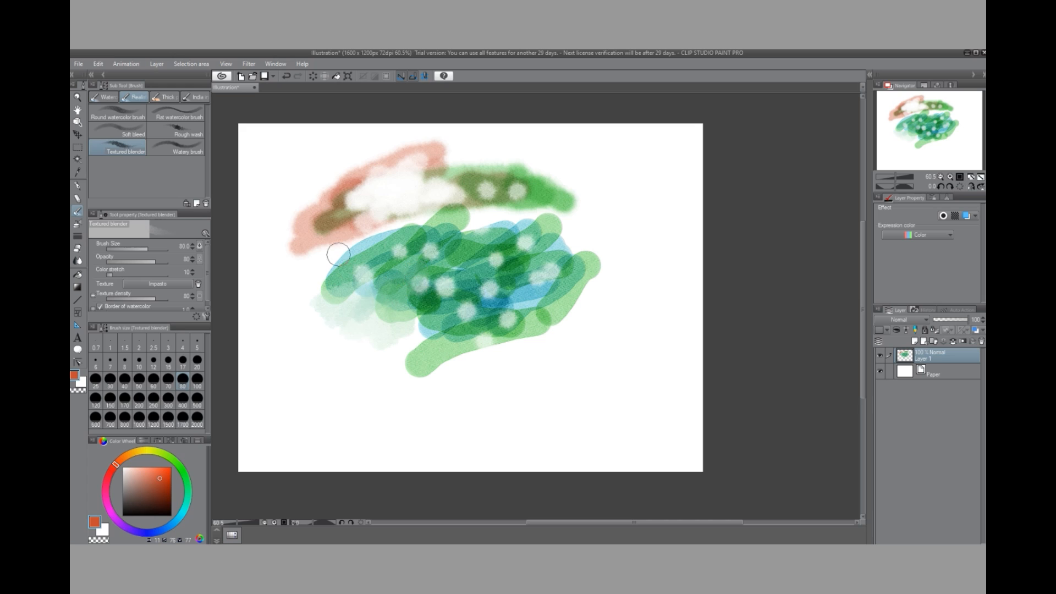
mouse_move(356, 260)
left_mouse_down()
mouse_move(324, 286)
mouse_move(351, 253)
mouse_move(321, 273)
mouse_move(342, 284)
mouse_move(332, 295)
mouse_move(350, 253)
left_mouse_up()
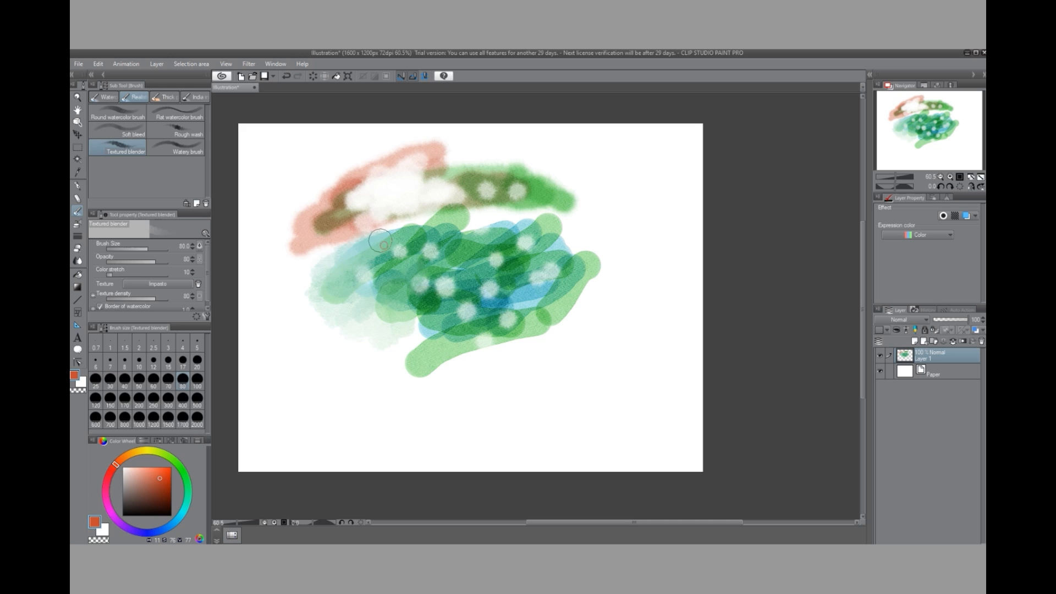
left_click_drag(369, 251, 360, 257)
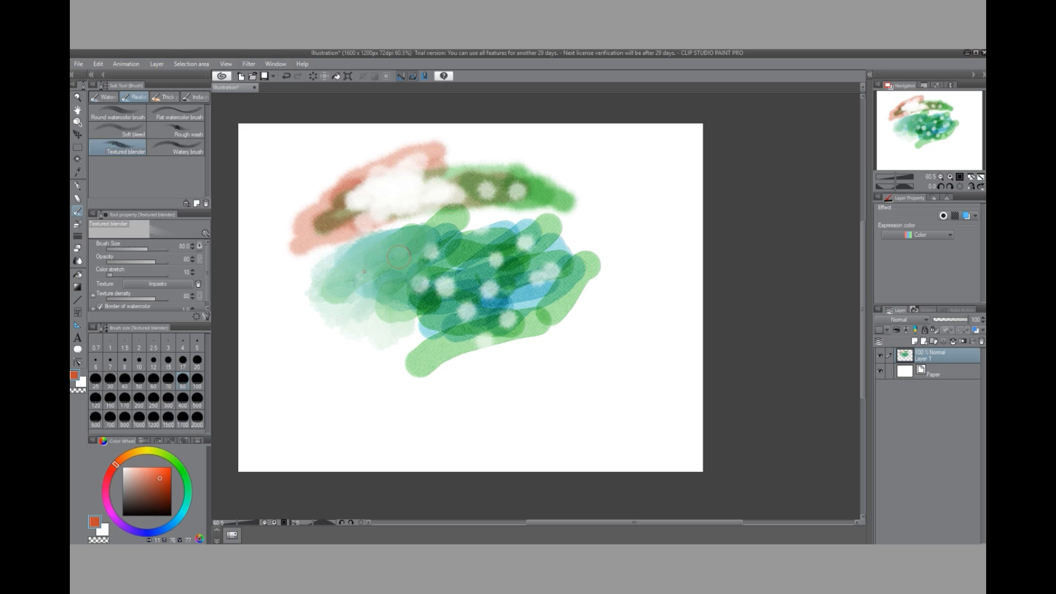
mouse_move(337, 287)
left_mouse_down()
mouse_move(398, 281)
mouse_move(370, 310)
mouse_move(370, 274)
mouse_move(392, 268)
mouse_move(352, 271)
mouse_move(330, 300)
mouse_move(372, 292)
mouse_move(344, 270)
mouse_move(390, 302)
left_mouse_up()
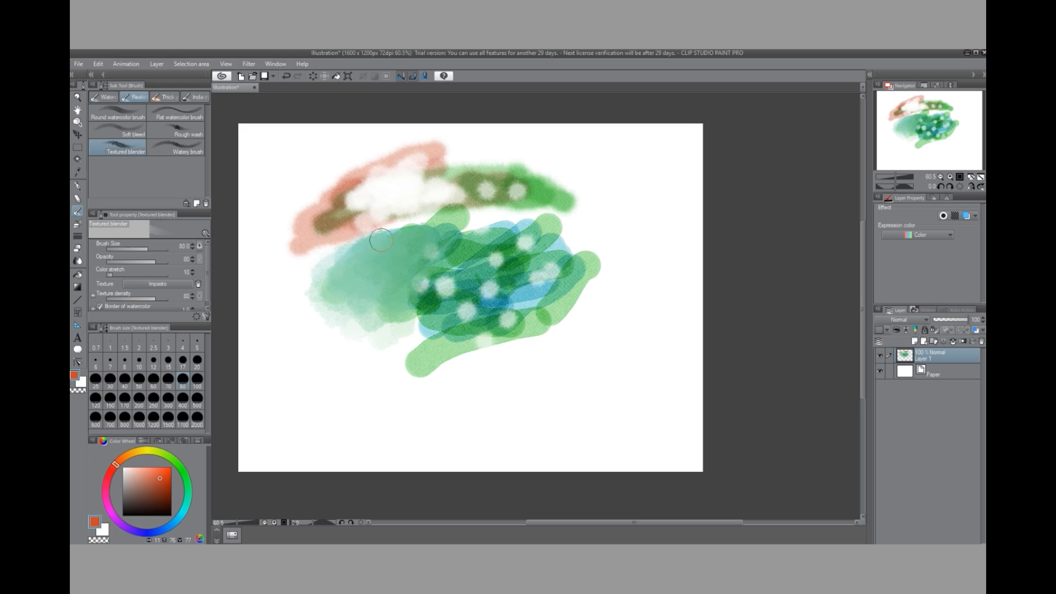
mouse_move(406, 236)
left_mouse_down()
mouse_move(361, 235)
mouse_move(333, 253)
mouse_move(363, 237)
mouse_move(334, 241)
mouse_move(385, 210)
mouse_move(338, 221)
mouse_move(374, 188)
mouse_move(338, 201)
mouse_move(352, 226)
mouse_move(361, 216)
mouse_move(342, 234)
mouse_move(356, 202)
mouse_move(312, 231)
mouse_move(353, 183)
mouse_move(317, 250)
mouse_move(283, 275)
mouse_move(300, 265)
mouse_move(288, 237)
mouse_move(306, 229)
mouse_move(306, 239)
mouse_move(323, 242)
mouse_move(332, 211)
mouse_move(310, 202)
mouse_move(292, 220)
mouse_move(316, 191)
mouse_move(341, 183)
mouse_move(350, 199)
mouse_move(311, 215)
mouse_move(323, 203)
mouse_move(385, 235)
mouse_move(337, 228)
mouse_move(357, 239)
mouse_move(278, 265)
mouse_move(278, 235)
mouse_move(326, 266)
mouse_move(388, 274)
mouse_move(347, 269)
mouse_move(351, 243)
mouse_move(368, 240)
mouse_move(333, 269)
mouse_move(353, 223)
mouse_move(366, 220)
mouse_move(382, 248)
mouse_move(423, 227)
mouse_move(413, 216)
mouse_move(381, 261)
mouse_move(404, 232)
mouse_move(432, 299)
mouse_move(441, 293)
mouse_move(387, 324)
mouse_move(440, 334)
mouse_move(399, 341)
mouse_move(399, 312)
mouse_move(384, 356)
mouse_move(356, 335)
mouse_move(353, 363)
mouse_move(358, 287)
mouse_move(386, 314)
mouse_move(382, 284)
mouse_move(409, 287)
left_mouse_up()
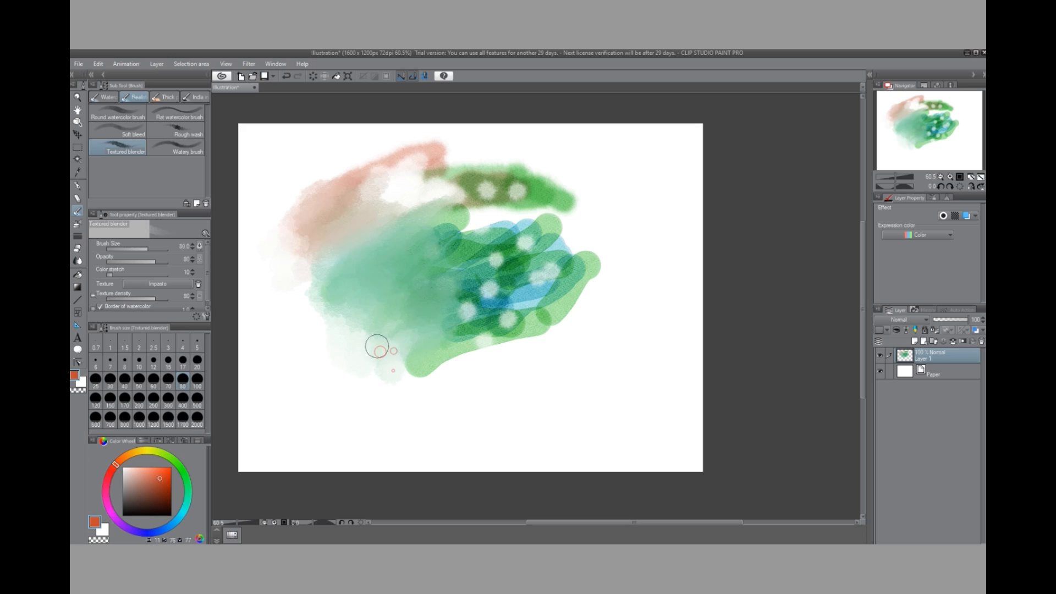
mouse_move(406, 329)
left_mouse_down()
mouse_move(426, 362)
mouse_move(402, 382)
mouse_move(463, 341)
mouse_move(444, 371)
mouse_move(437, 362)
mouse_move(466, 354)
mouse_move(441, 369)
mouse_move(430, 358)
mouse_move(445, 364)
mouse_move(500, 312)
mouse_move(488, 310)
mouse_move(490, 332)
mouse_move(497, 271)
left_mouse_up()
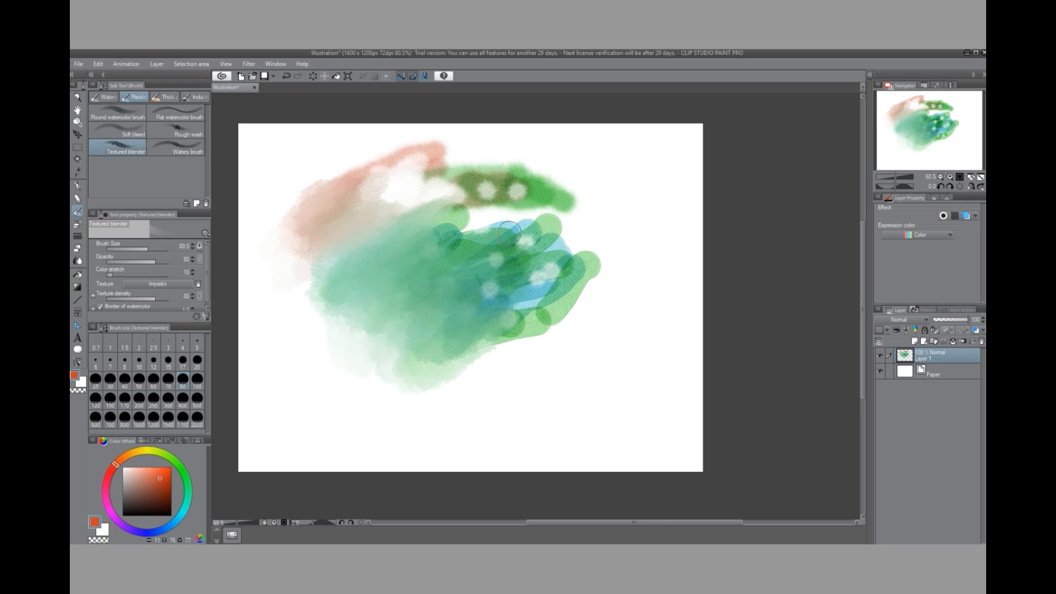
mouse_move(508, 233)
left_mouse_down()
mouse_move(441, 248)
mouse_move(480, 242)
mouse_move(457, 226)
mouse_move(431, 224)
left_mouse_up()
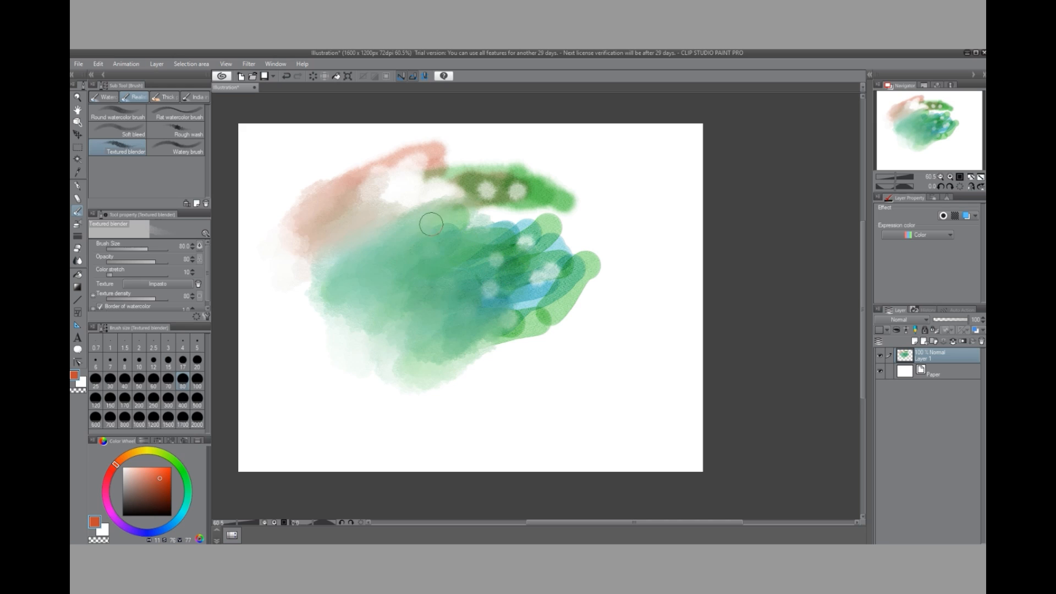
left_click_drag(467, 269, 556, 250)
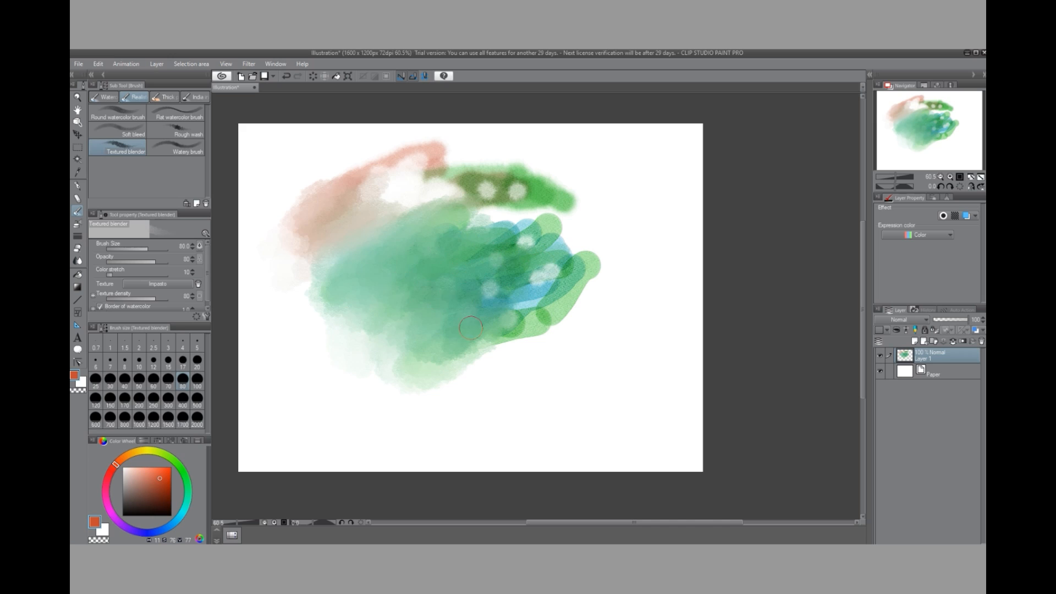
Step: Choose the Flat watercolor brush and paint a looping orange-red stroke and a short crossing one at the scribble's lower right
left_click(186, 117)
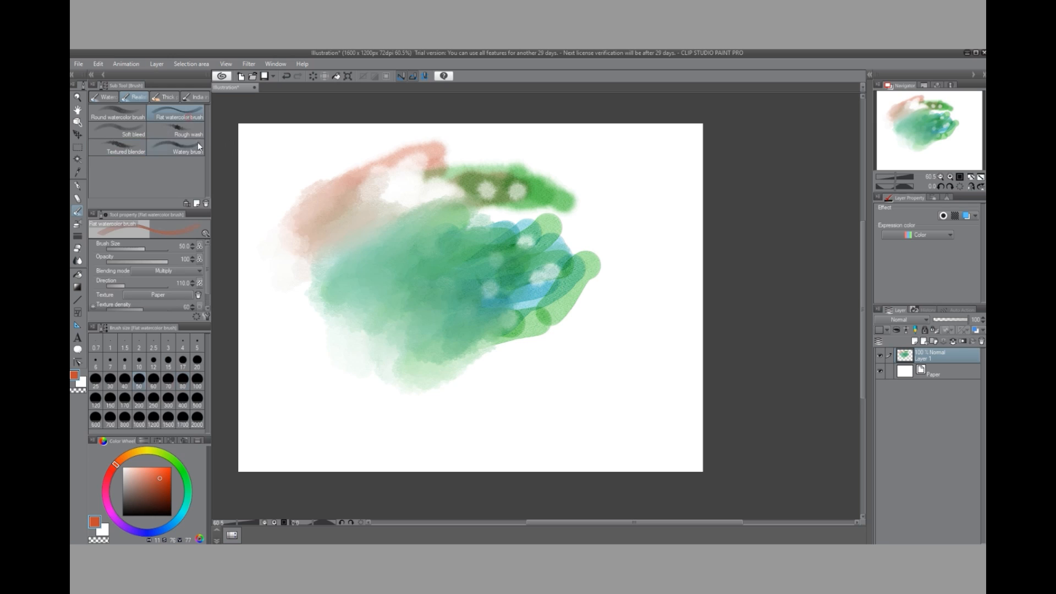
mouse_move(589, 333)
left_mouse_down()
mouse_move(498, 392)
mouse_move(612, 330)
left_mouse_up()
left_click_drag(603, 295, 571, 344)
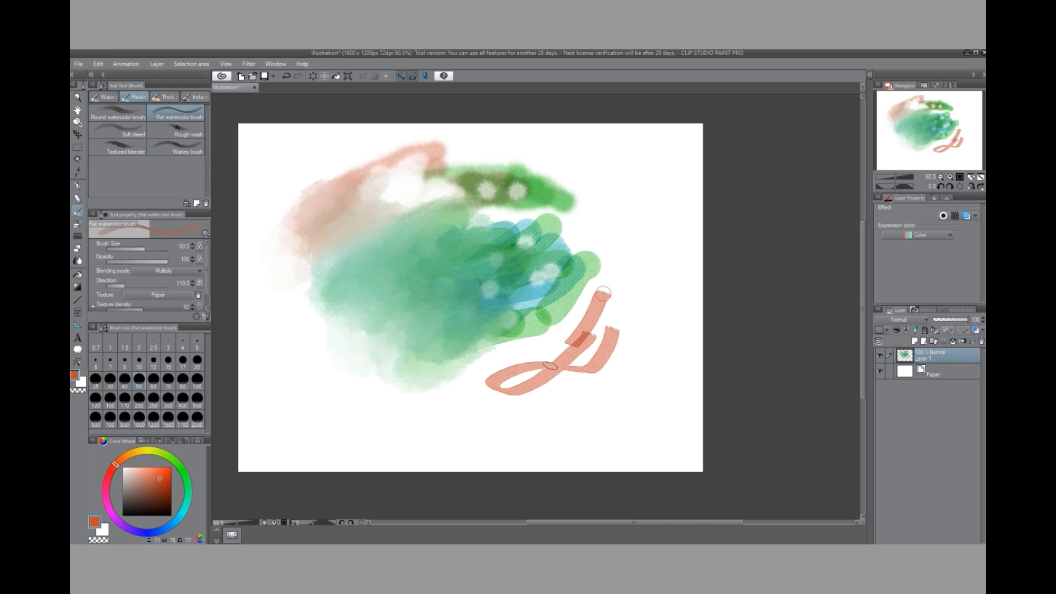
Step: Choose the Rough wash brush and paint broad orange-red strokes beneath the scribble, building up a dark patch at their right end
left_click(191, 136)
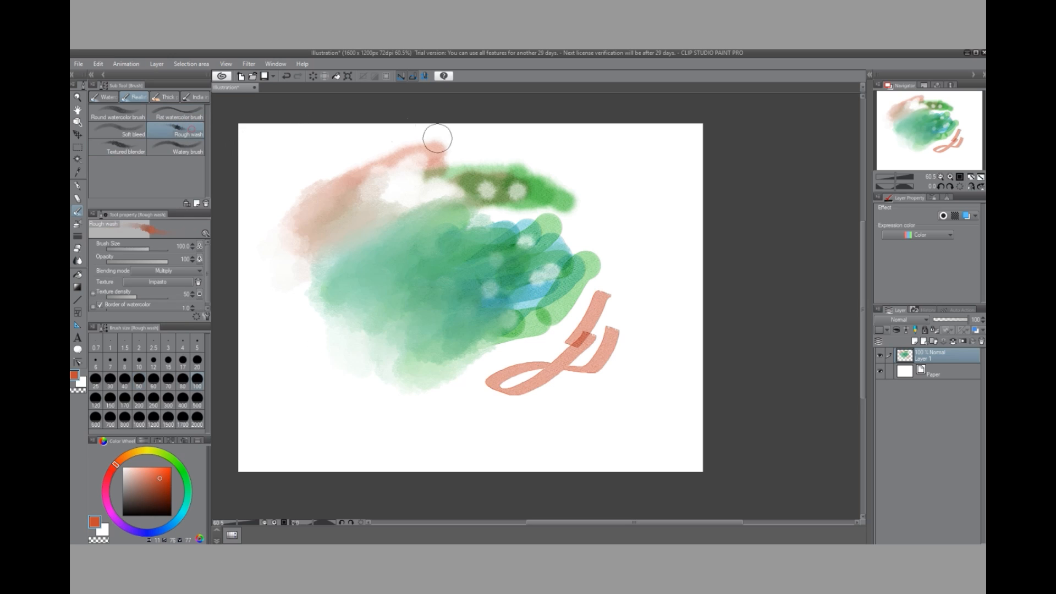
mouse_move(382, 409)
left_mouse_down()
mouse_move(418, 418)
mouse_move(601, 397)
left_mouse_up()
mouse_move(354, 412)
left_mouse_down()
mouse_move(608, 380)
mouse_move(511, 401)
mouse_move(474, 397)
left_mouse_up()
mouse_move(547, 364)
left_mouse_down()
mouse_move(606, 369)
mouse_move(620, 358)
mouse_move(625, 391)
mouse_move(607, 398)
mouse_move(628, 367)
mouse_move(599, 365)
mouse_move(646, 336)
mouse_move(647, 362)
mouse_move(621, 327)
mouse_move(643, 316)
mouse_move(653, 337)
mouse_move(632, 358)
left_mouse_up()
mouse_move(631, 339)
left_mouse_down()
mouse_move(632, 364)
mouse_move(650, 332)
left_mouse_up()
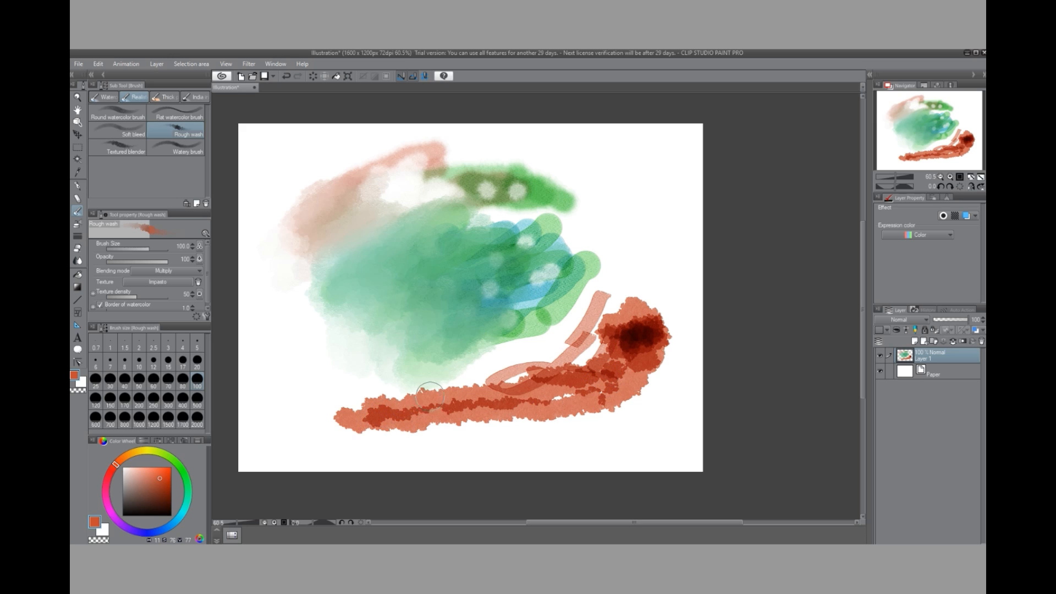
Step: Layer more Rough wash strokes over the left and middle of the orange-red band to darken it
mouse_move(418, 405)
left_mouse_down()
mouse_move(510, 382)
mouse_move(482, 393)
left_mouse_up()
left_click_drag(377, 413, 466, 400)
mouse_move(391, 411)
left_mouse_down()
mouse_move(509, 392)
mouse_move(397, 419)
mouse_move(448, 403)
mouse_move(424, 419)
mouse_move(397, 408)
mouse_move(407, 428)
mouse_move(363, 431)
mouse_move(382, 416)
left_mouse_up()
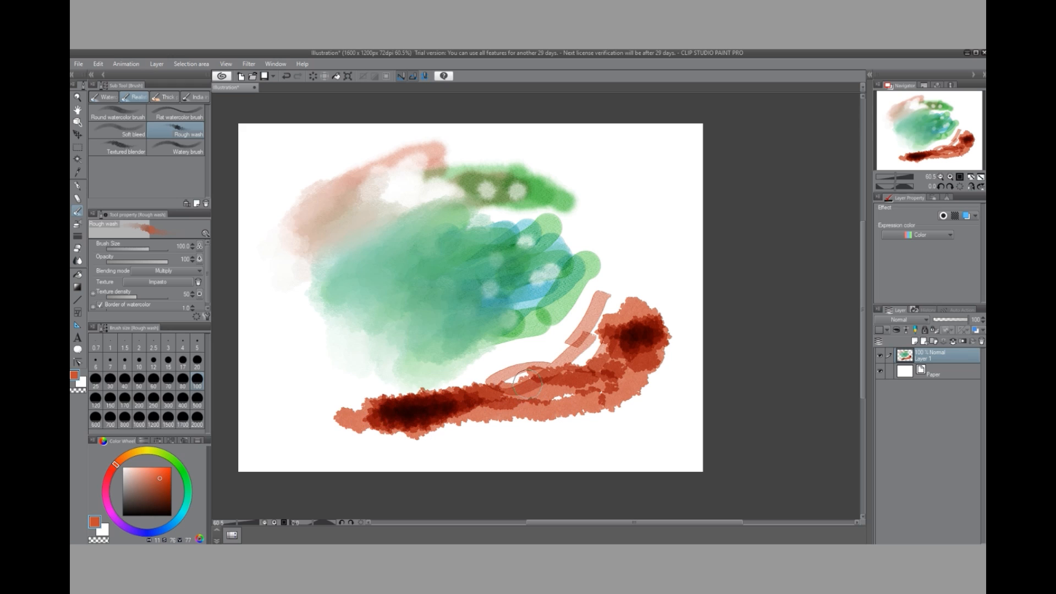
left_click_drag(463, 402, 451, 422)
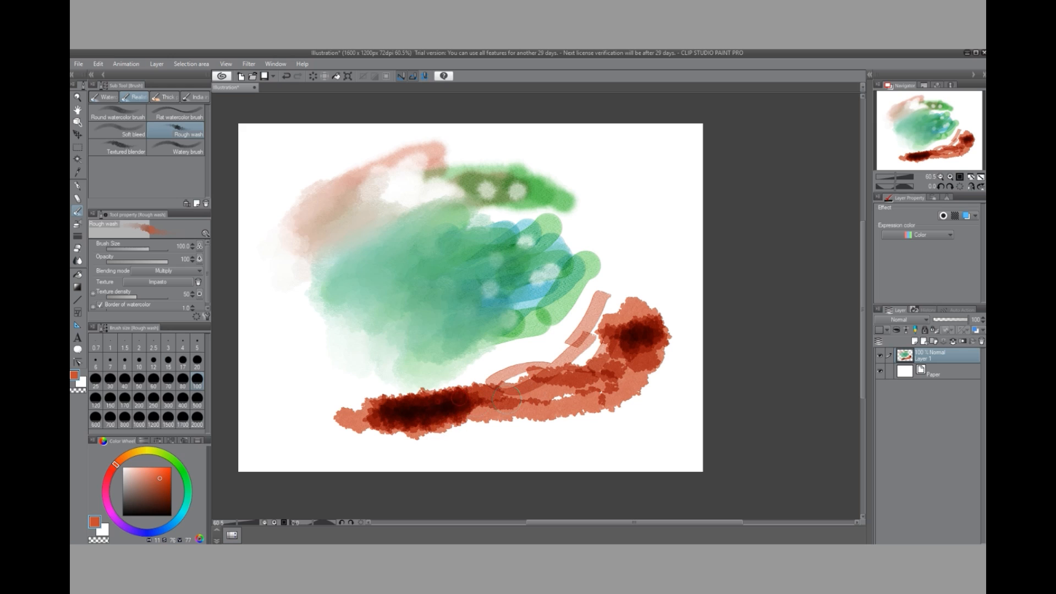
mouse_move(506, 399)
left_mouse_down()
mouse_move(466, 418)
mouse_move(495, 413)
mouse_move(506, 394)
mouse_move(510, 410)
mouse_move(471, 404)
mouse_move(553, 398)
left_mouse_up()
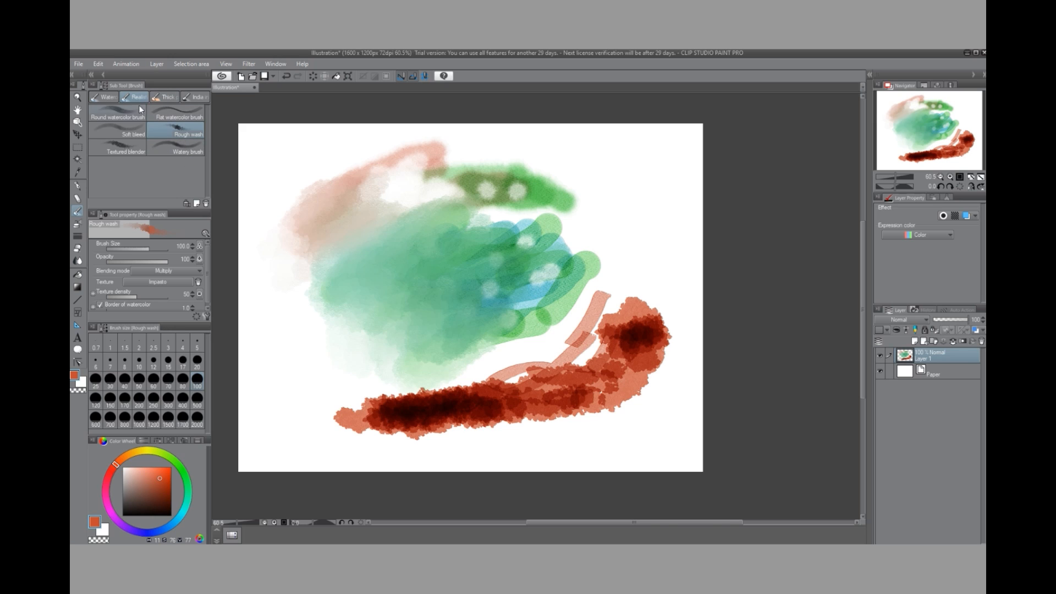
Step: Switch to the Watercolor brush group, hide Layer 1 and add a new raster layer above it
left_click(114, 96)
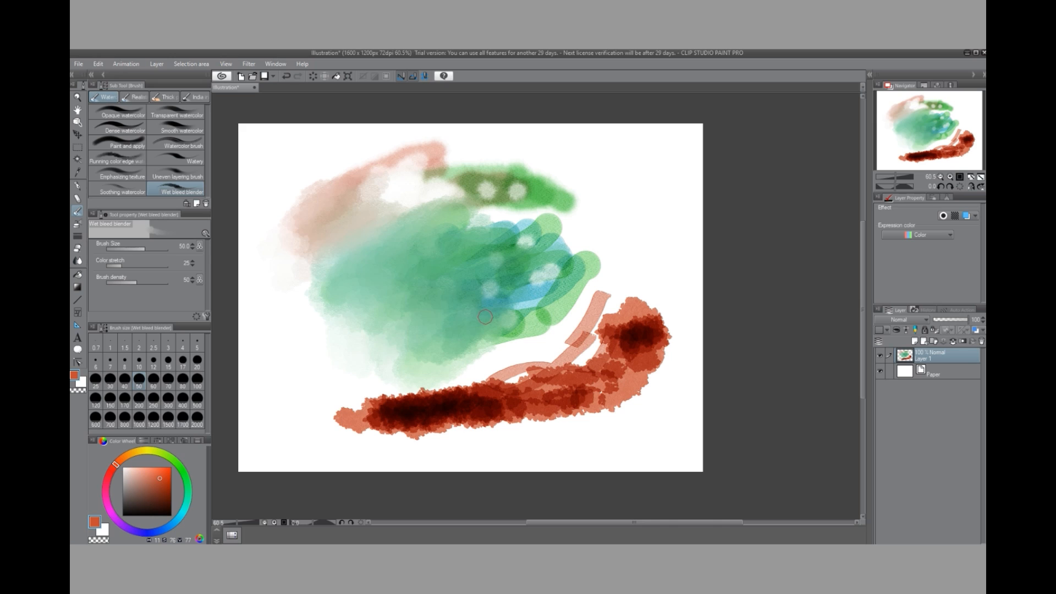
left_click(880, 354)
left_click(914, 342)
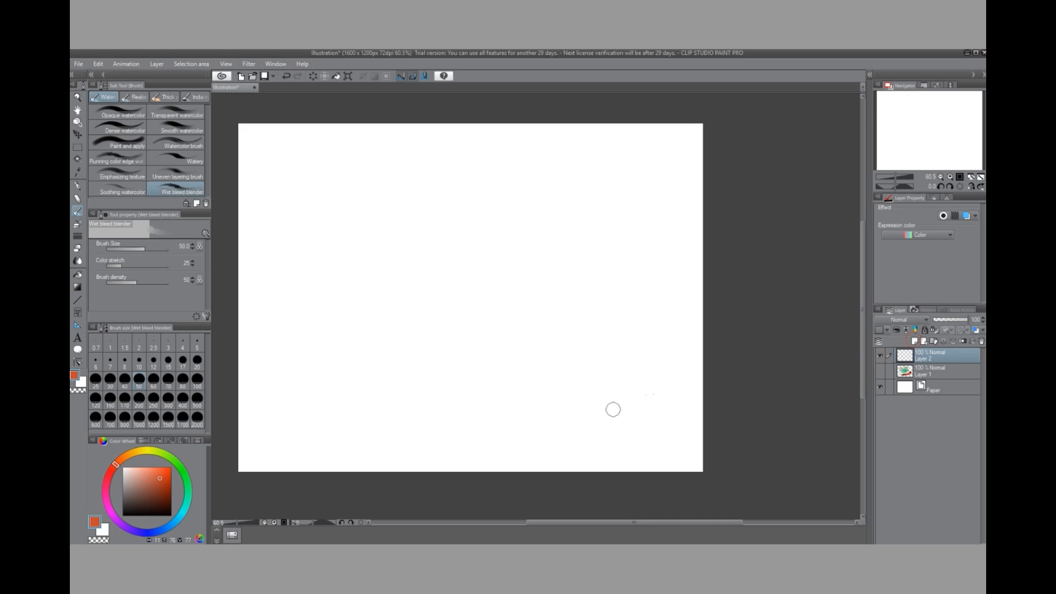
Step: Choose the Opaque watercolor brush at size 100 and paint overlapping slanted orange-red strokes across the middle of the canvas
left_click(132, 114)
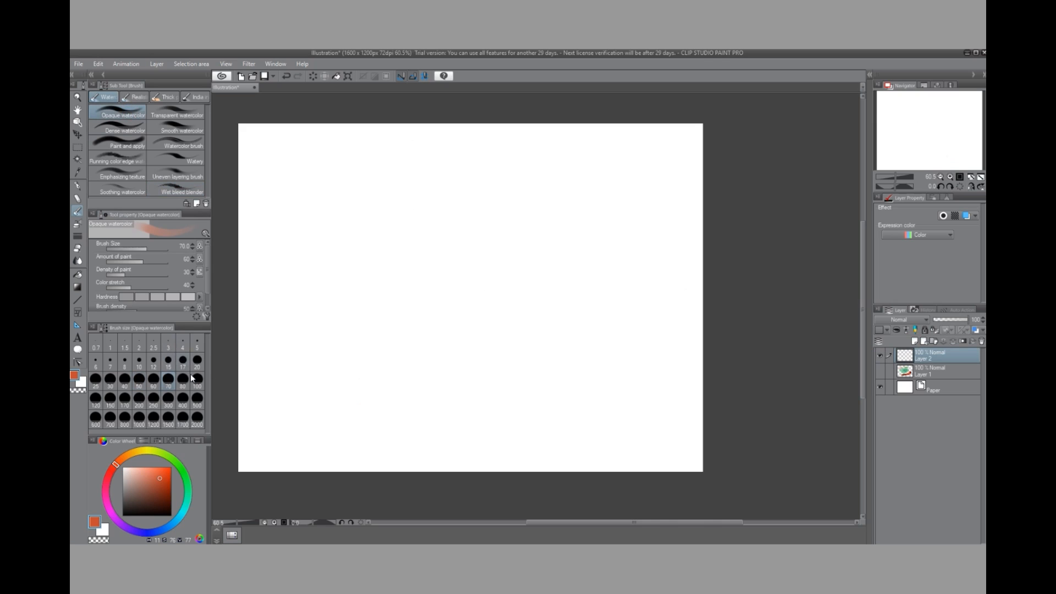
mouse_move(334, 265)
left_mouse_down()
mouse_move(458, 231)
mouse_move(559, 228)
mouse_move(528, 221)
mouse_move(368, 311)
left_mouse_up()
mouse_move(321, 387)
left_mouse_down()
mouse_move(615, 298)
mouse_move(571, 304)
mouse_move(412, 373)
mouse_move(381, 362)
mouse_move(456, 317)
mouse_move(327, 367)
mouse_move(362, 361)
mouse_move(398, 329)
mouse_move(437, 229)
mouse_move(347, 274)
mouse_move(327, 301)
mouse_move(399, 258)
mouse_move(484, 235)
mouse_move(399, 234)
mouse_move(372, 253)
mouse_move(503, 259)
mouse_move(512, 244)
mouse_move(458, 263)
mouse_move(529, 224)
mouse_move(559, 225)
mouse_move(493, 272)
mouse_move(433, 281)
mouse_move(351, 362)
left_mouse_up()
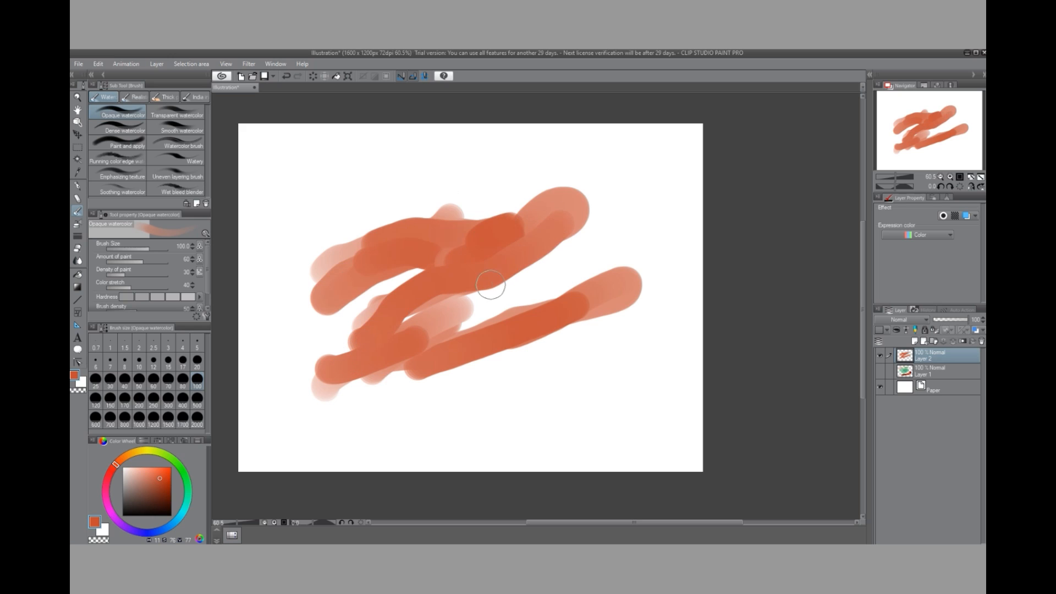
mouse_move(610, 183)
left_mouse_down()
mouse_move(491, 243)
mouse_move(465, 271)
mouse_move(583, 202)
mouse_move(553, 245)
mouse_move(468, 288)
mouse_move(449, 312)
mouse_move(480, 295)
left_mouse_up()
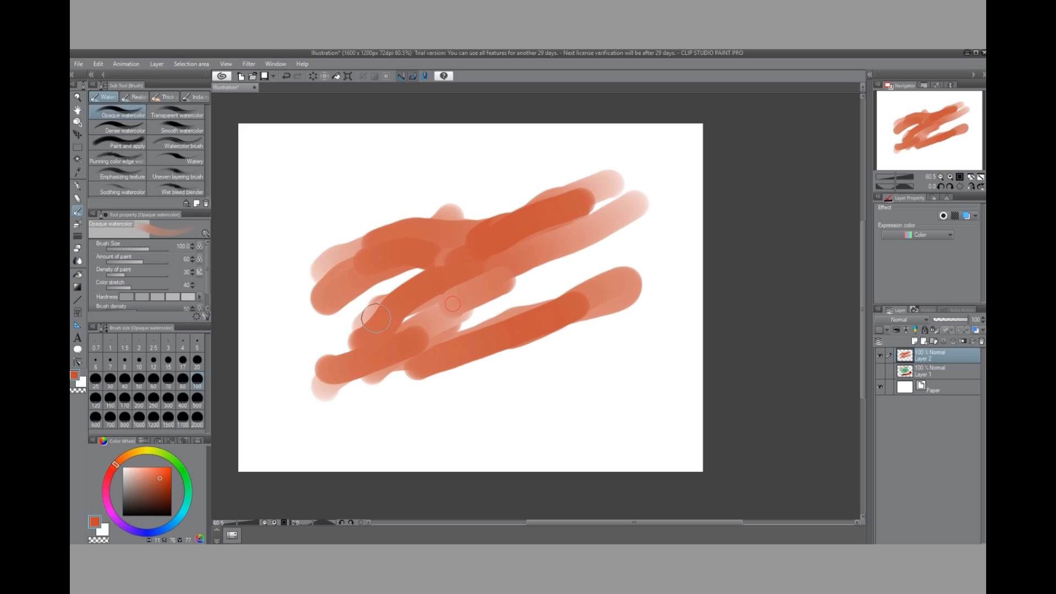
Step: Undo all the Opaque watercolor strokes to clear the new layer
left_click(286, 76)
left_click(286, 76)
left_click(285, 77)
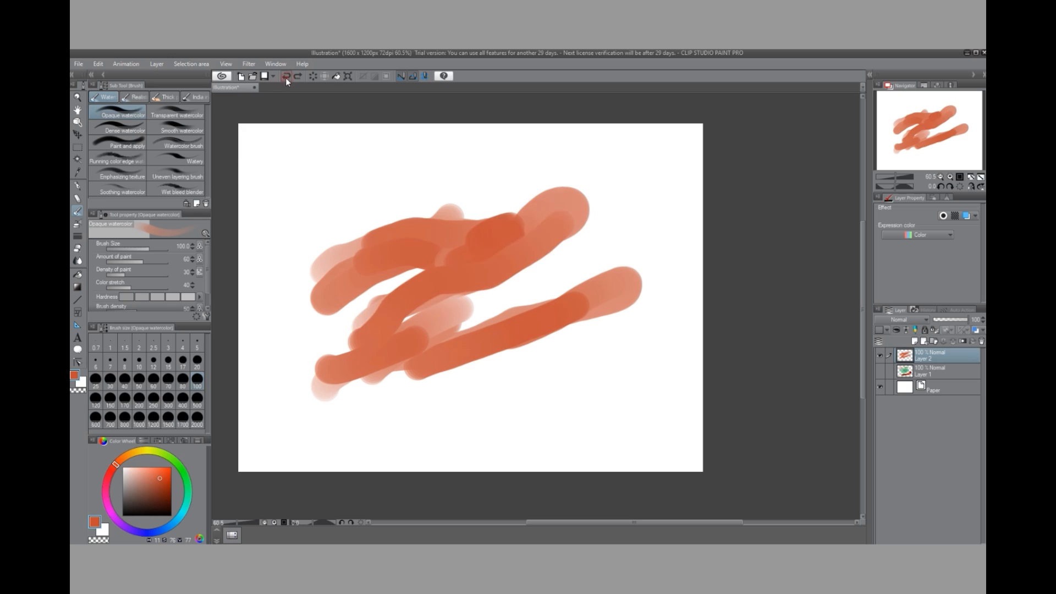
left_click(285, 77)
left_click(285, 77)
left_click(285, 76)
left_click(286, 77)
left_click(287, 77)
left_click(287, 77)
left_click(287, 77)
left_click(287, 78)
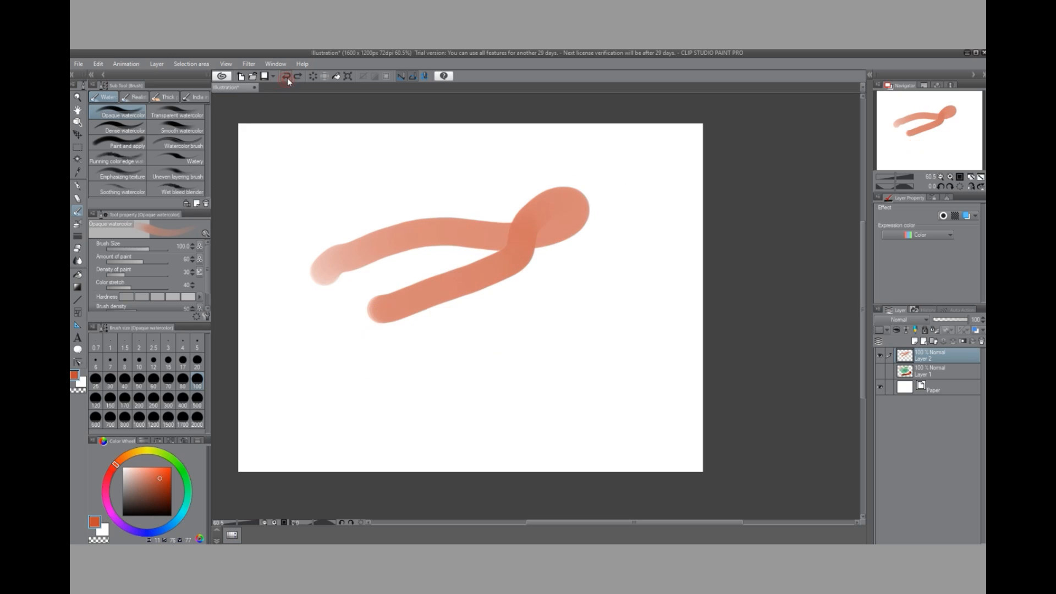
left_click(286, 77)
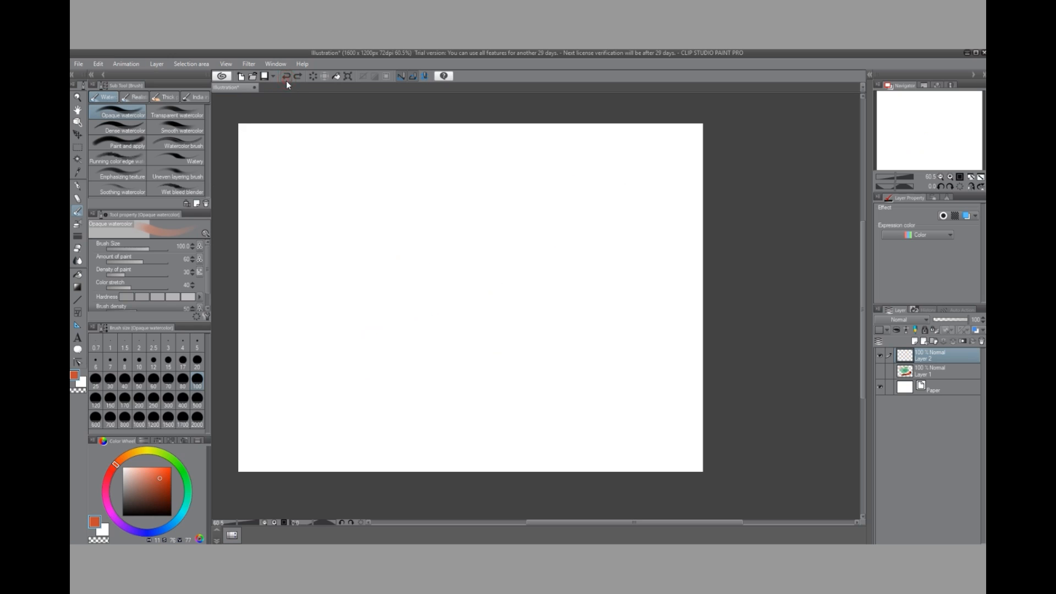
Step: Choose the Dense watercolor brush at size 100 and paint slanted orange-red strokes crossed by vertical ones mid-canvas
left_click(127, 128)
left_click(197, 379)
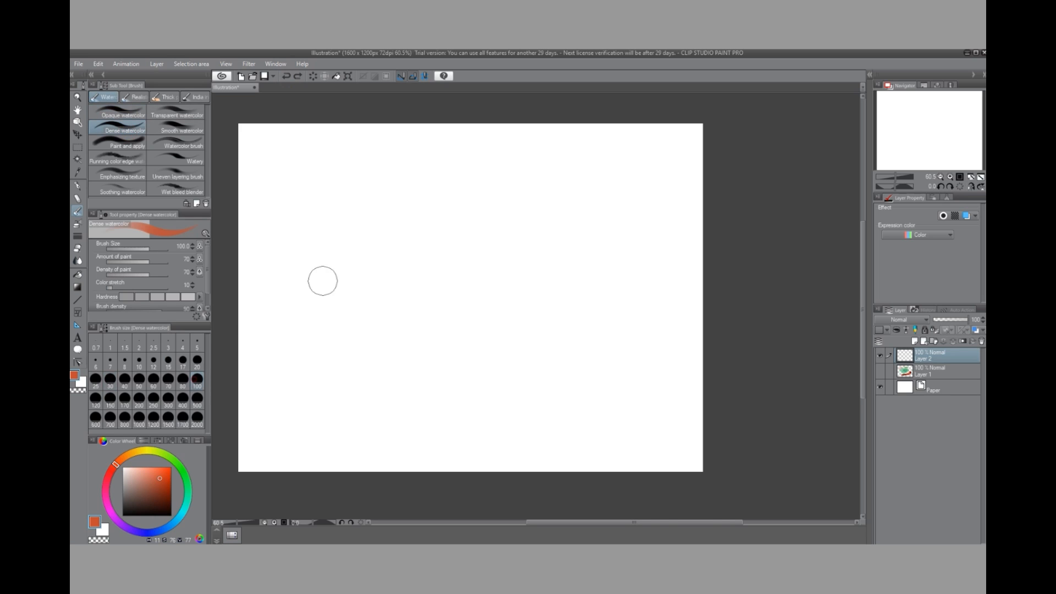
left_click_drag(336, 269, 527, 219)
left_click_drag(384, 309, 452, 270)
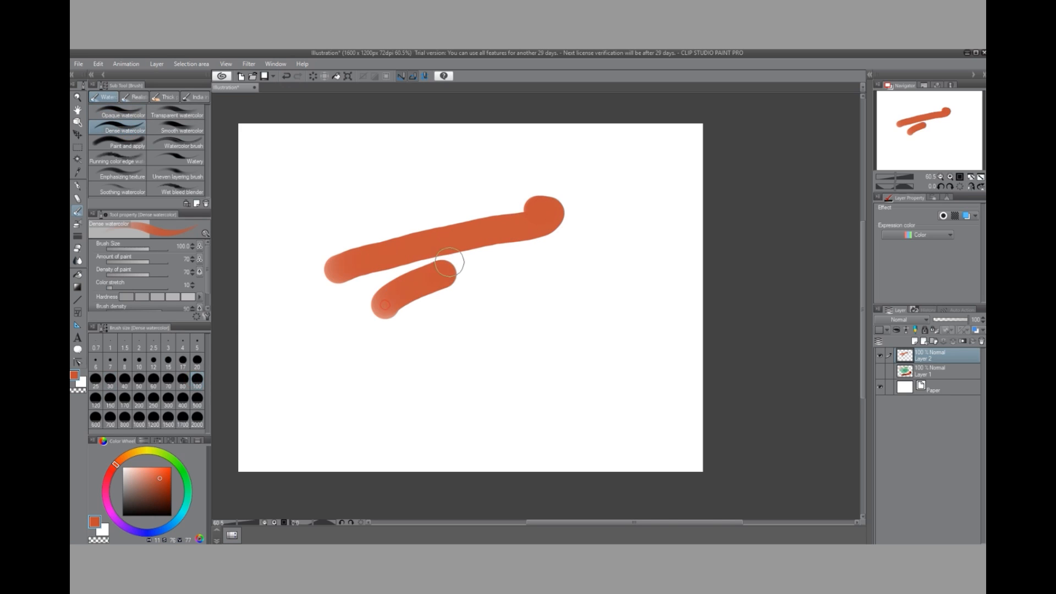
mouse_move(440, 235)
left_mouse_down()
mouse_move(434, 353)
mouse_move(472, 312)
left_mouse_up()
left_click_drag(469, 242, 442, 321)
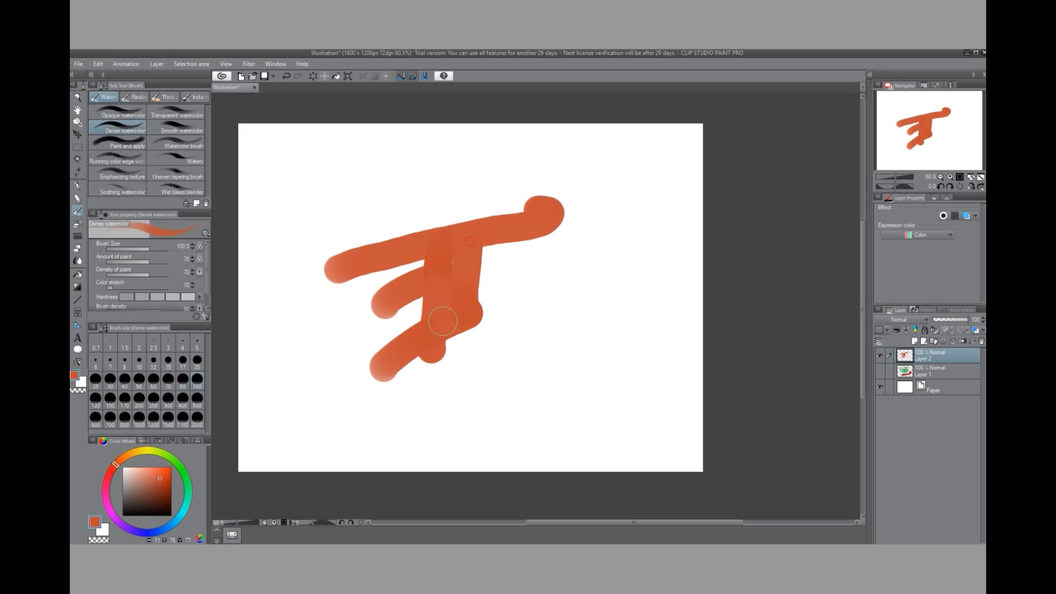
Step: Add more Dense watercolor strokes over the left end of the scribble and around its upper and lower right
left_click_drag(326, 262, 339, 344)
mouse_move(355, 236)
left_mouse_down()
mouse_move(354, 338)
mouse_move(385, 278)
left_mouse_up()
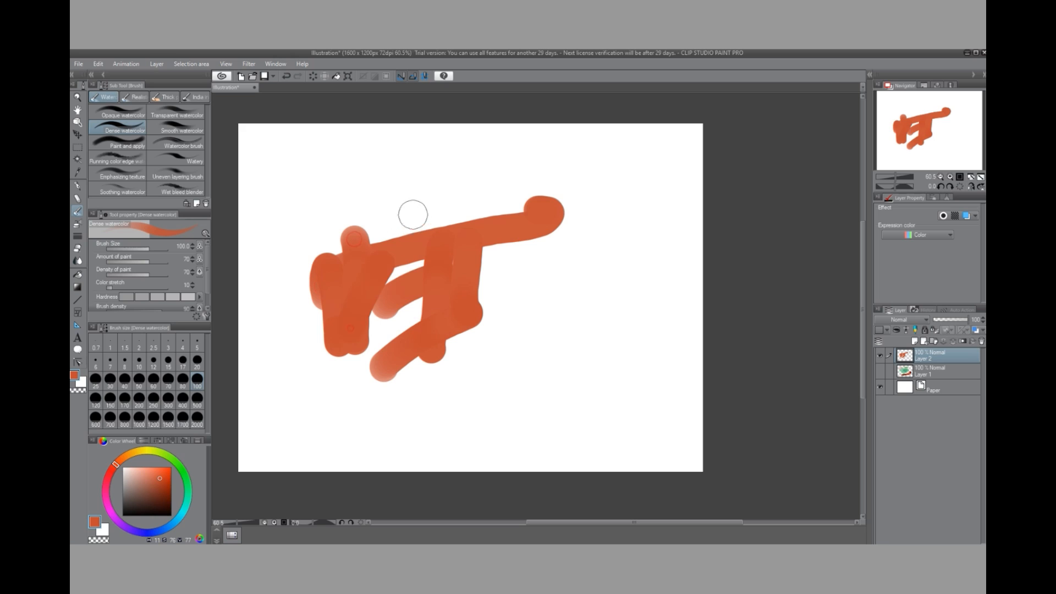
left_click_drag(413, 214, 407, 259)
mouse_move(437, 165)
left_mouse_down()
mouse_move(506, 167)
mouse_move(500, 189)
mouse_move(566, 190)
left_mouse_up()
left_click_drag(563, 190, 571, 231)
mouse_move(542, 274)
left_mouse_down()
mouse_move(532, 320)
mouse_move(564, 364)
left_mouse_up()
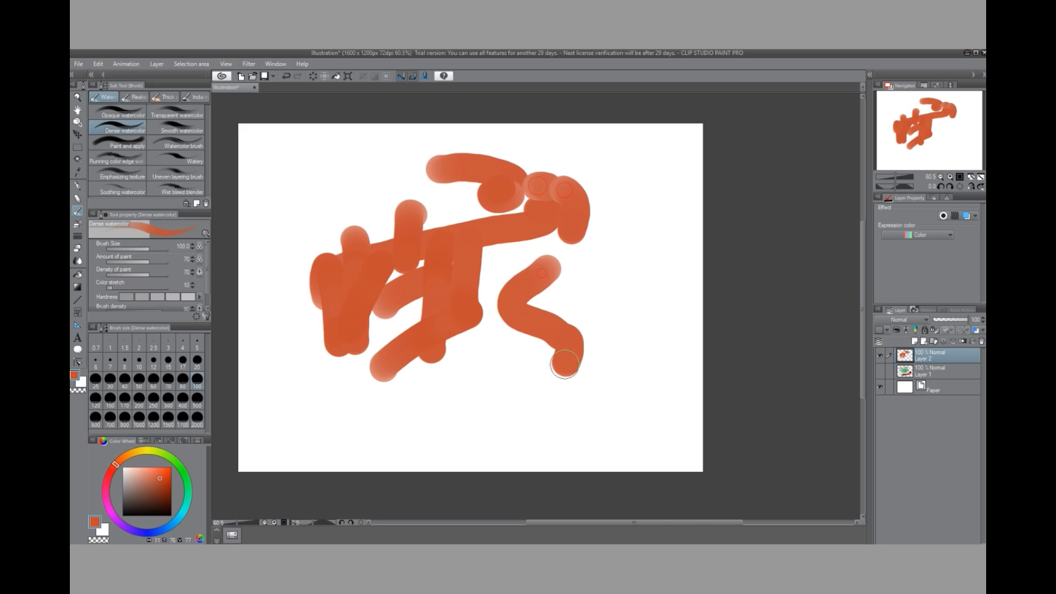
Step: Undo every Dense watercolor stroke until the layer is empty
left_click(285, 75)
left_click(286, 75)
left_click(286, 76)
left_click(286, 76)
left_click(287, 77)
left_click(287, 77)
left_click(286, 77)
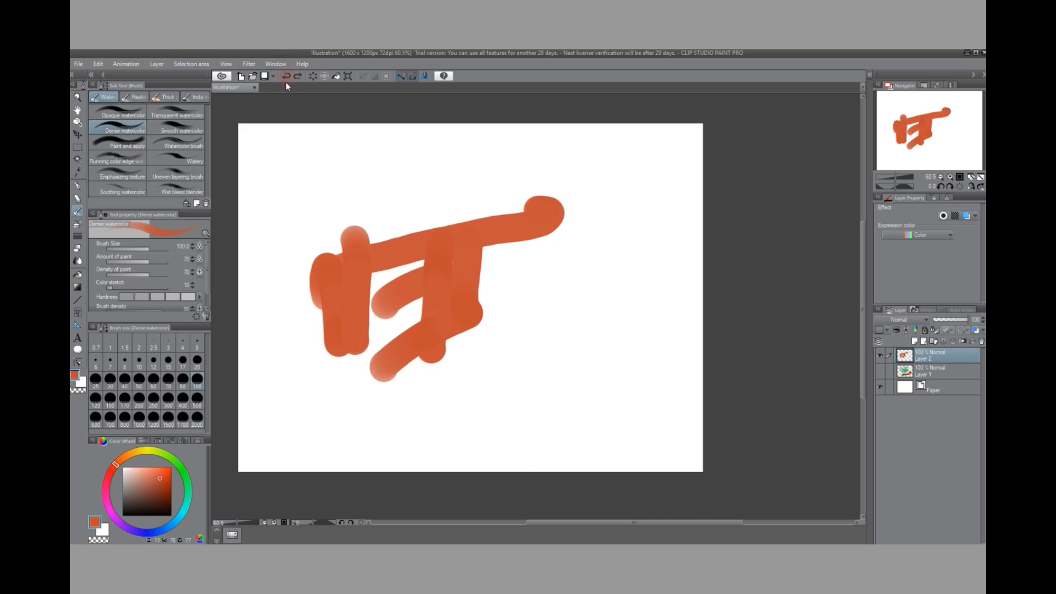
left_click(286, 76)
left_click(286, 75)
left_click(287, 75)
left_click(288, 75)
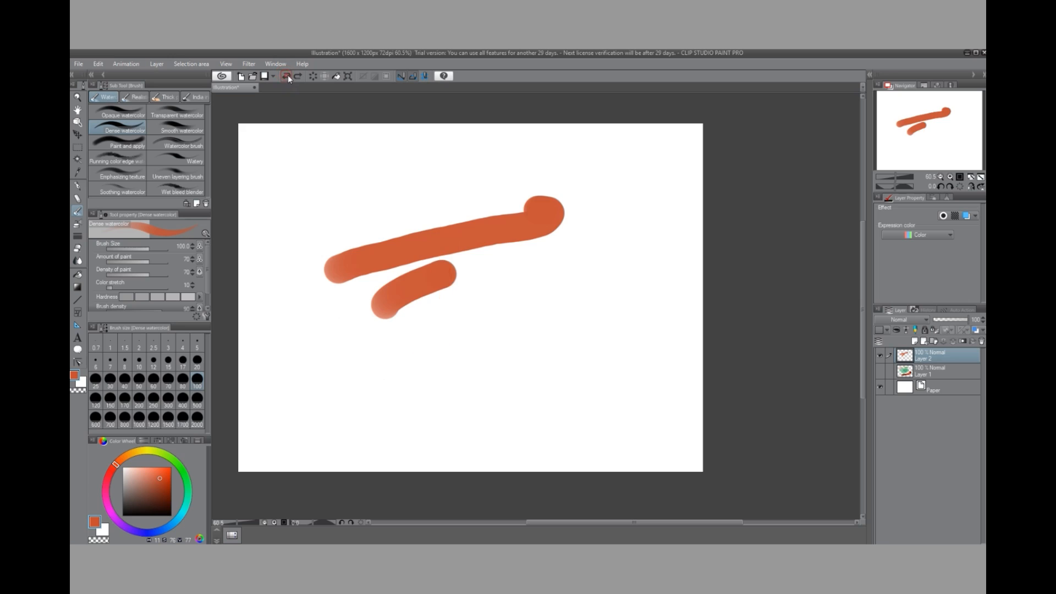
left_click(288, 74)
left_click(288, 74)
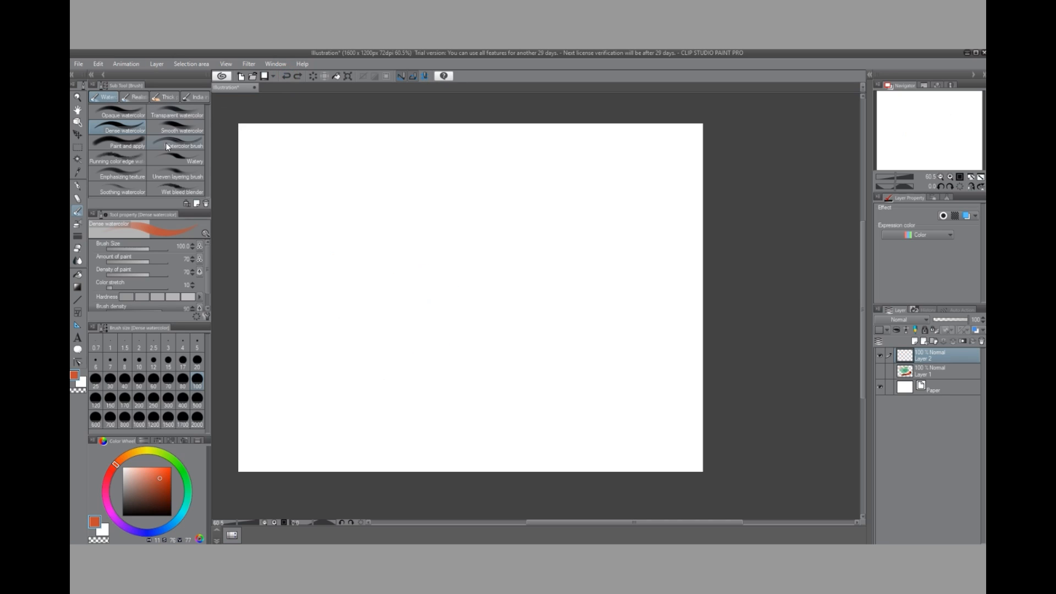
Step: Choose the Paint and apply brush and build up a broad, slanted orange-red band across the middle of the canvas
left_click(134, 147)
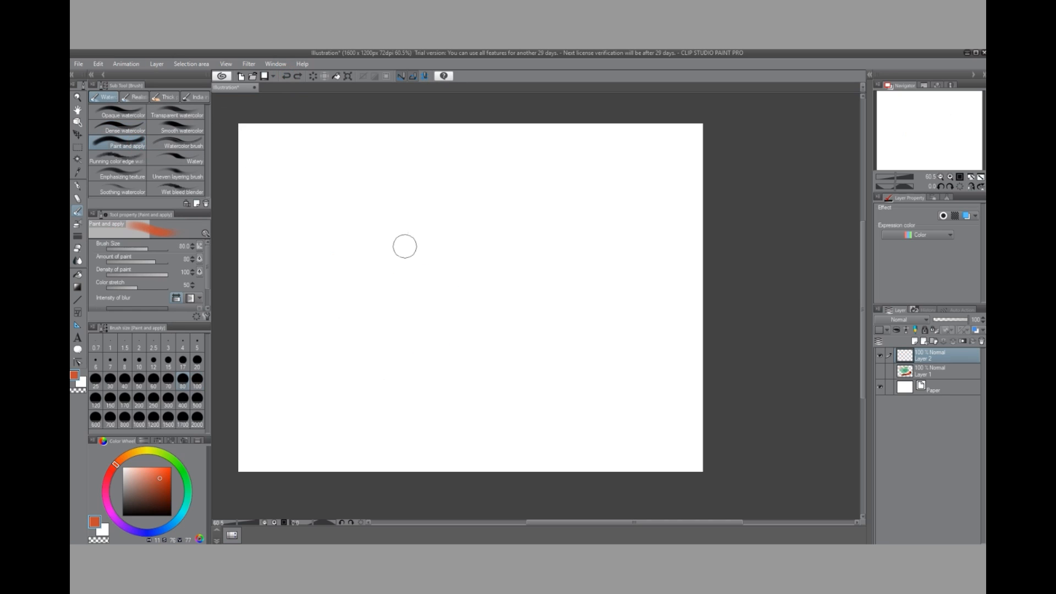
mouse_move(377, 273)
left_mouse_down()
mouse_move(490, 250)
mouse_move(515, 283)
left_mouse_up()
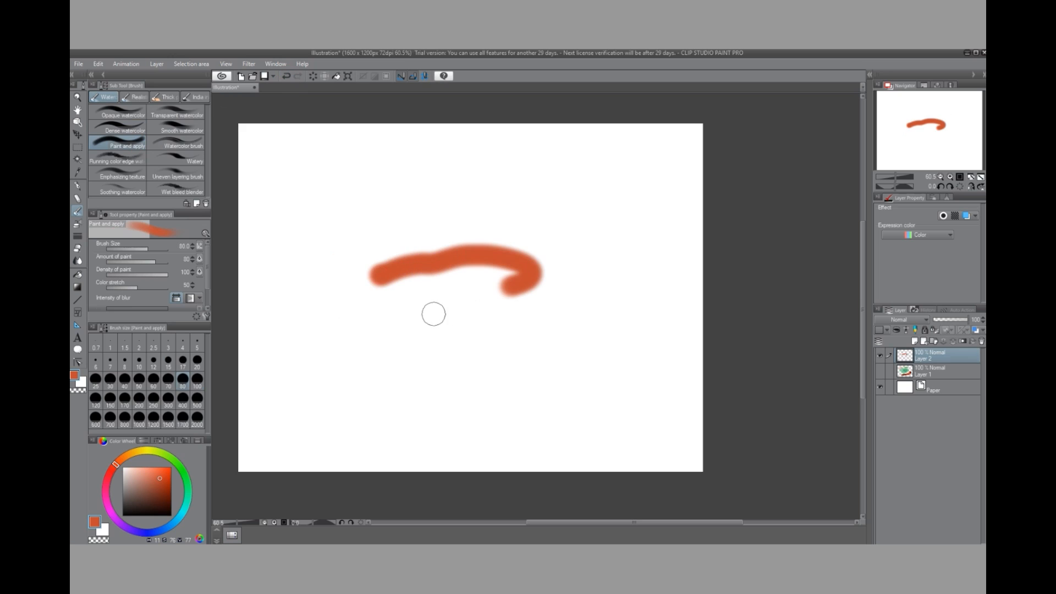
mouse_move(385, 289)
left_mouse_down()
mouse_move(436, 274)
mouse_move(461, 289)
mouse_move(435, 302)
mouse_move(453, 279)
mouse_move(504, 271)
mouse_move(512, 285)
mouse_move(451, 270)
mouse_move(355, 301)
mouse_move(451, 252)
mouse_move(474, 251)
mouse_move(419, 266)
mouse_move(454, 255)
mouse_move(540, 264)
mouse_move(430, 305)
mouse_move(494, 272)
mouse_move(356, 309)
mouse_move(490, 288)
mouse_move(402, 312)
mouse_move(364, 312)
mouse_move(372, 278)
mouse_move(399, 265)
mouse_move(358, 286)
left_mouse_up()
mouse_move(485, 267)
left_mouse_down()
mouse_move(534, 239)
mouse_move(485, 248)
mouse_move(546, 251)
mouse_move(539, 277)
mouse_move(361, 318)
mouse_move(365, 291)
mouse_move(347, 286)
mouse_move(341, 312)
left_mouse_up()
mouse_move(550, 249)
left_mouse_down()
mouse_move(550, 231)
mouse_move(567, 269)
left_mouse_up()
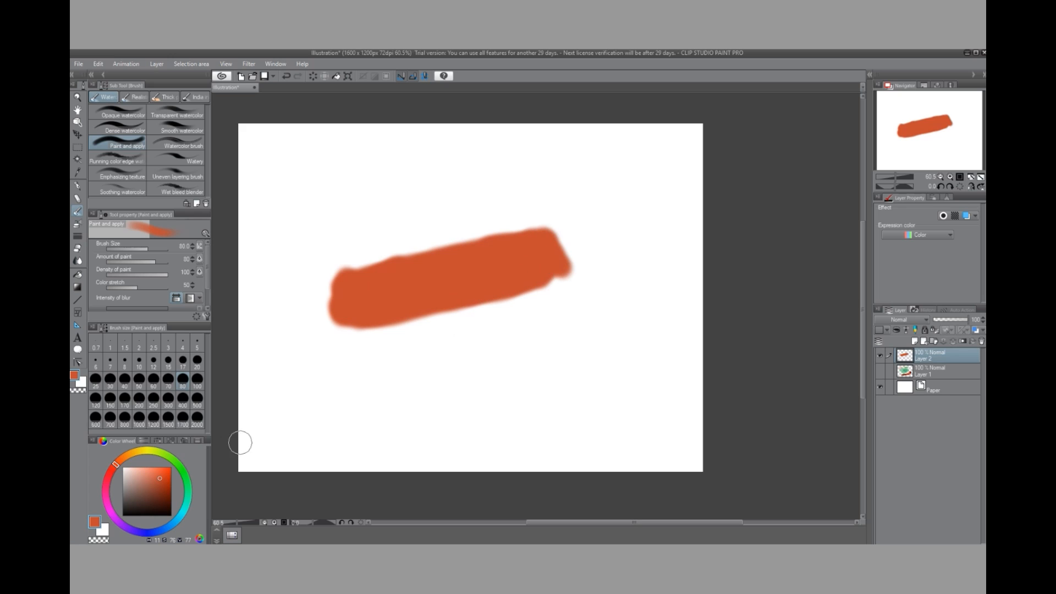
Step: Undo the whole orange-red band painted with the Paint and apply brush
left_click(286, 76)
left_click(286, 76)
left_click(286, 76)
left_click(286, 75)
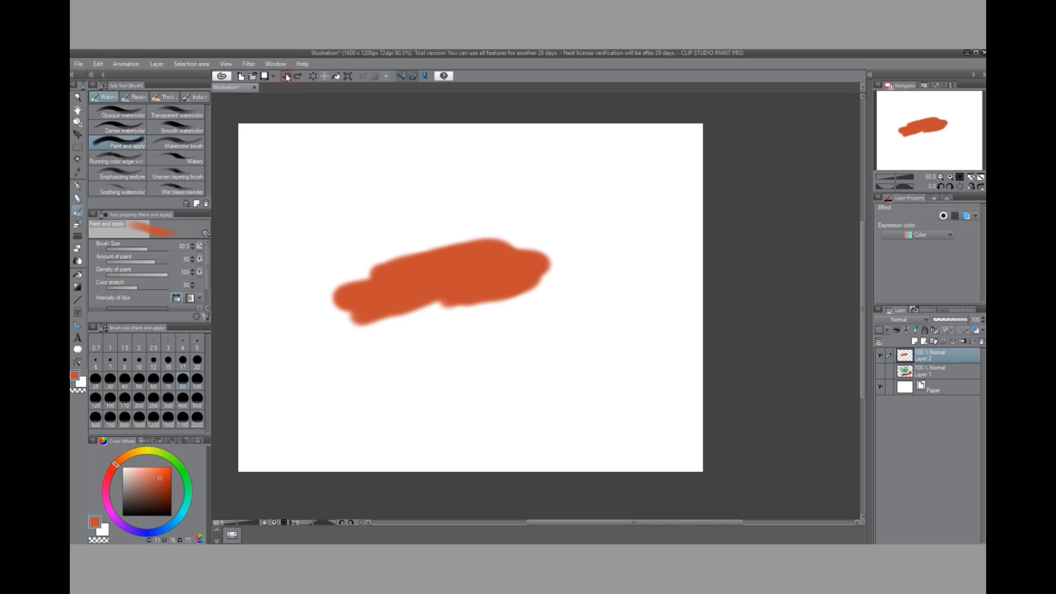
left_click(286, 76)
left_click(286, 76)
left_click(286, 76)
left_click(286, 76)
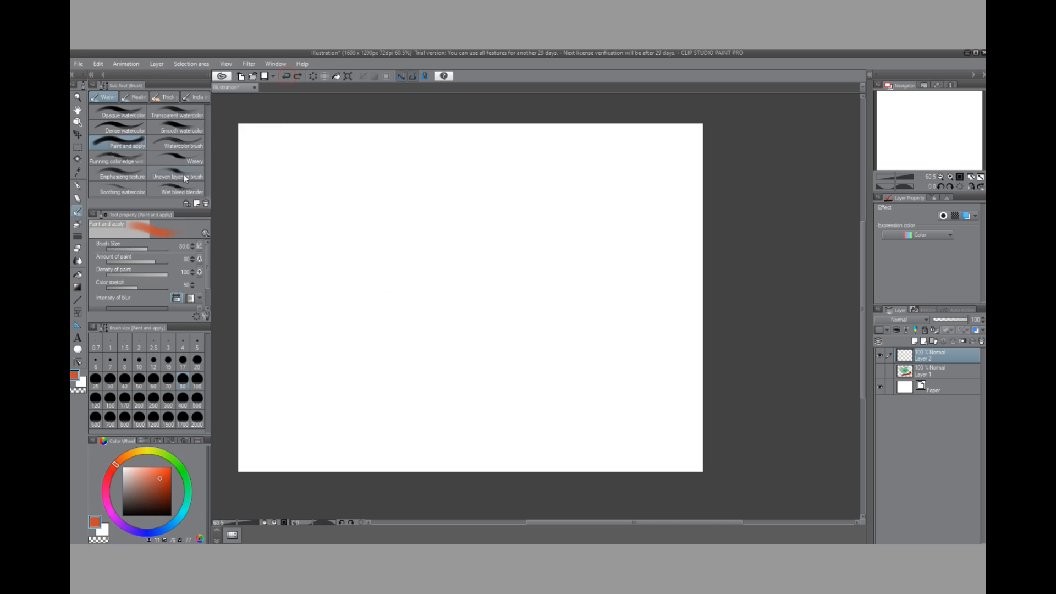
Step: Choose the Running color edge watercolor brush at size 100 and layer slanted orange-red strokes mid-canvas, darkening their right end
left_click(144, 159)
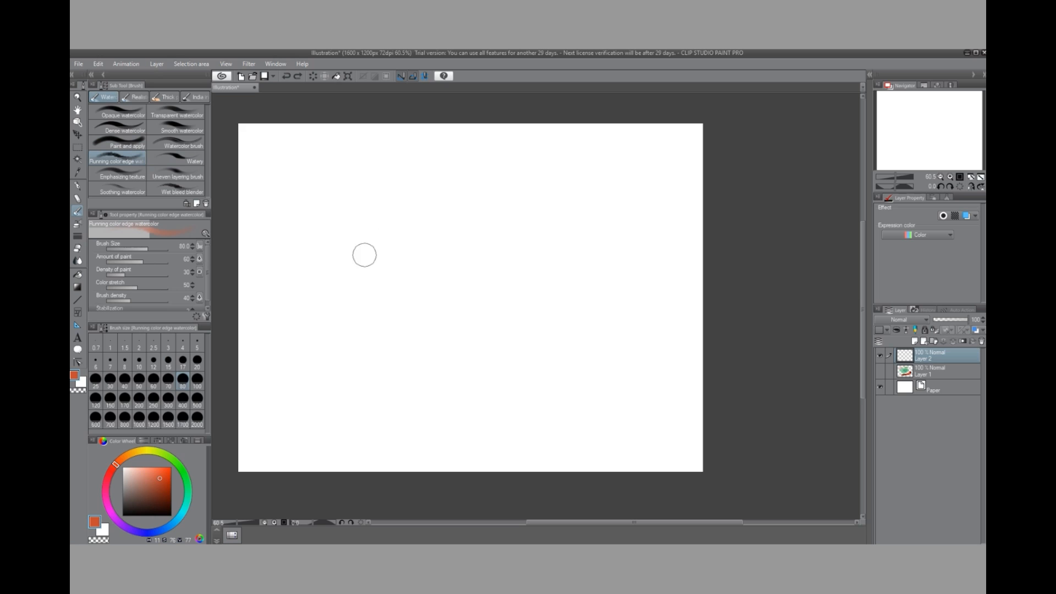
left_click(197, 378)
mouse_move(365, 260)
left_mouse_down()
mouse_move(512, 205)
mouse_move(535, 212)
mouse_move(450, 242)
mouse_move(361, 295)
mouse_move(483, 221)
mouse_move(381, 261)
mouse_move(374, 280)
mouse_move(530, 216)
mouse_move(423, 259)
mouse_move(380, 295)
mouse_move(543, 209)
mouse_move(389, 295)
mouse_move(407, 298)
mouse_move(548, 223)
mouse_move(407, 295)
mouse_move(423, 298)
mouse_move(555, 235)
mouse_move(532, 223)
mouse_move(495, 249)
mouse_move(509, 235)
mouse_move(497, 239)
mouse_move(491, 258)
mouse_move(507, 248)
mouse_move(486, 263)
mouse_move(529, 236)
left_mouse_up()
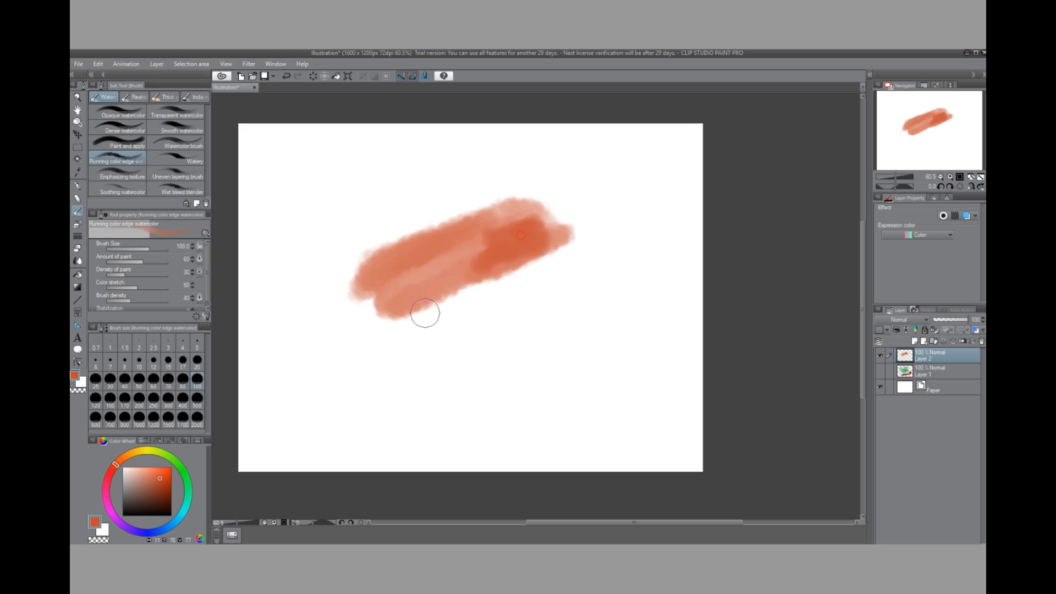
Step: Undo all the orange-red Running color edge watercolor strokes
left_click(285, 77)
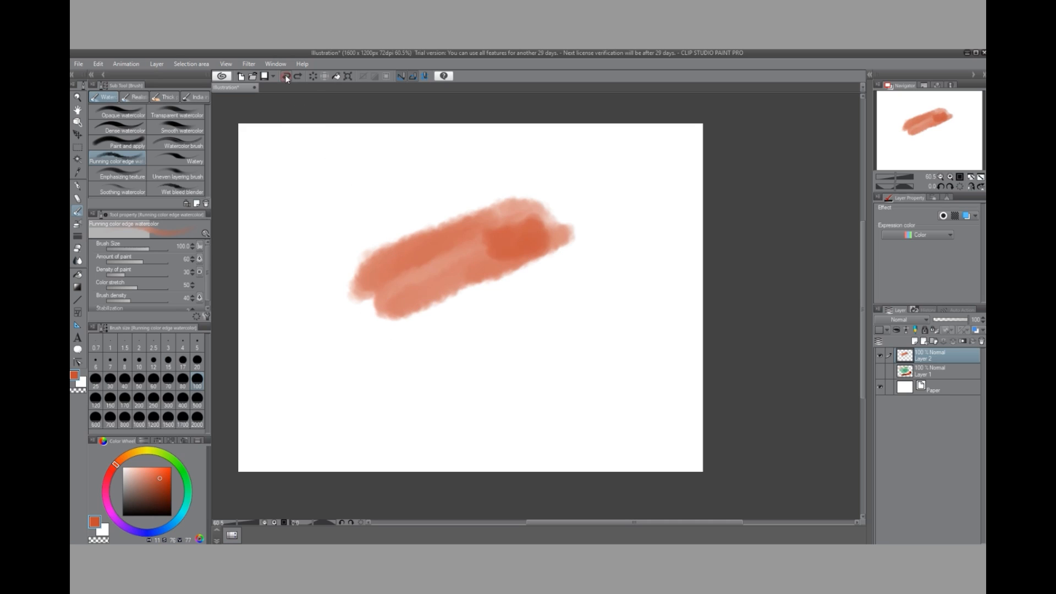
left_click(286, 77)
left_click(286, 77)
left_click(286, 77)
left_click(286, 77)
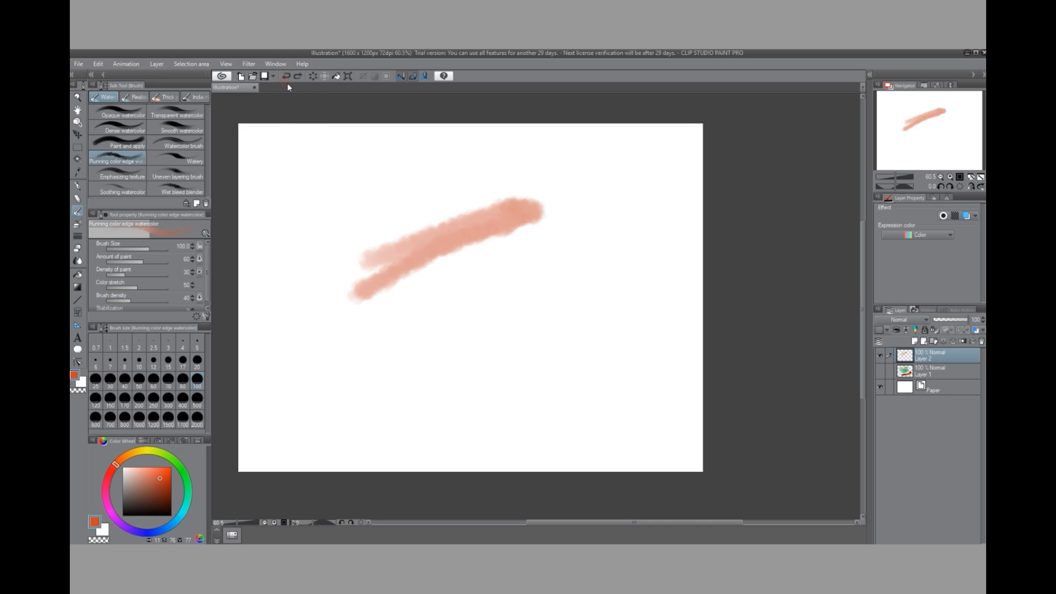
left_click(285, 77)
left_click(286, 77)
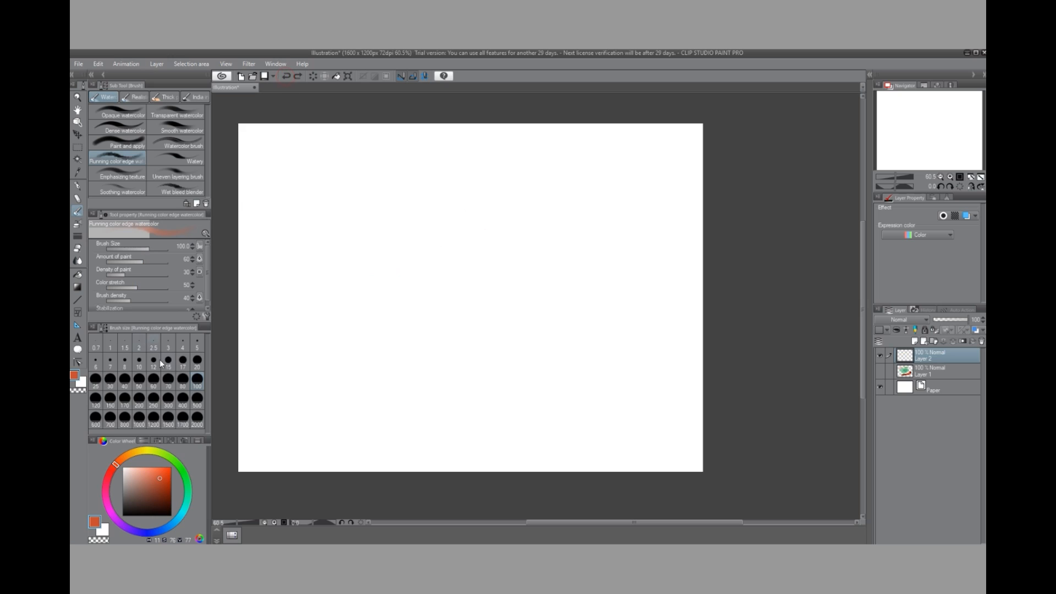
Step: Change the color to a pale blue and paint horizontal strokes along the upper part of the canvas
left_click(176, 522)
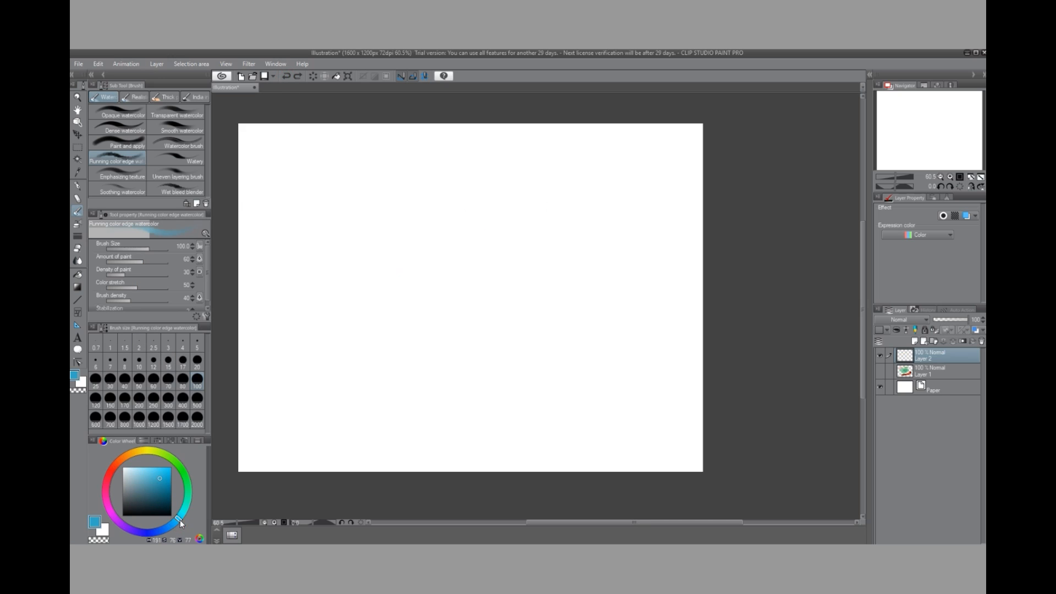
left_click(141, 480)
left_click(362, 199)
mouse_move(306, 168)
left_mouse_down()
mouse_move(438, 148)
mouse_move(638, 151)
left_mouse_up()
left_click_drag(447, 148, 288, 158)
left_click_drag(634, 176, 298, 185)
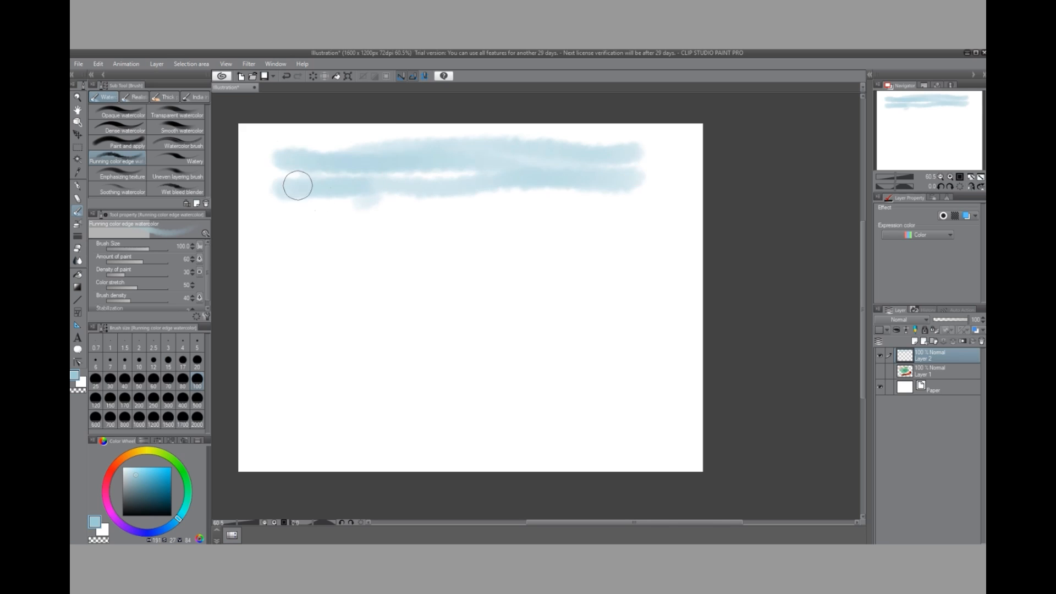
Step: Undo the pale blue strokes and cover the upper three quarters of the canvas with a pale blue wash at brush size 500
left_click(286, 76)
left_click(286, 77)
left_click(285, 78)
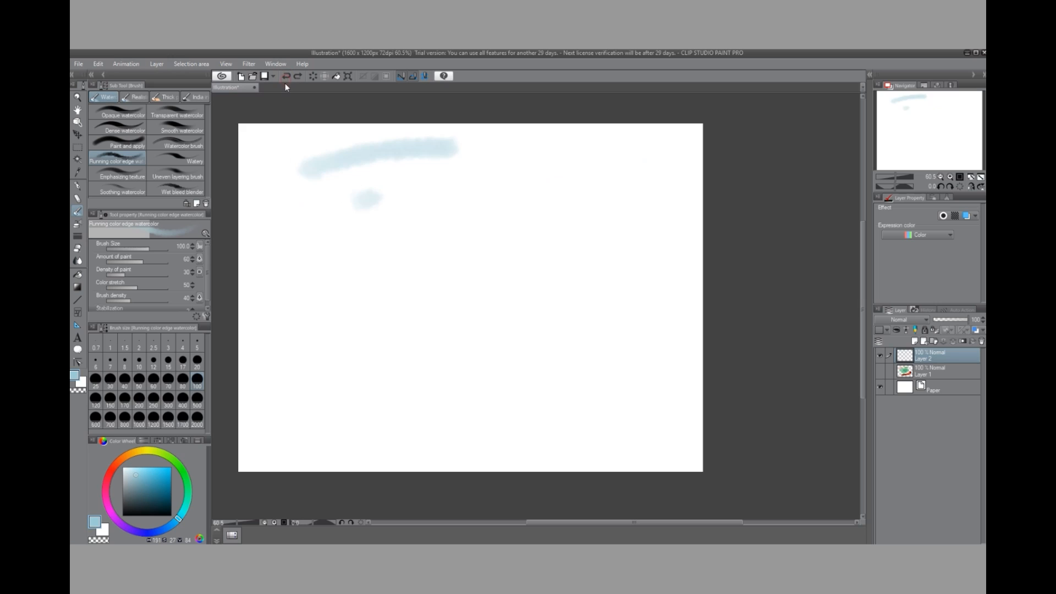
left_click(284, 78)
left_click(285, 78)
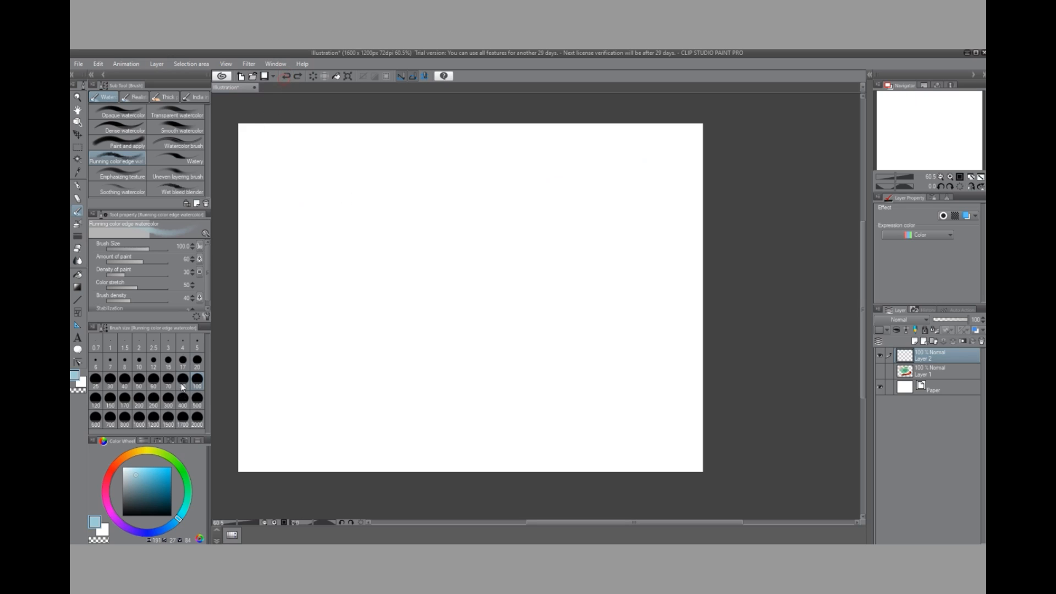
left_click(197, 397)
mouse_move(307, 206)
left_mouse_down()
mouse_move(454, 211)
mouse_move(659, 178)
mouse_move(505, 159)
mouse_move(309, 179)
mouse_move(354, 209)
mouse_move(548, 225)
mouse_move(308, 248)
mouse_move(340, 274)
mouse_move(555, 260)
mouse_move(611, 262)
mouse_move(637, 278)
mouse_move(615, 295)
mouse_move(303, 334)
mouse_move(658, 345)
mouse_move(657, 168)
mouse_move(510, 187)
mouse_move(260, 162)
mouse_move(285, 173)
left_mouse_up()
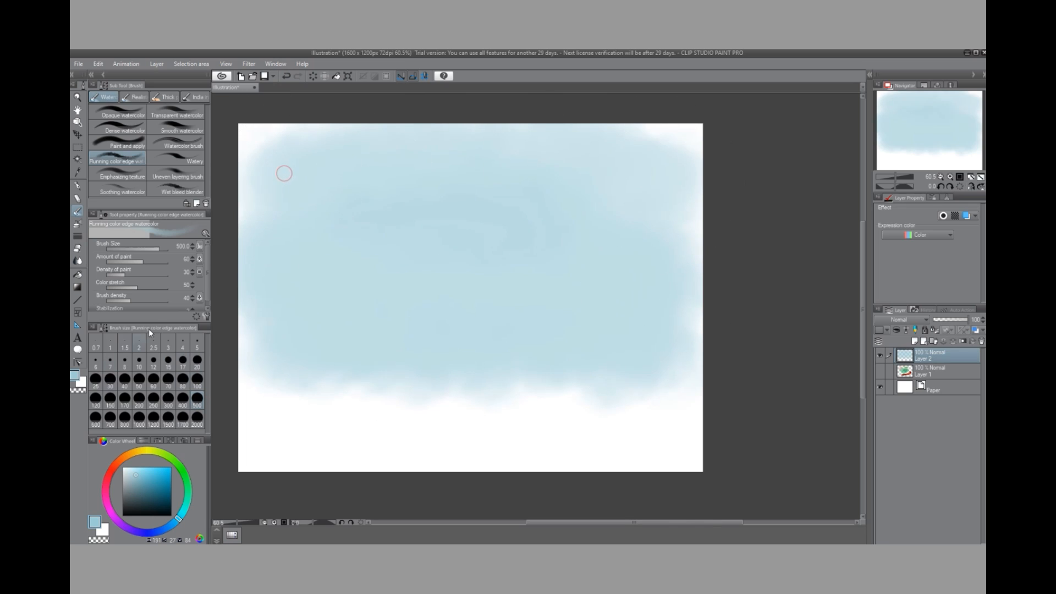
Step: Pick a muted gray-blue, set the brush size to 200 and paint soft clouds at the upper left and upper right of the sky
left_click(128, 482)
left_click(139, 398)
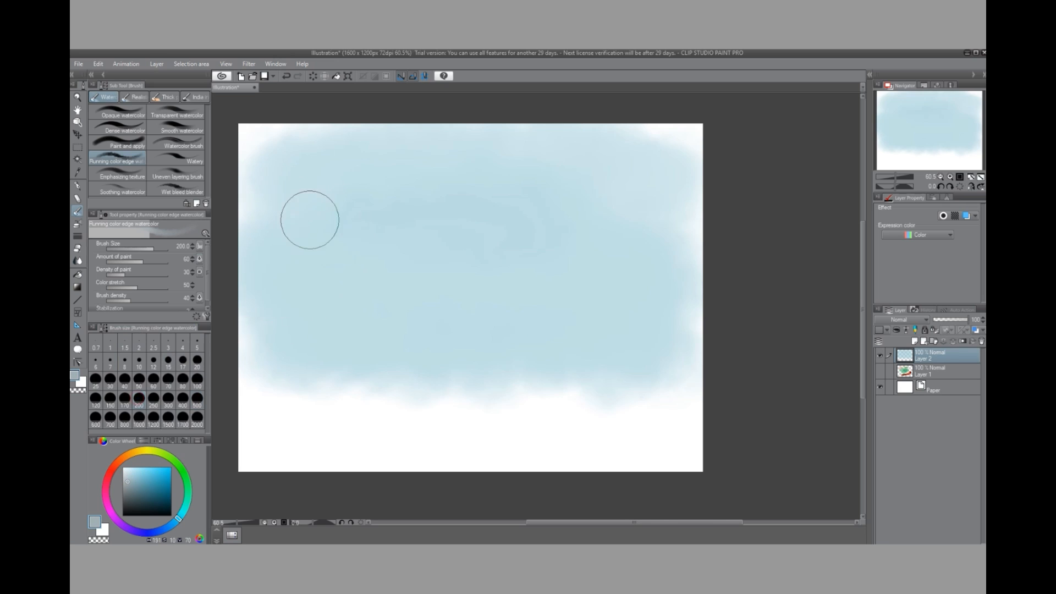
mouse_move(308, 219)
left_mouse_down()
mouse_move(434, 228)
mouse_move(453, 245)
left_mouse_up()
mouse_move(335, 233)
left_mouse_down()
mouse_move(298, 206)
mouse_move(333, 212)
mouse_move(284, 200)
mouse_move(357, 215)
mouse_move(408, 244)
mouse_move(361, 253)
mouse_move(458, 257)
left_mouse_up()
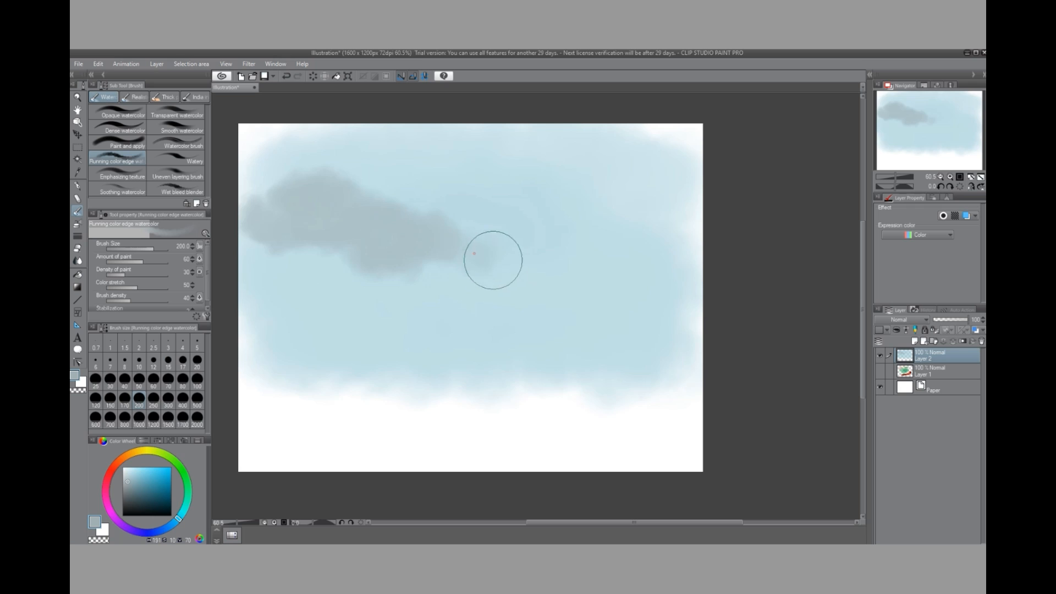
mouse_move(674, 228)
left_mouse_down()
mouse_move(648, 228)
mouse_move(634, 168)
mouse_move(545, 220)
left_mouse_up()
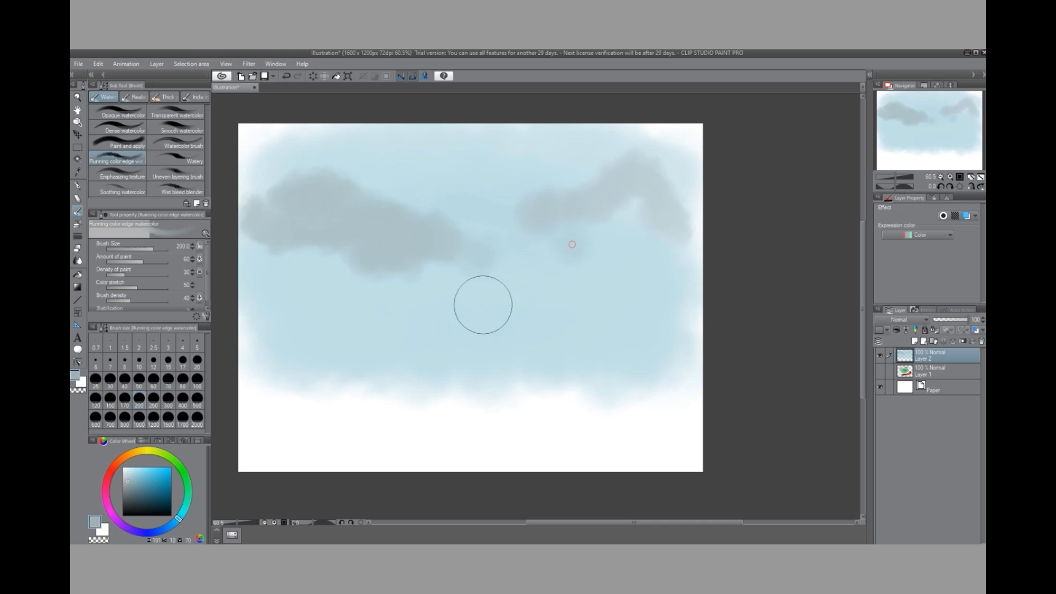
Step: Paint gray-blue clouds along the lower part of the sky and enlarge the two upper clouds
left_click_drag(407, 331, 534, 330)
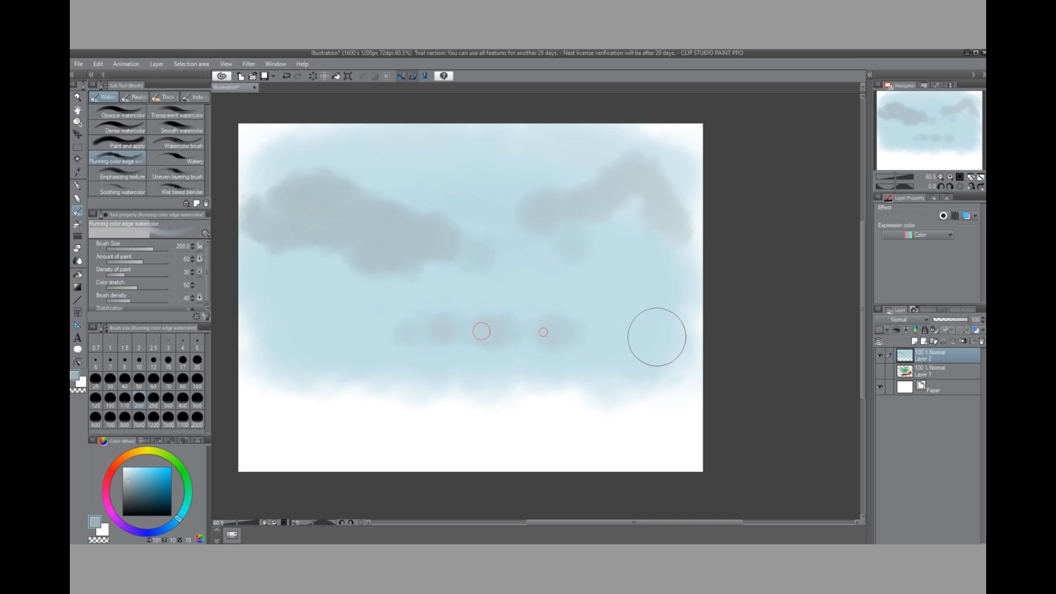
mouse_move(654, 335)
left_mouse_down()
mouse_move(504, 319)
mouse_move(556, 333)
left_mouse_up()
mouse_move(431, 332)
left_mouse_down()
mouse_move(480, 327)
mouse_move(341, 344)
mouse_move(276, 336)
mouse_move(271, 306)
mouse_move(273, 335)
mouse_move(288, 325)
mouse_move(372, 363)
mouse_move(311, 363)
left_mouse_up()
mouse_move(612, 331)
left_mouse_down()
mouse_move(676, 330)
mouse_move(615, 358)
mouse_move(571, 295)
mouse_move(549, 321)
mouse_move(620, 344)
mouse_move(540, 337)
mouse_move(522, 312)
mouse_move(613, 341)
mouse_move(641, 323)
mouse_move(589, 358)
mouse_move(634, 354)
mouse_move(607, 351)
left_mouse_up()
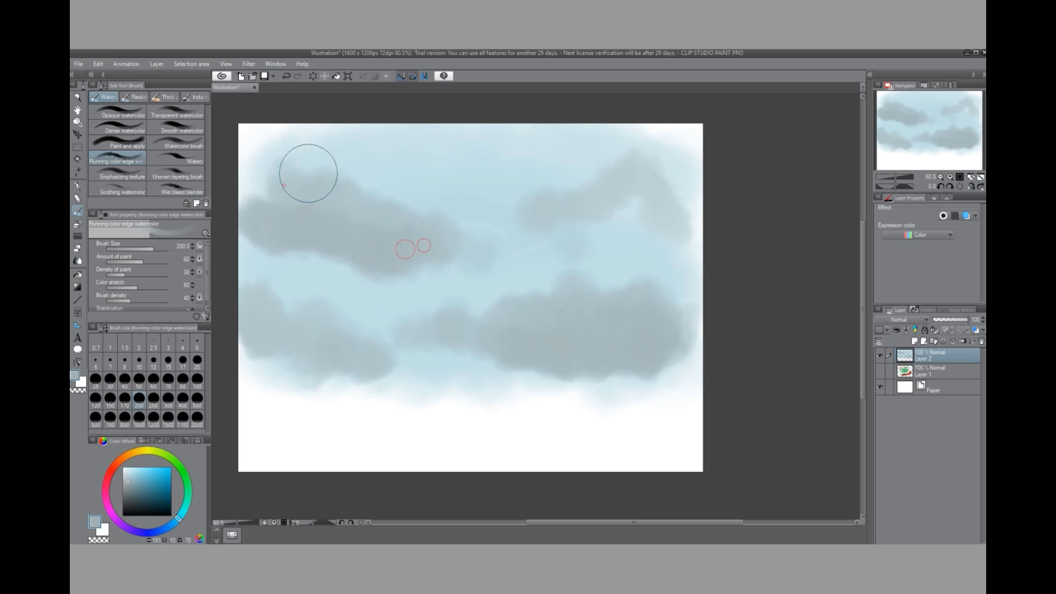
mouse_move(306, 170)
left_mouse_down()
mouse_move(261, 185)
mouse_move(377, 182)
mouse_move(354, 170)
mouse_move(418, 180)
mouse_move(311, 260)
left_mouse_up()
mouse_move(457, 243)
left_mouse_down()
mouse_move(462, 214)
mouse_move(546, 220)
mouse_move(558, 200)
mouse_move(671, 179)
left_mouse_up()
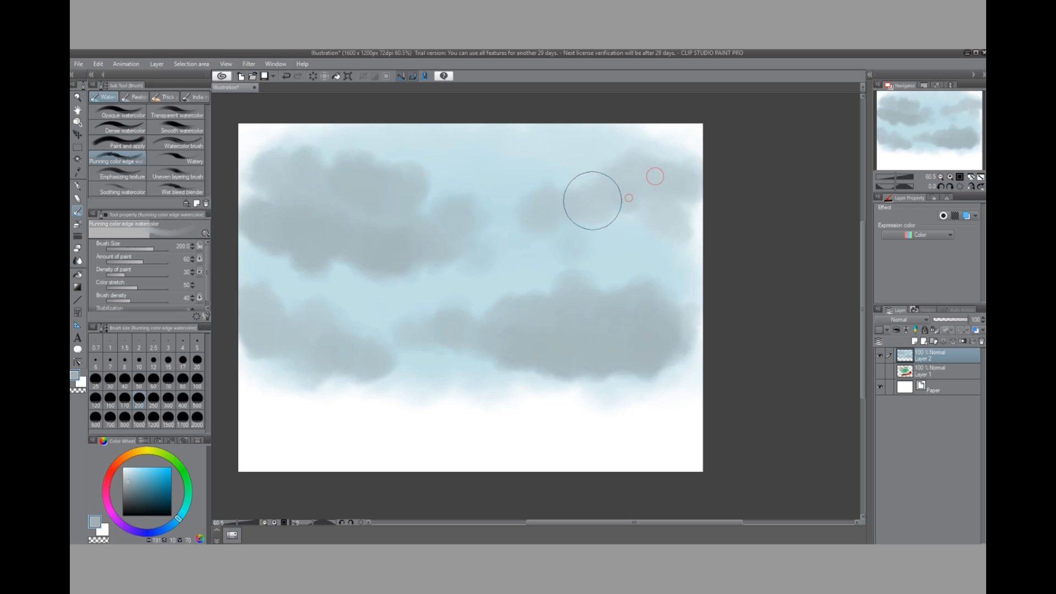
Step: Fill in the gray-blue clouds at the upper right, lower left and lower right of the sky
mouse_move(588, 200)
left_mouse_down()
mouse_move(572, 217)
mouse_move(619, 202)
mouse_move(661, 222)
mouse_move(621, 205)
mouse_move(528, 222)
mouse_move(589, 214)
left_mouse_up()
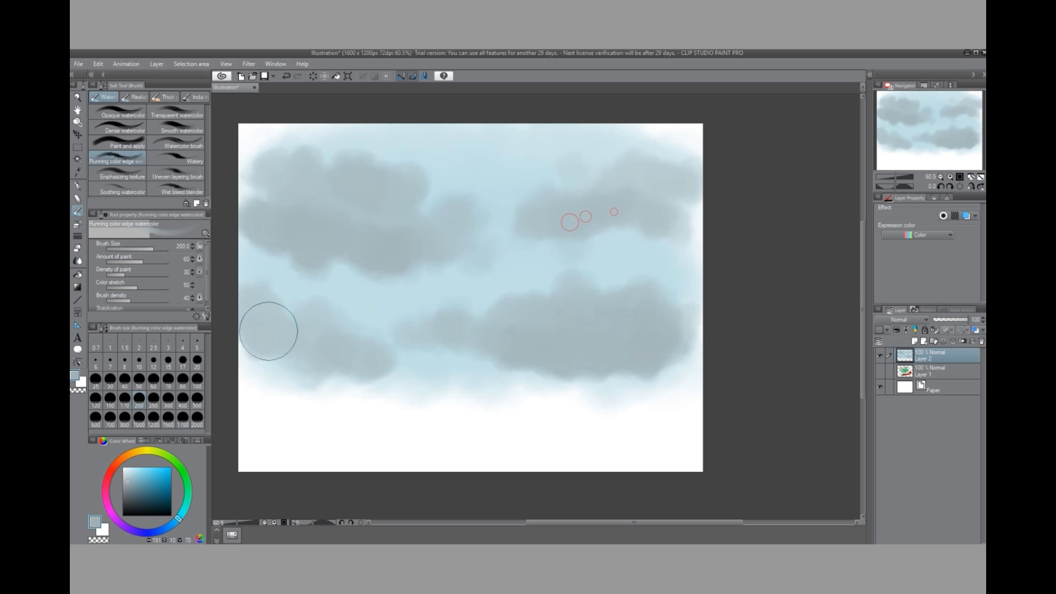
left_click_drag(254, 342, 319, 355)
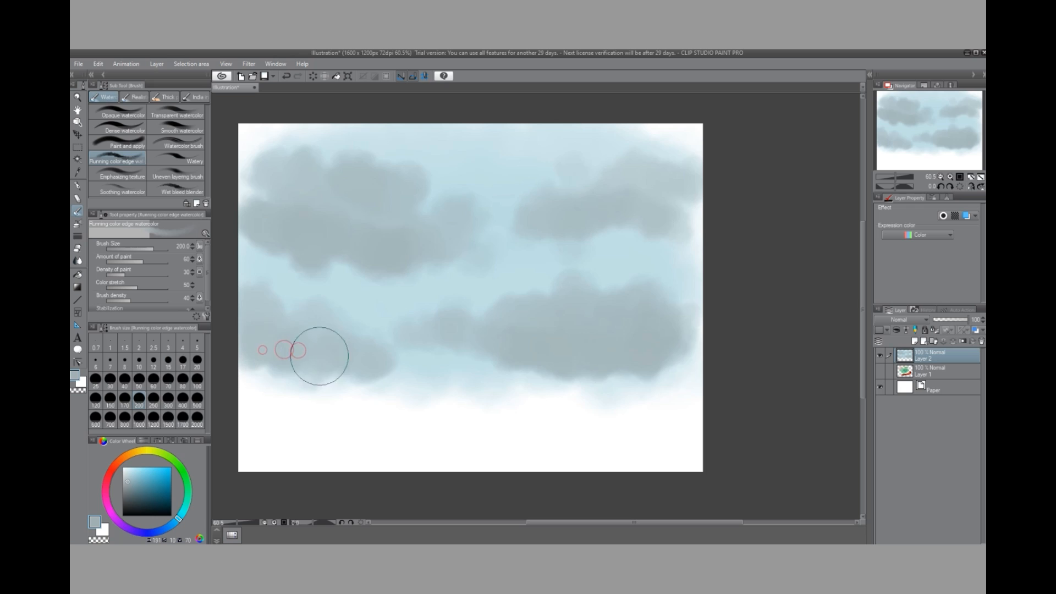
mouse_move(484, 346)
left_mouse_down()
mouse_move(471, 342)
mouse_move(672, 345)
left_mouse_up()
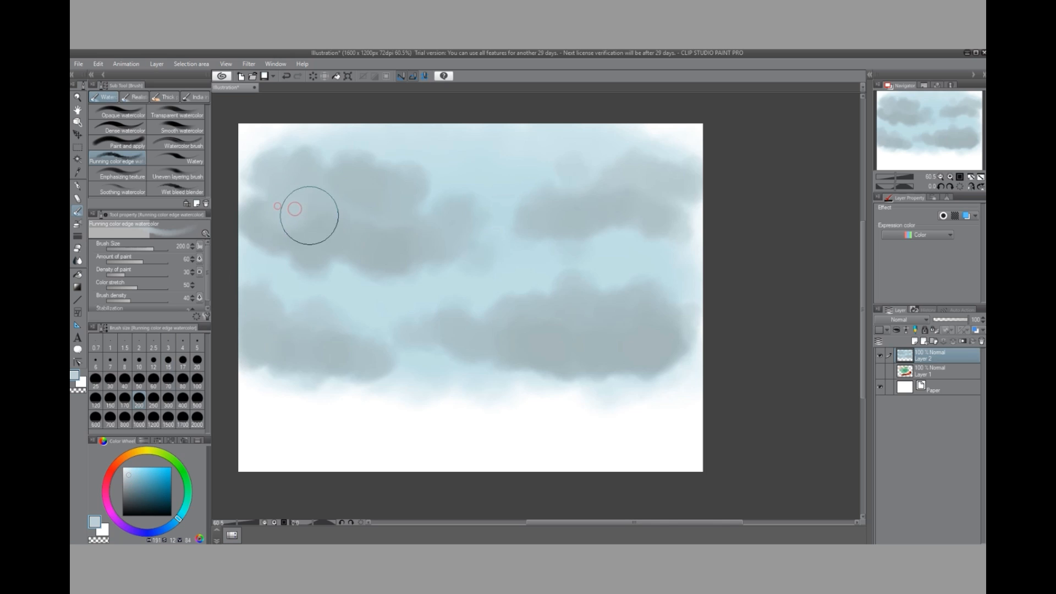
Step: Pick a lighter gray-blue and brush it over the upper parts of all four clouds, leaving their undersides darker
mouse_move(306, 212)
left_mouse_down()
mouse_move(256, 201)
mouse_move(263, 187)
mouse_move(250, 159)
mouse_move(278, 154)
mouse_move(260, 149)
mouse_move(283, 141)
mouse_move(268, 149)
mouse_move(251, 136)
mouse_move(280, 204)
mouse_move(270, 214)
mouse_move(268, 203)
mouse_move(340, 209)
mouse_move(316, 231)
mouse_move(311, 224)
mouse_move(341, 219)
mouse_move(359, 228)
mouse_move(363, 212)
mouse_move(397, 229)
mouse_move(380, 230)
mouse_move(361, 195)
mouse_move(378, 195)
mouse_move(388, 237)
mouse_move(450, 244)
mouse_move(420, 230)
mouse_move(448, 245)
mouse_move(446, 257)
mouse_move(425, 207)
mouse_move(486, 255)
mouse_move(446, 241)
mouse_move(508, 208)
mouse_move(575, 230)
mouse_move(550, 209)
mouse_move(524, 215)
left_mouse_up()
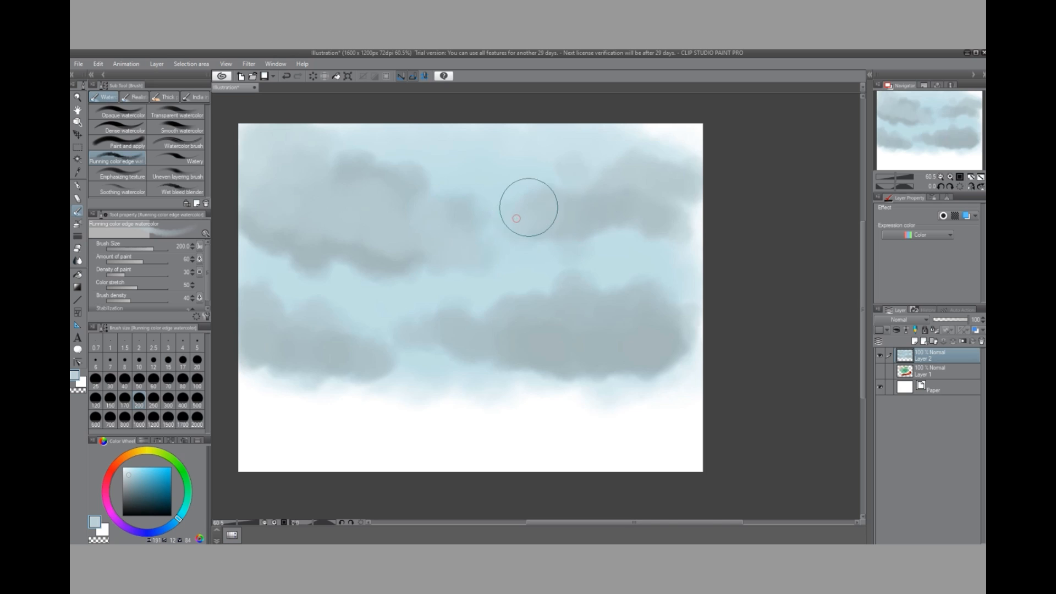
left_click_drag(565, 180, 653, 185)
mouse_move(514, 334)
left_mouse_down()
mouse_move(611, 327)
mouse_move(634, 313)
mouse_move(630, 330)
mouse_move(580, 344)
mouse_move(606, 350)
mouse_move(683, 313)
mouse_move(677, 287)
mouse_move(661, 329)
mouse_move(674, 349)
mouse_move(680, 338)
mouse_move(648, 324)
mouse_move(694, 284)
mouse_move(677, 341)
mouse_move(681, 366)
left_mouse_up()
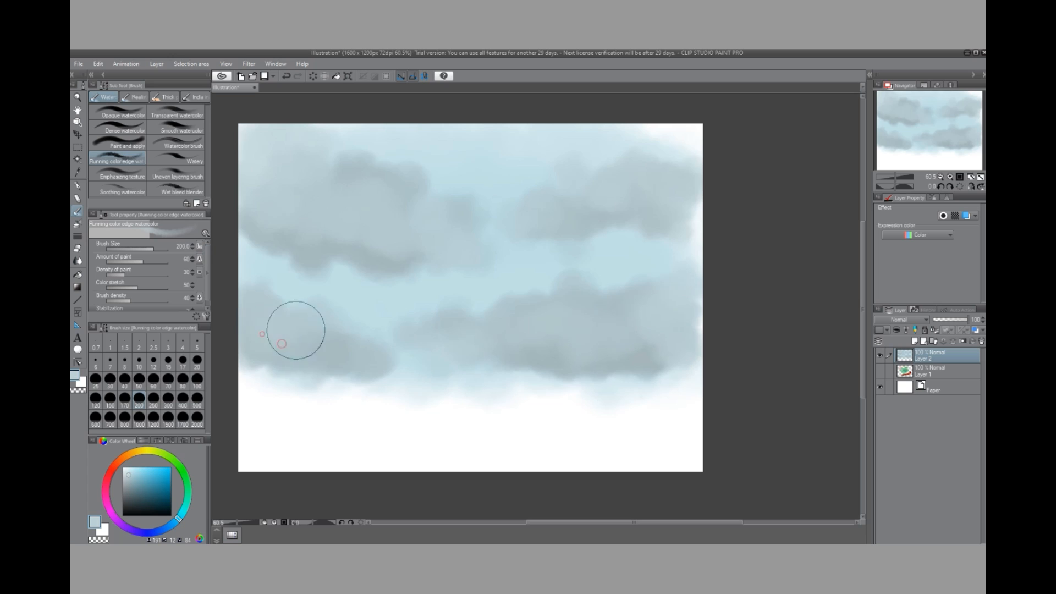
left_click_drag(296, 330, 238, 340)
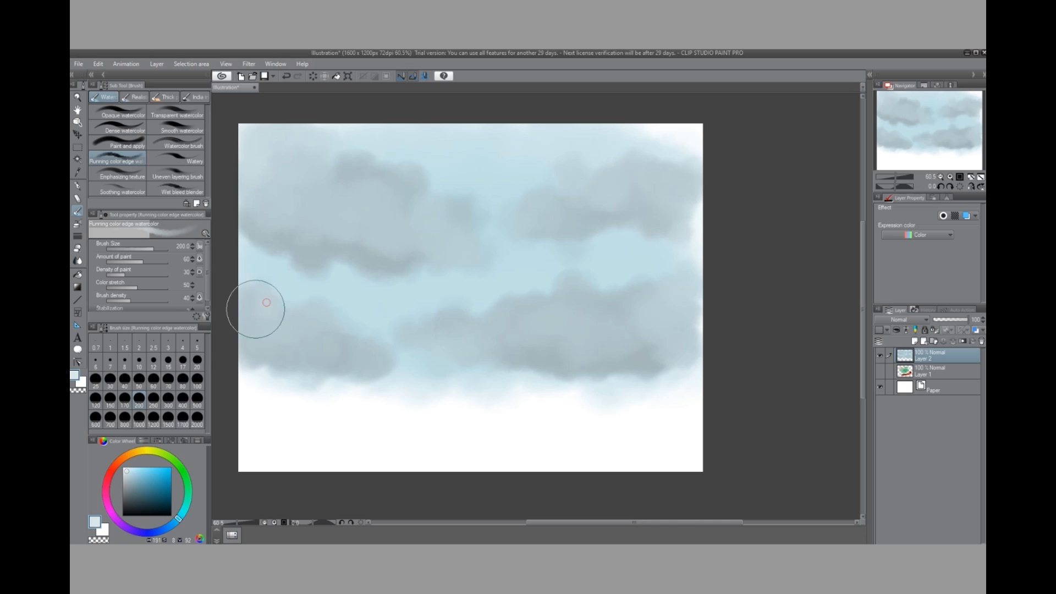
Step: Pick a paler blue-gray and lighten the tops of the lower left and lower right clouds
mouse_move(255, 309)
left_mouse_down()
mouse_move(284, 324)
mouse_move(314, 315)
mouse_move(296, 333)
mouse_move(255, 333)
left_mouse_up()
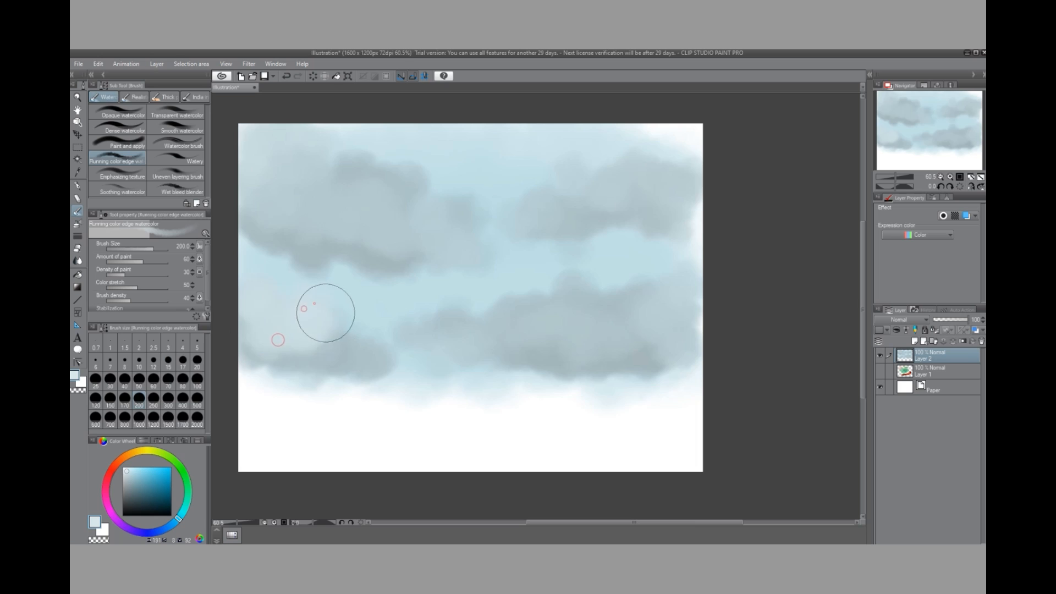
mouse_move(325, 313)
left_mouse_down()
mouse_move(350, 348)
mouse_move(371, 351)
mouse_move(330, 357)
left_mouse_up()
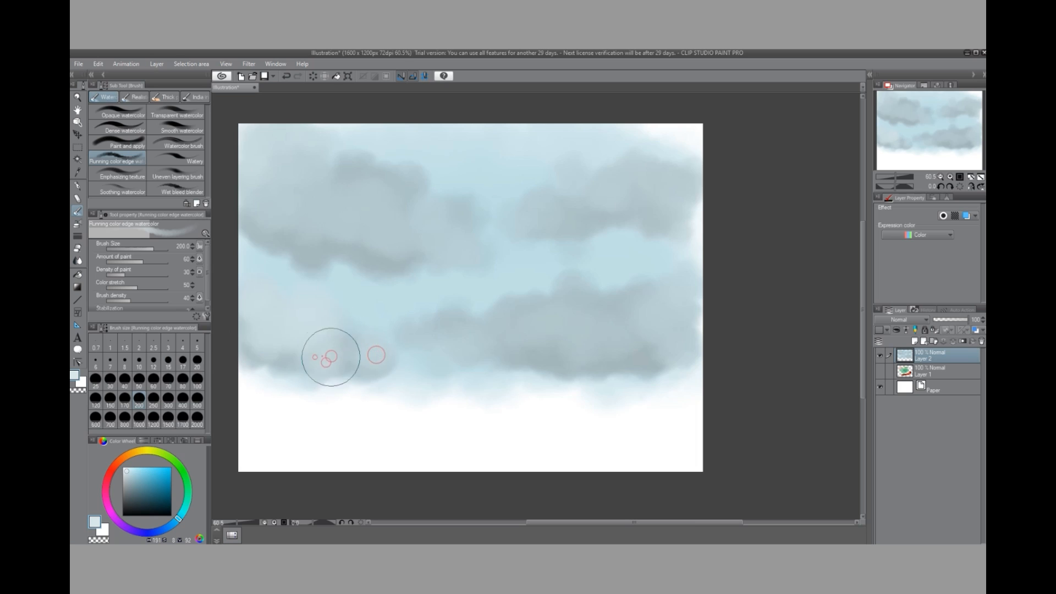
left_click_drag(450, 329, 421, 336)
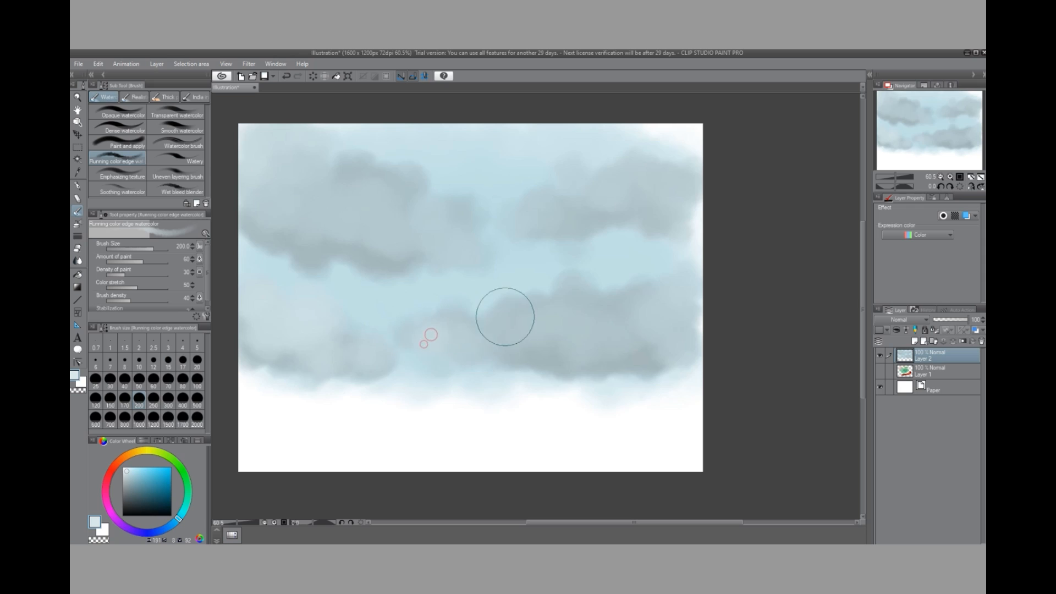
mouse_move(519, 309)
left_mouse_down()
mouse_move(560, 337)
mouse_move(617, 316)
mouse_move(572, 288)
mouse_move(588, 299)
mouse_move(552, 305)
mouse_move(650, 323)
mouse_move(616, 304)
mouse_move(639, 294)
mouse_move(672, 307)
mouse_move(688, 294)
mouse_move(625, 329)
mouse_move(509, 322)
left_mouse_up()
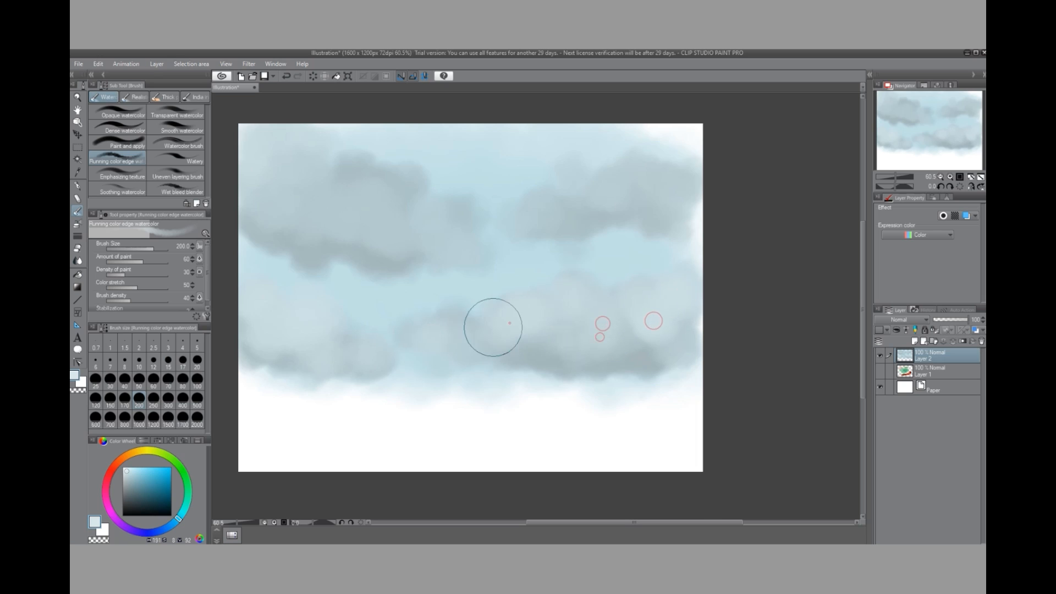
Step: Lighten the tops of the upper left and upper right clouds with the same pale blue-gray
mouse_move(455, 212)
left_mouse_down()
mouse_move(370, 183)
mouse_move(312, 198)
left_mouse_up()
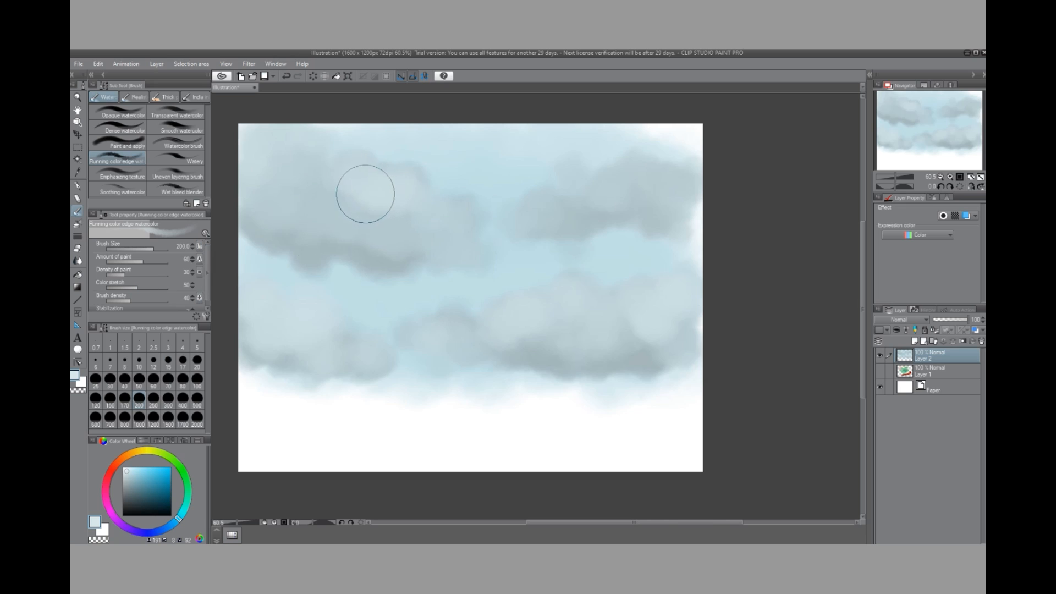
left_click_drag(367, 174, 264, 162)
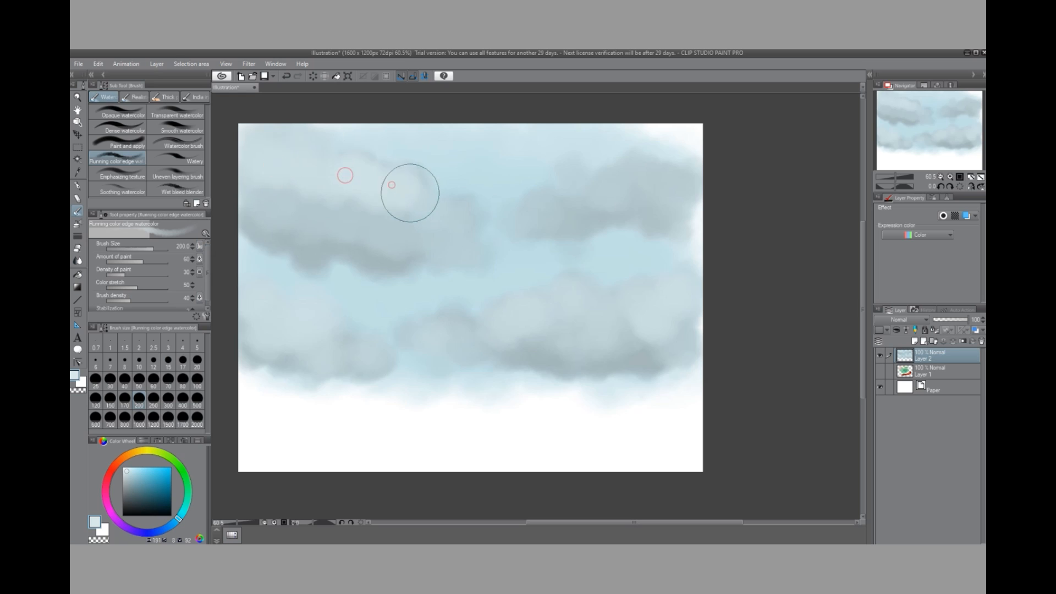
left_click_drag(401, 207, 323, 203)
mouse_move(436, 216)
left_mouse_down()
mouse_move(404, 185)
mouse_move(475, 231)
mouse_move(555, 206)
mouse_move(496, 222)
mouse_move(482, 240)
mouse_move(450, 207)
mouse_move(547, 208)
mouse_move(497, 199)
mouse_move(504, 233)
mouse_move(548, 231)
mouse_move(557, 218)
mouse_move(524, 246)
mouse_move(596, 192)
mouse_move(573, 167)
mouse_move(665, 187)
mouse_move(694, 173)
mouse_move(674, 145)
mouse_move(646, 135)
mouse_move(697, 141)
mouse_move(597, 179)
mouse_move(651, 165)
mouse_move(686, 192)
mouse_move(603, 163)
mouse_move(574, 180)
mouse_move(645, 182)
left_mouse_up()
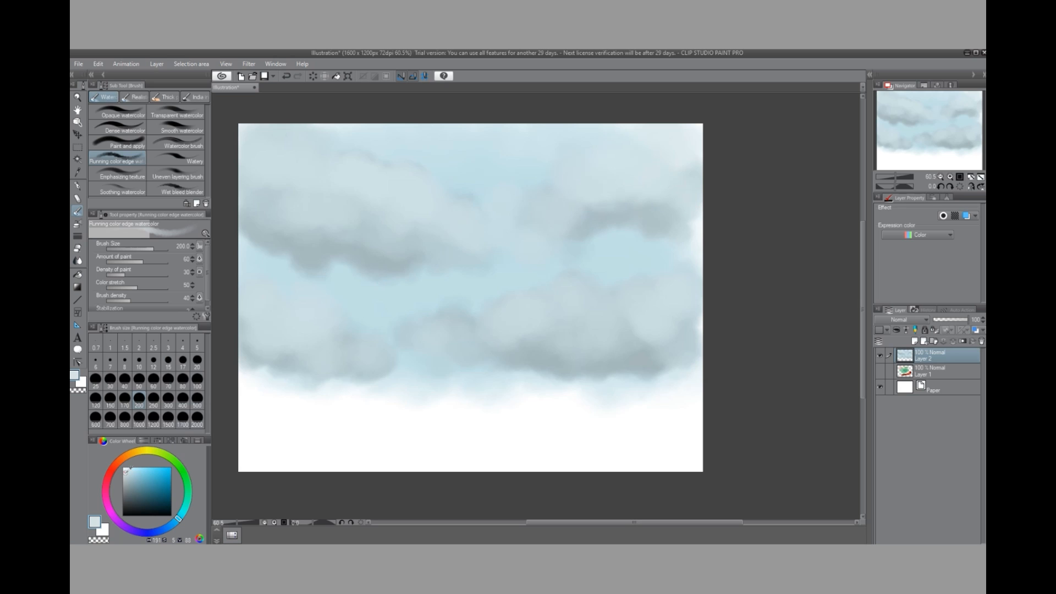
Step: Pick a near-white color, reduce the brush size to 150 and paint bright highlights along the tops of the two upper clouds
mouse_move(339, 171)
left_mouse_down()
mouse_move(296, 174)
mouse_move(275, 147)
mouse_move(254, 144)
mouse_move(296, 147)
mouse_move(322, 170)
mouse_move(381, 190)
mouse_move(288, 178)
mouse_move(364, 195)
mouse_move(338, 207)
mouse_move(354, 211)
mouse_move(314, 208)
mouse_move(361, 208)
mouse_move(403, 184)
mouse_move(430, 208)
left_mouse_up()
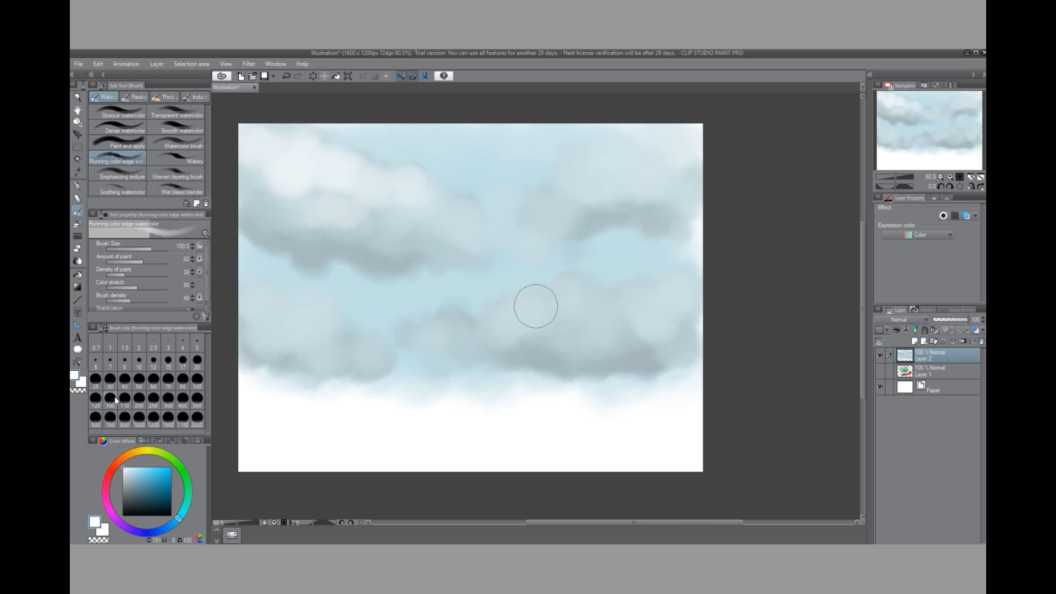
mouse_move(439, 219)
left_mouse_down()
mouse_move(481, 218)
mouse_move(397, 239)
mouse_move(381, 229)
mouse_move(480, 232)
mouse_move(495, 221)
mouse_move(393, 165)
mouse_move(528, 222)
left_mouse_up()
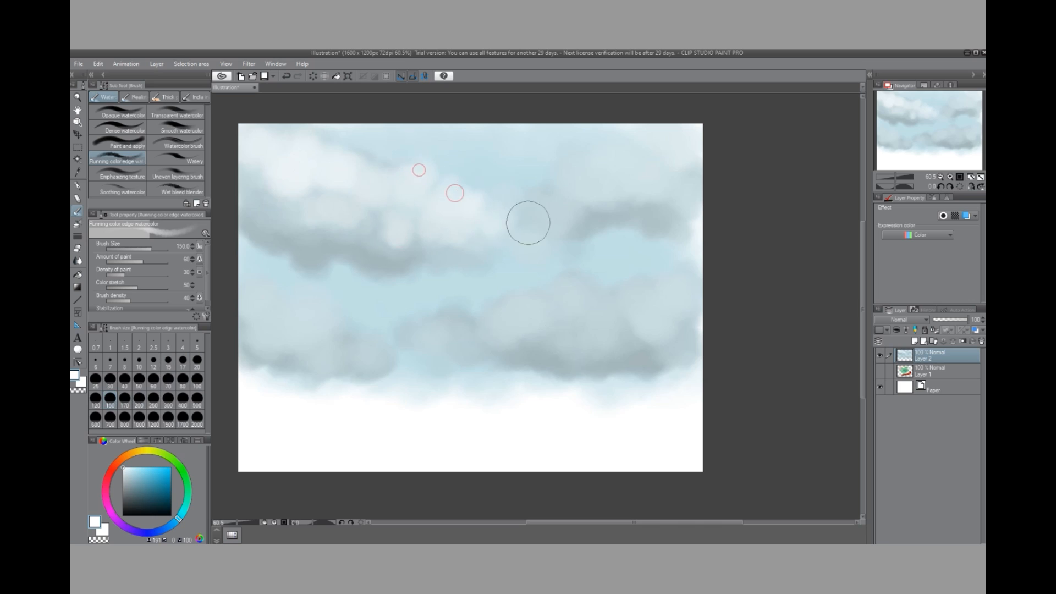
mouse_move(564, 190)
left_mouse_down()
mouse_move(542, 184)
mouse_move(619, 162)
mouse_move(627, 182)
mouse_move(590, 201)
mouse_move(530, 200)
mouse_move(686, 165)
mouse_move(657, 174)
left_mouse_up()
Step: Paint near-white highlights along the top of the lower right cloud and out to its left tip
mouse_move(555, 310)
left_mouse_down()
mouse_move(451, 347)
mouse_move(587, 310)
mouse_move(532, 316)
mouse_move(575, 298)
mouse_move(553, 297)
mouse_move(575, 318)
mouse_move(551, 316)
mouse_move(632, 303)
mouse_move(594, 291)
mouse_move(621, 299)
mouse_move(603, 298)
mouse_move(586, 318)
mouse_move(629, 315)
mouse_move(629, 304)
mouse_move(602, 325)
mouse_move(636, 320)
mouse_move(676, 293)
mouse_move(624, 285)
mouse_move(684, 281)
left_mouse_up()
left_click(669, 319)
left_click_drag(509, 315, 497, 307)
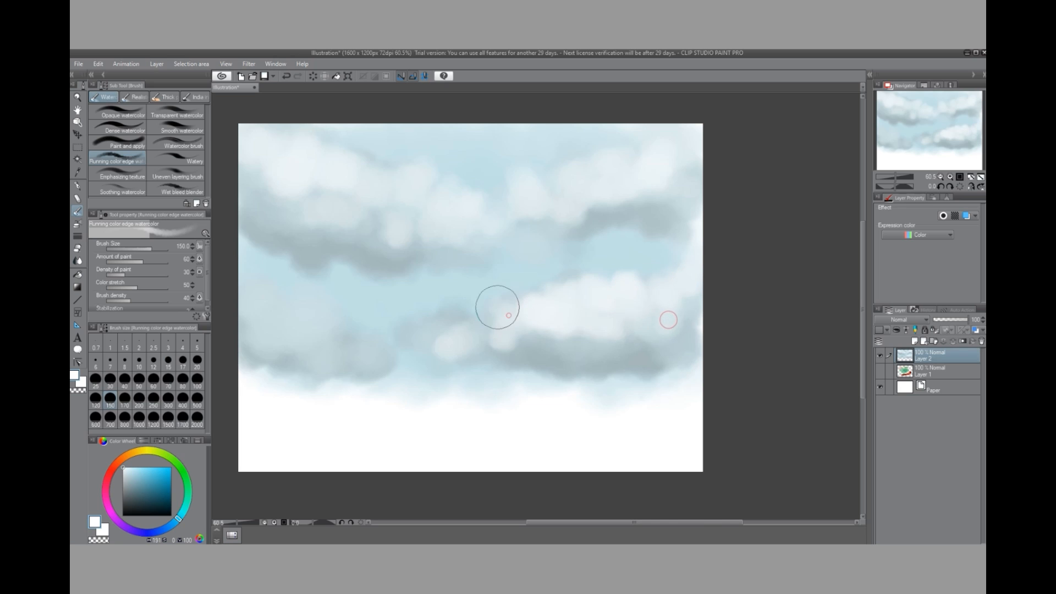
left_click_drag(457, 337, 421, 344)
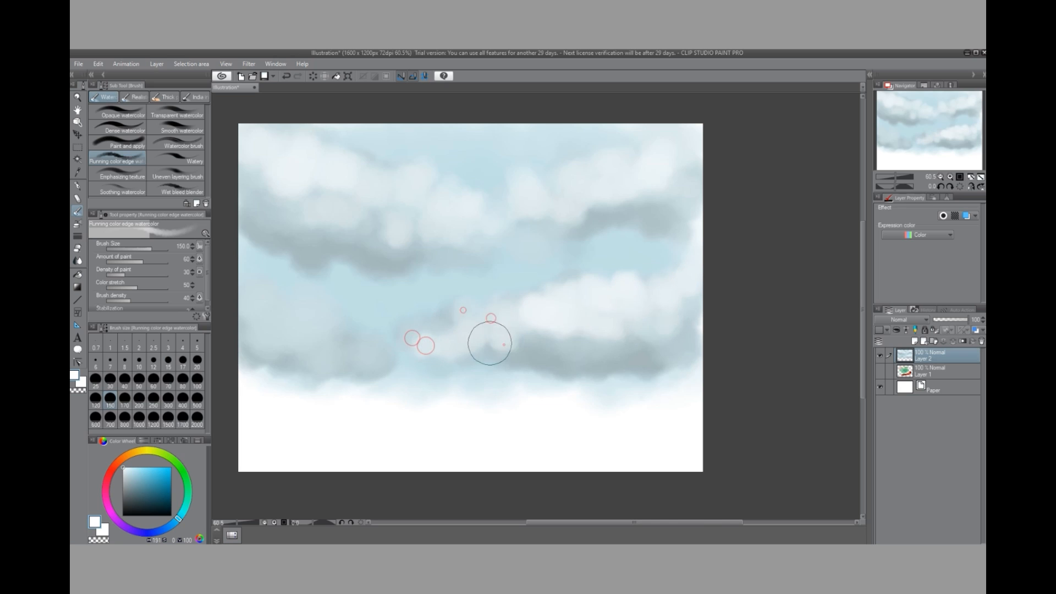
left_click(490, 318)
Step: Dab near-white highlights along the sloping top of the lower left cloud
left_click(330, 337)
left_click(280, 305)
left_click(257, 306)
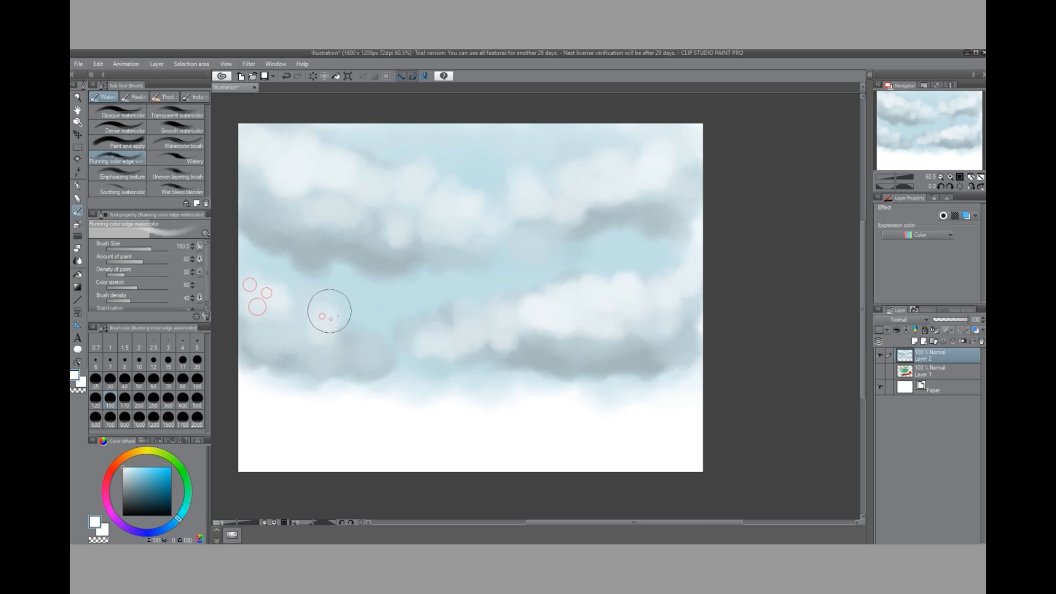
left_click(343, 326)
left_click(359, 341)
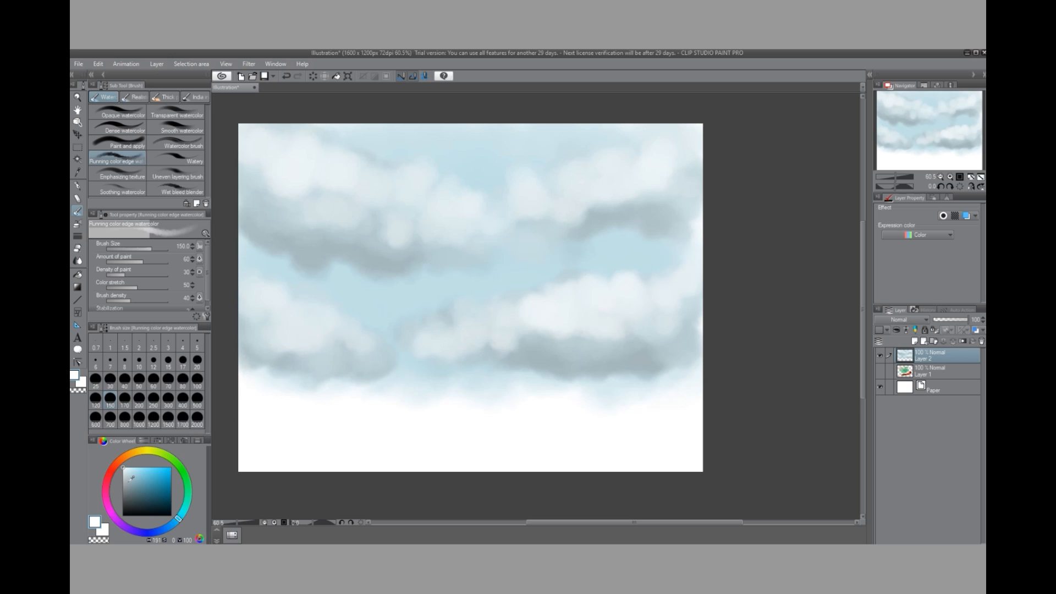
Step: Pick a muted gray and paint shadows into the middles and undersides of the clouds, joining the two lower clouds
mouse_move(312, 187)
left_mouse_down()
mouse_move(362, 189)
mouse_move(291, 192)
mouse_move(301, 166)
mouse_move(309, 195)
mouse_move(351, 205)
left_mouse_up()
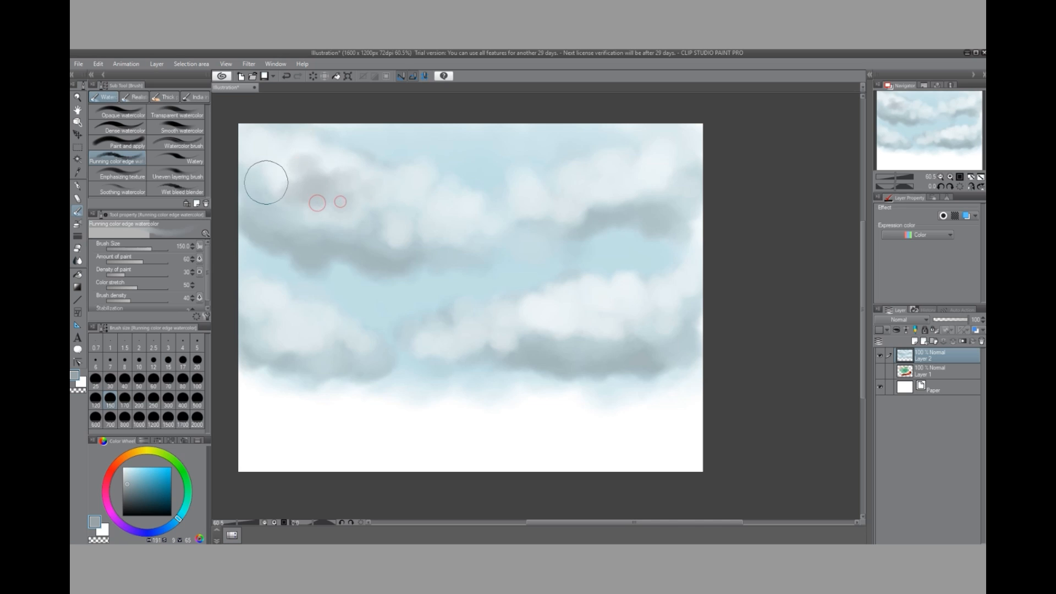
mouse_move(431, 202)
left_mouse_down()
mouse_move(453, 218)
mouse_move(427, 217)
mouse_move(440, 222)
mouse_move(392, 245)
mouse_move(368, 242)
mouse_move(473, 251)
mouse_move(539, 219)
mouse_move(594, 213)
left_mouse_up()
left_click_drag(600, 212, 594, 213)
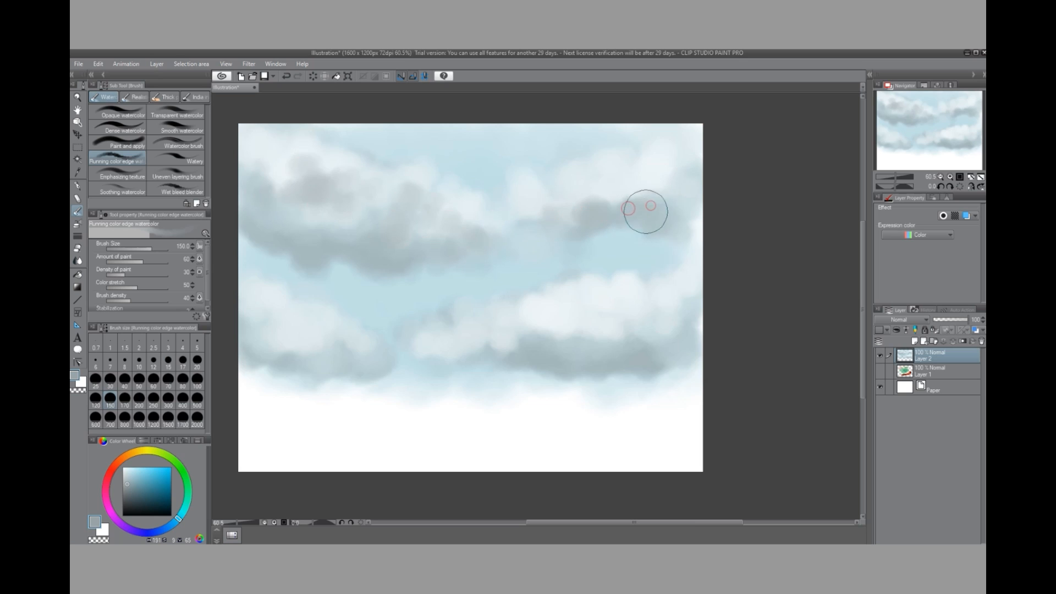
mouse_move(574, 343)
left_mouse_down()
mouse_move(487, 352)
mouse_move(578, 319)
mouse_move(636, 318)
mouse_move(556, 325)
mouse_move(662, 336)
left_mouse_up()
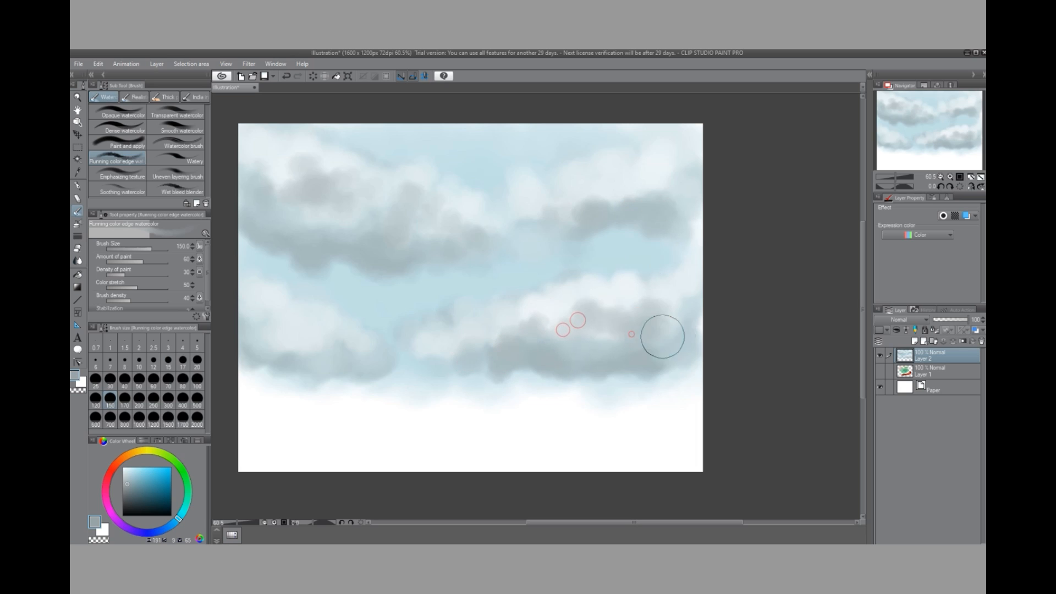
mouse_move(308, 353)
left_mouse_down()
mouse_move(264, 353)
mouse_move(242, 336)
mouse_move(357, 354)
mouse_move(374, 374)
mouse_move(420, 371)
mouse_move(383, 343)
mouse_move(449, 371)
mouse_move(434, 383)
mouse_move(459, 388)
left_mouse_up()
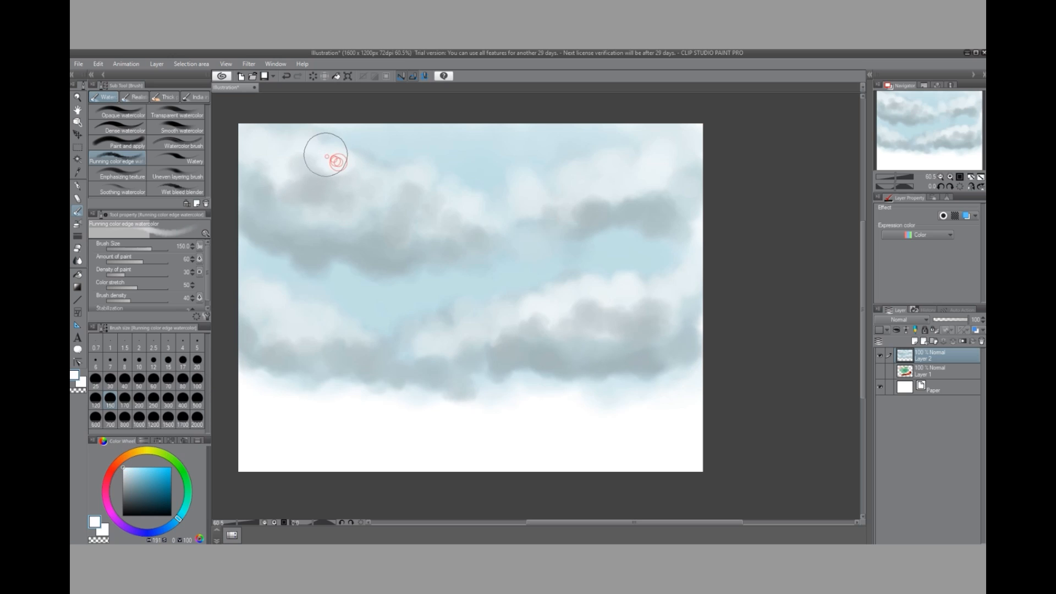
Step: Switch back to near-white and touch up the highlights on the upper clouds and the lower right cloud
left_click_drag(297, 147, 274, 145)
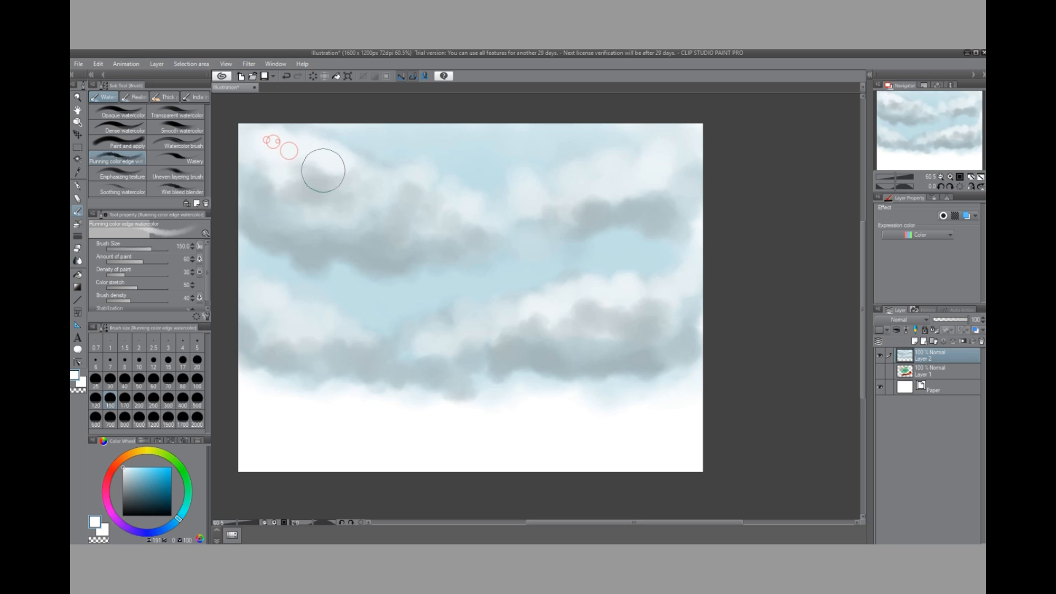
left_click_drag(378, 179, 383, 178)
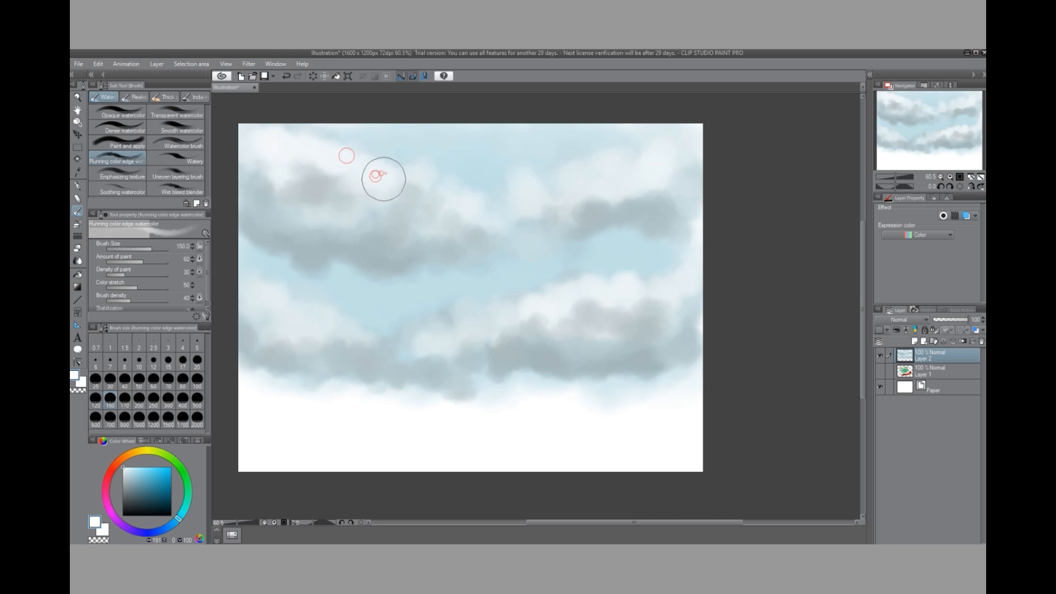
left_click(374, 196)
left_click_drag(450, 202, 467, 203)
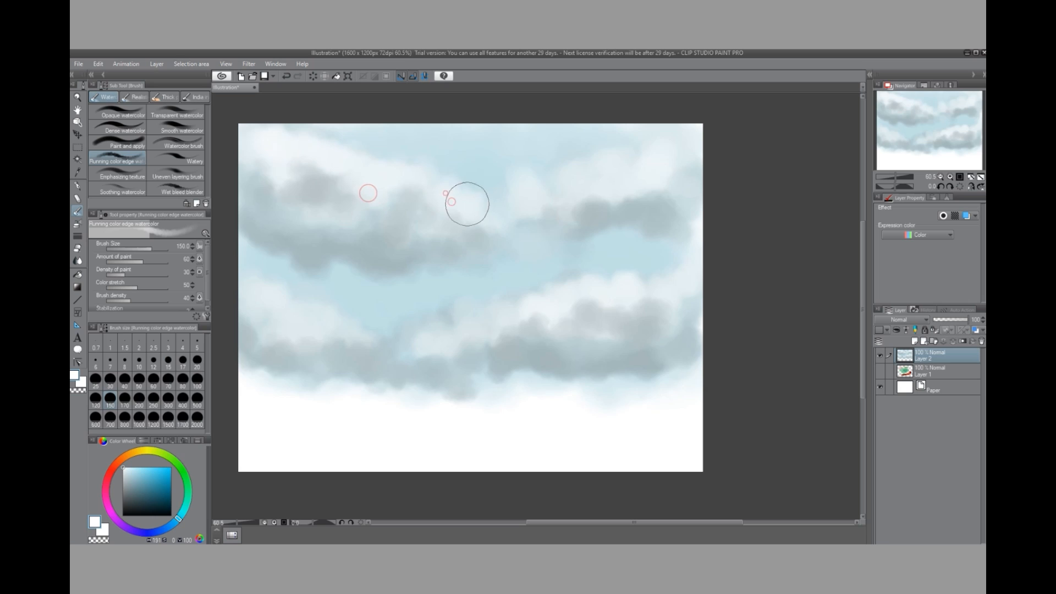
left_click_drag(536, 193, 548, 194)
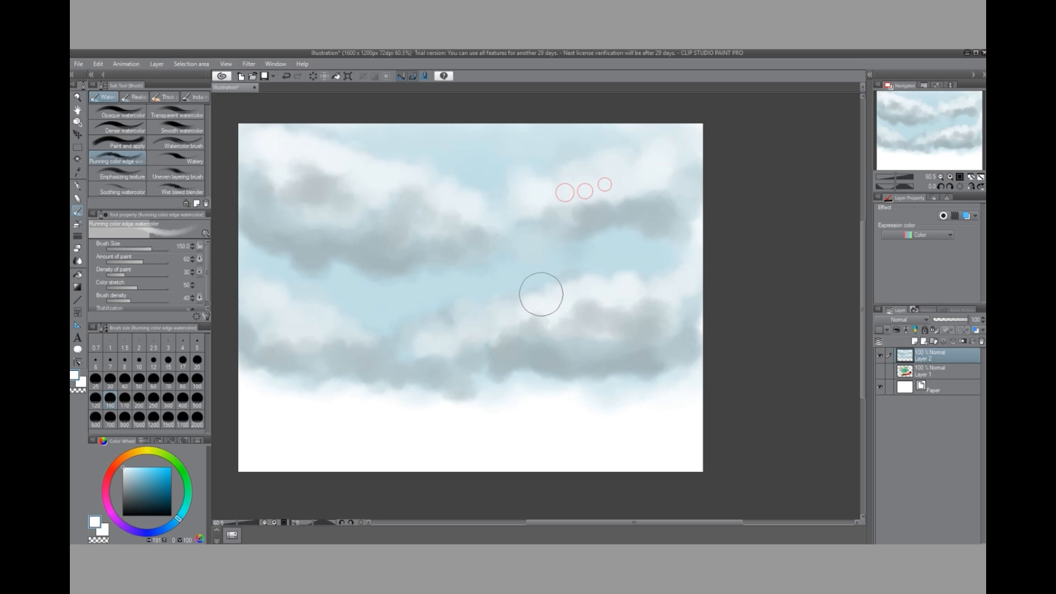
left_click(590, 290)
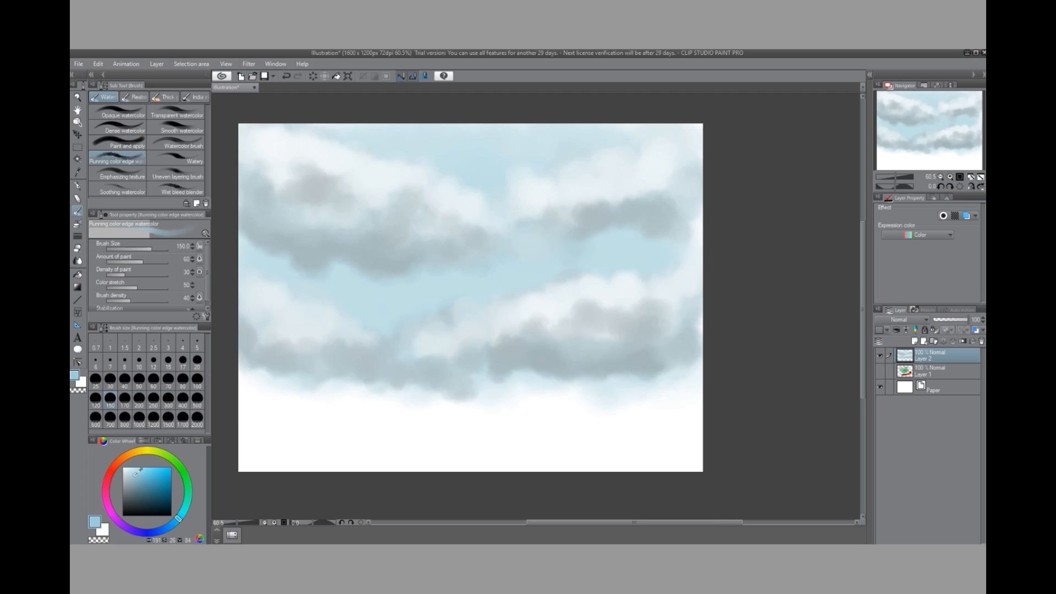
Step: Pick a light blue and paint over the white area beneath the lower clouds, trimming their undersides
mouse_move(324, 412)
left_mouse_down()
mouse_move(264, 401)
mouse_move(386, 396)
mouse_move(374, 384)
mouse_move(405, 403)
mouse_move(391, 419)
mouse_move(467, 403)
mouse_move(392, 388)
mouse_move(452, 410)
mouse_move(462, 391)
mouse_move(543, 385)
mouse_move(448, 401)
left_mouse_up()
mouse_move(569, 389)
left_mouse_down()
mouse_move(561, 401)
mouse_move(499, 401)
mouse_move(607, 374)
mouse_move(549, 389)
mouse_move(676, 394)
mouse_move(648, 412)
mouse_move(587, 417)
mouse_move(315, 427)
mouse_move(233, 413)
mouse_move(469, 422)
mouse_move(694, 401)
left_mouse_up()
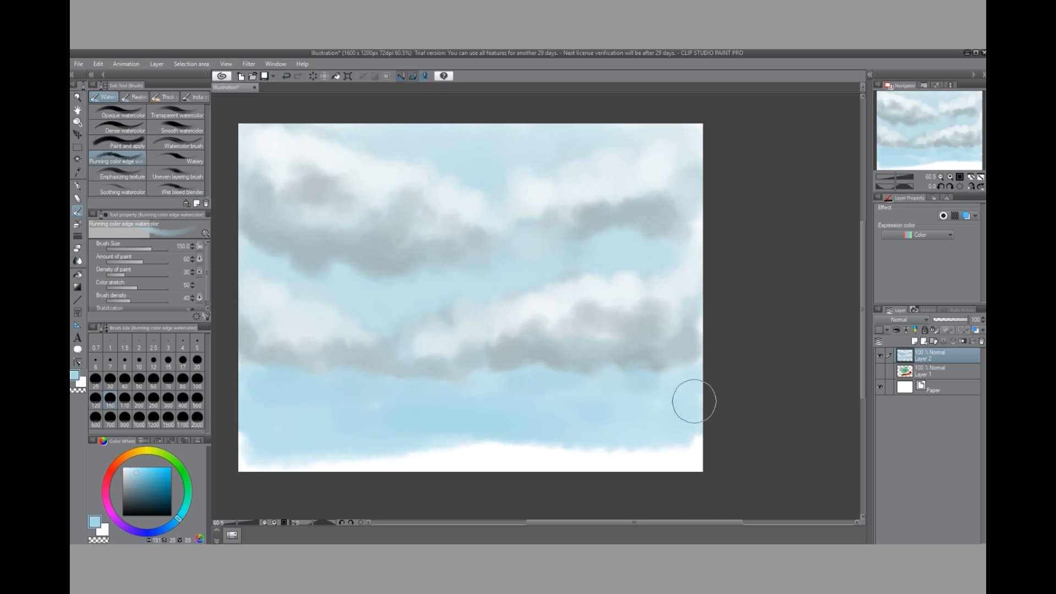
mouse_move(609, 390)
left_mouse_down()
mouse_move(671, 429)
mouse_move(624, 381)
left_mouse_up()
left_click(591, 377)
left_click(584, 390)
Step: Extend the light blue down to the canvas's bottom edge and into the lower left corner
mouse_move(497, 394)
left_mouse_down()
mouse_move(383, 424)
mouse_move(494, 447)
mouse_move(531, 437)
mouse_move(326, 451)
mouse_move(252, 428)
mouse_move(249, 442)
mouse_move(538, 468)
mouse_move(500, 450)
mouse_move(689, 454)
mouse_move(607, 463)
mouse_move(591, 447)
left_mouse_up()
left_click_drag(451, 428, 346, 450)
left_click(330, 436)
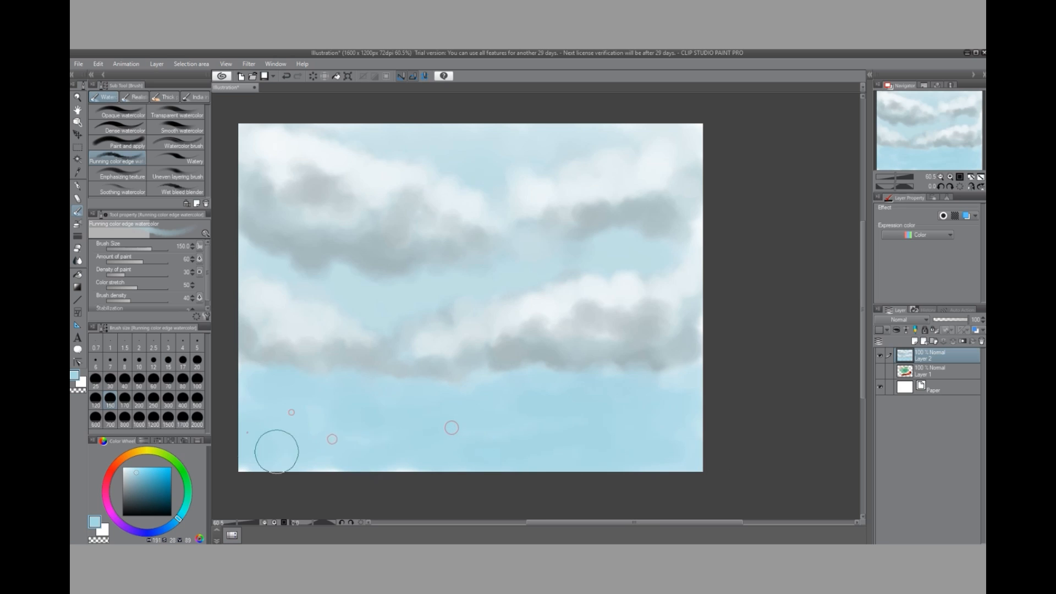
left_click(290, 412)
left_click(292, 440)
left_click(372, 445)
left_click(297, 421)
left_click(311, 418)
Step: Pick a slightly paler blue and even out the lower left and lower middle of the blue area
left_click(132, 471)
left_click(290, 425)
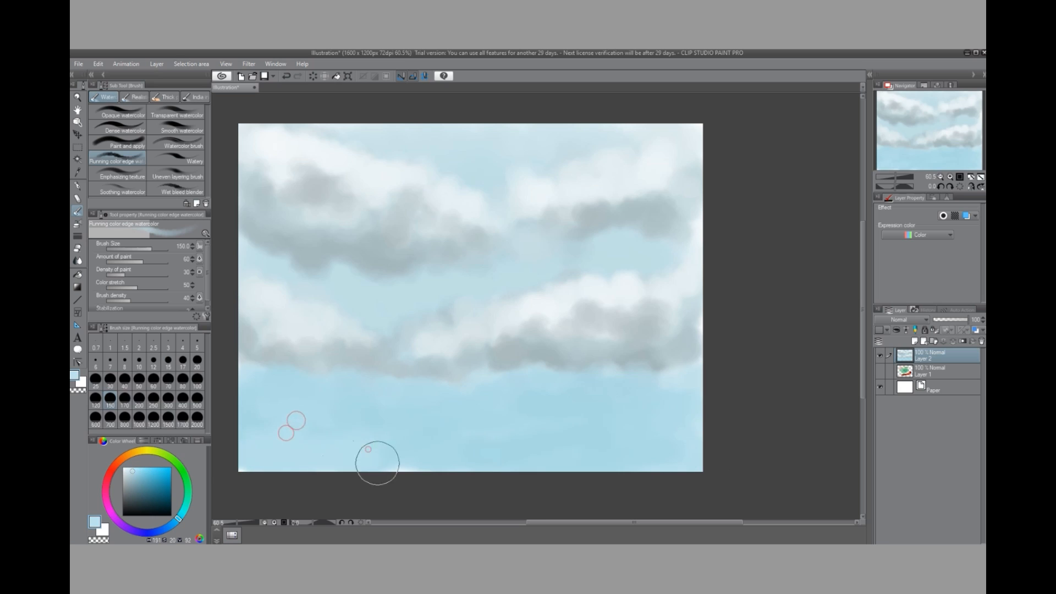
left_click(363, 448)
left_click(265, 408)
left_click(378, 431)
left_click(413, 448)
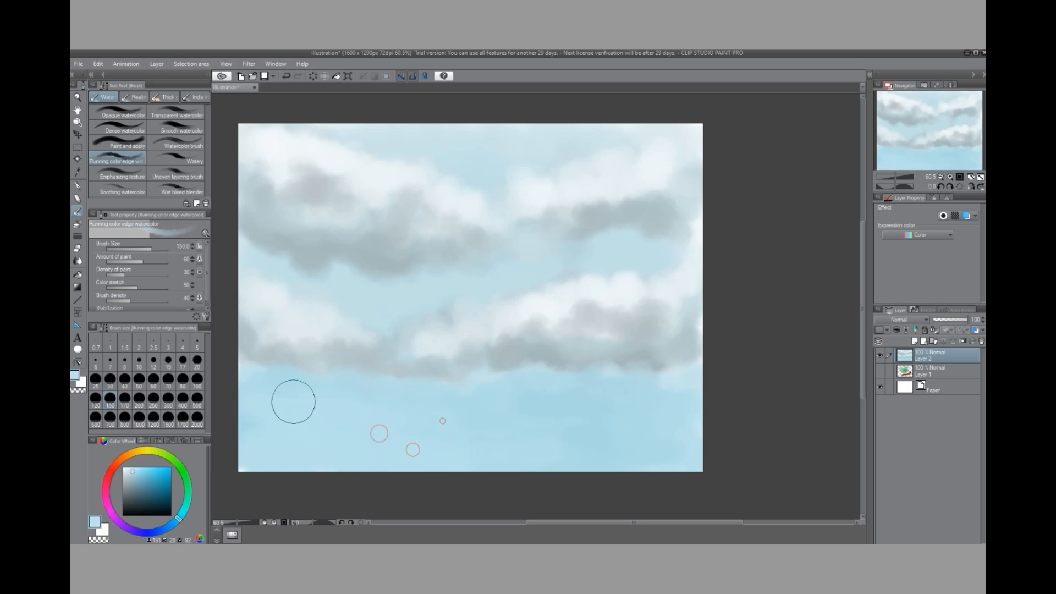
left_click(443, 421)
Step: Blend the paler blue across the lower right and along the underside of the lower clouds
left_click(608, 396)
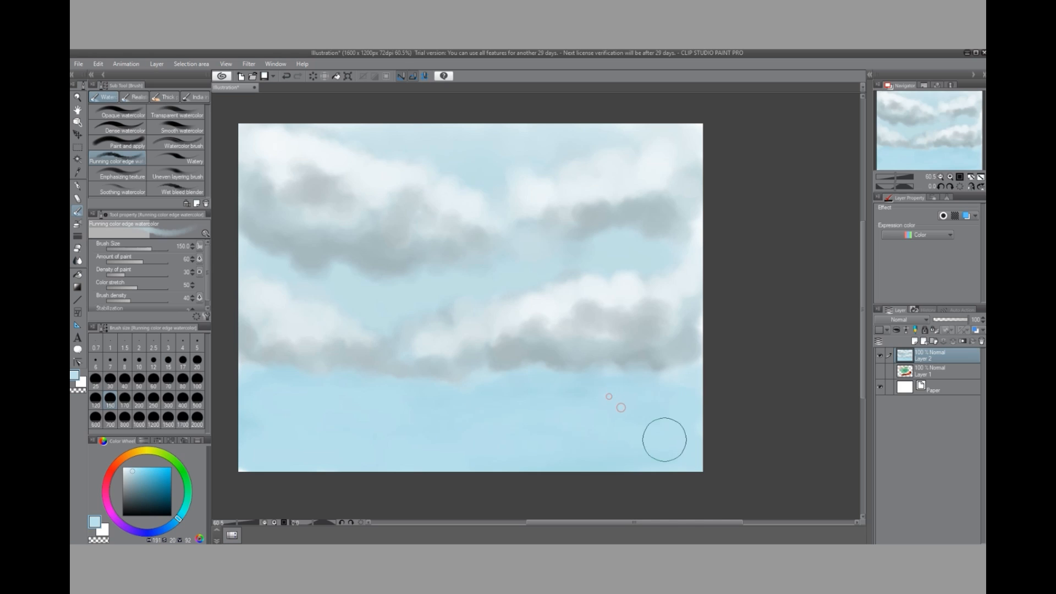
left_click(621, 407)
left_click(578, 403)
left_click(473, 390)
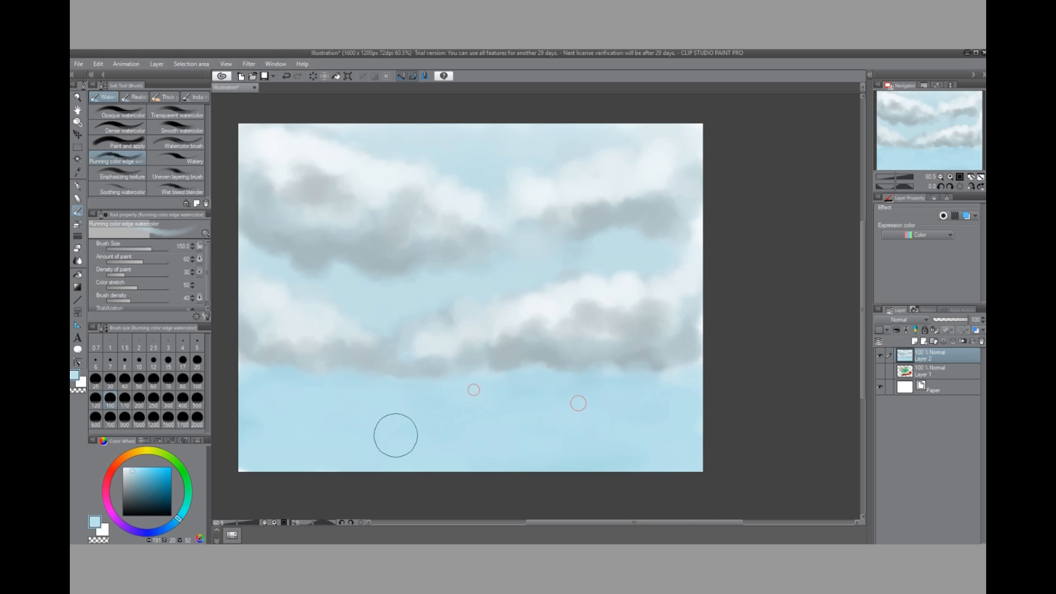
left_click(450, 413)
left_click(430, 386)
left_click(372, 394)
left_click(424, 387)
left_click(408, 360)
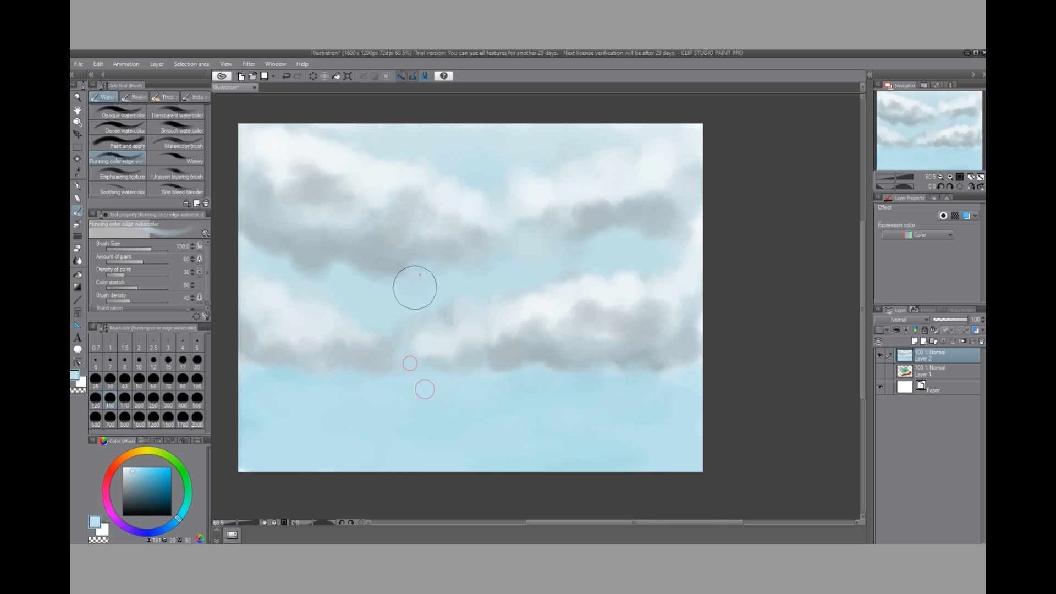
Step: Brush light blue through the gap between the upper and lower clouds, cutting into the lower right cloud's inner end
left_click(420, 274)
left_click(390, 282)
left_click(452, 151)
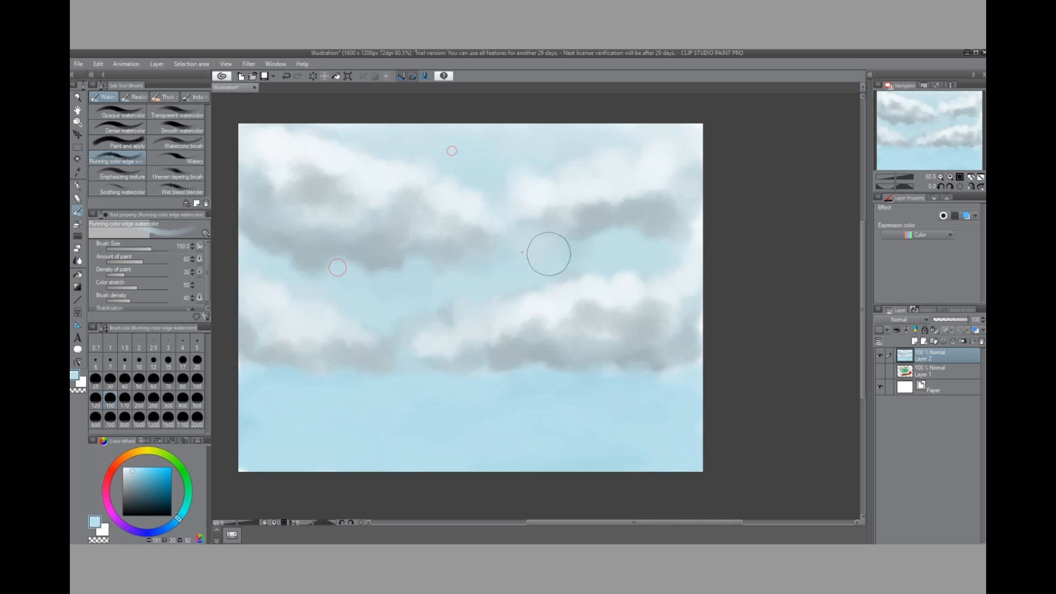
left_click(550, 266)
left_click(521, 251)
left_click(511, 264)
left_click(484, 279)
left_click(433, 308)
left_click(414, 332)
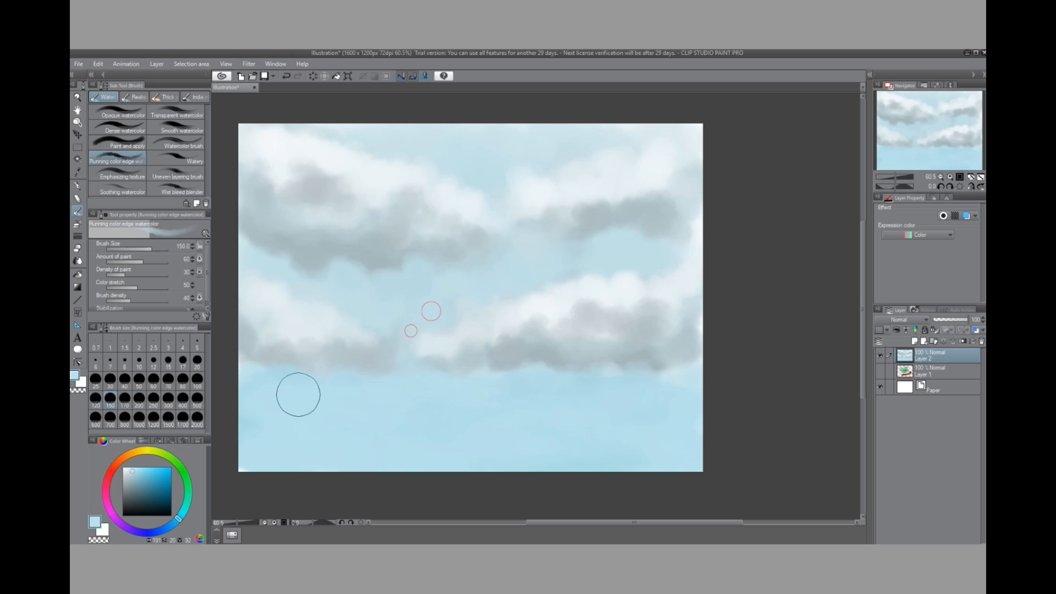
Step: Trim the inner end, top edge and underside of the lower left cloud with light blue
left_click(365, 365)
left_click(393, 351)
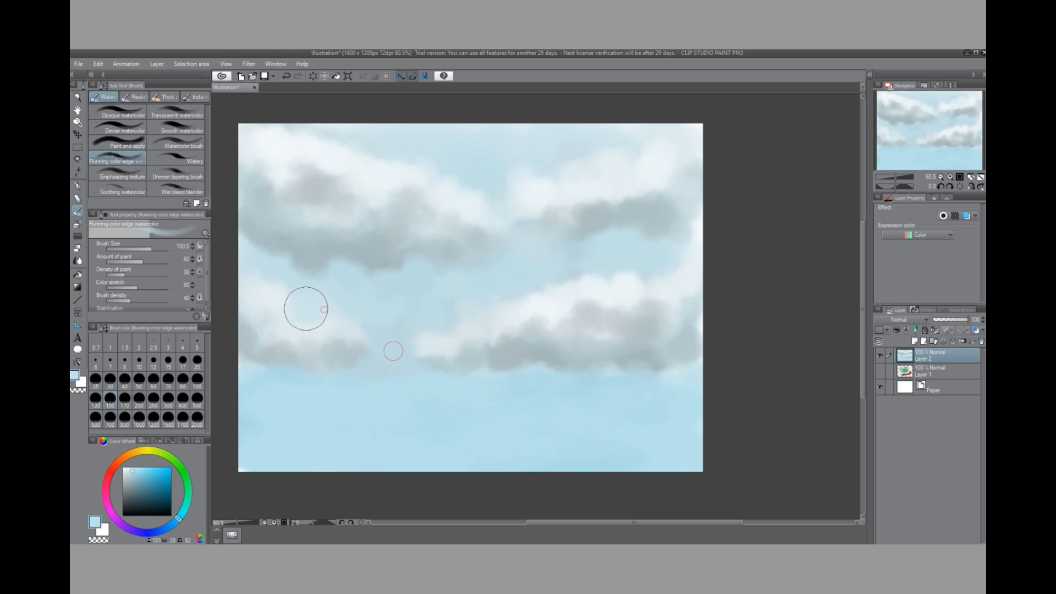
left_click(324, 309)
left_click(302, 377)
left_click(322, 381)
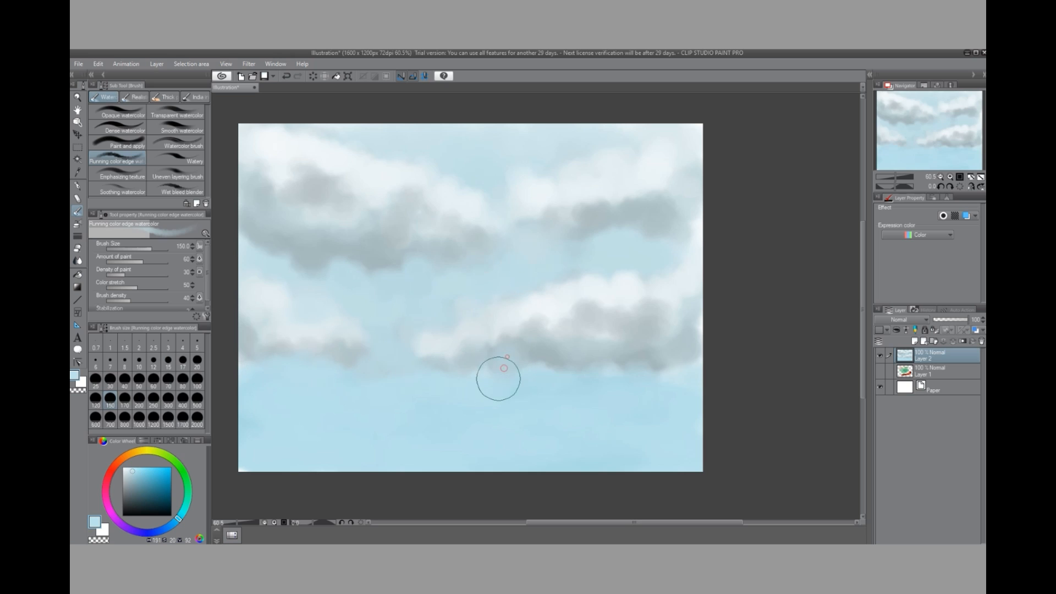
Step: Reshape the lower right cloud with light blue dabs along its underside and its upper edge
left_click(507, 357)
left_click(505, 368)
left_click(487, 374)
left_click(559, 369)
left_click(504, 289)
left_click(532, 288)
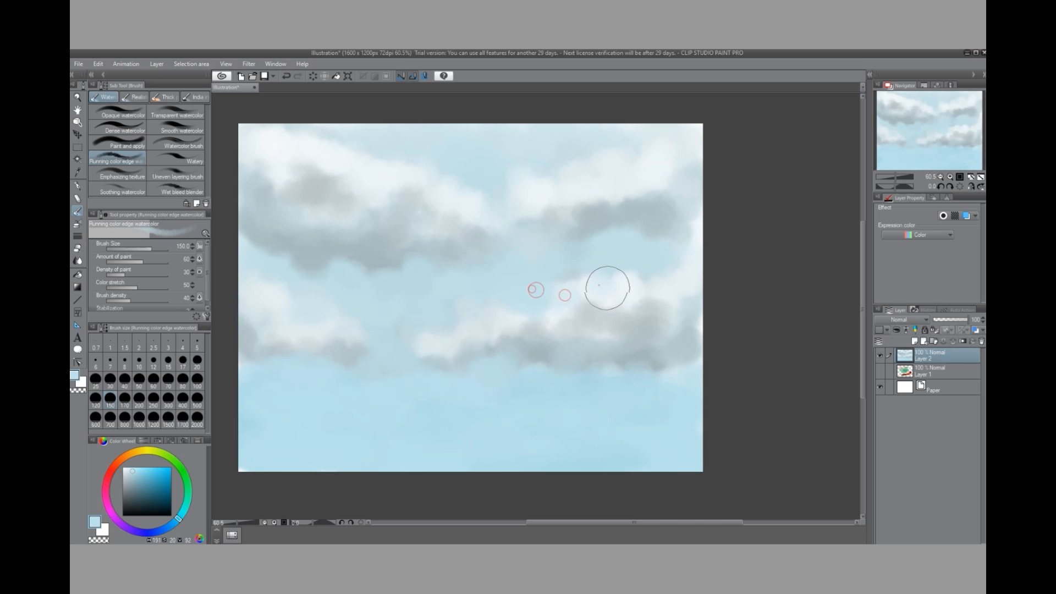
left_click(599, 284)
left_click(616, 278)
left_click(631, 372)
left_click(585, 381)
left_click(563, 394)
left_click(519, 401)
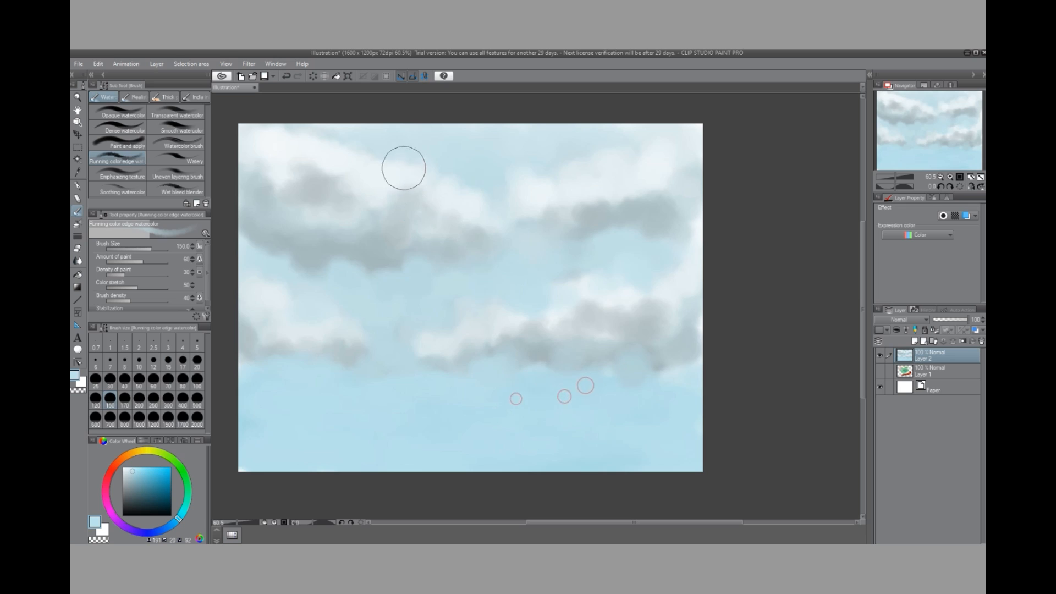
Step: Carve a dip into the upper left cloud's top edge and trim the undersides of both upper clouds with light blue
left_click(399, 165)
left_click(401, 171)
left_click(323, 132)
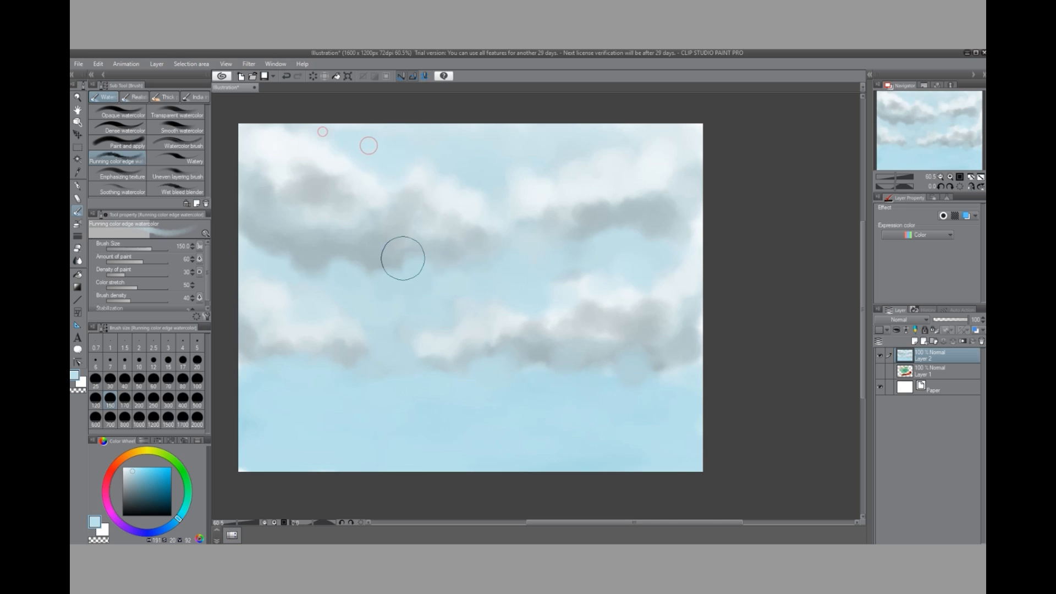
left_click(401, 258)
left_click(383, 264)
left_click(573, 248)
left_click(648, 237)
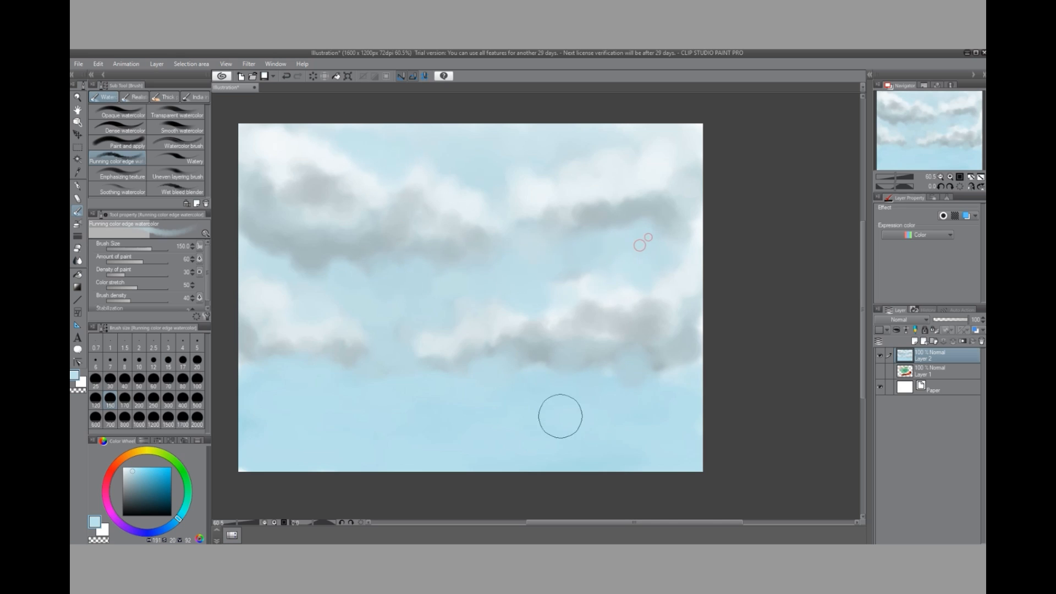
left_click(686, 412)
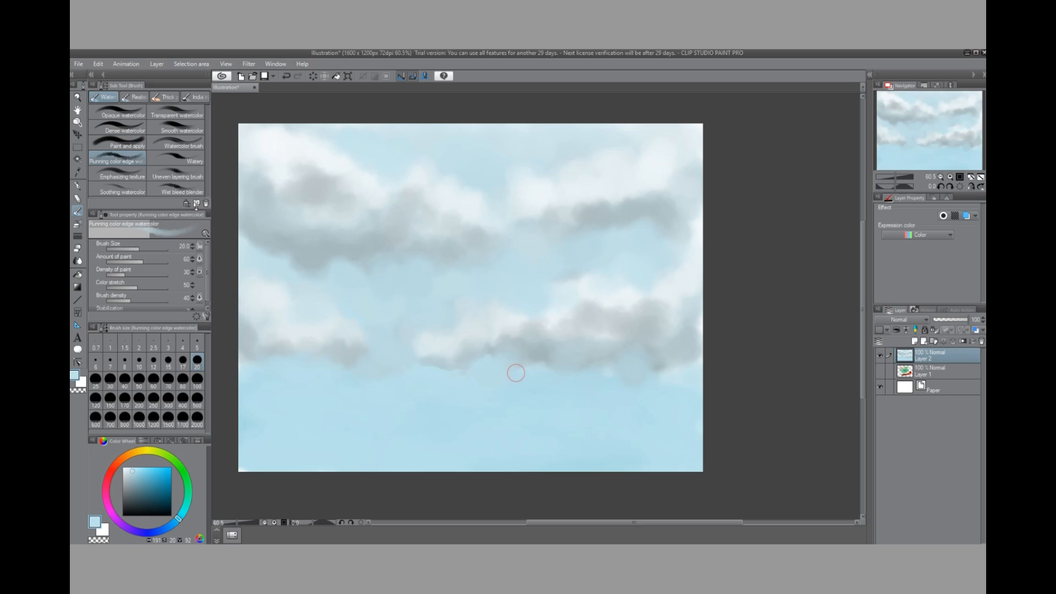
Step: Pick a near-white and paint thin highlights along the top edges of both upper clouds with brush size 20
left_click(123, 468)
mouse_move(377, 190)
left_mouse_down()
mouse_move(425, 168)
mouse_move(440, 188)
mouse_move(426, 166)
mouse_move(416, 171)
mouse_move(437, 173)
left_mouse_up()
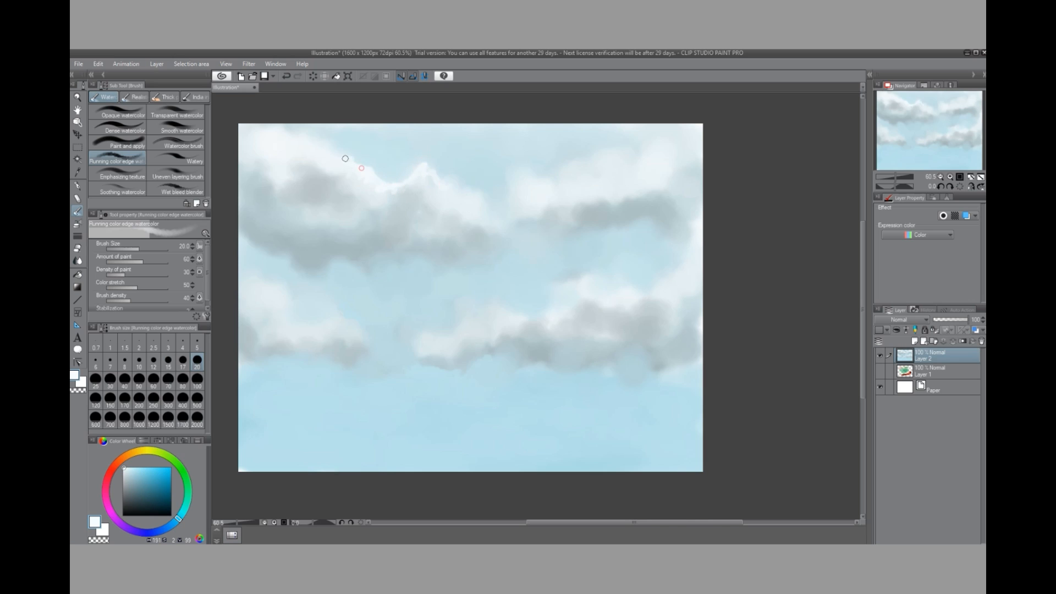
left_click(311, 152)
left_click(519, 179)
left_click(529, 174)
left_click(513, 173)
left_click_drag(569, 168, 620, 154)
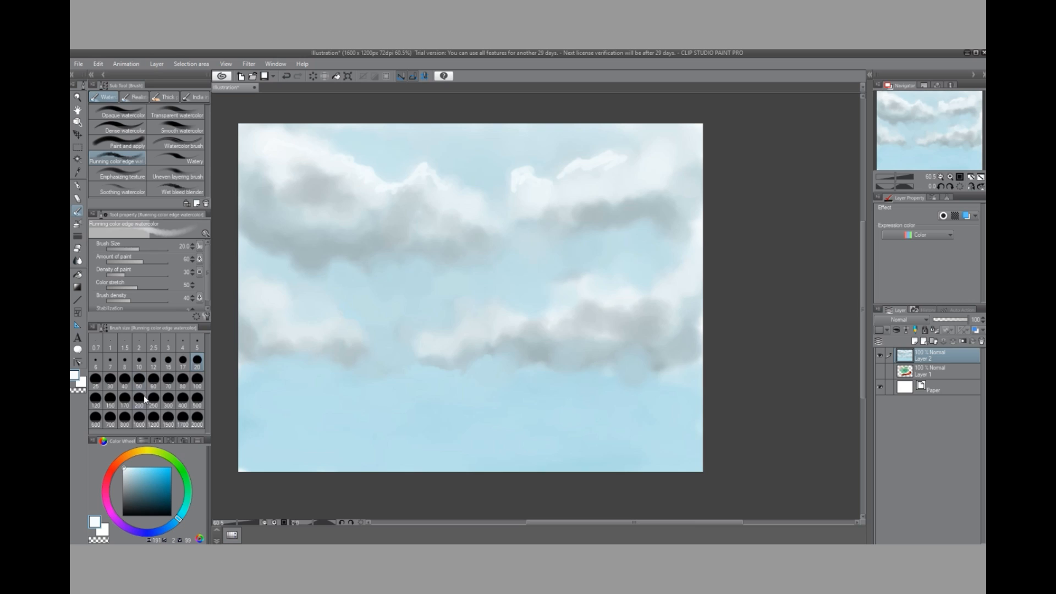
Step: Set the brush size to 60 and build the upper clouds' highlights into fuller white puffs meeting in the middle
left_click(153, 379)
left_click(518, 177)
left_click(543, 175)
left_click(535, 176)
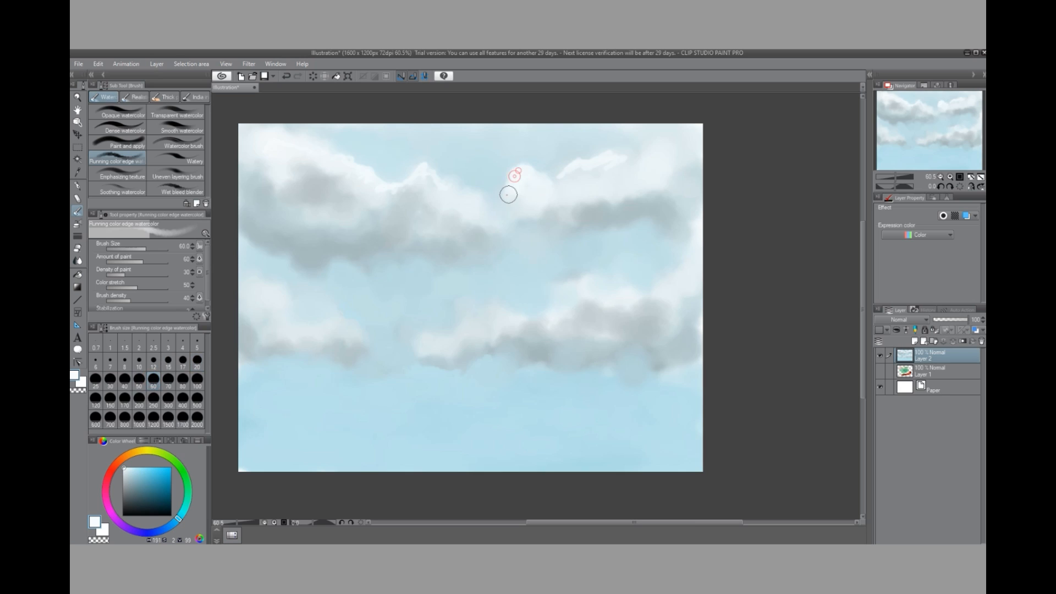
mouse_move(542, 183)
left_mouse_down()
mouse_move(485, 208)
mouse_move(567, 183)
mouse_move(495, 229)
mouse_move(473, 223)
mouse_move(496, 209)
mouse_move(456, 230)
mouse_move(514, 210)
mouse_move(464, 230)
mouse_move(504, 223)
mouse_move(564, 180)
mouse_move(570, 161)
mouse_move(562, 169)
mouse_move(621, 155)
mouse_move(589, 172)
mouse_move(651, 164)
mouse_move(607, 150)
mouse_move(621, 149)
mouse_move(558, 169)
mouse_move(564, 161)
mouse_move(584, 176)
mouse_move(674, 136)
mouse_move(656, 132)
mouse_move(669, 145)
mouse_move(599, 181)
mouse_move(570, 178)
mouse_move(613, 175)
mouse_move(559, 188)
left_mouse_up()
mouse_move(426, 181)
left_mouse_down()
mouse_move(406, 167)
mouse_move(431, 165)
mouse_move(401, 180)
mouse_move(449, 179)
mouse_move(429, 185)
mouse_move(428, 161)
mouse_move(416, 163)
mouse_move(447, 181)
mouse_move(437, 188)
mouse_move(463, 184)
mouse_move(450, 200)
mouse_move(422, 188)
mouse_move(368, 190)
mouse_move(370, 172)
mouse_move(383, 183)
mouse_move(378, 170)
mouse_move(335, 150)
mouse_move(368, 186)
mouse_move(453, 212)
mouse_move(516, 211)
left_mouse_up()
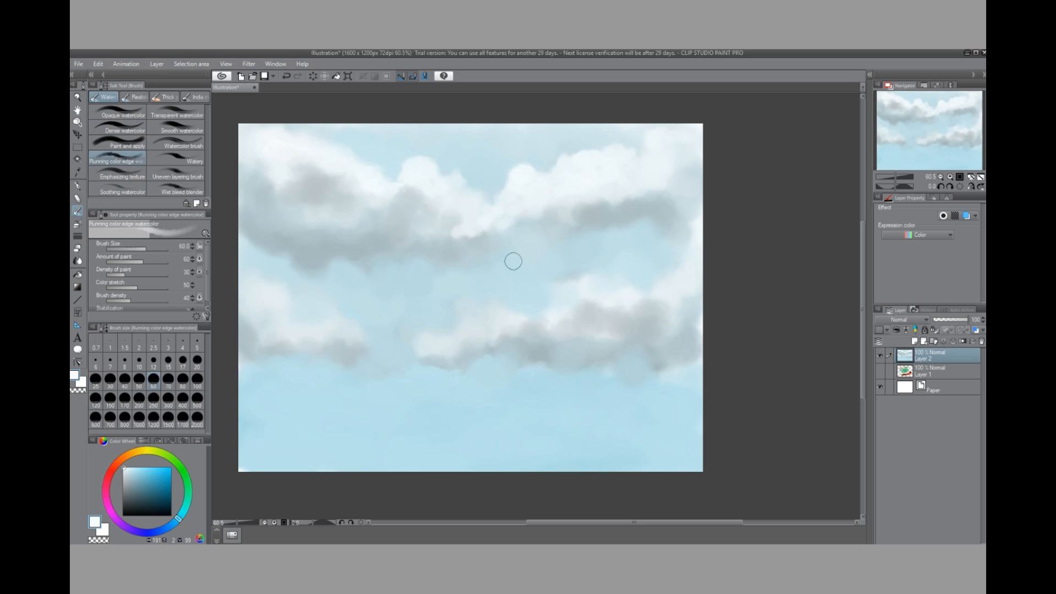
Step: Hide the cloud layer, add a new layer, and choose the Emphasizing texture watercolor brush with a medium blue
left_click(879, 356)
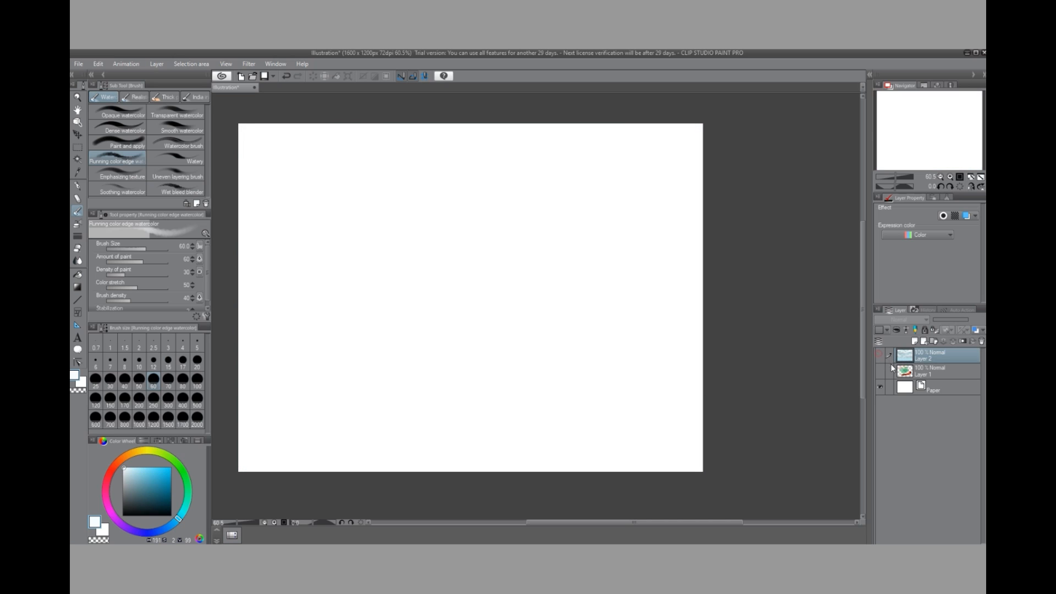
left_click(914, 341)
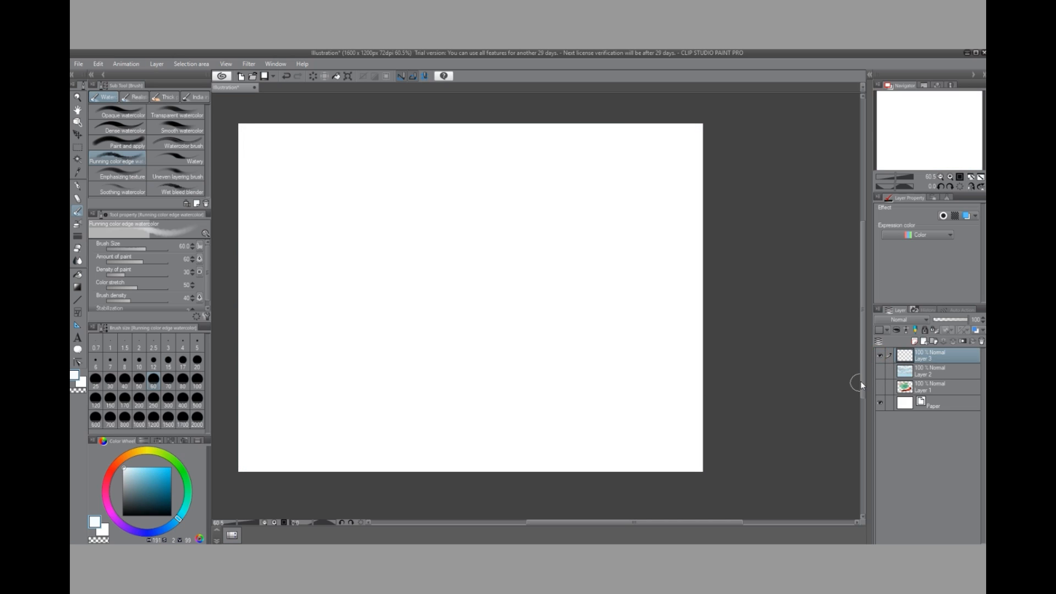
left_click(130, 173)
left_click(160, 479)
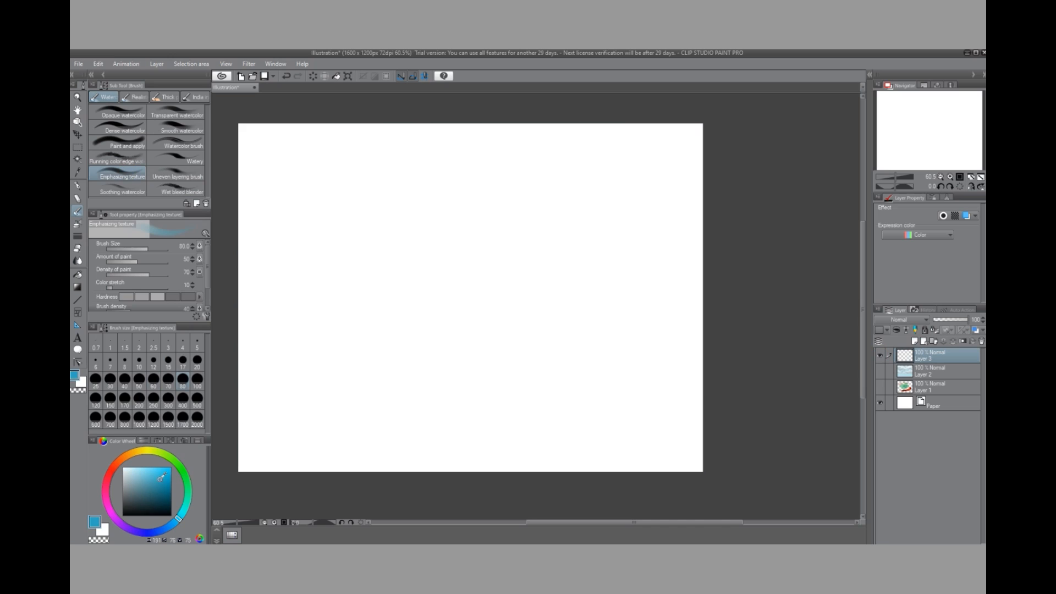
Step: Paint overlapping blue test strokes across the middle of the blank canvas with the Emphasizing texture brush
mouse_move(360, 294)
left_mouse_down()
mouse_move(549, 223)
mouse_move(431, 316)
mouse_move(536, 287)
left_mouse_up()
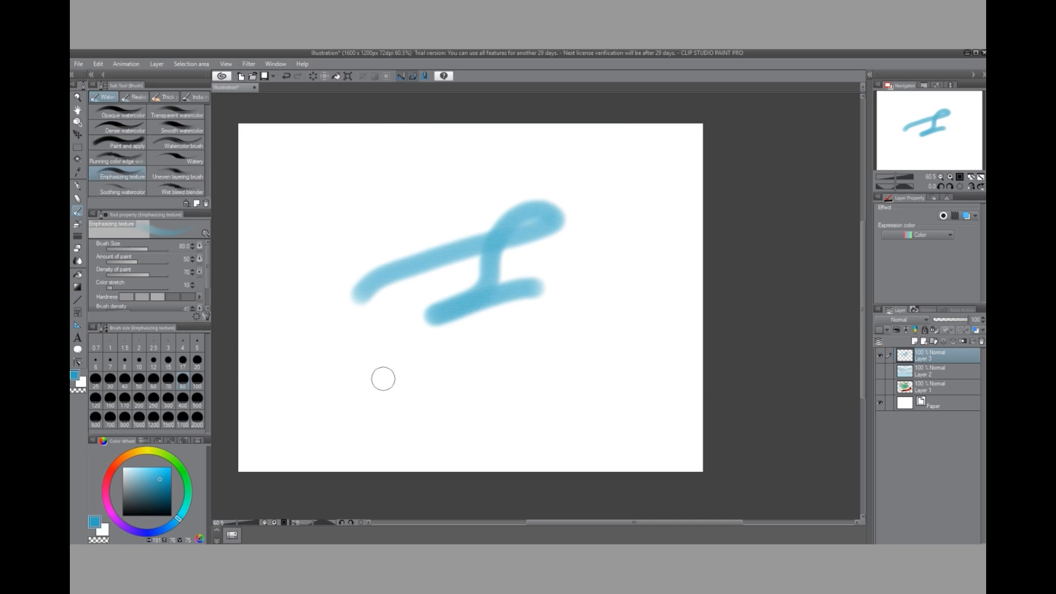
mouse_move(370, 317)
left_mouse_down()
mouse_move(503, 251)
mouse_move(549, 258)
mouse_move(569, 231)
left_mouse_up()
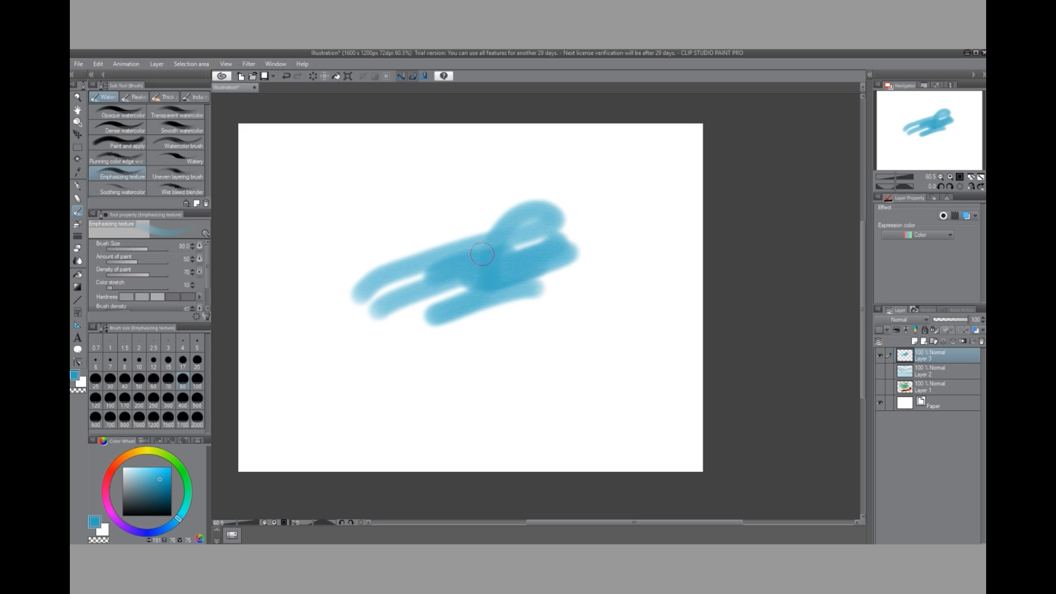
left_click_drag(426, 245, 361, 268)
mouse_move(299, 300)
left_mouse_down()
mouse_move(419, 226)
mouse_move(501, 203)
mouse_move(592, 207)
mouse_move(536, 197)
mouse_move(589, 220)
mouse_move(449, 286)
mouse_move(387, 344)
mouse_move(402, 311)
left_mouse_up()
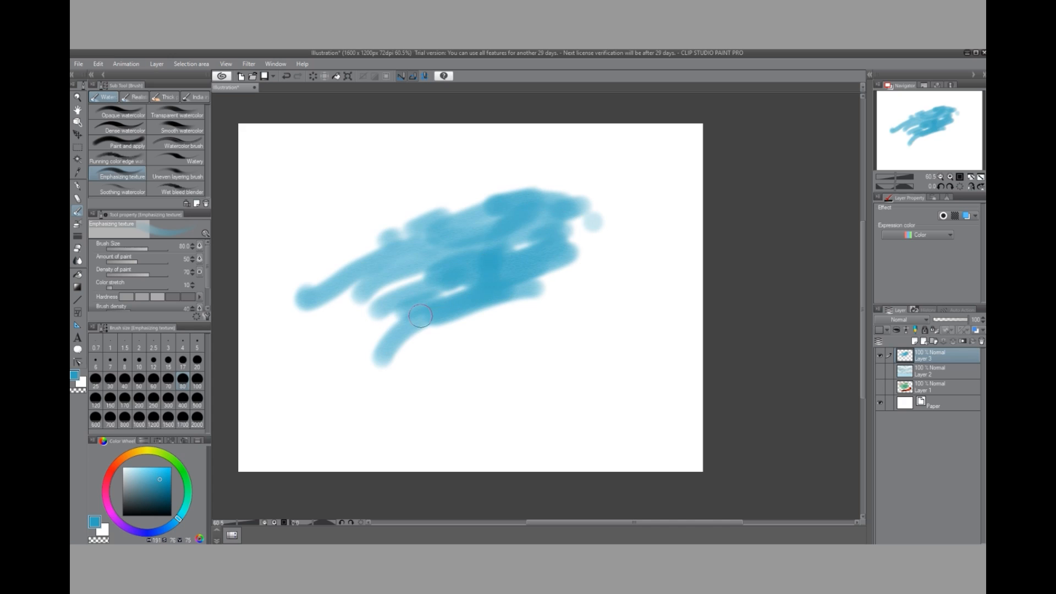
mouse_move(429, 313)
left_mouse_down()
mouse_move(537, 283)
mouse_move(441, 339)
mouse_move(330, 319)
mouse_move(556, 222)
left_mouse_up()
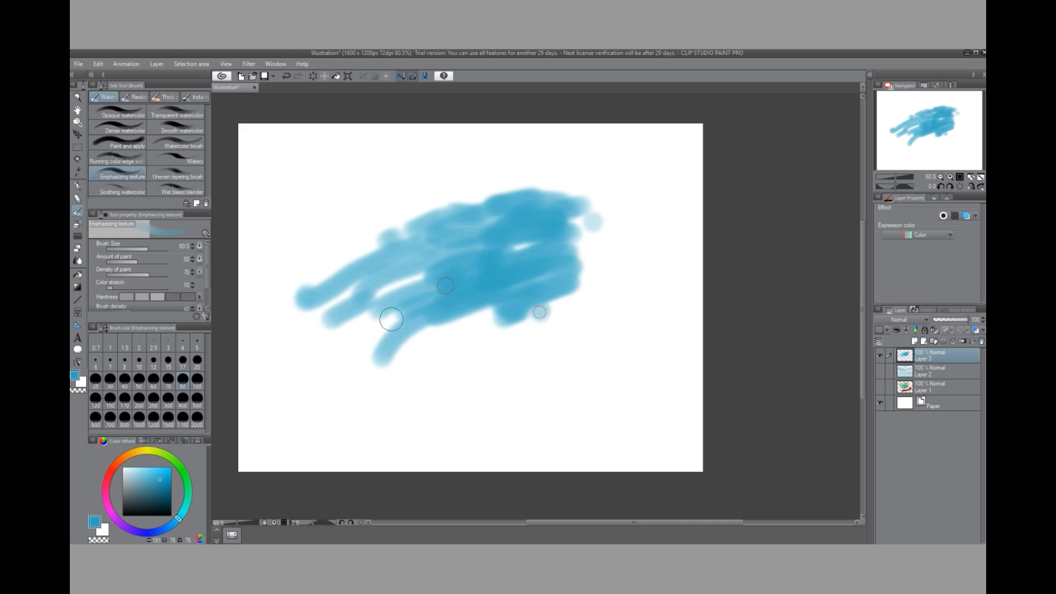
Step: Undo all the blue test strokes and the newly added layer
left_click(286, 76)
left_click(286, 77)
left_click(286, 77)
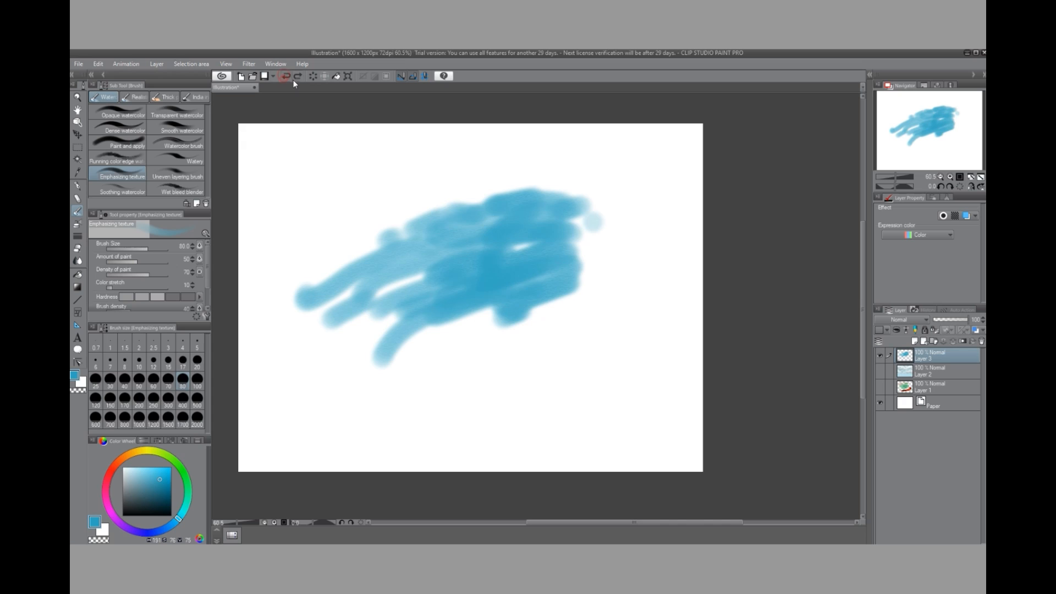
left_click(287, 77)
left_click(287, 76)
left_click(287, 76)
left_click(287, 77)
left_click(287, 77)
left_click(287, 77)
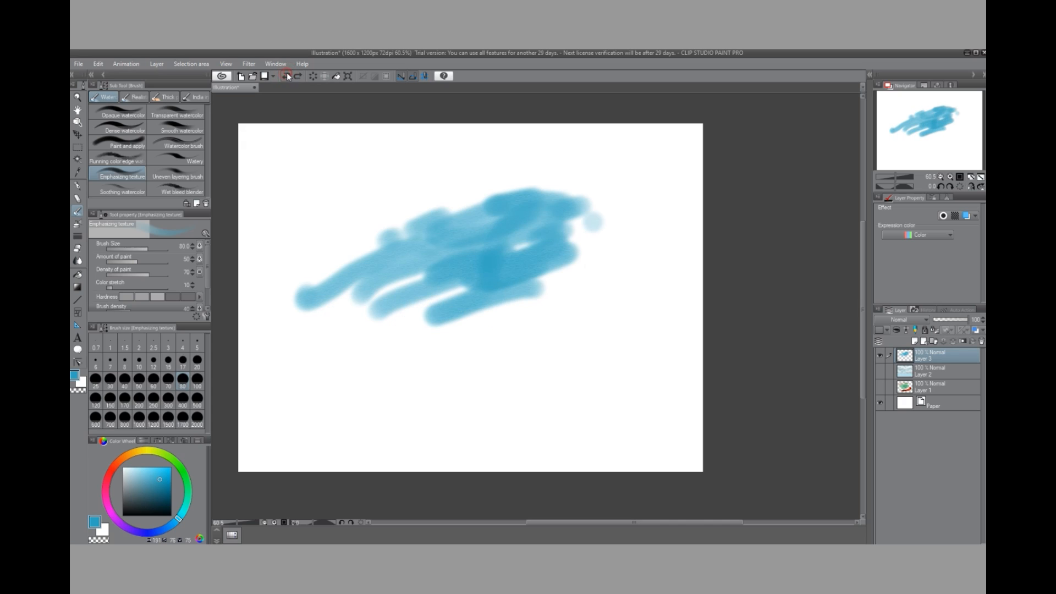
left_click(286, 76)
left_click(287, 77)
left_click(287, 76)
left_click(286, 77)
left_click(286, 77)
left_click(287, 77)
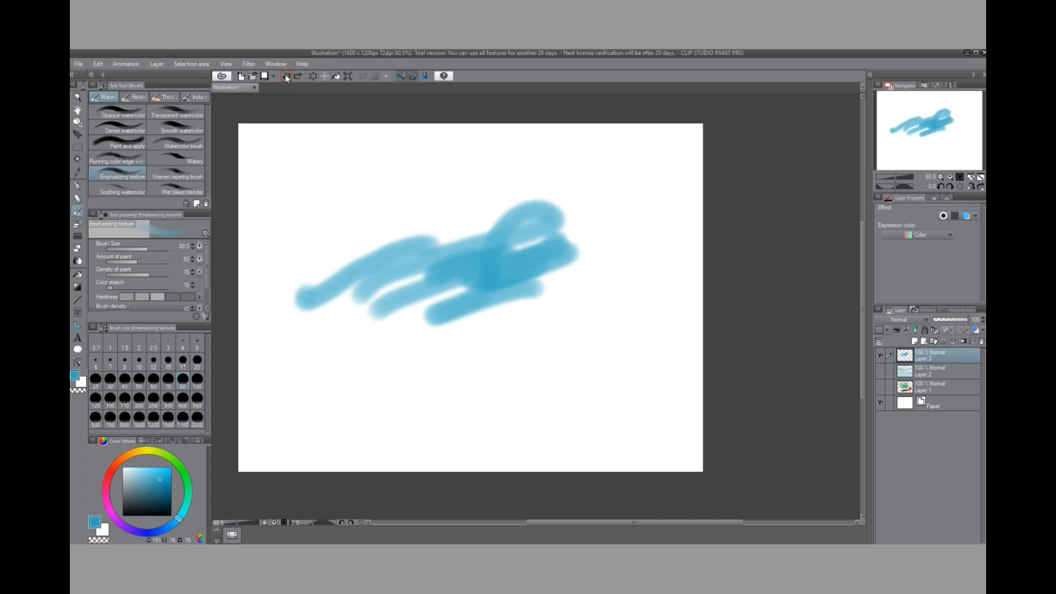
left_click(287, 76)
left_click(286, 76)
left_click(286, 76)
left_click(287, 77)
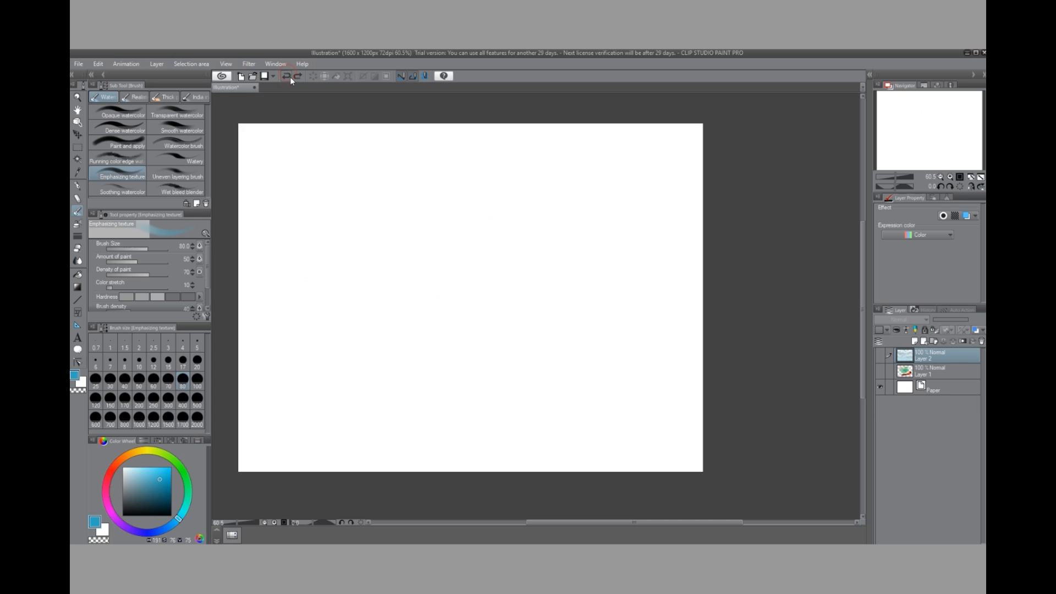
Step: Choose the Soothing watercolor brush and add a new layer above the hidden cloud layer
left_click(121, 192)
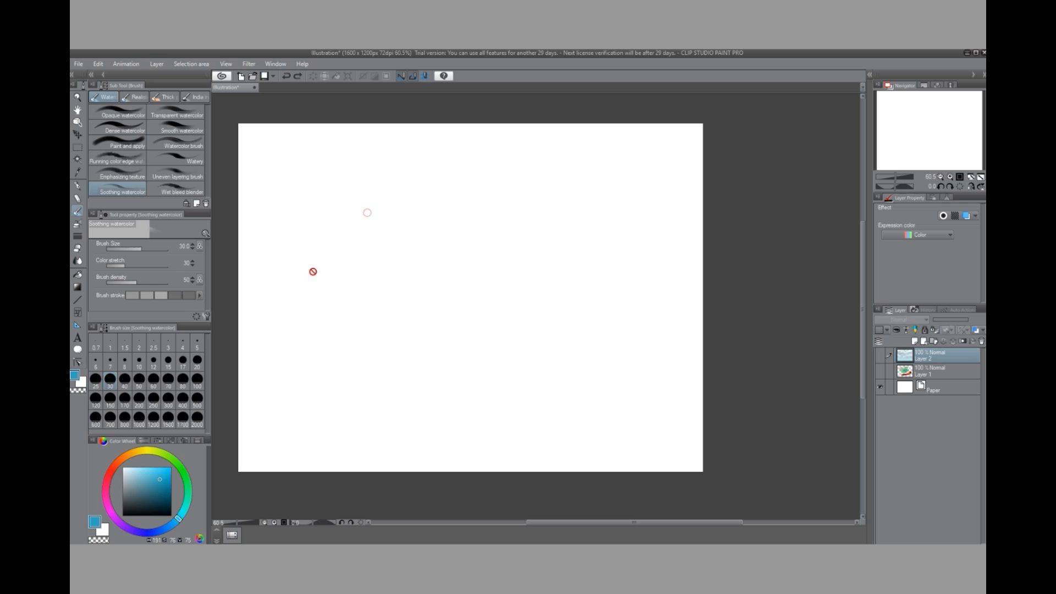
left_click(879, 354)
left_click(879, 355)
left_click(913, 342)
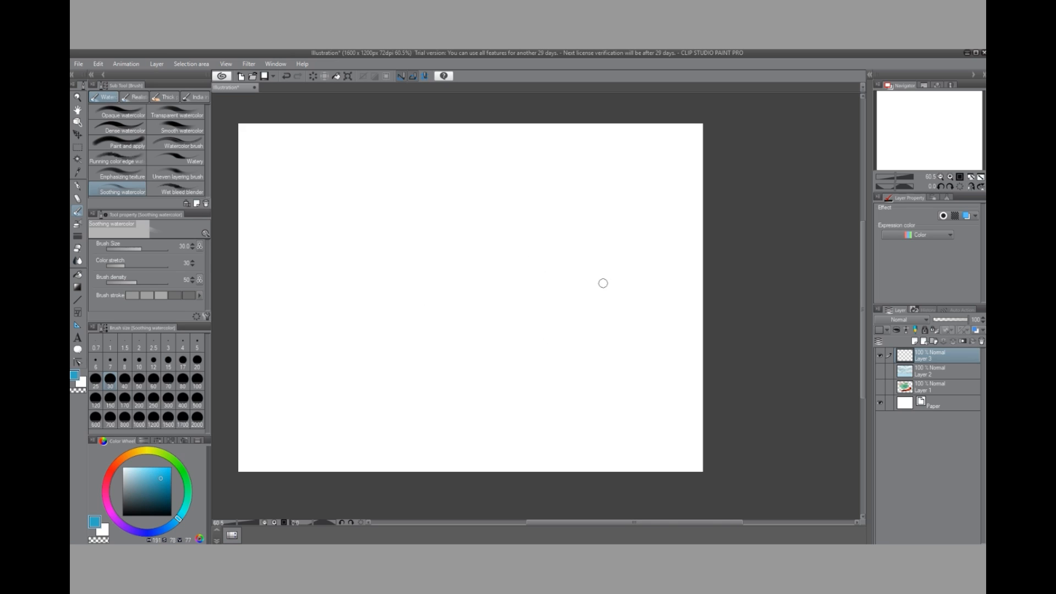
Step: Show and select the cloud layer, and blend the white highlight's lower edge into the gray where the upper clouds meet
left_click(922, 372)
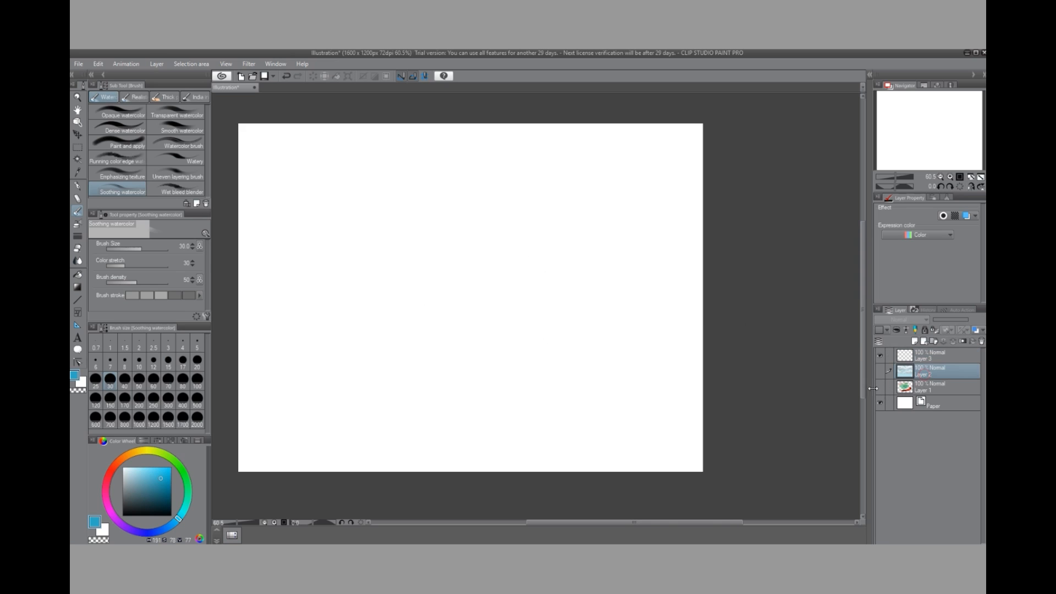
left_click(880, 371)
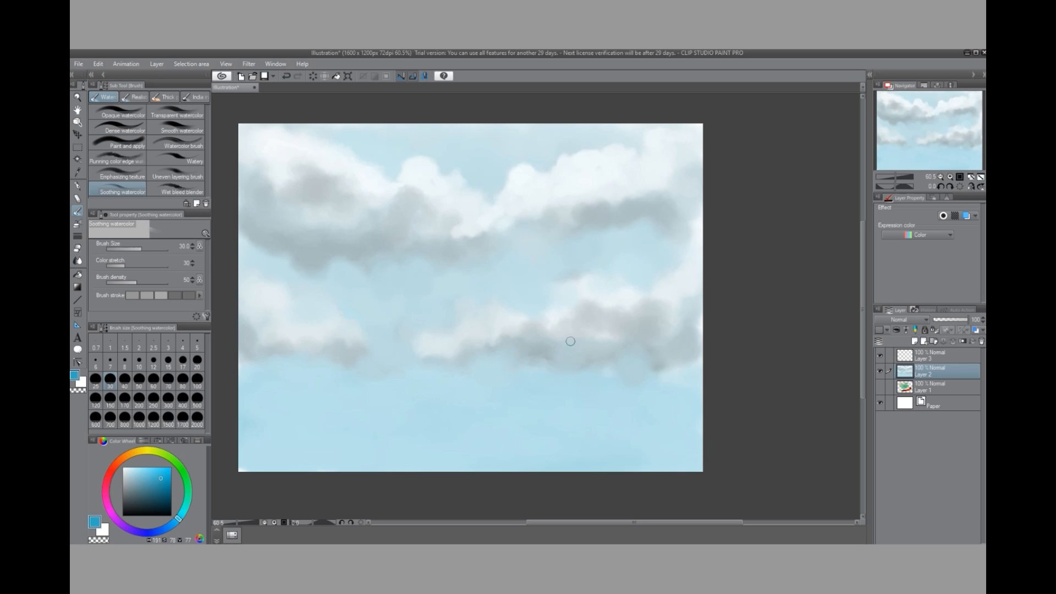
left_click(508, 360)
scroll(449, 122, "up", 5)
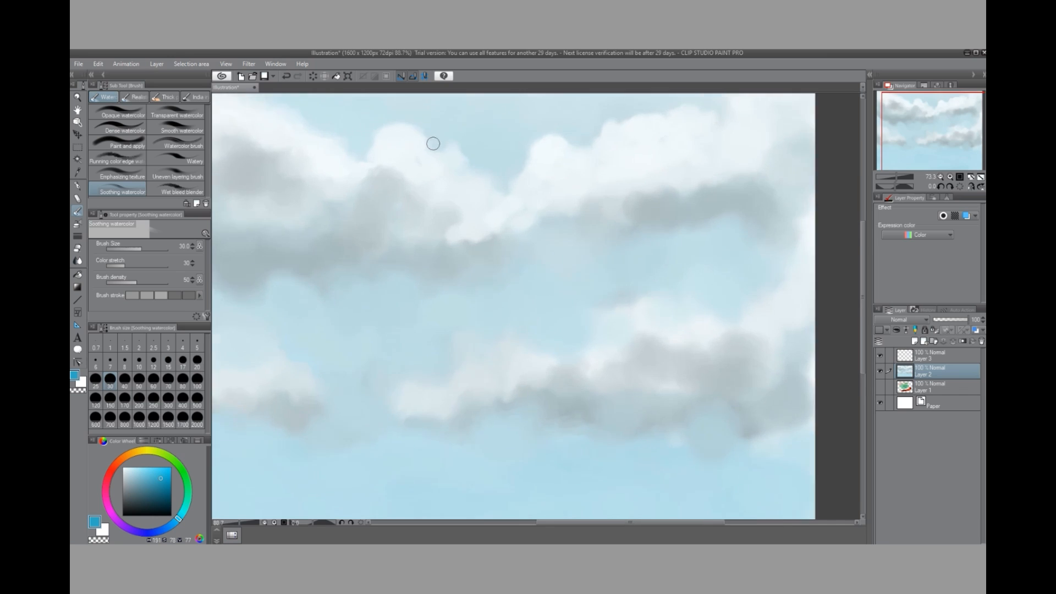
scroll(457, 188, "up", 3)
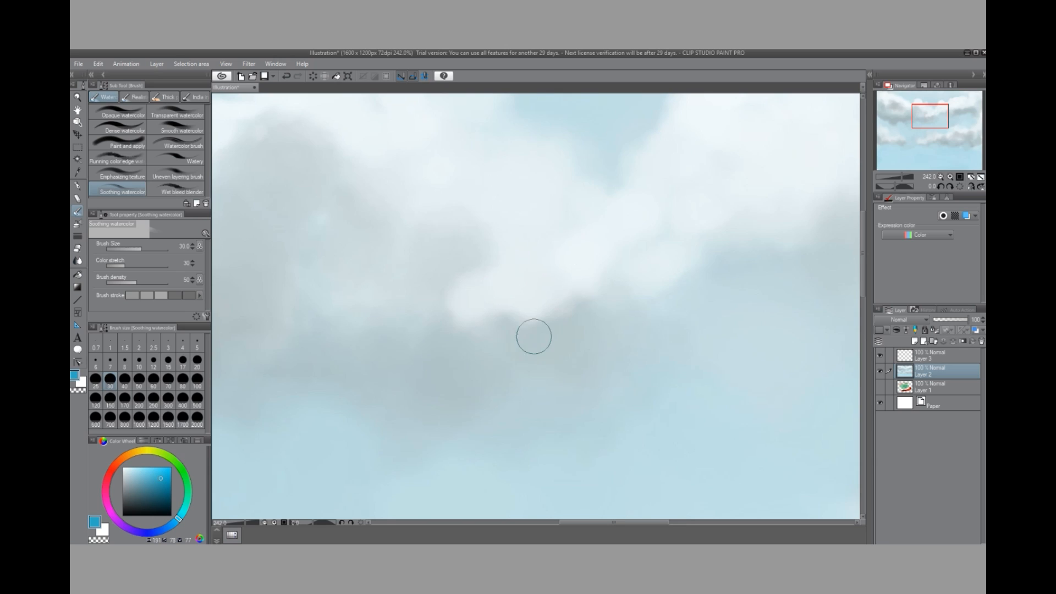
left_click(505, 324)
left_click(517, 313)
mouse_move(514, 314)
left_mouse_down()
mouse_move(446, 321)
mouse_move(508, 324)
mouse_move(504, 301)
mouse_move(471, 315)
mouse_move(527, 295)
mouse_move(455, 335)
left_mouse_up()
mouse_move(492, 290)
left_mouse_down()
mouse_move(452, 314)
mouse_move(422, 304)
mouse_move(452, 306)
mouse_move(441, 325)
mouse_move(472, 311)
mouse_move(558, 310)
mouse_move(540, 335)
mouse_move(550, 313)
mouse_move(498, 324)
left_mouse_up()
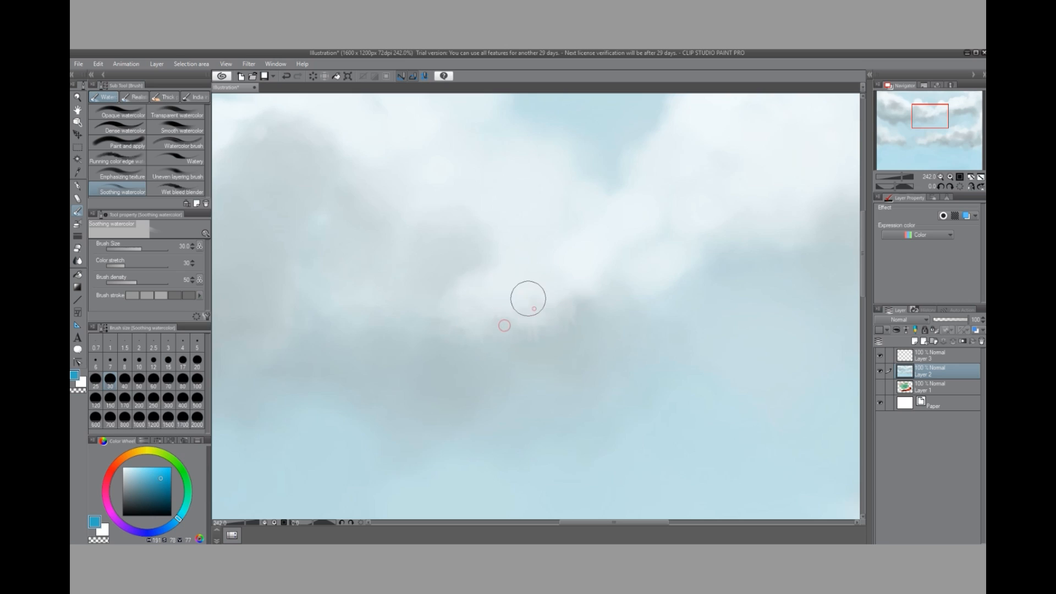
Step: Smudge the rest of that white-to-gray edge with Soothing watercolor, raising the brush size to 70
left_click_drag(544, 298, 527, 310)
left_click_drag(554, 304, 565, 328)
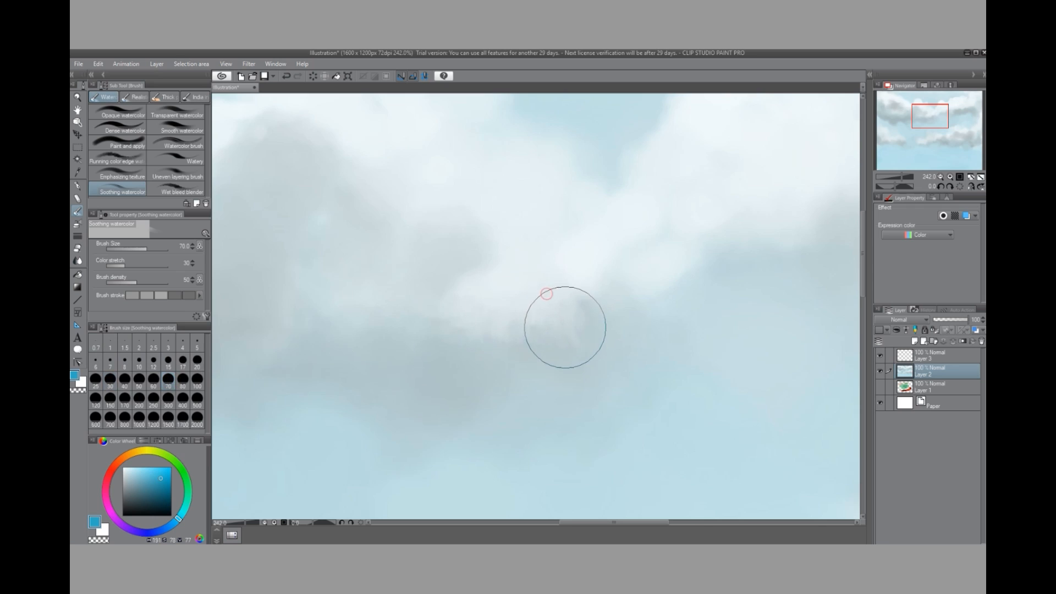
left_click_drag(497, 311, 489, 342)
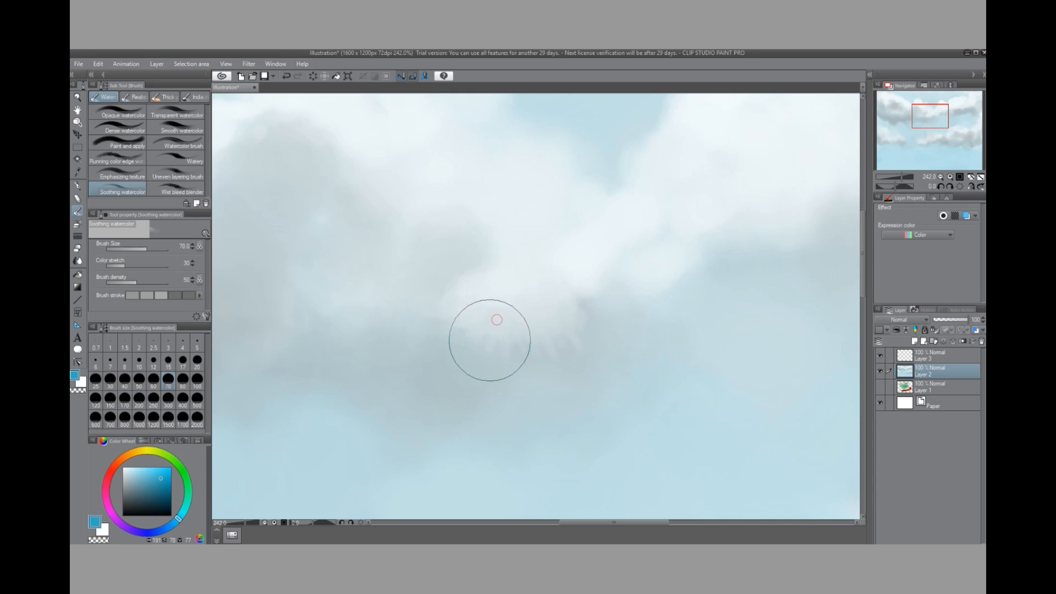
mouse_move(472, 287)
left_mouse_down()
mouse_move(441, 283)
mouse_move(459, 350)
mouse_move(468, 352)
mouse_move(480, 316)
mouse_move(473, 335)
mouse_move(494, 318)
mouse_move(512, 323)
mouse_move(485, 312)
mouse_move(474, 315)
mouse_move(479, 341)
mouse_move(546, 347)
mouse_move(517, 357)
mouse_move(532, 309)
mouse_move(529, 320)
mouse_move(518, 303)
mouse_move(496, 322)
mouse_move(499, 302)
mouse_move(515, 292)
mouse_move(548, 321)
mouse_move(523, 337)
mouse_move(552, 333)
mouse_move(535, 315)
mouse_move(580, 307)
mouse_move(534, 290)
mouse_move(564, 296)
mouse_move(526, 270)
mouse_move(520, 292)
mouse_move(567, 264)
mouse_move(568, 283)
mouse_move(545, 265)
mouse_move(500, 283)
left_mouse_up()
scroll(546, 240, "down", 4)
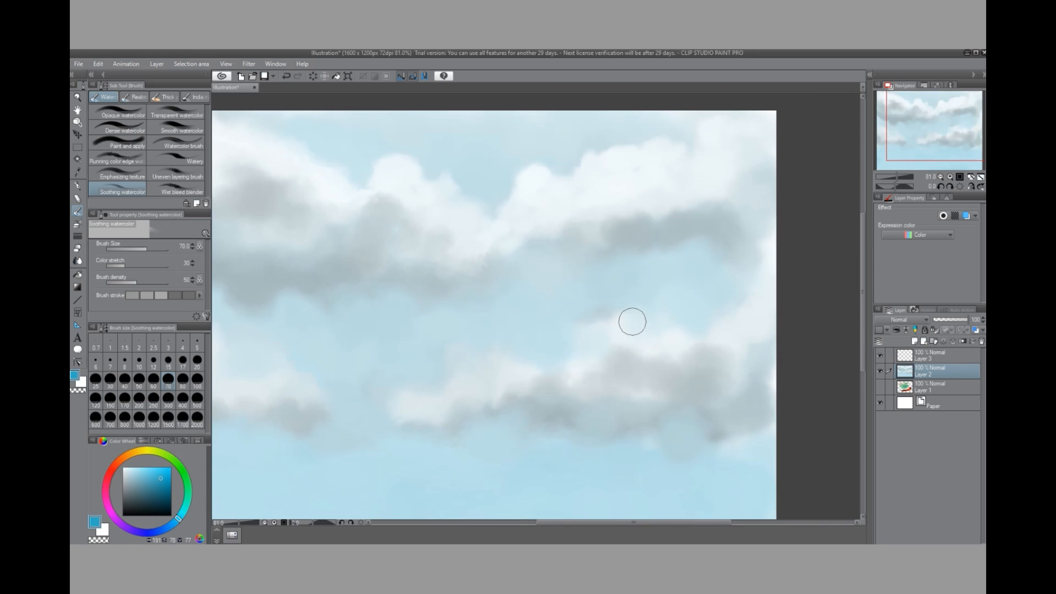
scroll(448, 237, "up", 5)
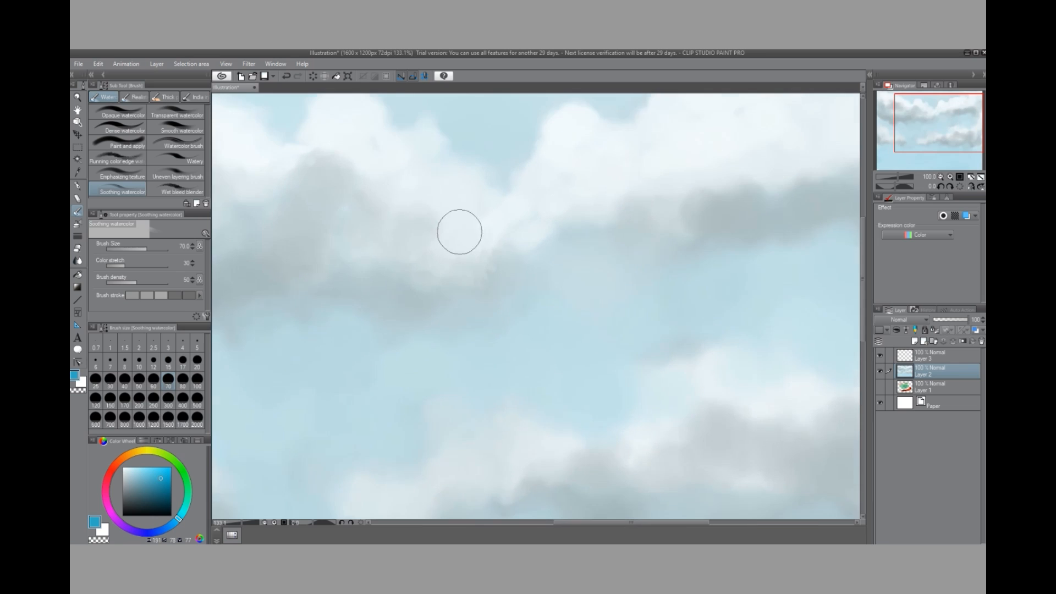
Step: Hide the cloud layer and select the empty layer above it
scroll(505, 281, "down", 3)
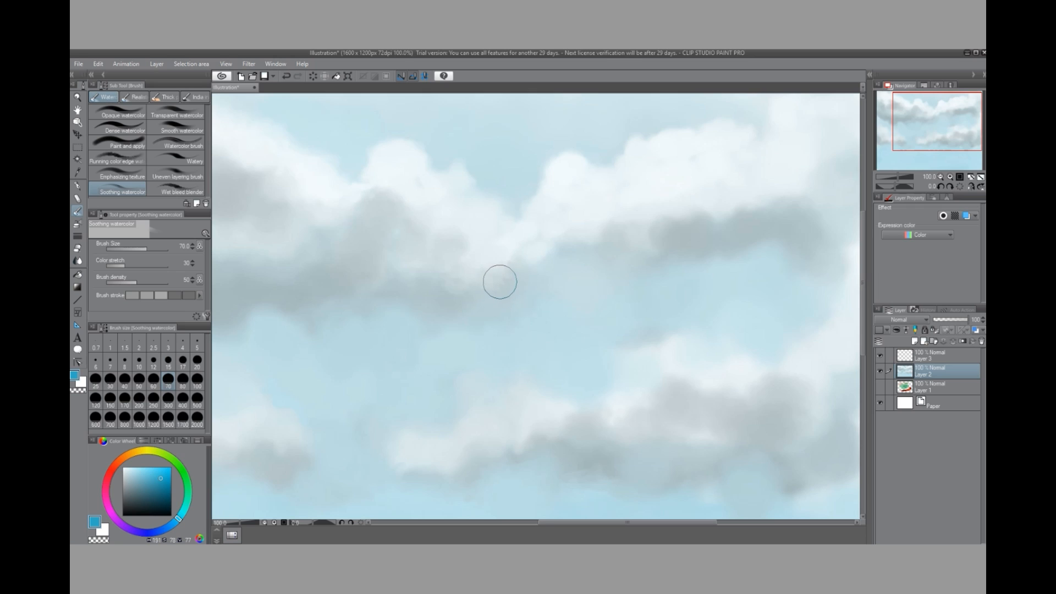
scroll(502, 281, "down", 3)
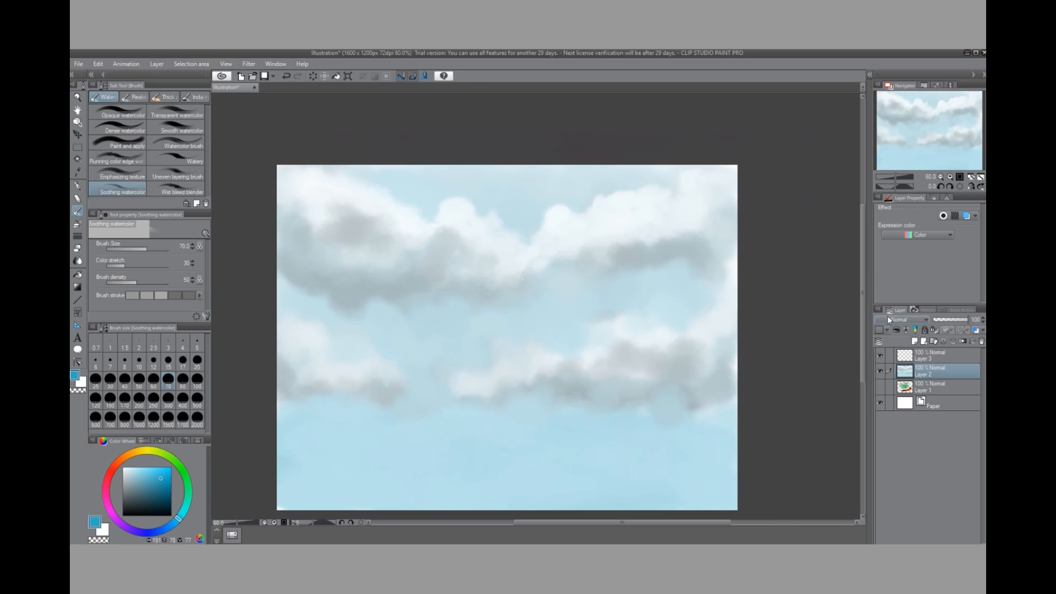
left_click(878, 374)
left_click(906, 357)
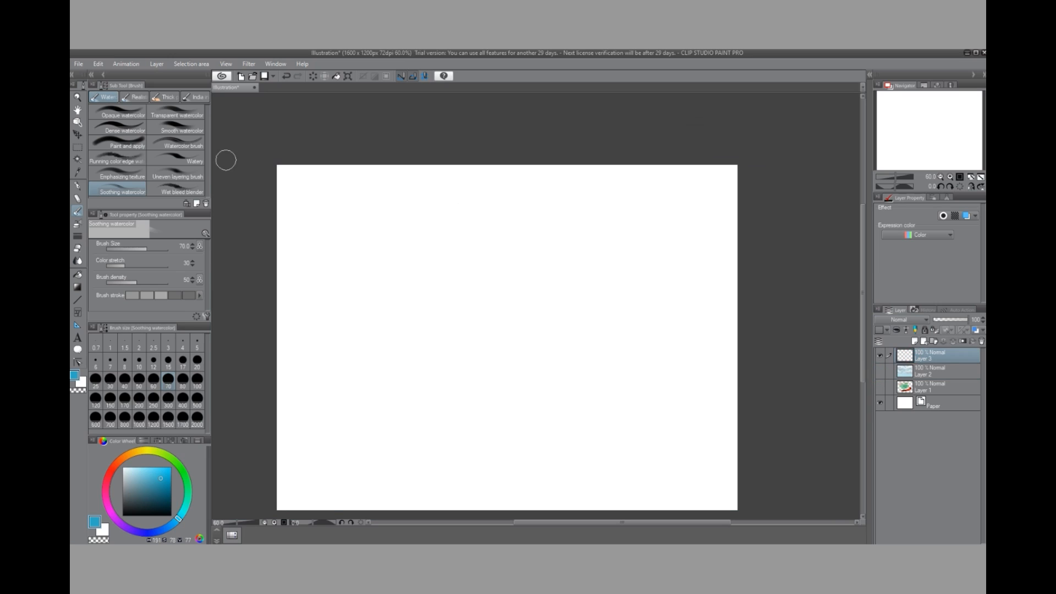
Step: Test the Transparent watercolor brush at size 100 with overlapping blue strokes across the middle of the canvas
left_click(188, 113)
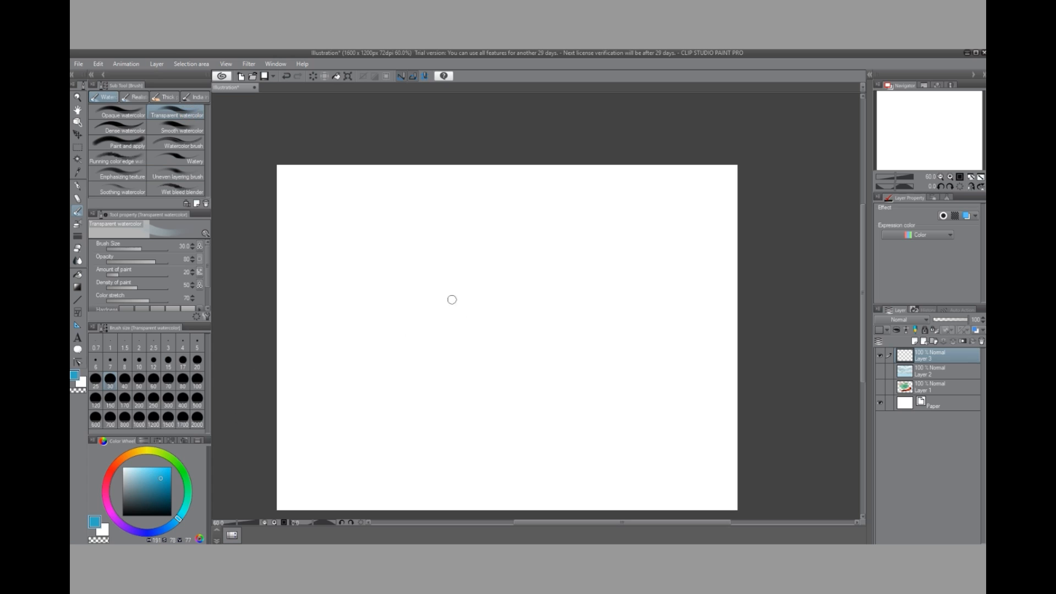
left_click(194, 379)
mouse_move(375, 304)
left_mouse_down()
mouse_move(400, 290)
mouse_move(614, 268)
mouse_move(531, 284)
mouse_move(438, 345)
mouse_move(494, 298)
left_mouse_up()
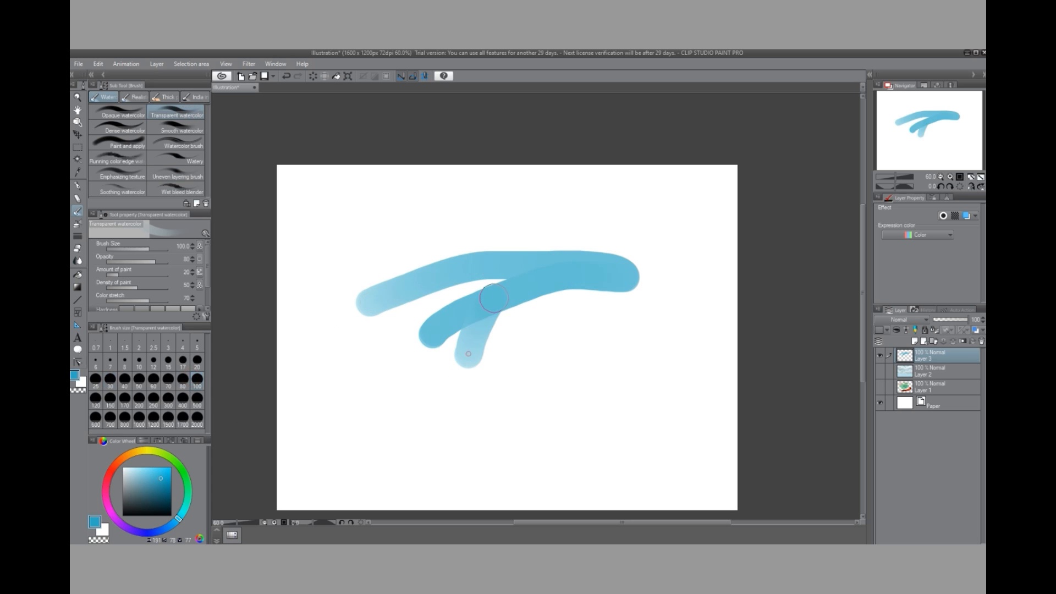
mouse_move(529, 246)
left_mouse_down()
mouse_move(510, 325)
mouse_move(519, 346)
mouse_move(577, 241)
mouse_move(589, 252)
mouse_move(540, 335)
mouse_move(563, 278)
mouse_move(596, 248)
mouse_move(572, 306)
mouse_move(617, 261)
mouse_move(584, 321)
mouse_move(499, 280)
mouse_move(417, 260)
mouse_move(332, 313)
left_mouse_up()
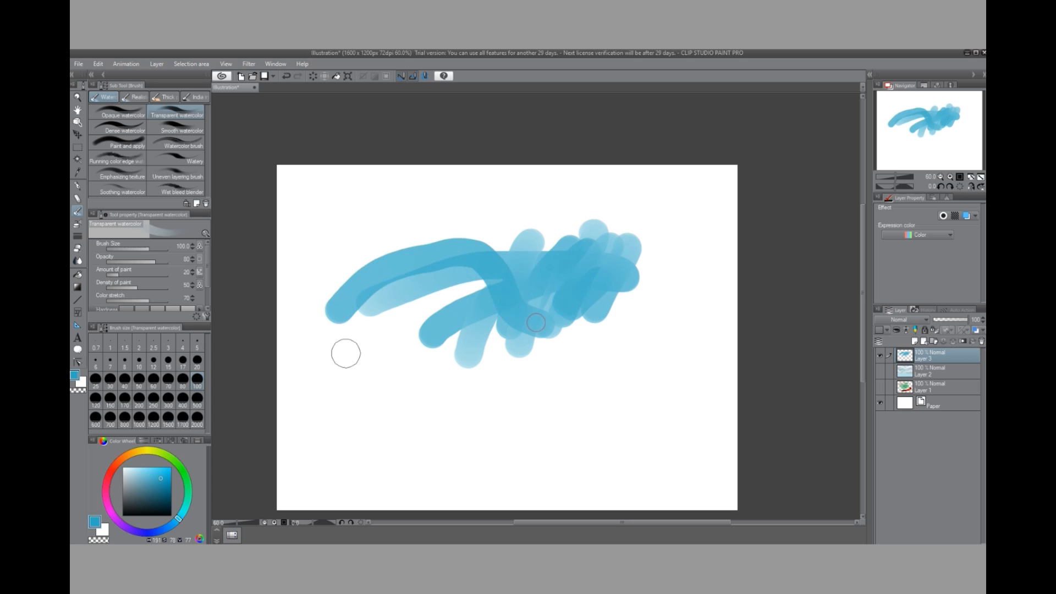
mouse_move(345, 353)
left_mouse_down()
mouse_move(506, 242)
mouse_move(426, 344)
left_mouse_up()
mouse_move(366, 368)
left_mouse_down()
mouse_move(538, 269)
mouse_move(559, 193)
mouse_move(406, 386)
mouse_move(386, 400)
left_mouse_up()
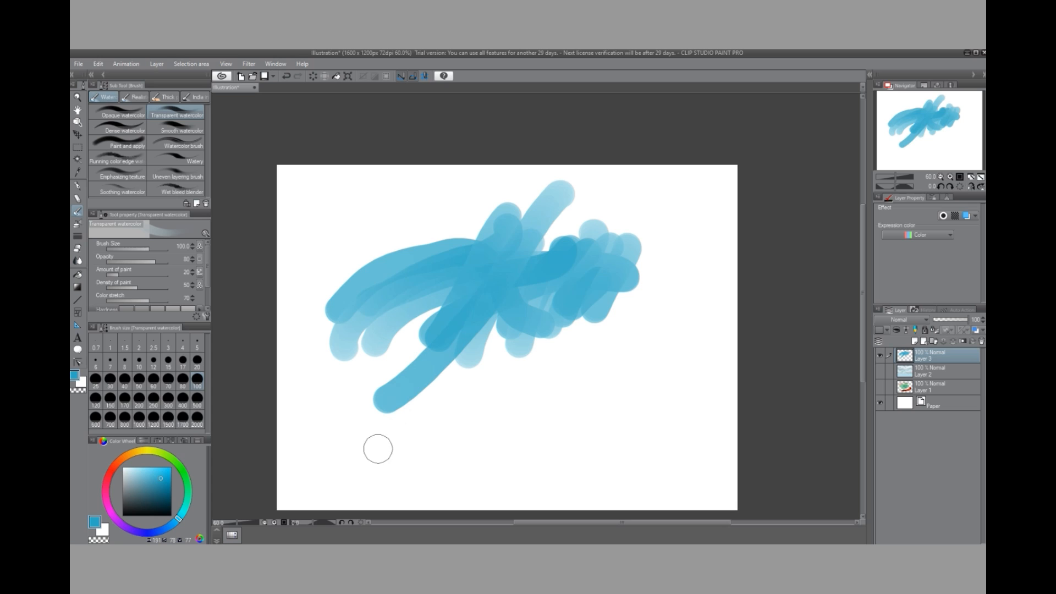
mouse_move(410, 433)
left_mouse_down()
mouse_move(487, 411)
mouse_move(471, 350)
mouse_move(404, 366)
mouse_move(380, 410)
mouse_move(399, 350)
mouse_move(529, 246)
mouse_move(548, 260)
mouse_move(449, 375)
mouse_move(456, 384)
mouse_move(571, 313)
mouse_move(458, 410)
mouse_move(564, 378)
left_mouse_up()
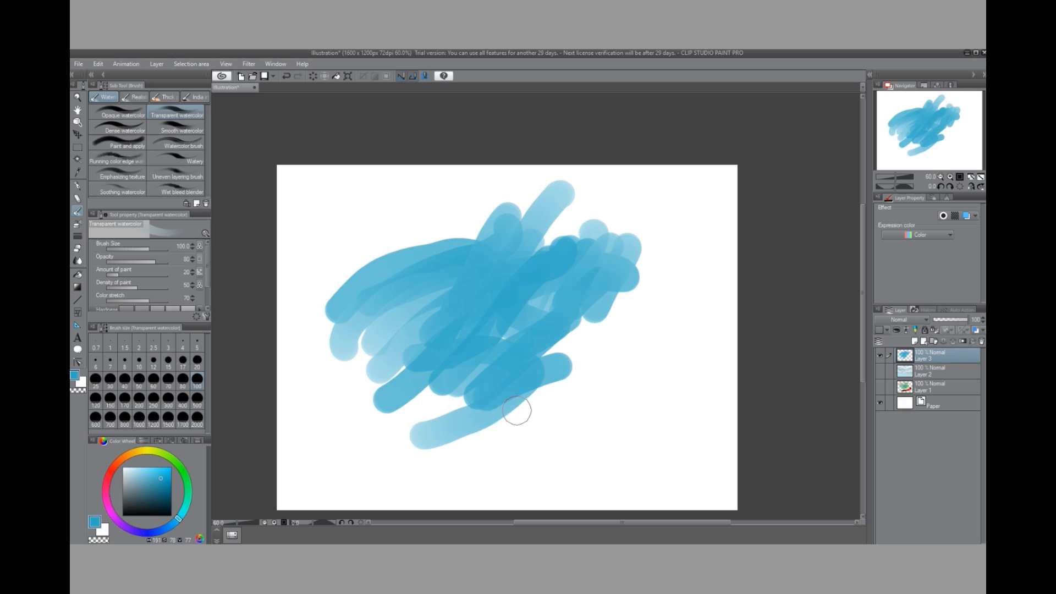
Step: Add single blue Transparent watercolor dabs and build up a layered horizontal band near the canvas's lower edge
left_click(549, 398)
left_click(650, 380)
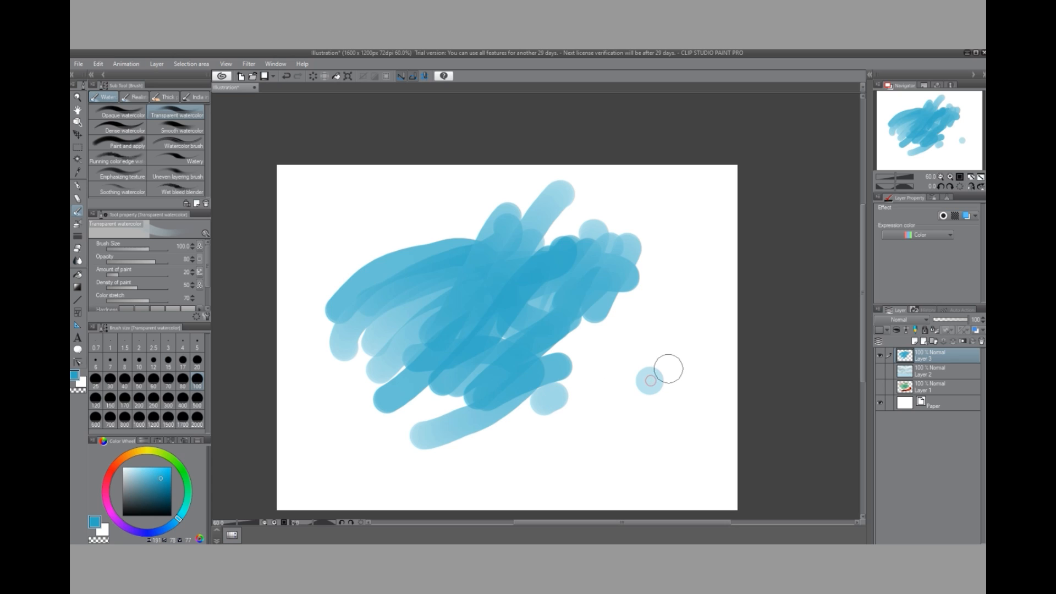
left_click_drag(509, 439, 641, 443)
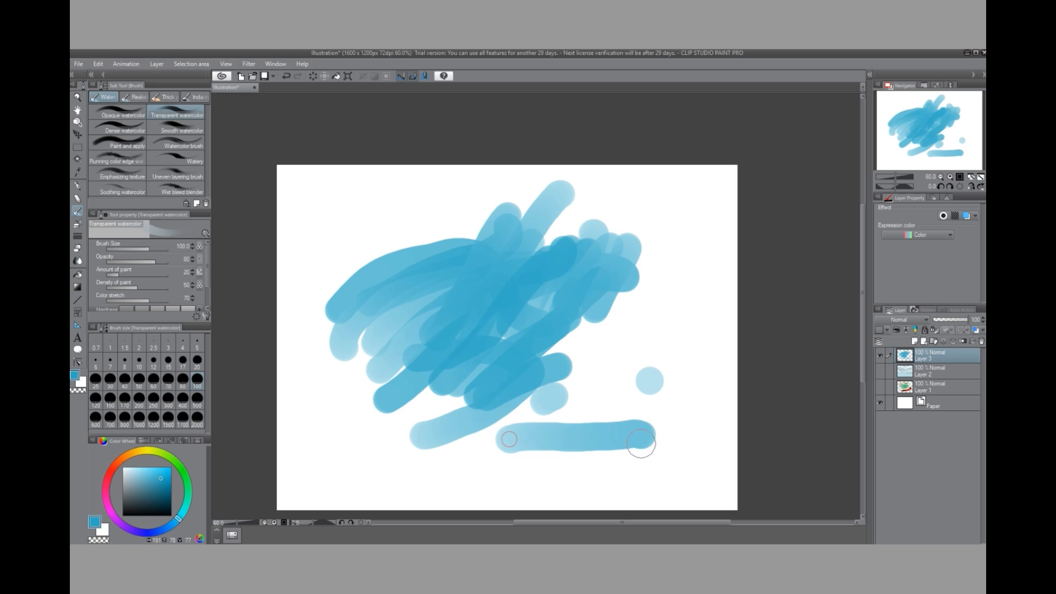
left_click(672, 432)
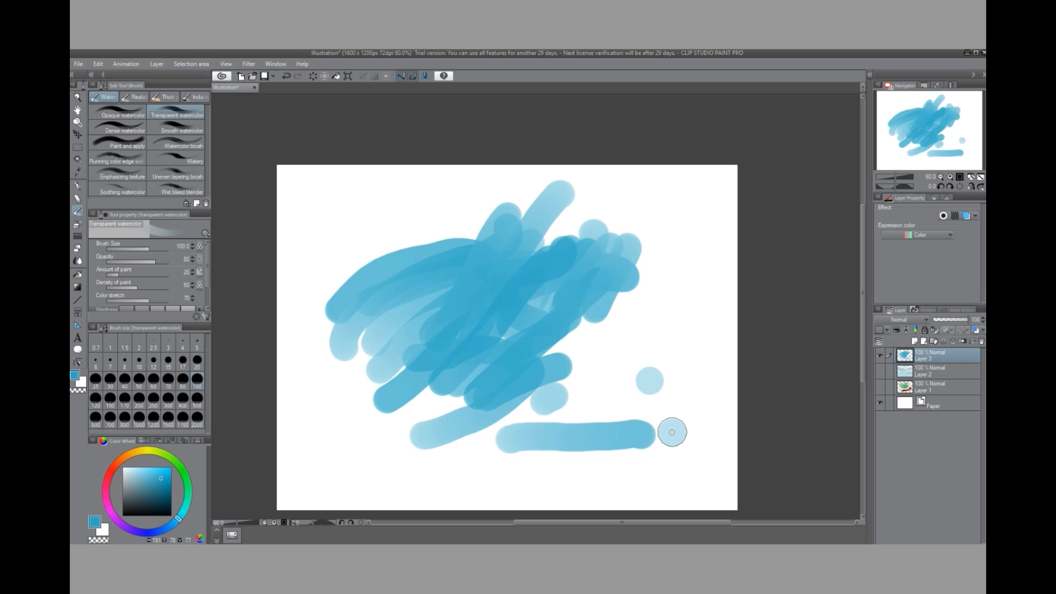
mouse_move(671, 432)
left_mouse_down()
mouse_move(468, 443)
mouse_move(644, 427)
mouse_move(669, 436)
mouse_move(701, 420)
left_mouse_up()
mouse_move(592, 427)
left_mouse_down()
mouse_move(462, 445)
mouse_move(654, 427)
mouse_move(512, 437)
left_mouse_up()
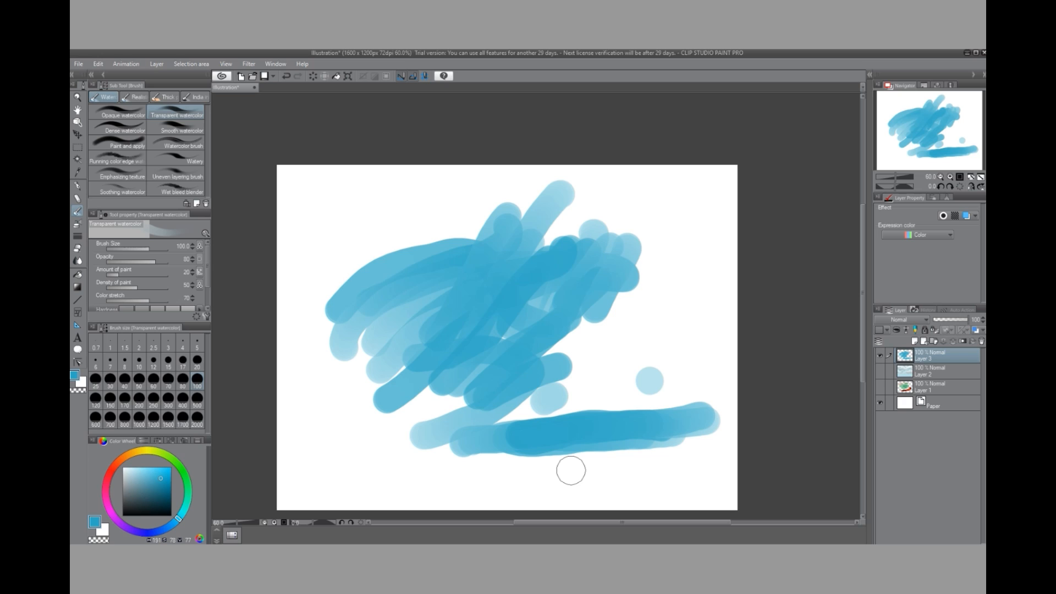
left_click(433, 187)
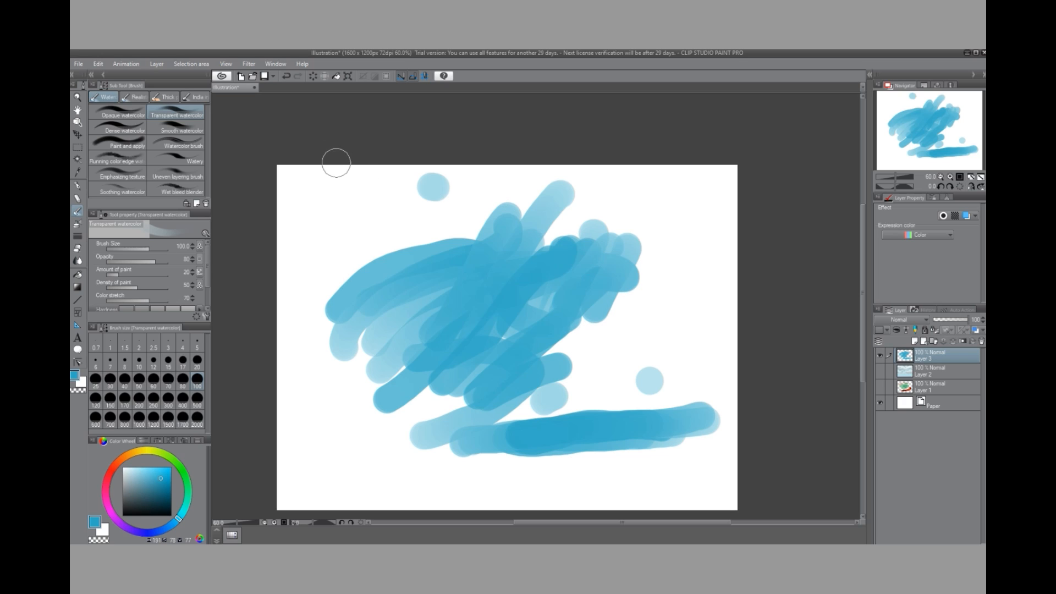
Step: Undo all the Transparent watercolor test strokes until the layer is empty
left_click(286, 76)
left_click(285, 77)
left_click(285, 77)
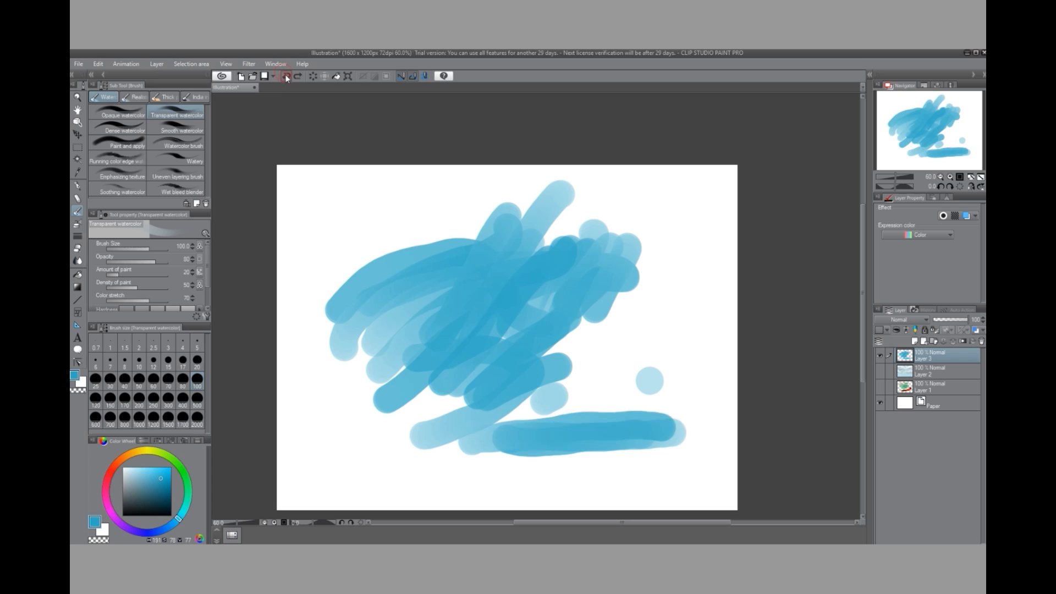
left_click(285, 75)
left_click(285, 75)
left_click(287, 77)
left_click(288, 78)
left_click(287, 76)
left_click(287, 76)
left_click(287, 76)
left_click(287, 76)
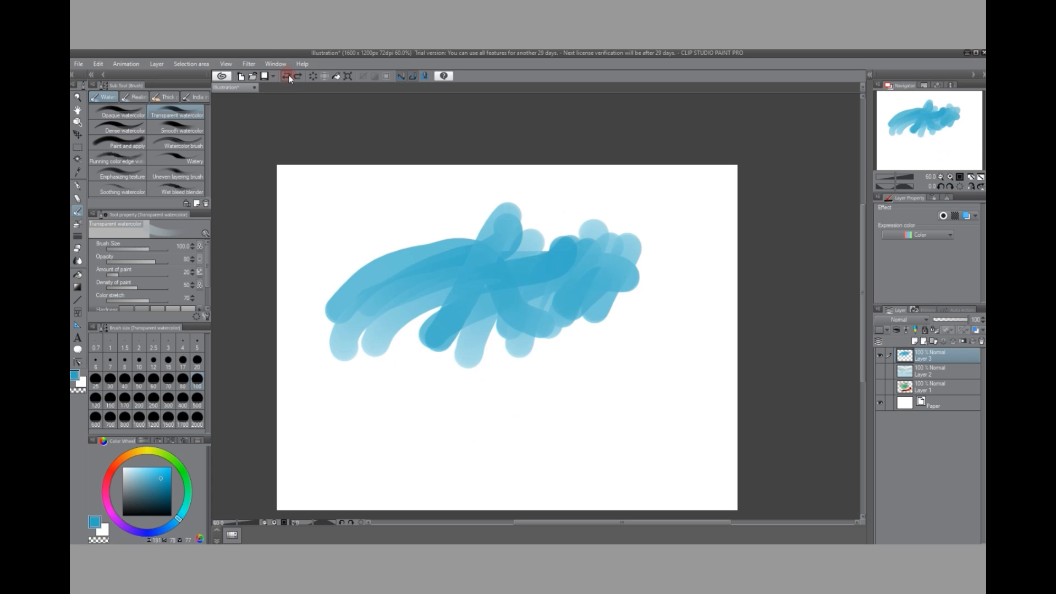
left_click(287, 76)
left_click(287, 77)
left_click(287, 76)
left_click(288, 75)
left_click(287, 75)
left_click(285, 74)
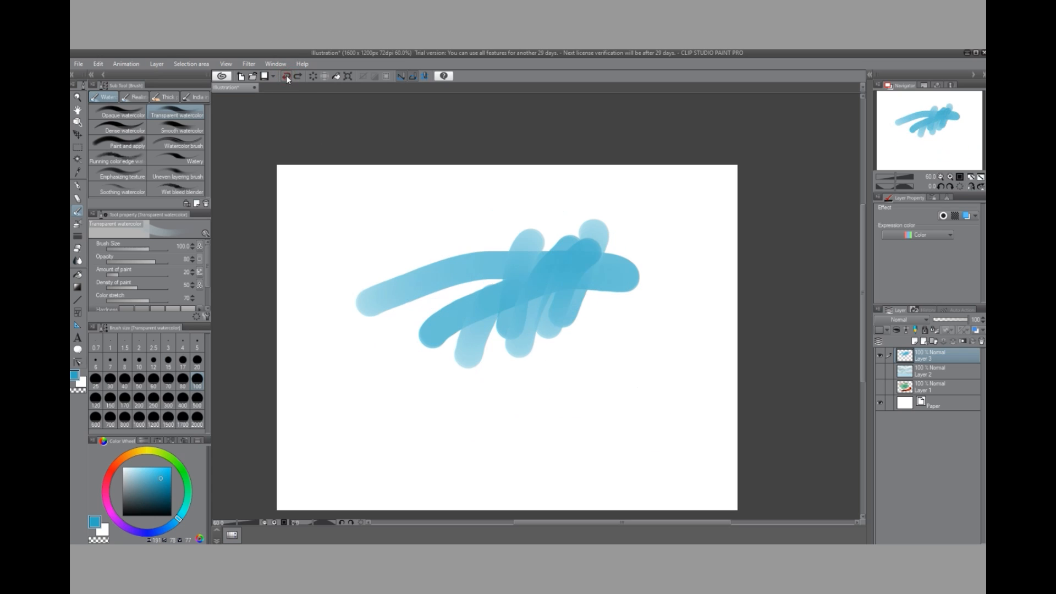
left_click(286, 76)
left_click(285, 77)
left_click(287, 77)
left_click(288, 76)
left_click(287, 76)
left_click(285, 77)
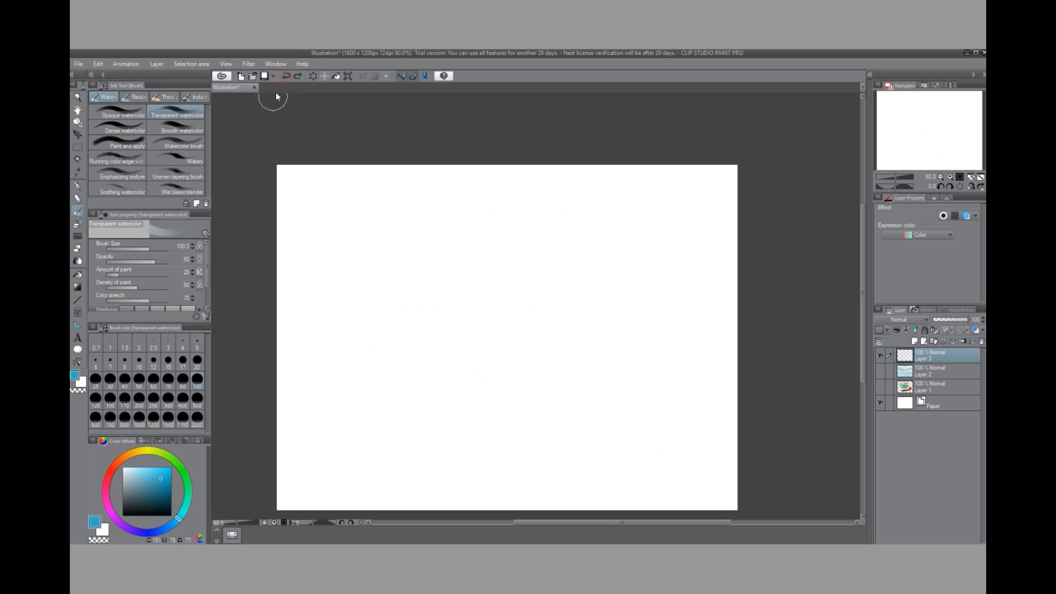
Step: Test the Smooth watercolor brush at size 100 with several diagonal blue strokes in the middle of the canvas
left_click(189, 131)
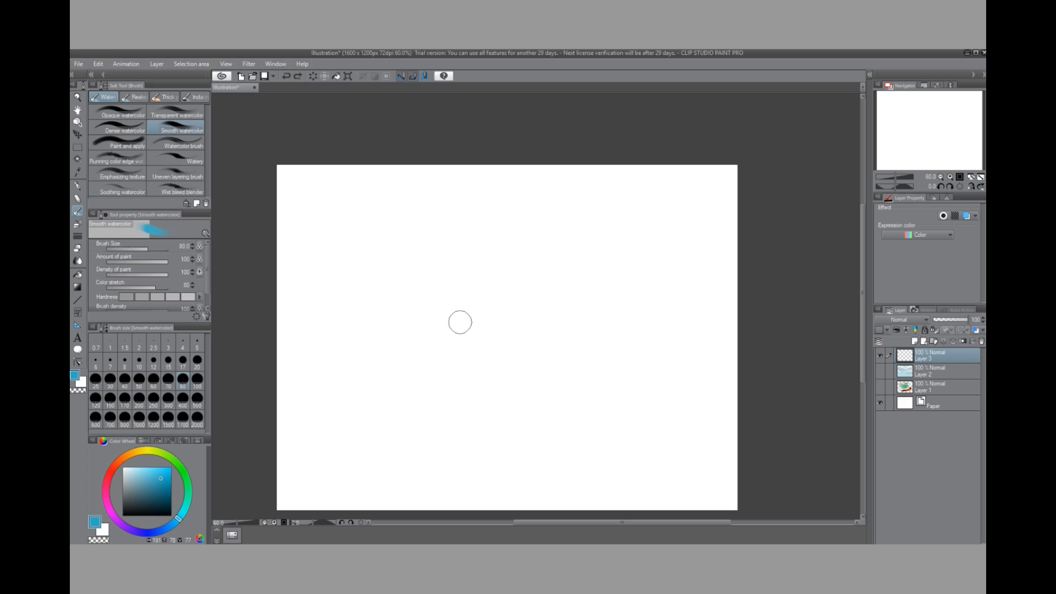
left_click(194, 384)
left_click_drag(623, 247, 418, 351)
left_click_drag(412, 396, 538, 323)
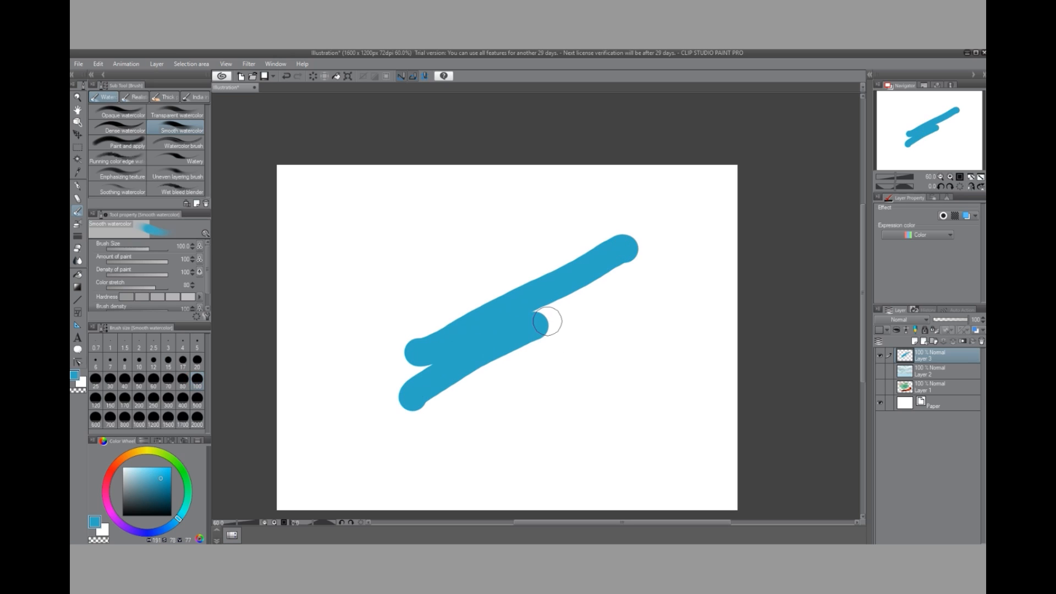
mouse_move(490, 392)
left_mouse_down()
mouse_move(620, 315)
mouse_move(486, 394)
left_mouse_up()
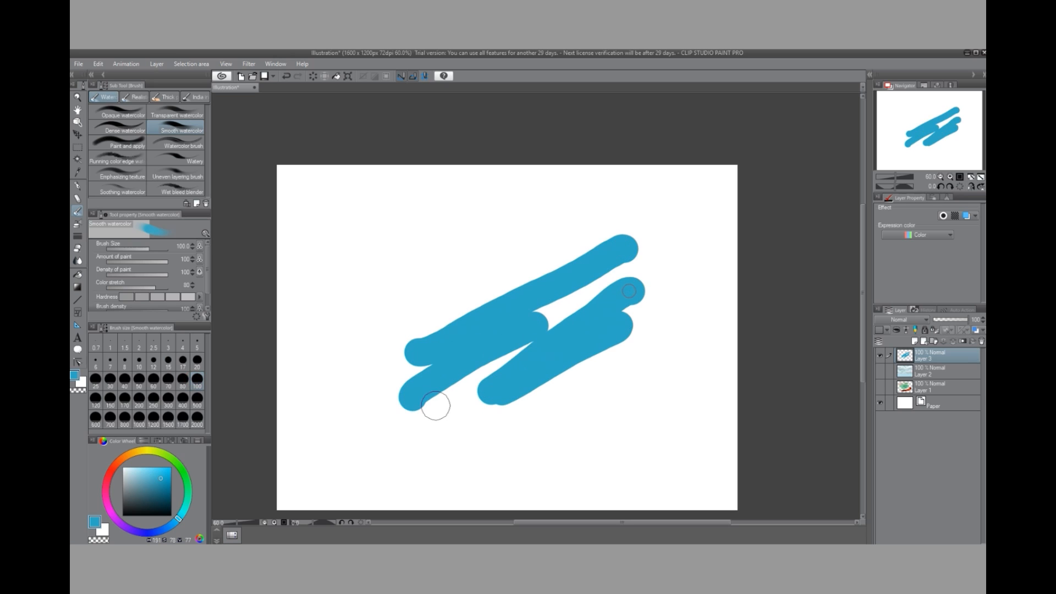
Step: Undo all the Smooth watercolor strokes
left_click(286, 76)
left_click(286, 77)
left_click(287, 77)
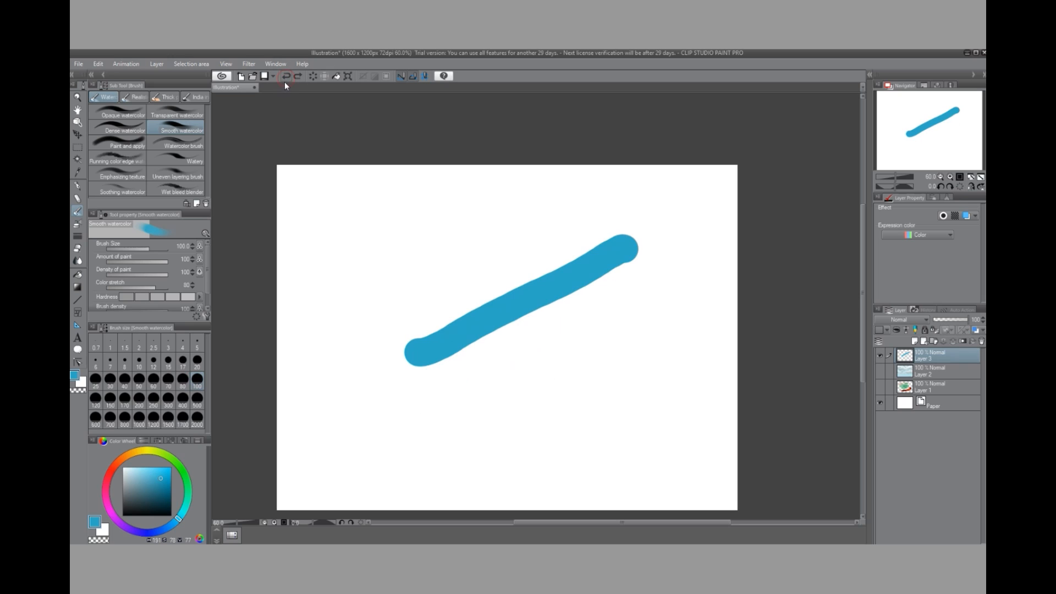
left_click(285, 75)
Step: Paint blue strokes with Watercolor brush at size 100 mid-canvas and cover them with orange-red strokes so the colors mix
left_click(177, 144)
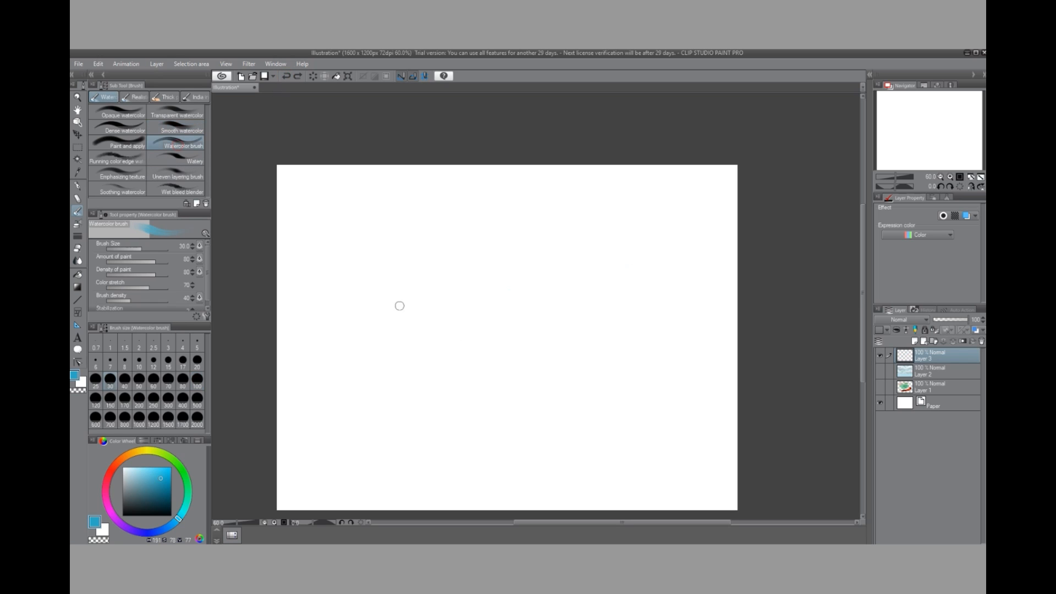
left_click(196, 385)
mouse_move(379, 293)
left_mouse_down()
mouse_move(417, 278)
mouse_move(542, 290)
mouse_move(564, 260)
mouse_move(458, 318)
mouse_move(334, 363)
mouse_move(557, 321)
mouse_move(540, 313)
mouse_move(451, 368)
mouse_move(422, 373)
mouse_move(515, 332)
mouse_move(516, 314)
mouse_move(566, 302)
mouse_move(500, 313)
left_mouse_up()
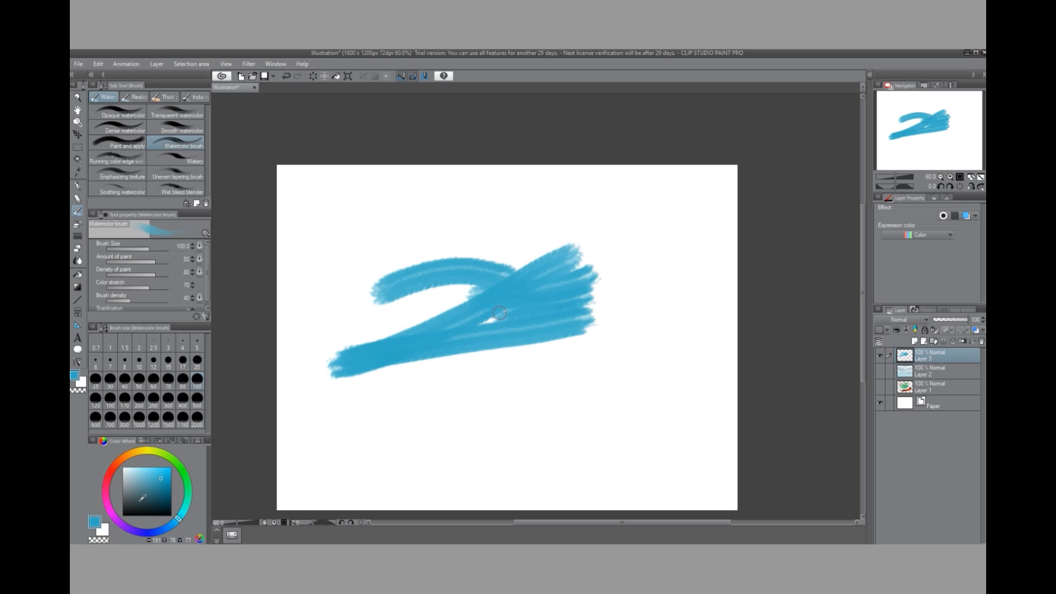
left_click(115, 467)
mouse_move(366, 355)
left_mouse_down()
mouse_move(598, 296)
mouse_move(483, 367)
mouse_move(614, 319)
mouse_move(633, 270)
mouse_move(486, 295)
mouse_move(474, 287)
mouse_move(593, 243)
mouse_move(398, 268)
mouse_move(413, 279)
mouse_move(364, 293)
mouse_move(482, 272)
mouse_move(399, 305)
mouse_move(441, 312)
mouse_move(558, 296)
mouse_move(401, 380)
mouse_move(421, 360)
left_mouse_up()
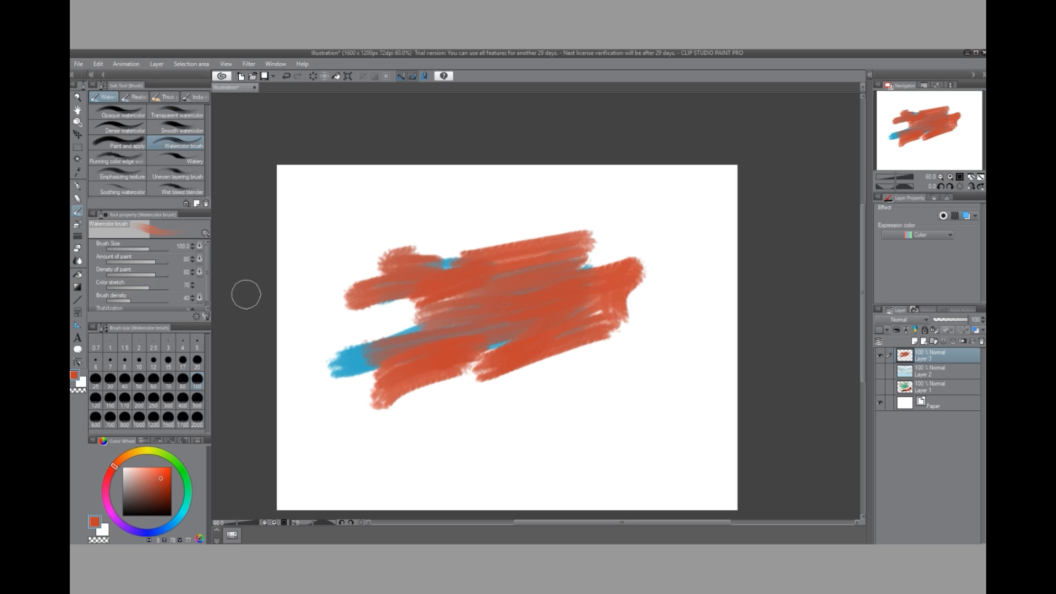
Step: Paint thin orange-red strokes above and below the mixed patch with the Watery brush at size 50
left_click(182, 159)
mouse_move(407, 234)
left_mouse_down()
mouse_move(531, 217)
mouse_move(612, 226)
mouse_move(485, 213)
mouse_move(415, 225)
mouse_move(386, 248)
left_mouse_up()
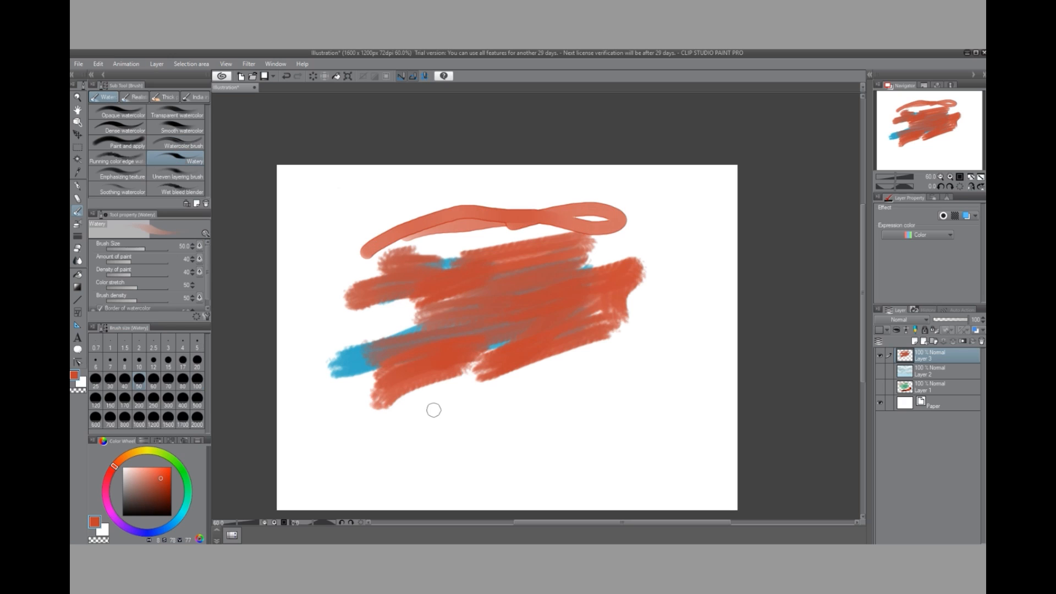
mouse_move(473, 420)
left_mouse_down()
mouse_move(632, 369)
mouse_move(615, 386)
left_mouse_up()
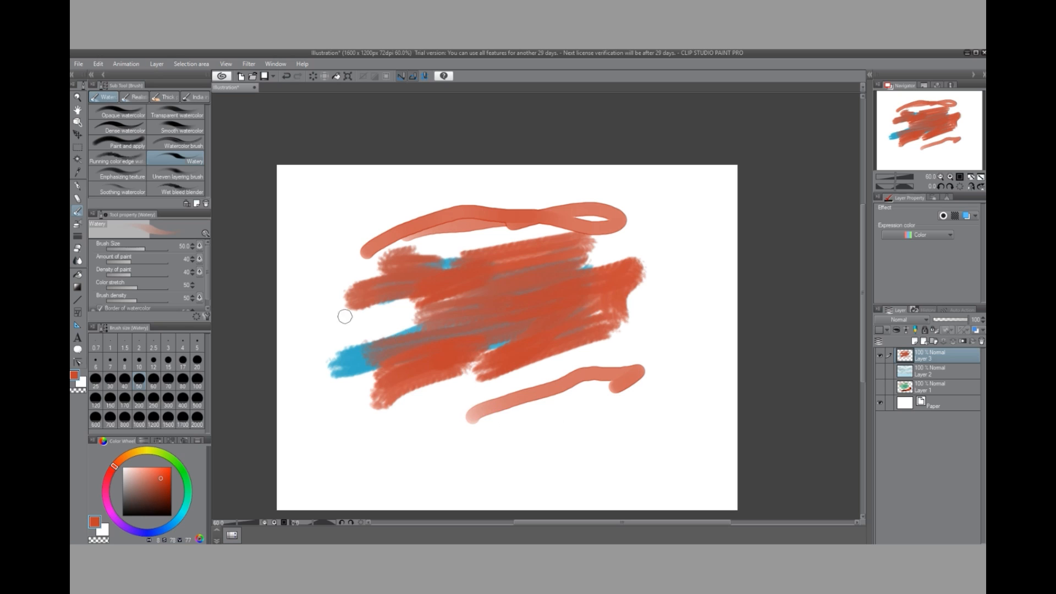
Step: Set the Watery brush size to 250 and paint a wide band along the canvas bottom and a short patch at its upper left
left_click(153, 398)
left_click(397, 443)
mouse_move(397, 442)
left_mouse_down()
mouse_move(461, 449)
mouse_move(627, 430)
mouse_move(487, 451)
mouse_move(384, 448)
left_mouse_up()
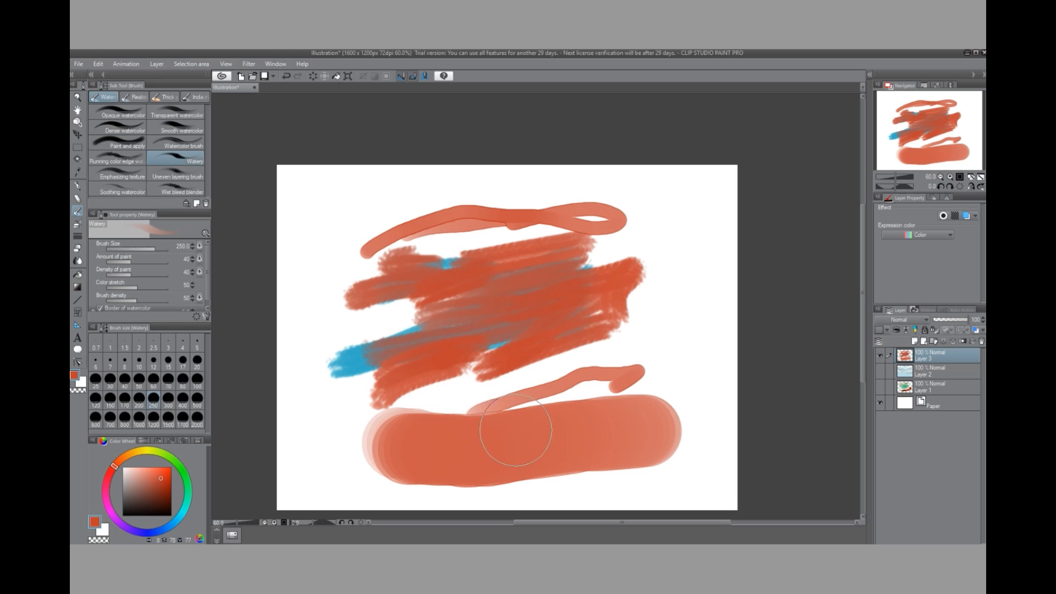
left_click_drag(327, 211, 374, 211)
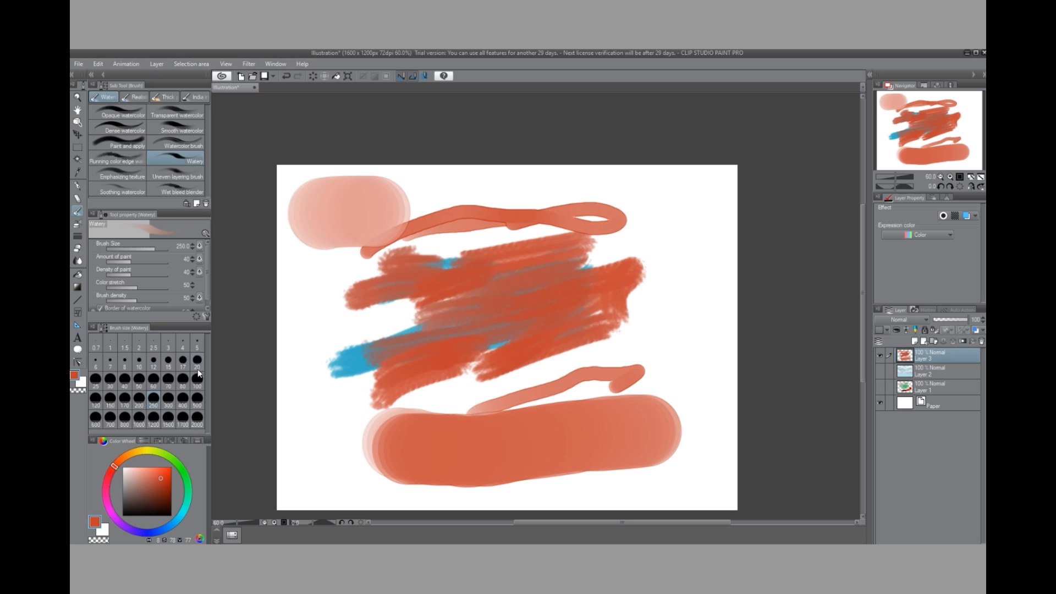
Step: Paint a dense patch on the canvas's right side and a band at its upper right with Watery at size 170, undoing the extra stroke
left_click(124, 397)
left_click_drag(690, 265, 660, 330)
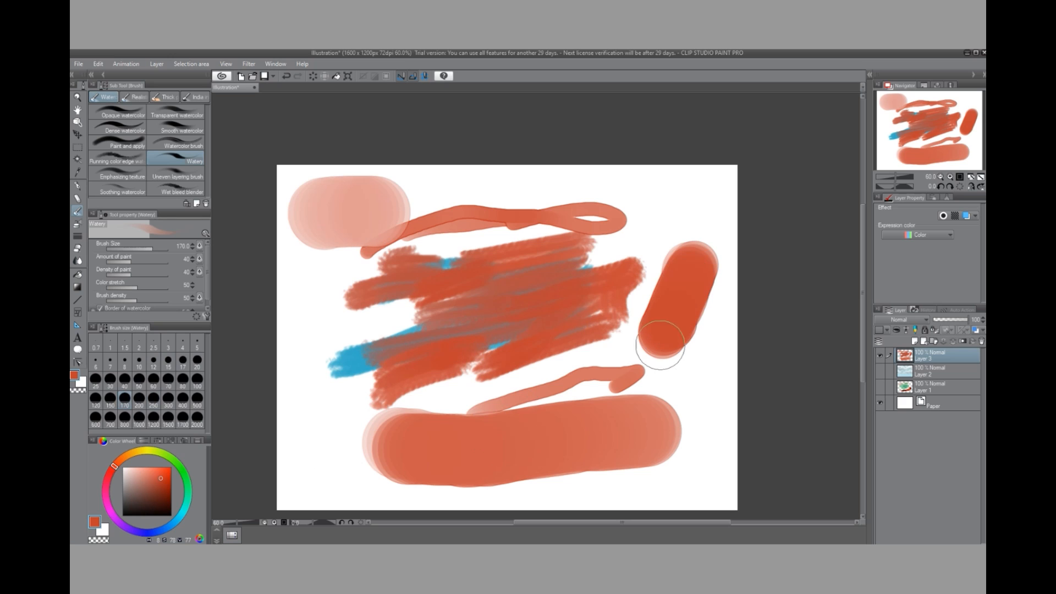
mouse_move(669, 219)
left_mouse_down()
mouse_move(682, 212)
mouse_move(640, 225)
mouse_move(529, 204)
left_mouse_up()
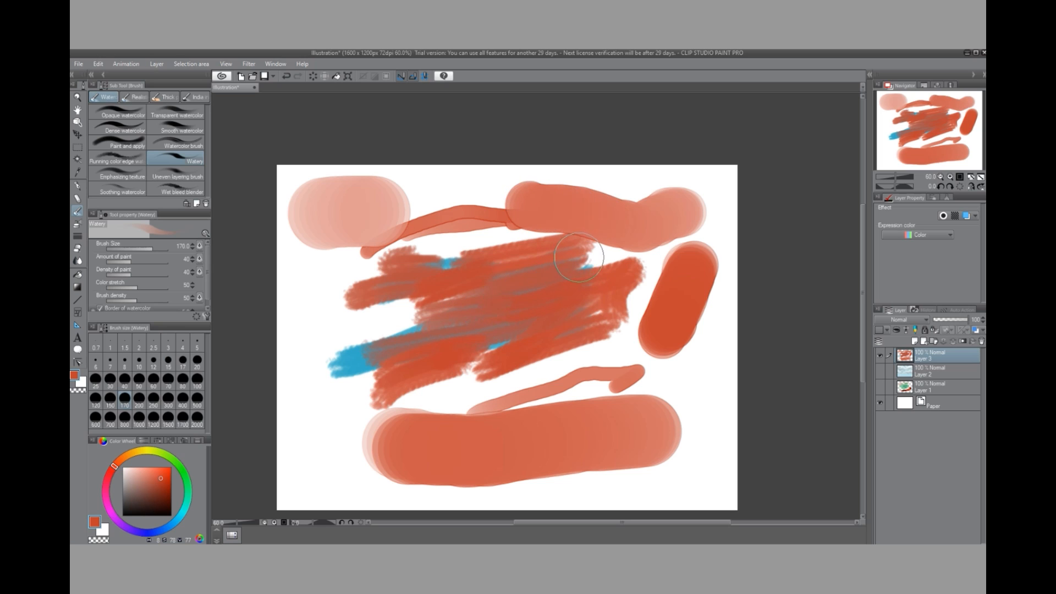
left_click_drag(578, 257, 584, 228)
key("ctrl+z")
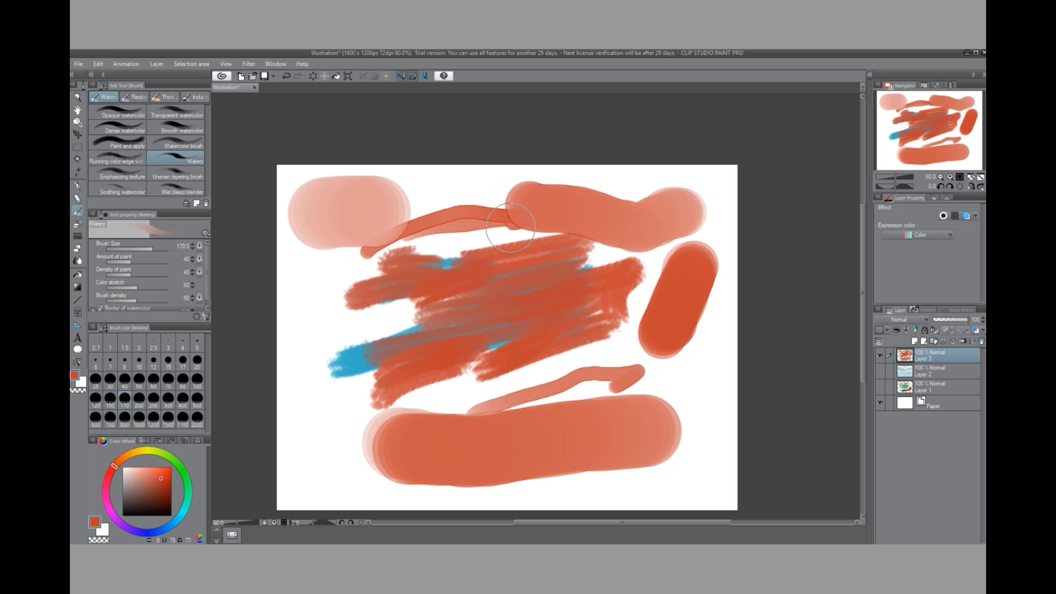
Step: Choose the Uneven layering brush, hide the layer with the red test strokes, and add a new layer above it
left_click(179, 174)
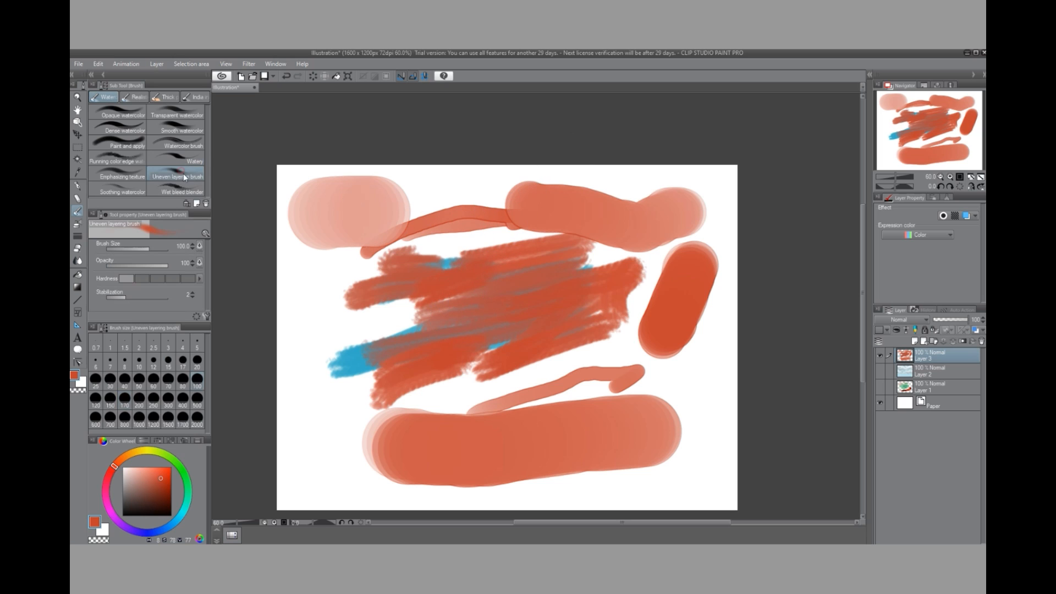
left_click(879, 356)
left_click(913, 342)
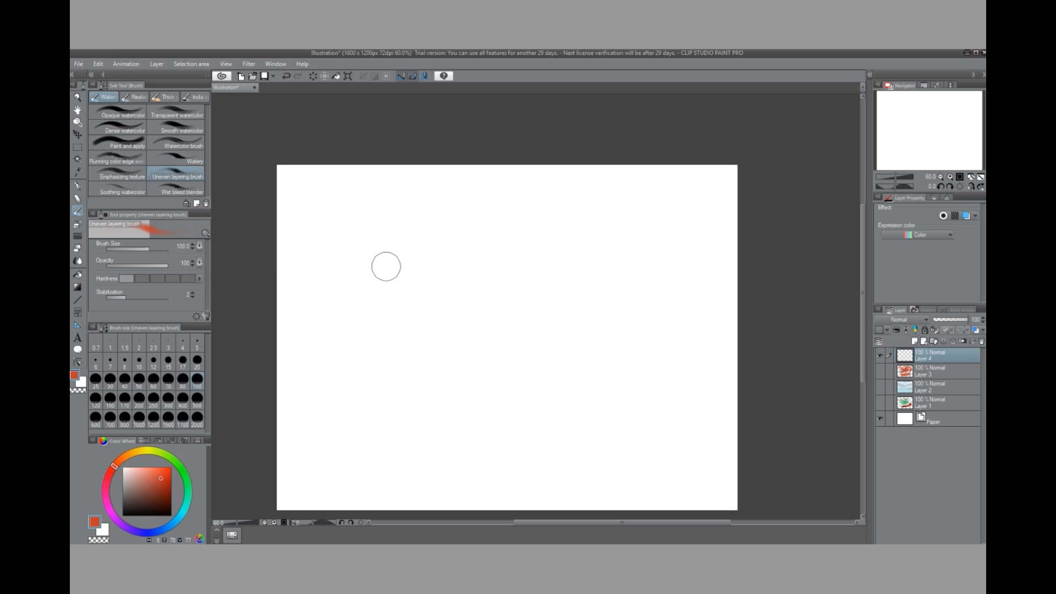
Step: Try overlapping orange-red and blue strokes across the canvas middle with the Uneven layering brush at size 100, and undo them all
mouse_move(412, 298)
left_mouse_down()
mouse_move(556, 273)
mouse_move(655, 277)
mouse_move(476, 304)
mouse_move(445, 297)
left_mouse_up()
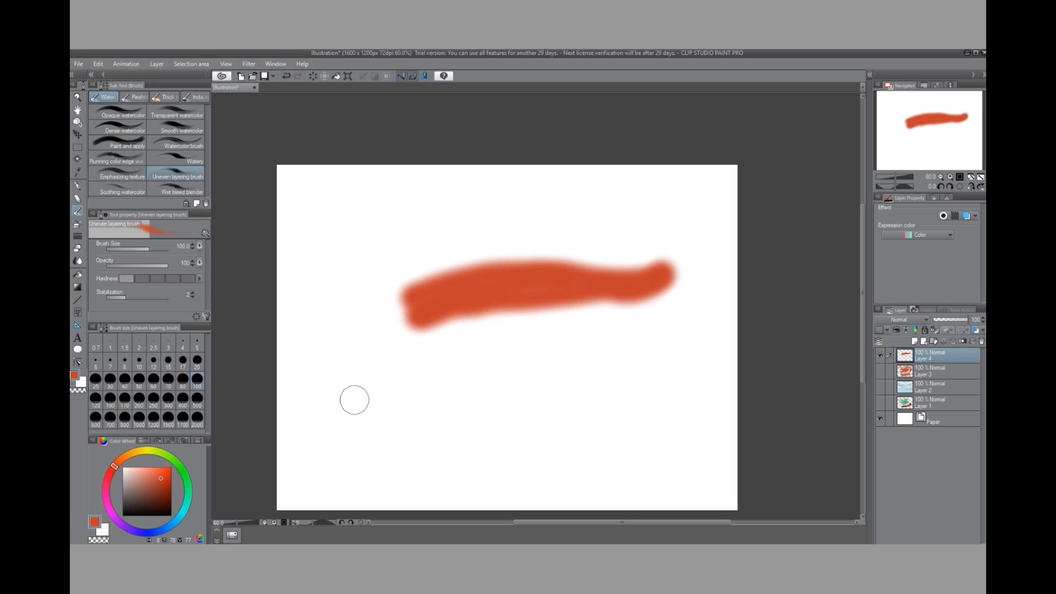
left_click(149, 533)
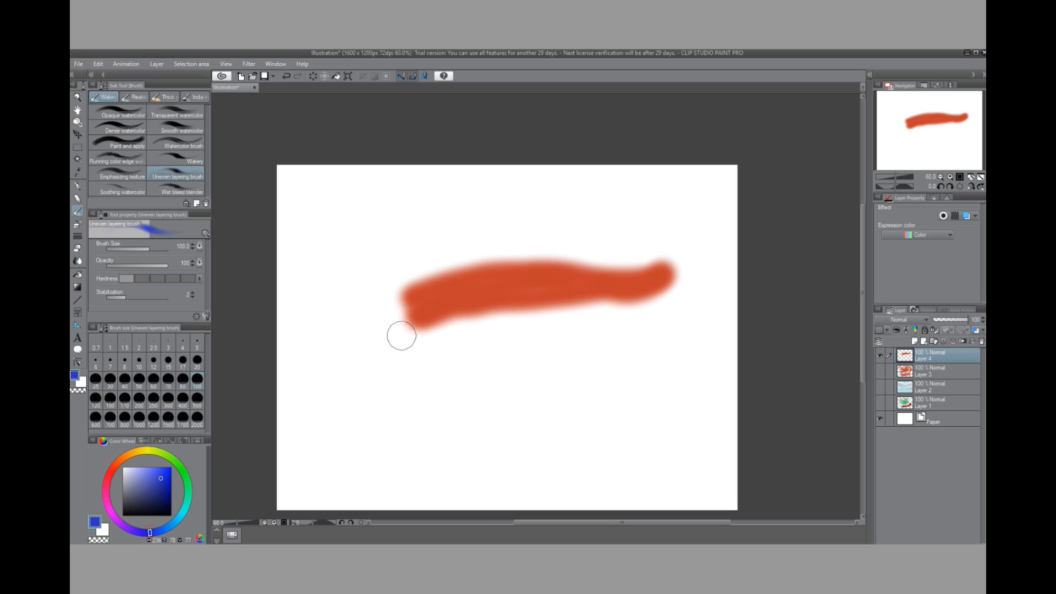
mouse_move(401, 333)
left_mouse_down()
mouse_move(452, 308)
mouse_move(631, 293)
mouse_move(477, 320)
mouse_move(410, 343)
left_mouse_up()
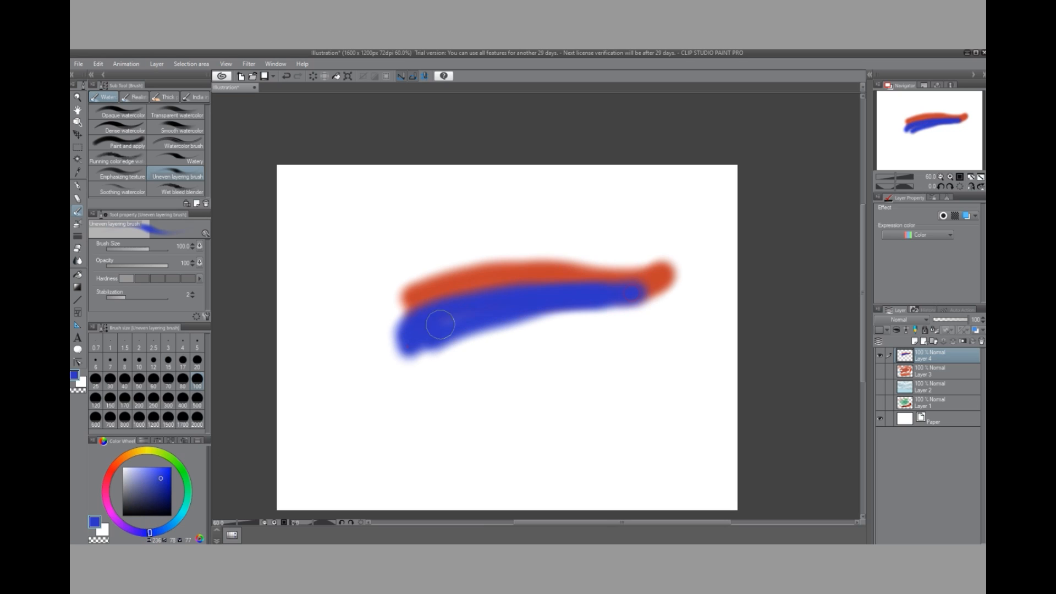
left_click_drag(368, 304, 462, 287)
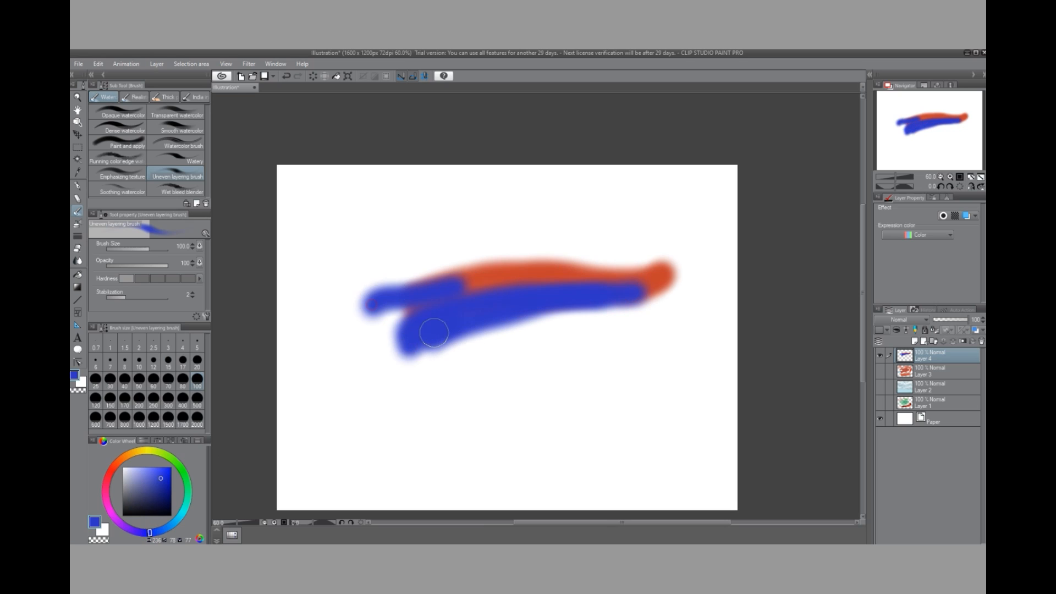
left_click(287, 76)
left_click(286, 77)
left_click(286, 77)
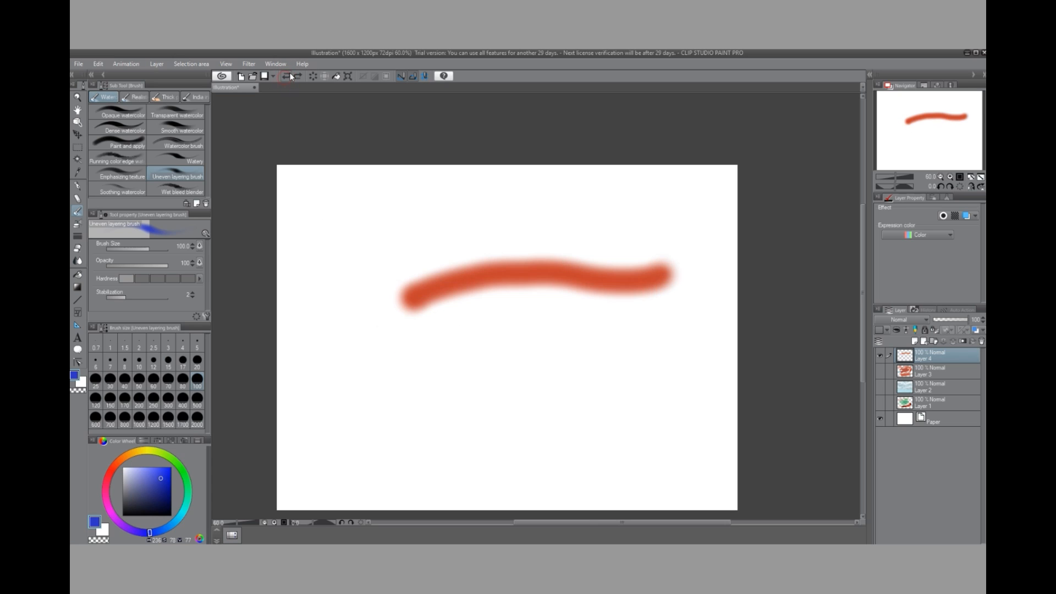
left_click(287, 76)
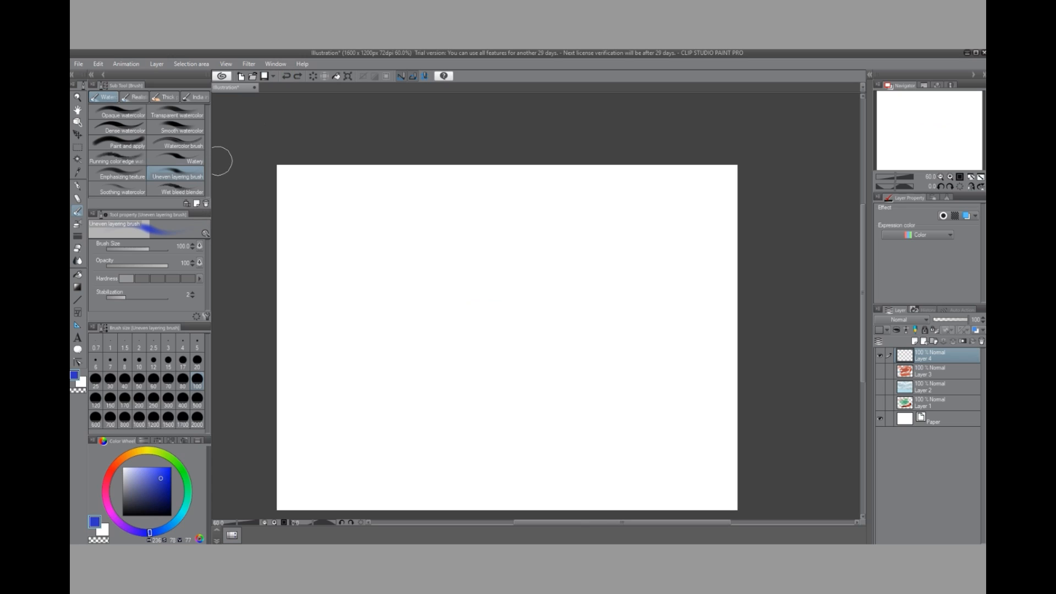
Step: Paint overlapping blue strokes in the canvas middle with the Running color edge watercolor brush at size 60
left_click(139, 159)
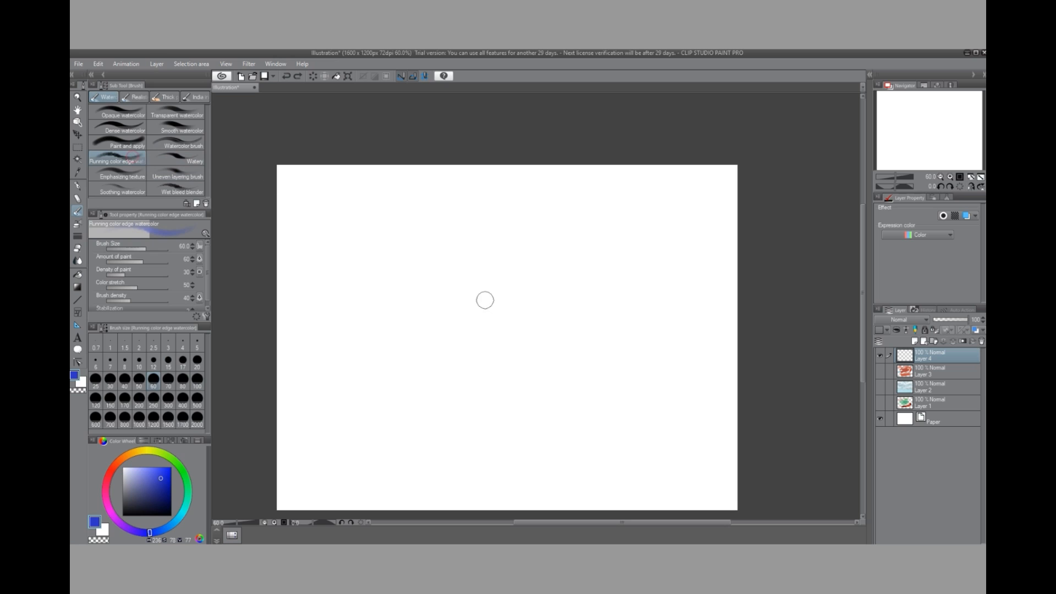
mouse_move(465, 292)
left_mouse_down()
mouse_move(589, 288)
mouse_move(404, 329)
left_mouse_up()
left_click_drag(566, 301, 454, 342)
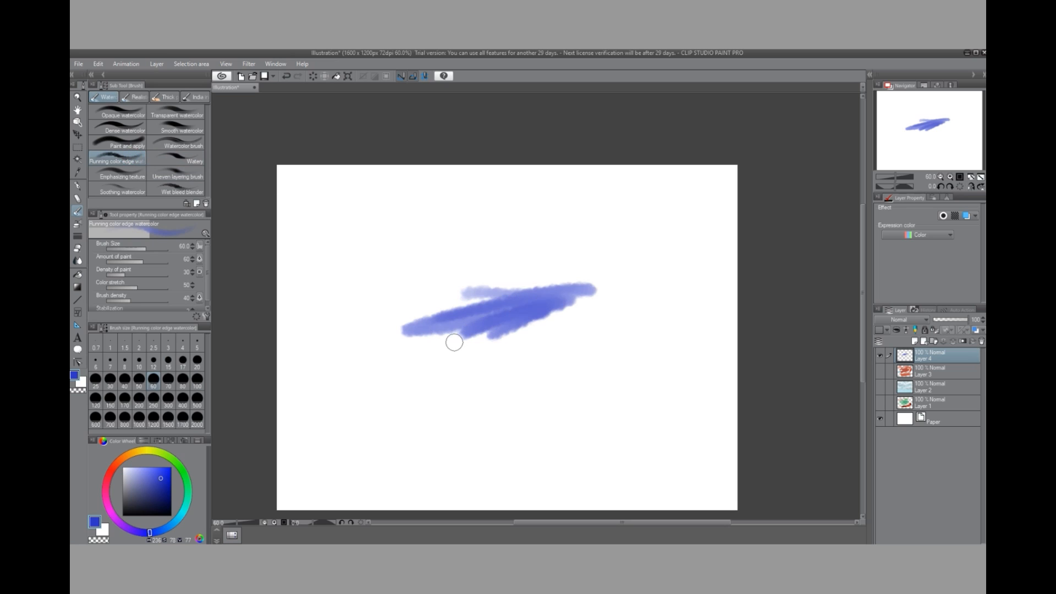
Step: Smudge the blue strokes into a soft patch with the Wet bleed blender at size 50
left_click(189, 192)
mouse_move(534, 296)
left_mouse_down()
mouse_move(540, 333)
mouse_move(556, 328)
mouse_move(572, 292)
mouse_move(524, 327)
mouse_move(554, 276)
mouse_move(490, 350)
mouse_move(561, 271)
mouse_move(451, 351)
mouse_move(525, 281)
mouse_move(473, 317)
mouse_move(496, 287)
mouse_move(450, 324)
left_mouse_up()
mouse_move(478, 291)
left_mouse_down()
mouse_move(429, 333)
mouse_move(412, 319)
mouse_move(429, 304)
mouse_move(435, 331)
mouse_move(449, 325)
mouse_move(459, 336)
mouse_move(456, 318)
left_mouse_up()
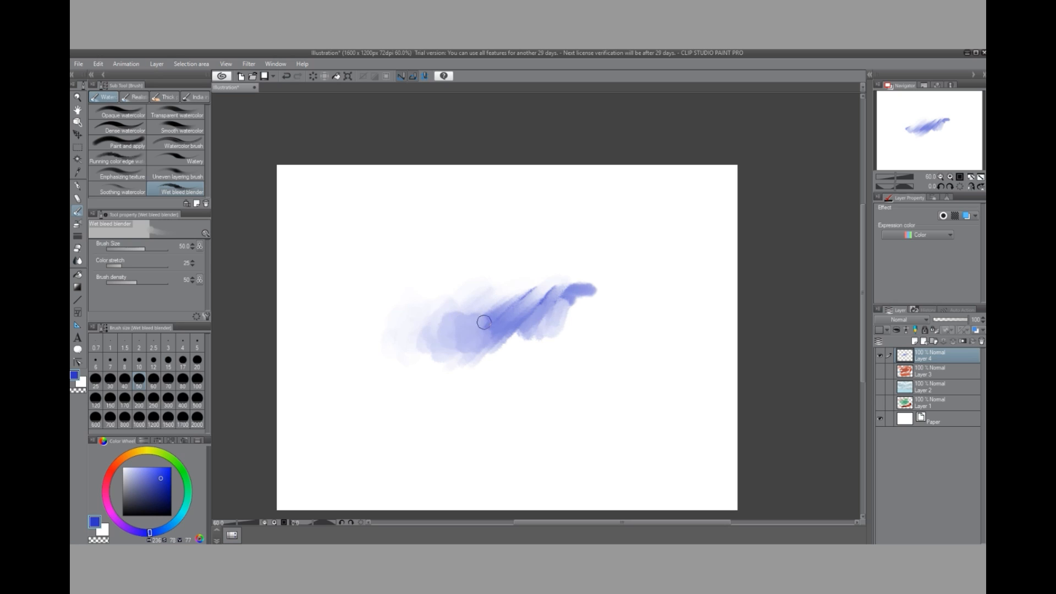
mouse_move(462, 310)
left_mouse_down()
mouse_move(462, 334)
mouse_move(494, 307)
mouse_move(494, 345)
mouse_move(472, 312)
mouse_move(456, 337)
mouse_move(492, 350)
mouse_move(514, 298)
mouse_move(532, 296)
mouse_move(515, 311)
mouse_move(497, 305)
mouse_move(511, 329)
mouse_move(524, 320)
mouse_move(499, 316)
mouse_move(506, 343)
mouse_move(525, 342)
mouse_move(480, 327)
mouse_move(492, 352)
mouse_move(549, 326)
left_mouse_up()
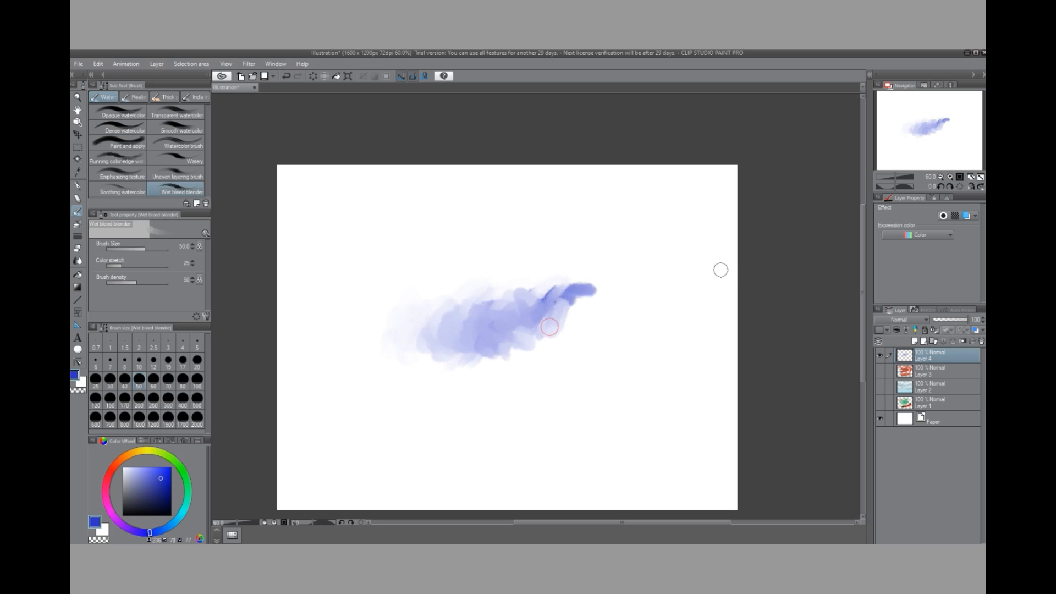
Step: Hide the layer with the blended blue patch and briefly show the cloud painting layer for comparison
left_click(880, 355)
left_click(880, 386)
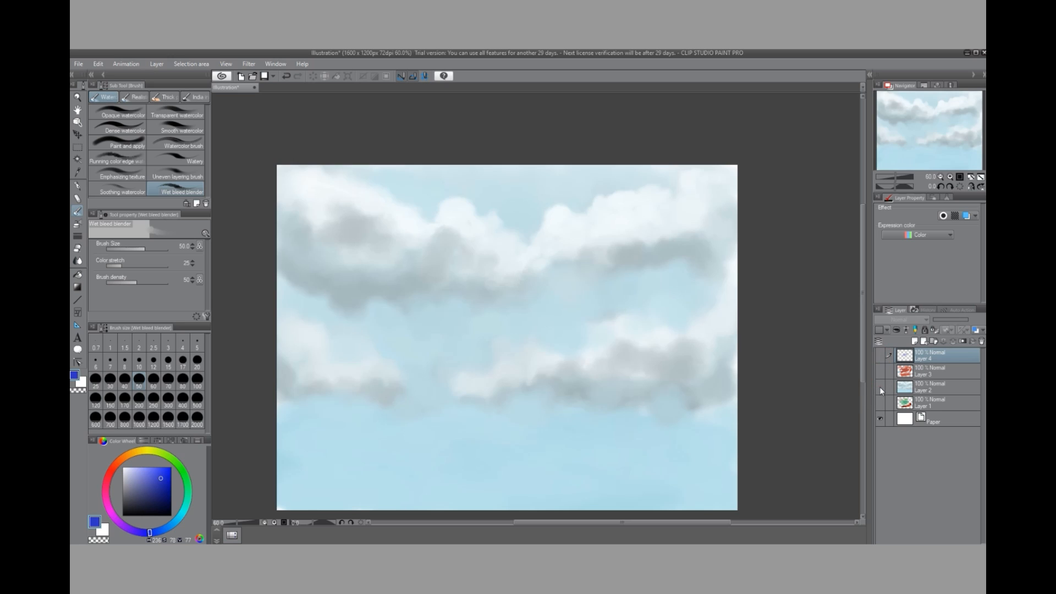
left_click(879, 387)
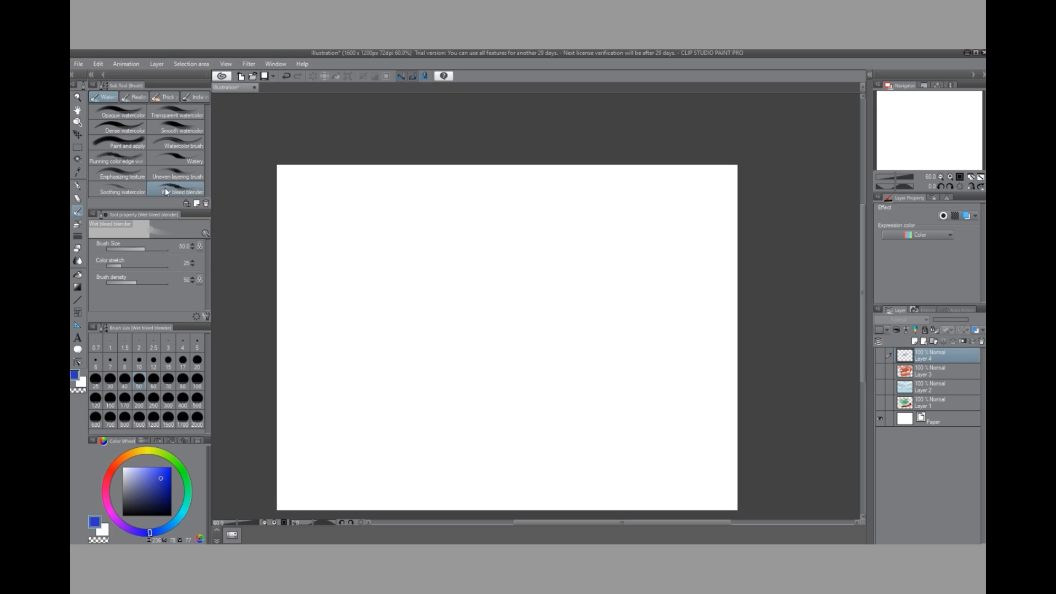
Step: Add a new layer and draw one looping and several straight blue strokes on it with the Chalk brush at size 70
key("p")
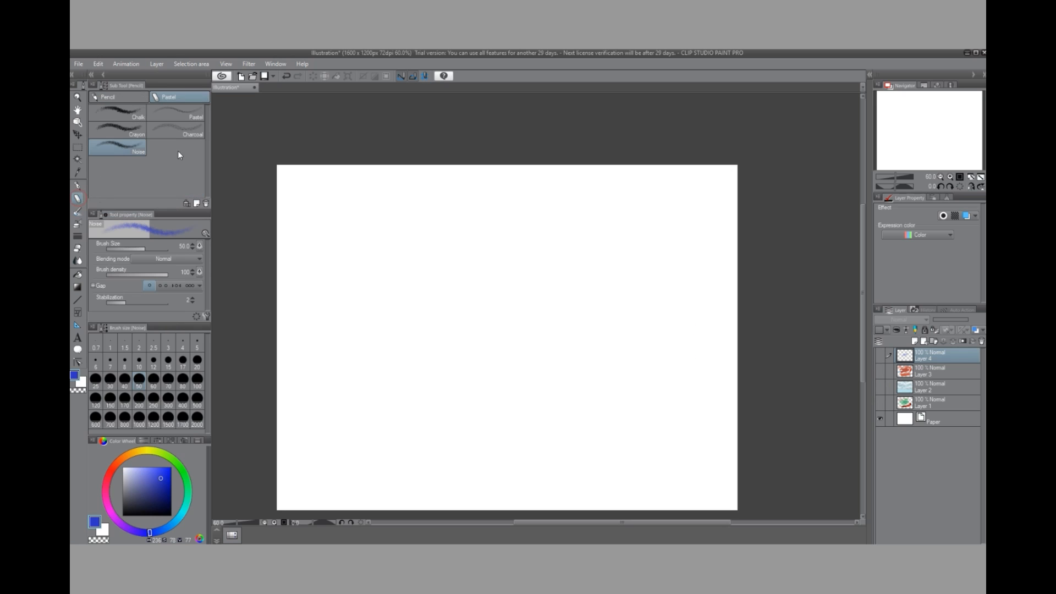
left_click(131, 113)
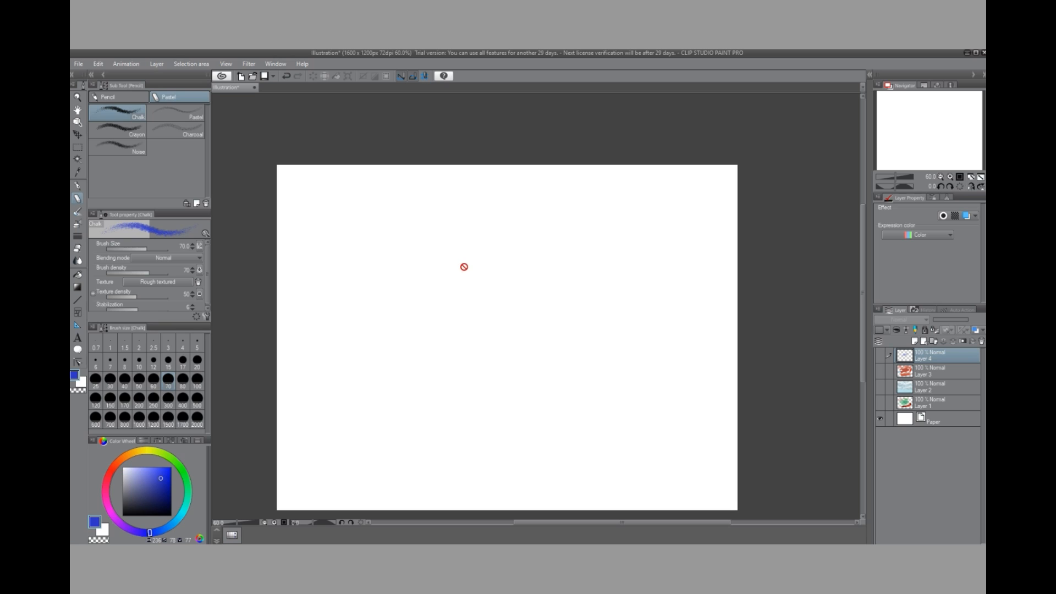
left_click(914, 341)
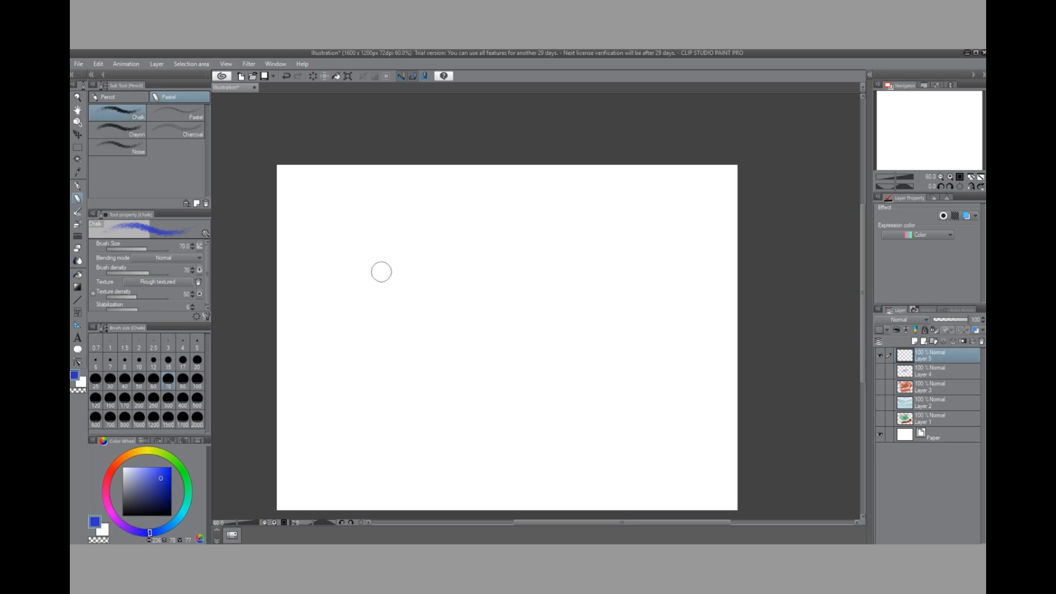
mouse_move(378, 294)
left_mouse_down()
mouse_move(491, 272)
mouse_move(659, 267)
mouse_move(429, 337)
mouse_move(574, 291)
mouse_move(481, 315)
mouse_move(555, 307)
left_mouse_up()
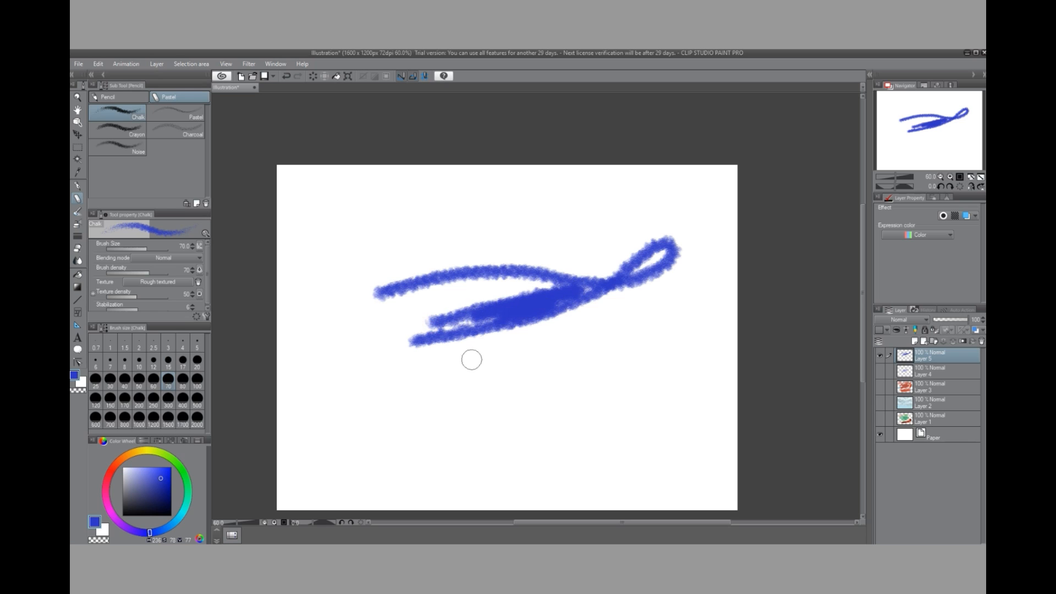
mouse_move(464, 372)
left_mouse_down()
mouse_move(654, 318)
mouse_move(511, 362)
mouse_move(641, 318)
mouse_move(500, 348)
left_mouse_up()
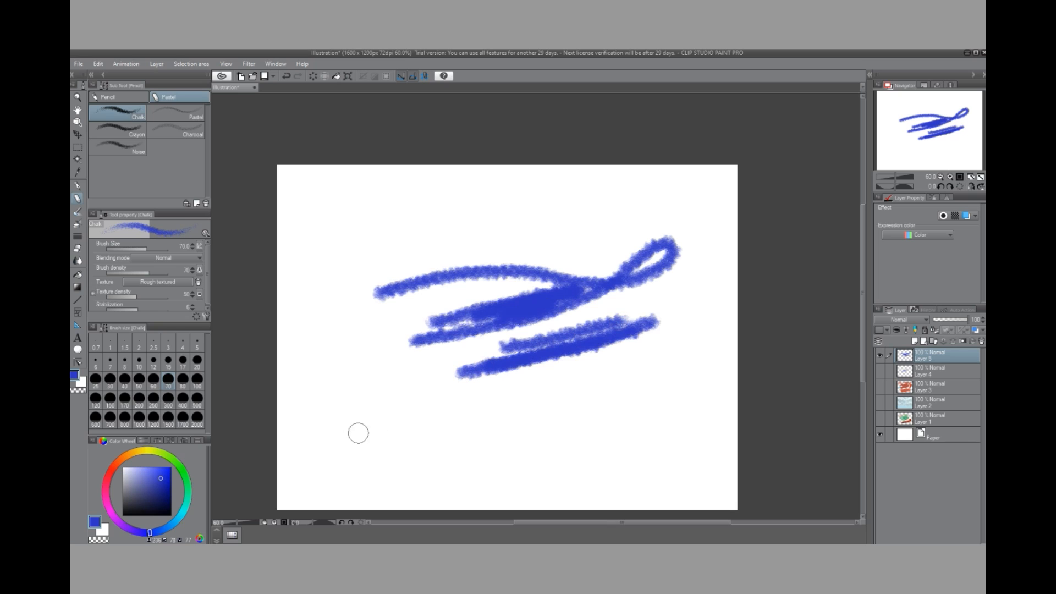
left_click_drag(358, 432, 641, 383)
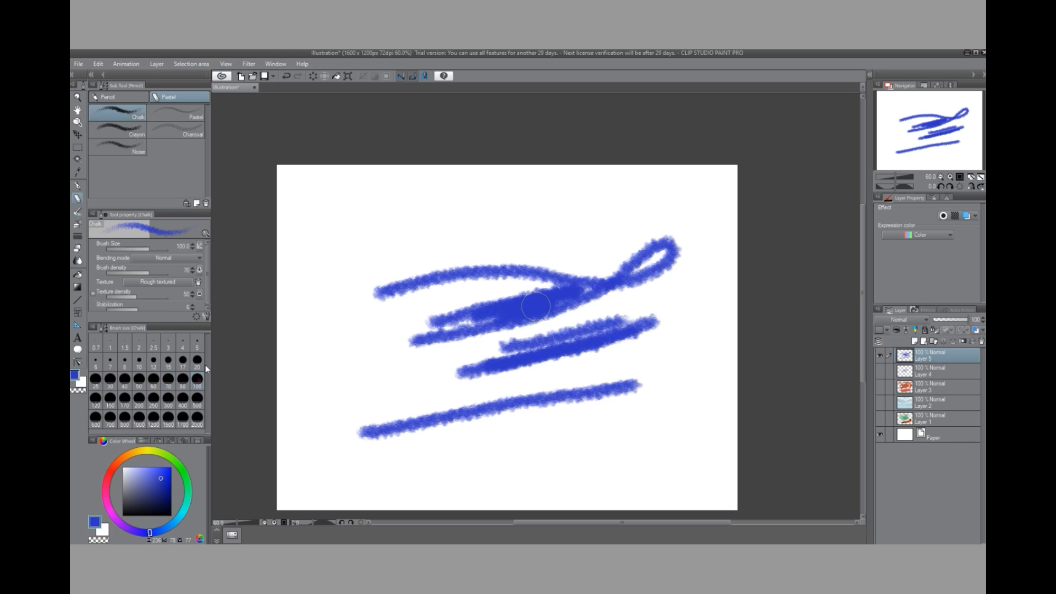
Step: Paint a thick blue band along the canvas top with Chalk at size 100 and cover it with green
mouse_move(381, 221)
left_mouse_down()
mouse_move(629, 211)
mouse_move(621, 222)
mouse_move(636, 211)
mouse_move(366, 228)
mouse_move(650, 208)
mouse_move(370, 226)
mouse_move(647, 203)
mouse_move(393, 238)
left_mouse_up()
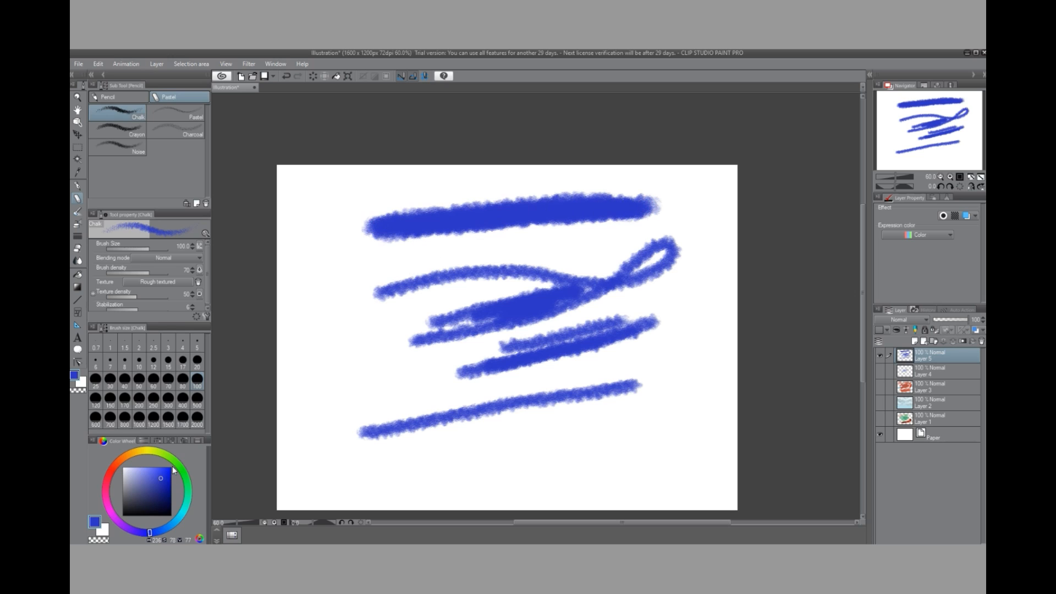
left_click(175, 464)
left_click(389, 217)
mouse_move(365, 242)
left_mouse_down()
mouse_move(649, 209)
mouse_move(459, 221)
mouse_move(635, 215)
mouse_move(587, 213)
mouse_move(629, 201)
mouse_move(552, 227)
mouse_move(506, 221)
mouse_move(568, 213)
mouse_move(478, 210)
mouse_move(369, 226)
mouse_move(440, 223)
mouse_move(413, 216)
mouse_move(446, 206)
mouse_move(527, 206)
left_mouse_up()
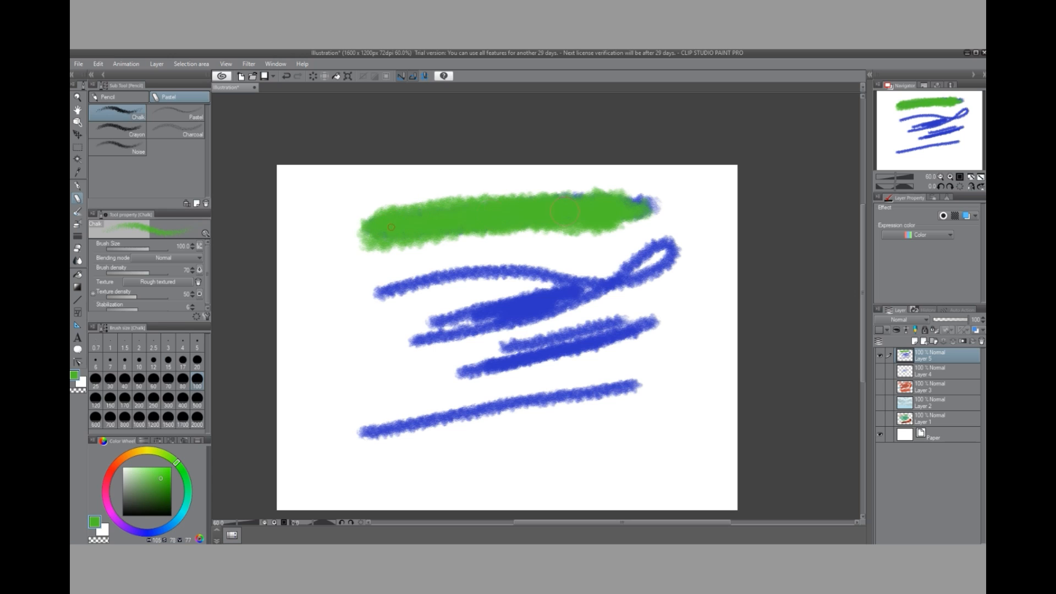
mouse_move(657, 210)
left_mouse_down()
mouse_move(525, 198)
mouse_move(553, 218)
mouse_move(383, 246)
left_mouse_up()
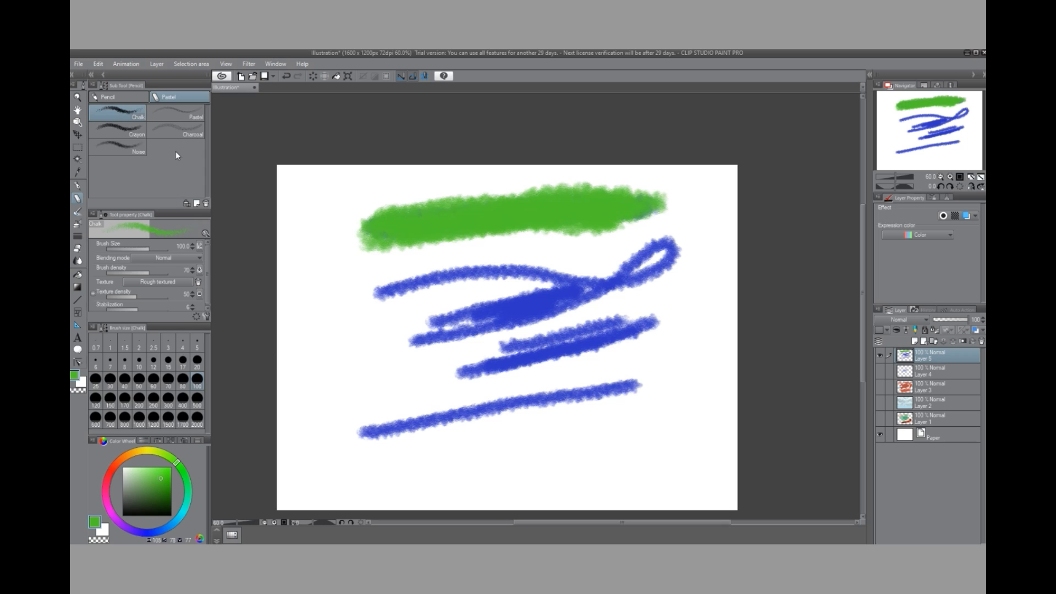
Step: Paint green strokes over the looping blue ones with the Crayon brush, and layer orange-red over them at size 100
left_click(133, 128)
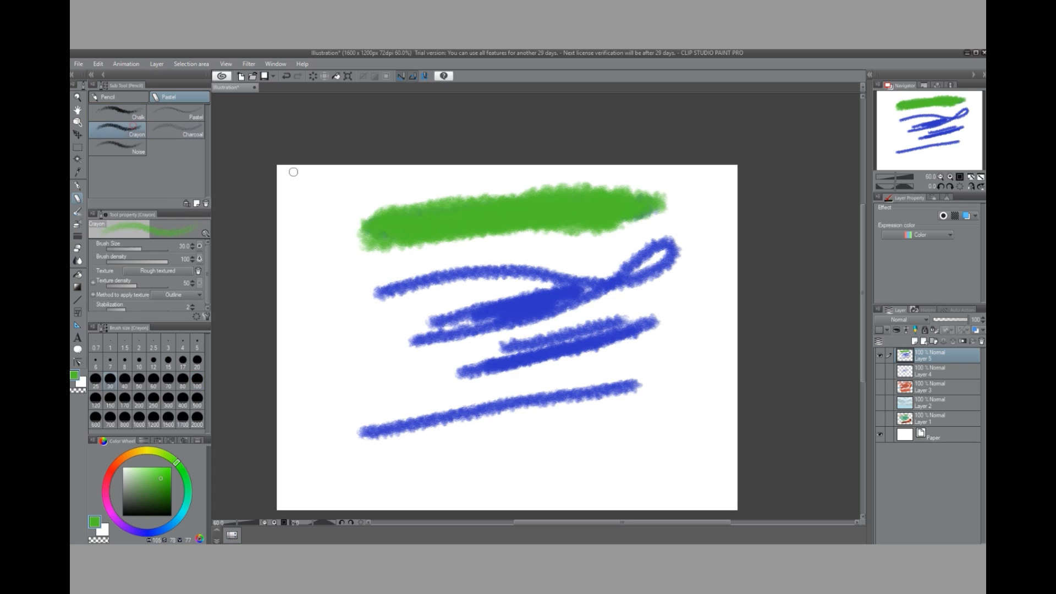
mouse_move(390, 314)
left_mouse_down()
mouse_move(362, 362)
mouse_move(382, 317)
mouse_move(351, 348)
mouse_move(341, 286)
mouse_move(330, 289)
mouse_move(392, 284)
mouse_move(389, 268)
mouse_move(401, 262)
mouse_move(668, 238)
mouse_move(649, 230)
mouse_move(614, 268)
mouse_move(427, 250)
mouse_move(456, 305)
mouse_move(557, 290)
mouse_move(497, 280)
mouse_move(400, 306)
mouse_move(493, 292)
mouse_move(394, 301)
mouse_move(384, 311)
mouse_move(429, 311)
mouse_move(424, 324)
mouse_move(384, 319)
mouse_move(383, 359)
mouse_move(507, 335)
mouse_move(429, 360)
mouse_move(510, 335)
mouse_move(620, 287)
mouse_move(446, 330)
mouse_move(516, 322)
left_mouse_up()
left_click(197, 379)
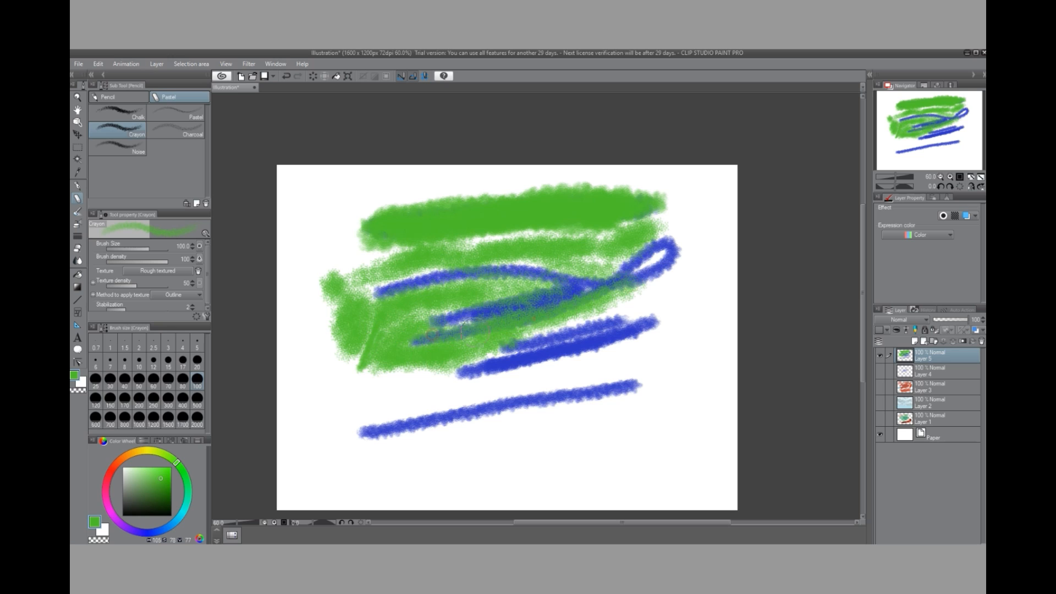
left_click(116, 464)
mouse_move(433, 339)
left_mouse_down()
mouse_move(364, 336)
mouse_move(531, 279)
mouse_move(432, 288)
mouse_move(375, 308)
mouse_move(339, 295)
mouse_move(358, 328)
mouse_move(379, 316)
mouse_move(379, 330)
mouse_move(405, 332)
mouse_move(480, 323)
mouse_move(401, 310)
left_mouse_up()
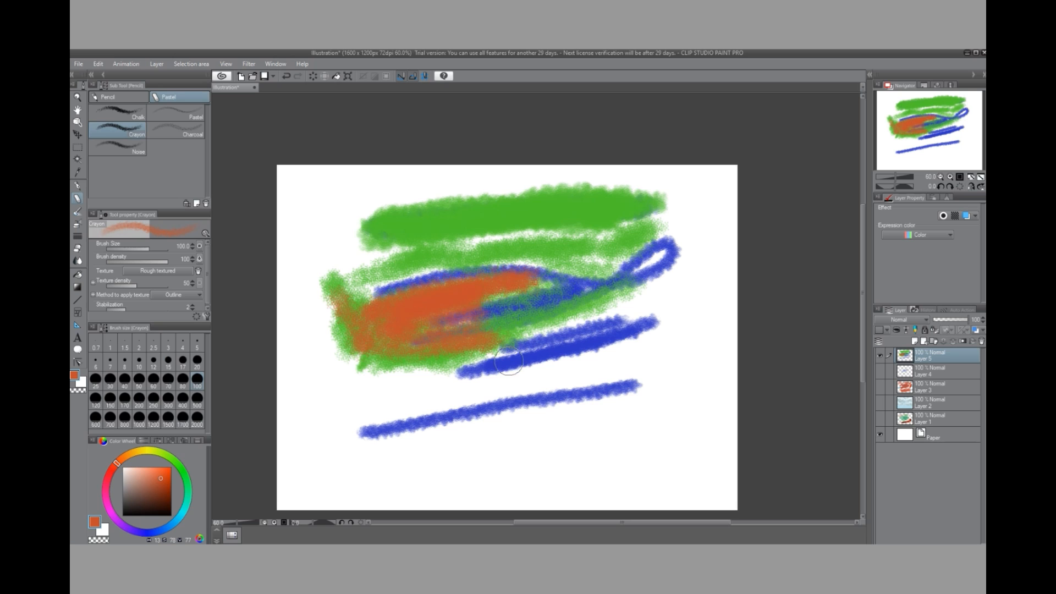
Step: Paint an orange-red patch below the crayon strokes with the Noise brush at size 100 and cover it with pale yellow
left_click(136, 151)
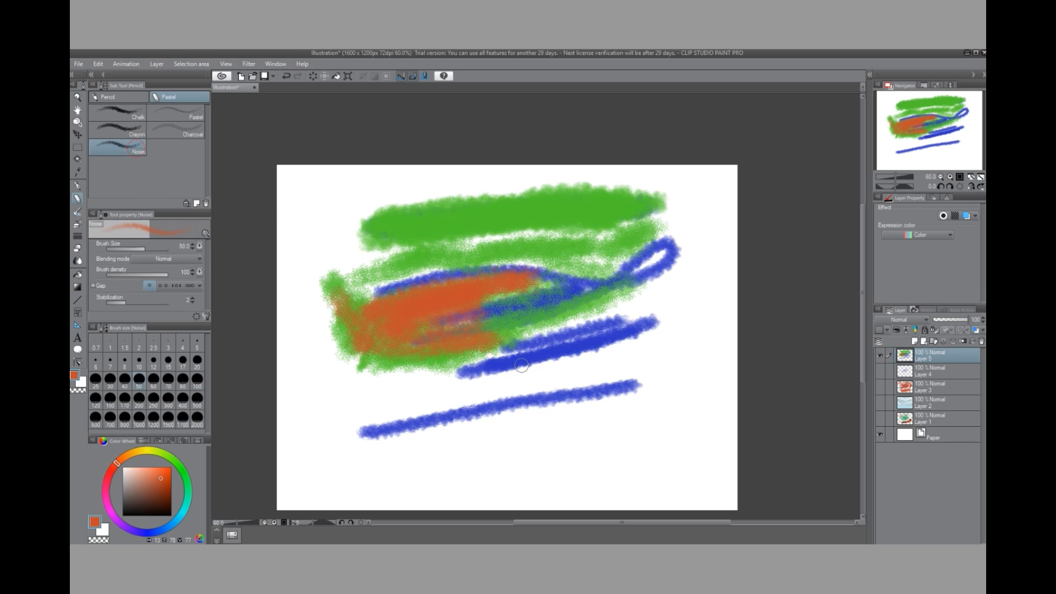
left_click(197, 378)
mouse_move(387, 391)
left_mouse_down()
mouse_move(569, 365)
mouse_move(328, 405)
mouse_move(412, 373)
mouse_move(357, 397)
mouse_move(461, 372)
mouse_move(362, 394)
mouse_move(315, 384)
mouse_move(387, 362)
mouse_move(322, 384)
mouse_move(604, 362)
mouse_move(408, 376)
mouse_move(560, 346)
mouse_move(383, 368)
mouse_move(506, 349)
left_mouse_up()
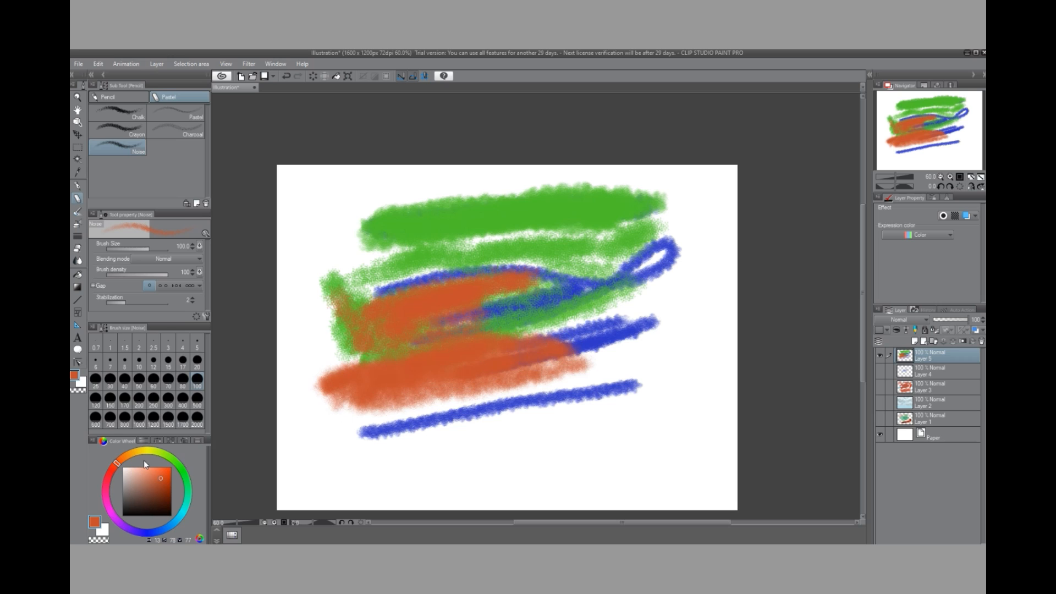
left_click(149, 452)
left_click_drag(131, 471, 139, 470)
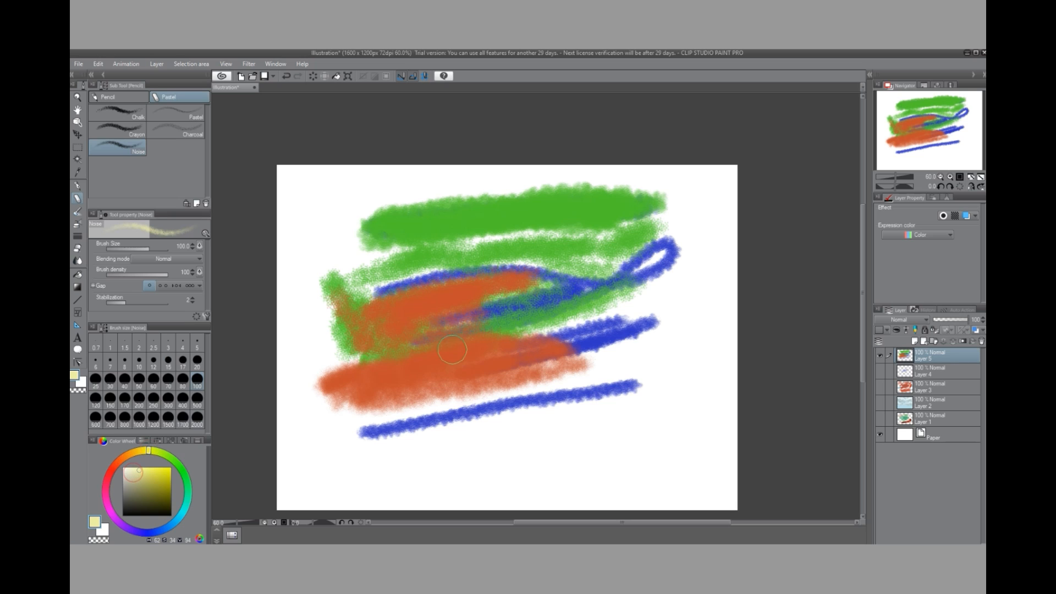
mouse_move(473, 365)
left_mouse_down()
mouse_move(385, 377)
mouse_move(473, 357)
mouse_move(411, 391)
mouse_move(358, 385)
mouse_move(527, 360)
mouse_move(424, 357)
mouse_move(484, 343)
mouse_move(572, 352)
mouse_move(542, 379)
mouse_move(575, 371)
mouse_move(560, 371)
left_mouse_up()
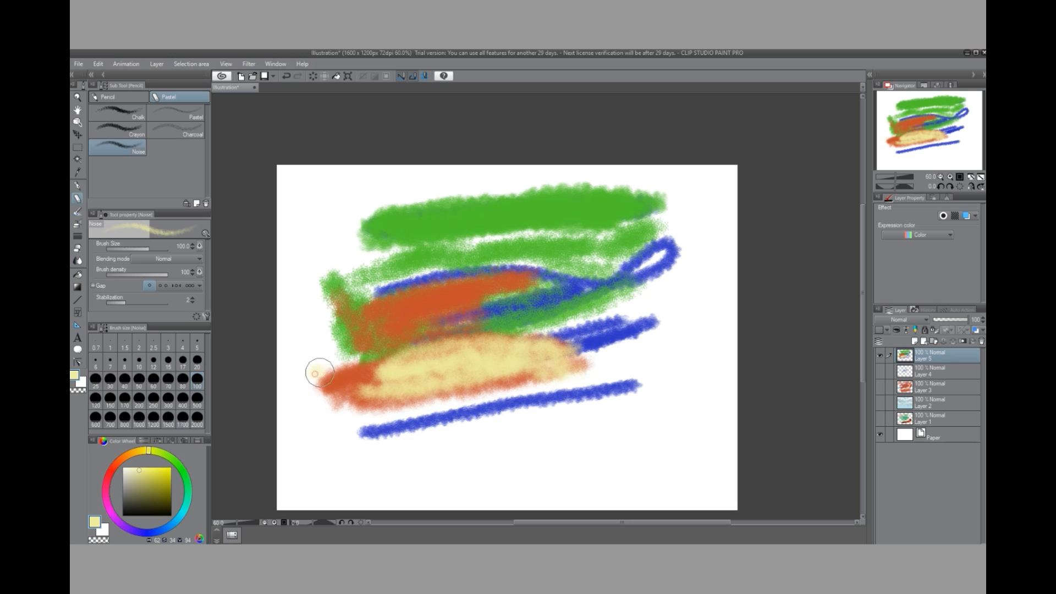
mouse_move(316, 370)
left_mouse_down()
mouse_move(348, 367)
mouse_move(314, 382)
mouse_move(385, 384)
mouse_move(515, 376)
mouse_move(388, 405)
mouse_move(419, 401)
mouse_move(306, 377)
mouse_move(423, 406)
left_mouse_up()
Step: Draw a pale yellow Pastel stroke near the canvas bottom, and add dark olive Pastel strokes around it at size 100
left_click(196, 114)
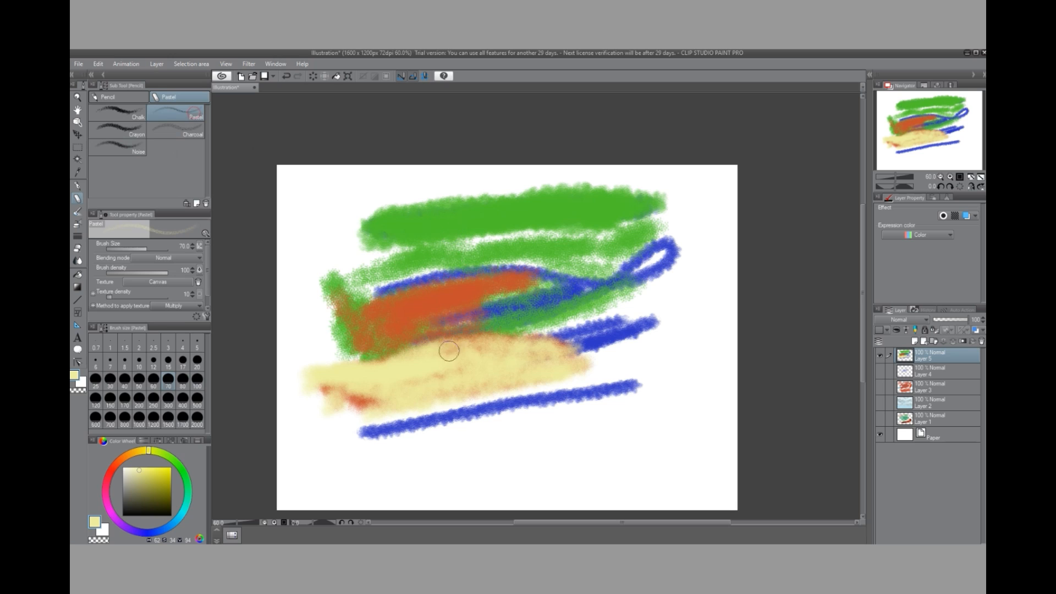
left_click_drag(395, 455, 624, 422)
left_click(197, 378)
left_click_drag(155, 505, 159, 492)
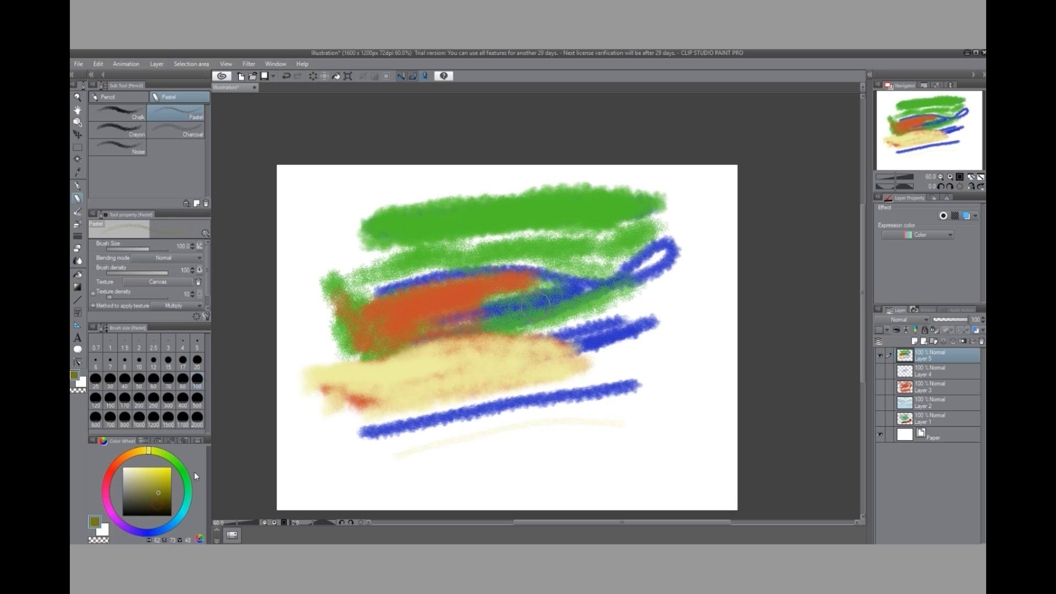
mouse_move(465, 445)
left_mouse_down()
mouse_move(627, 419)
mouse_move(429, 447)
mouse_move(633, 438)
mouse_move(460, 469)
mouse_move(672, 455)
mouse_move(663, 442)
mouse_move(552, 465)
mouse_move(655, 409)
mouse_move(611, 420)
mouse_move(645, 404)
mouse_move(637, 407)
mouse_move(653, 411)
mouse_move(591, 442)
mouse_move(636, 413)
mouse_move(572, 425)
mouse_move(607, 433)
left_mouse_up()
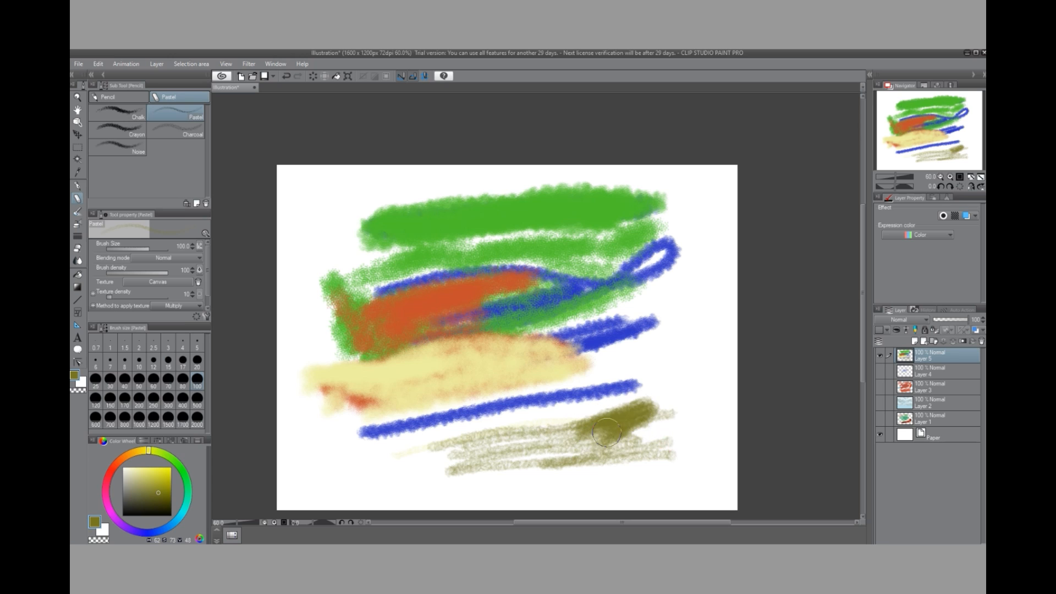
Step: Paint dark olive Charcoal strokes along the canvas's right side, in its upper left corner and over the green band
left_click(181, 128)
mouse_move(686, 271)
left_mouse_down()
mouse_move(667, 302)
mouse_move(668, 328)
mouse_move(683, 319)
mouse_move(657, 338)
mouse_move(651, 365)
mouse_move(673, 335)
mouse_move(658, 389)
left_mouse_up()
left_click(183, 405)
left_click(197, 385)
mouse_move(682, 242)
left_mouse_down()
mouse_move(697, 224)
mouse_move(690, 206)
left_mouse_up()
mouse_move(381, 223)
left_mouse_down()
mouse_move(363, 190)
mouse_move(329, 231)
mouse_move(541, 212)
left_mouse_up()
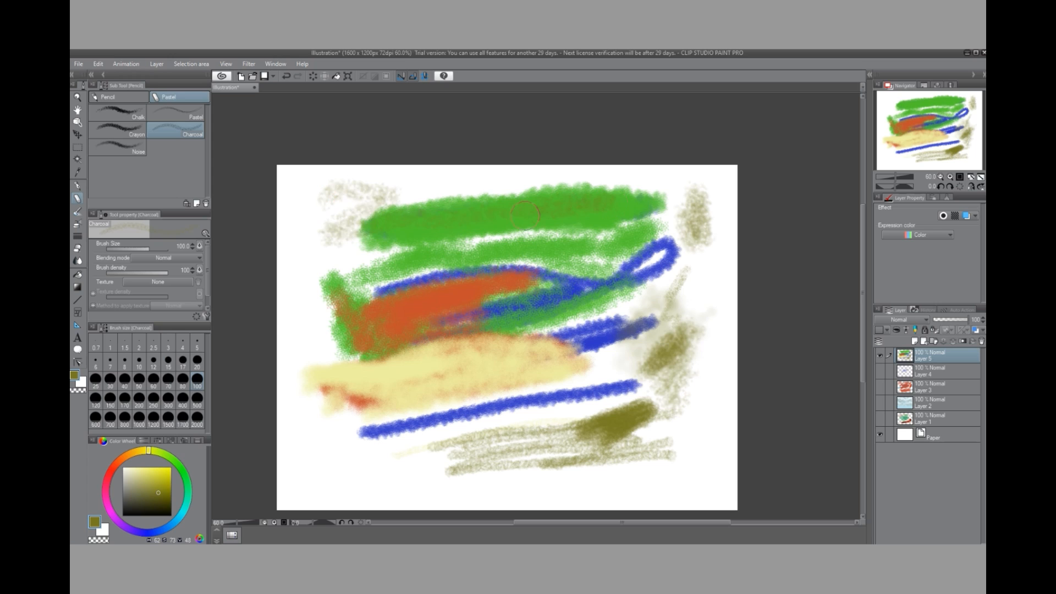
Step: Fill the canvas's upper left and left edge with lighter olive Charcoal strokes, reducing the brush size to 70
left_click(154, 484)
mouse_move(363, 217)
left_mouse_down()
mouse_move(306, 226)
mouse_move(335, 217)
mouse_move(314, 236)
mouse_move(329, 241)
mouse_move(316, 242)
mouse_move(289, 360)
left_mouse_up()
left_click(169, 380)
mouse_move(306, 270)
left_mouse_down()
mouse_move(297, 354)
mouse_move(313, 265)
left_mouse_up()
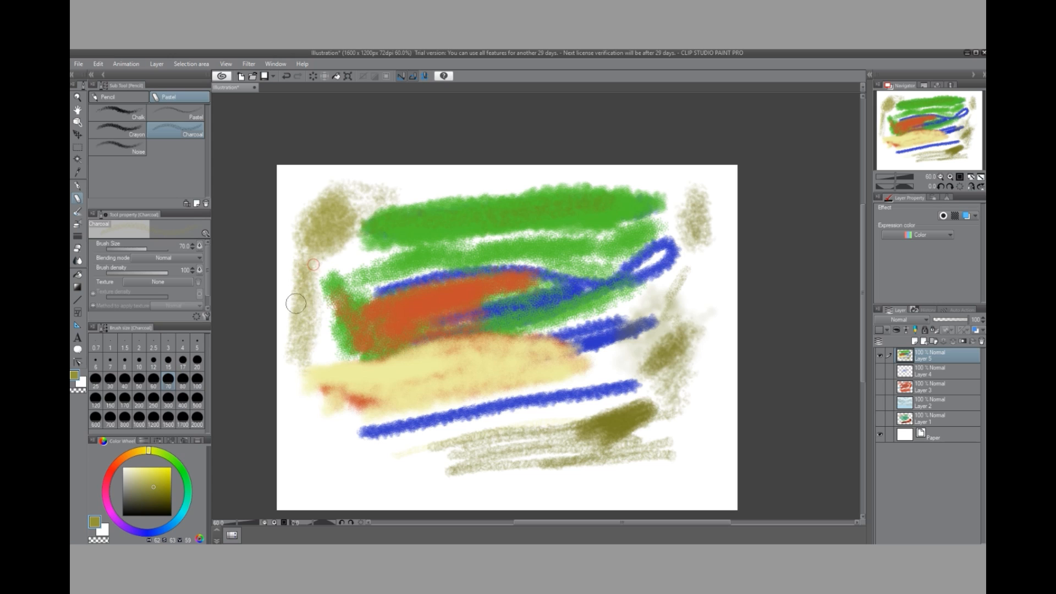
mouse_move(410, 194)
left_mouse_down()
mouse_move(380, 193)
mouse_move(536, 179)
mouse_move(366, 189)
mouse_move(411, 185)
mouse_move(367, 190)
mouse_move(357, 209)
left_mouse_up()
mouse_move(302, 295)
left_mouse_down()
mouse_move(312, 286)
mouse_move(297, 321)
mouse_move(311, 309)
mouse_move(300, 374)
mouse_move(296, 217)
mouse_move(316, 303)
mouse_move(322, 256)
mouse_move(330, 327)
mouse_move(306, 226)
mouse_move(316, 367)
mouse_move(328, 250)
mouse_move(356, 226)
mouse_move(347, 270)
left_mouse_up()
mouse_move(305, 297)
left_mouse_down()
mouse_move(344, 245)
mouse_move(360, 270)
mouse_move(333, 264)
left_mouse_up()
left_click_drag(337, 346, 301, 358)
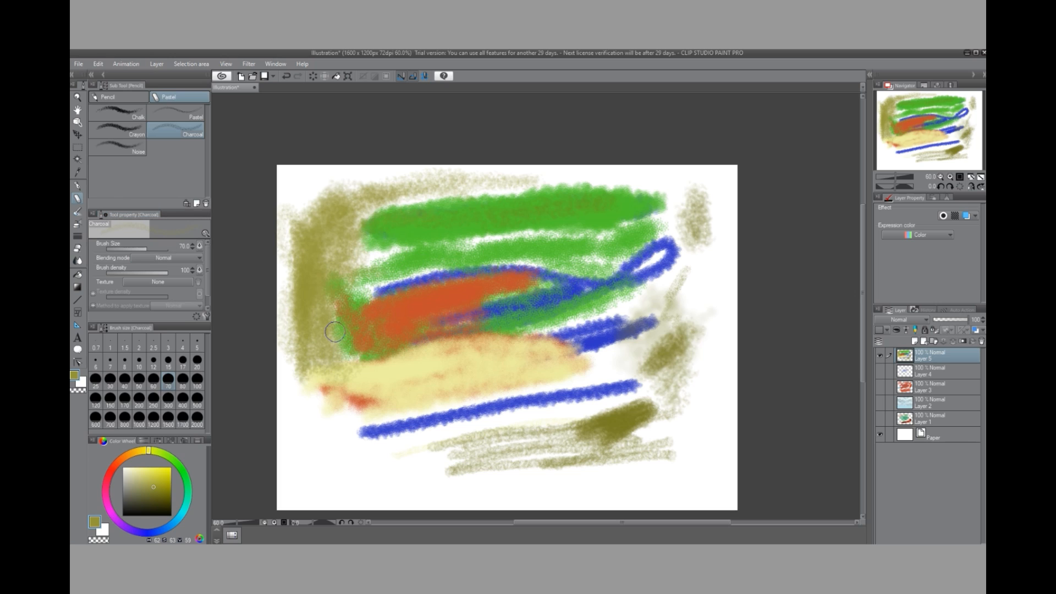
Step: Show the cloud painting on Layer 2 and hide the pastel strokes on Layer 5
left_click(928, 401)
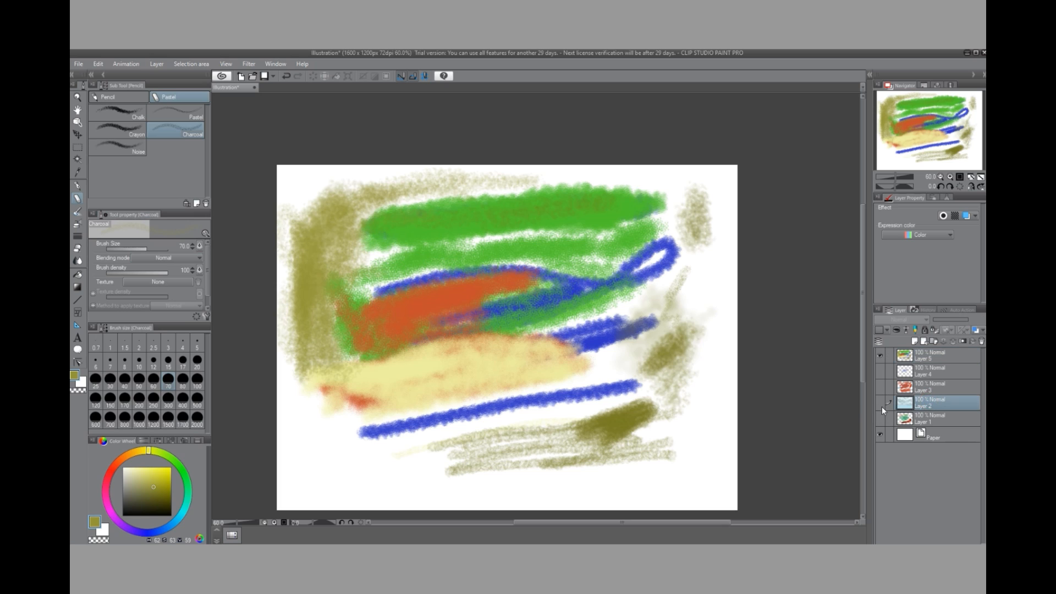
left_click(880, 403)
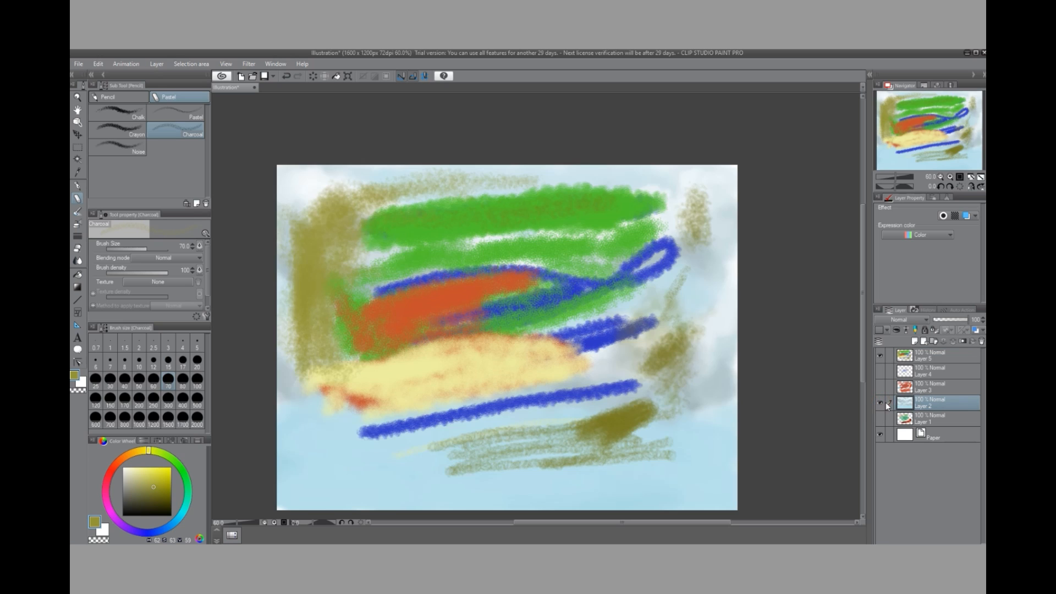
left_click(879, 355)
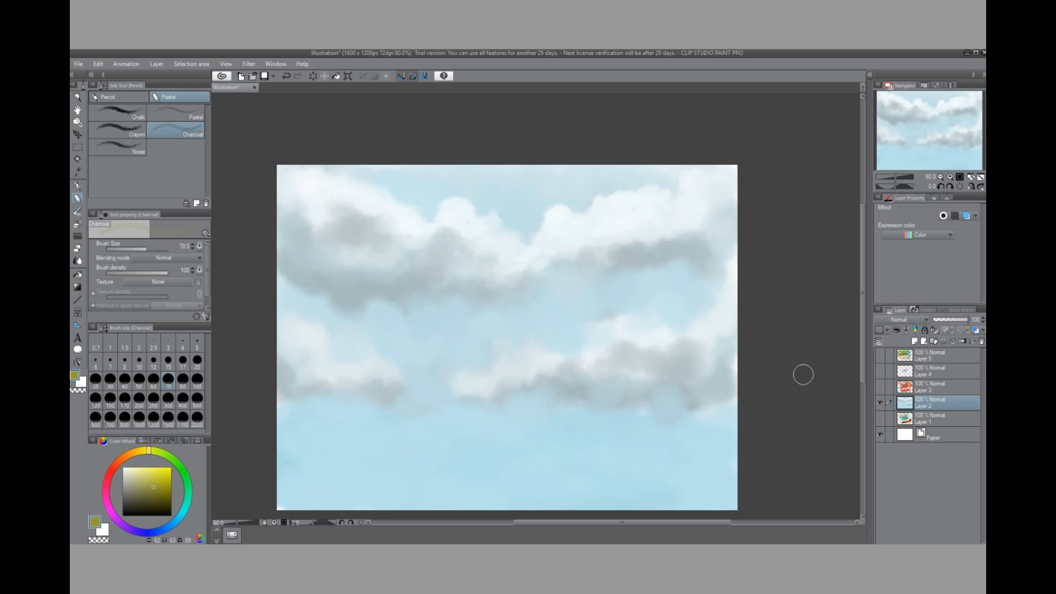
Step: Try out the Rectangle frame tool by drawing seven partly overlapping frames of different sizes across the cloud painting
left_click(78, 313)
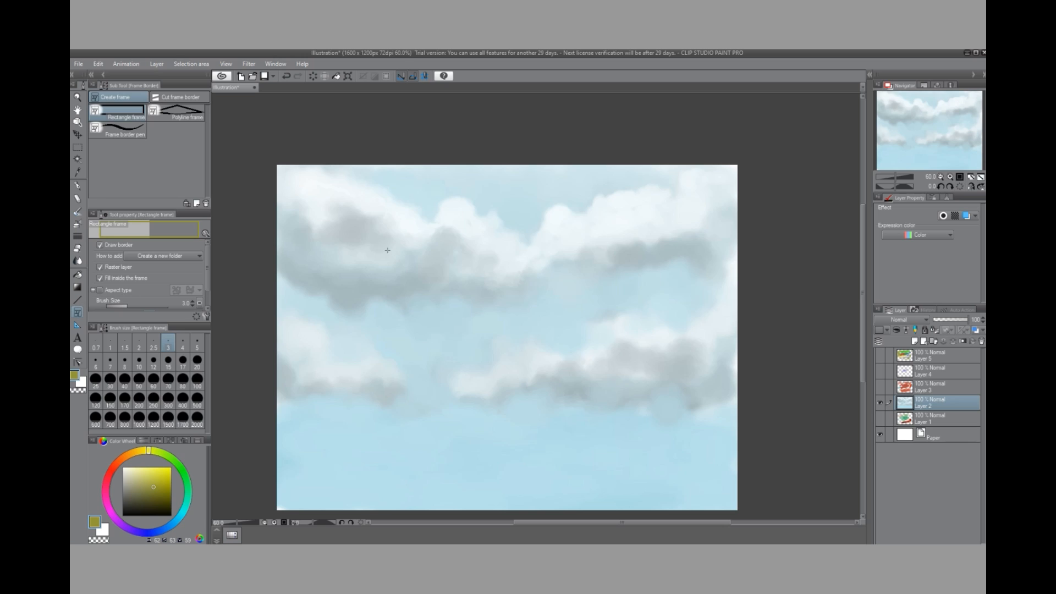
left_click_drag(367, 223, 542, 425)
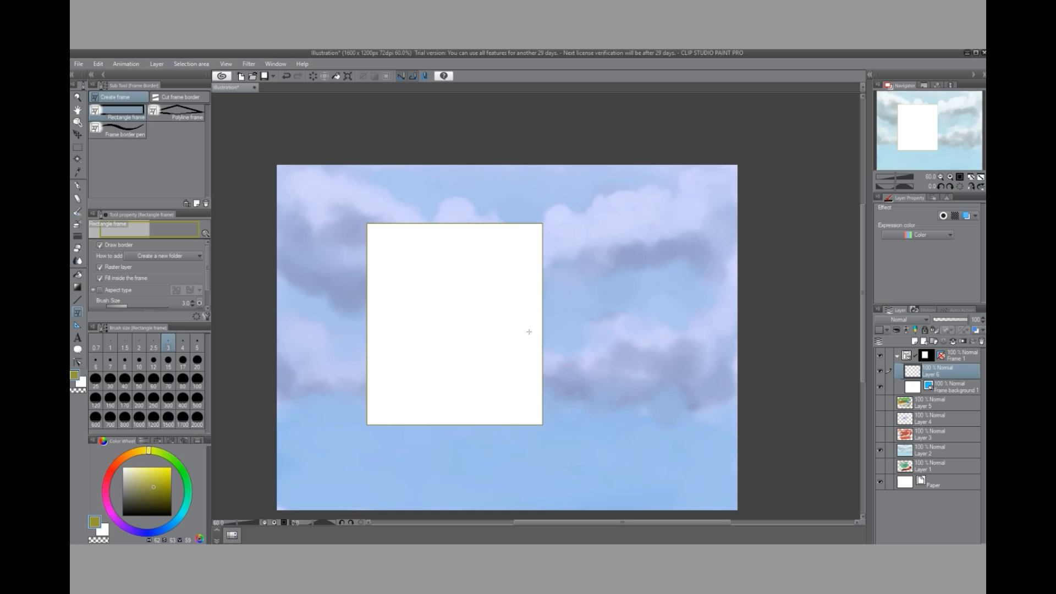
left_click_drag(482, 192, 612, 325)
left_click_drag(427, 264, 578, 401)
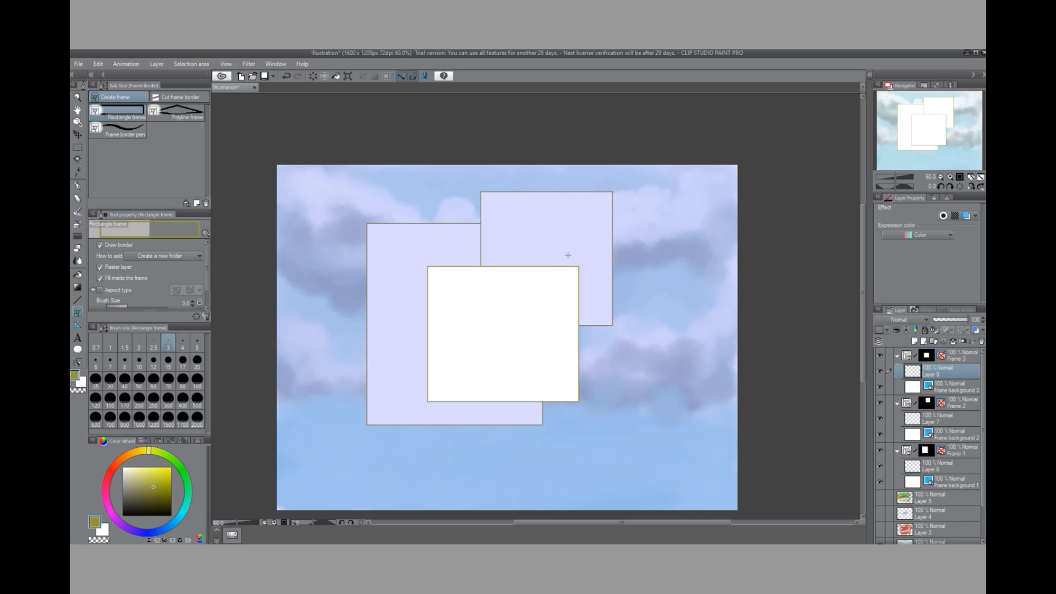
left_click_drag(532, 229, 661, 352)
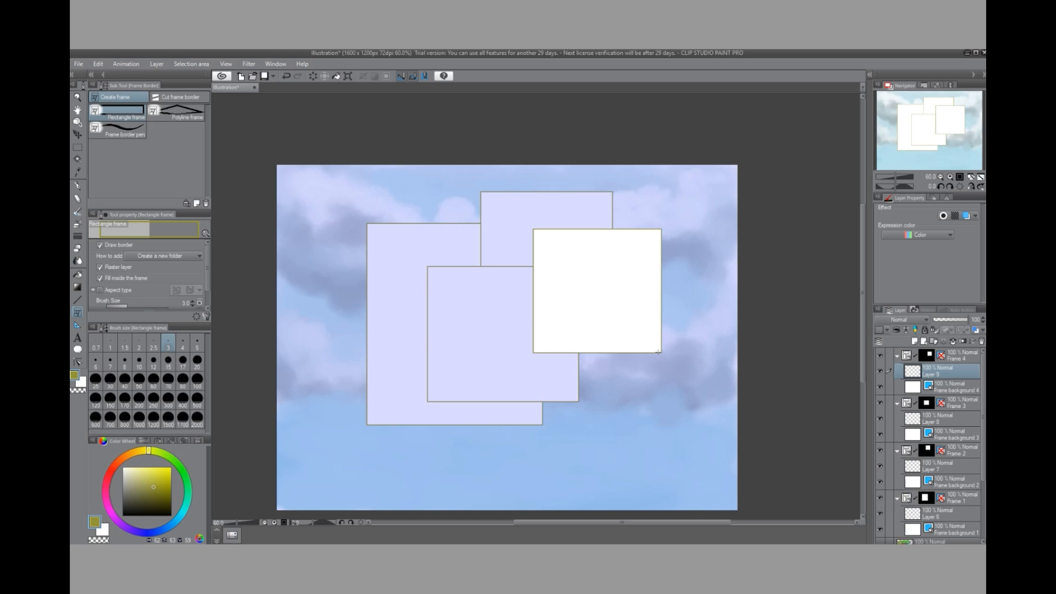
left_click_drag(504, 302, 642, 439)
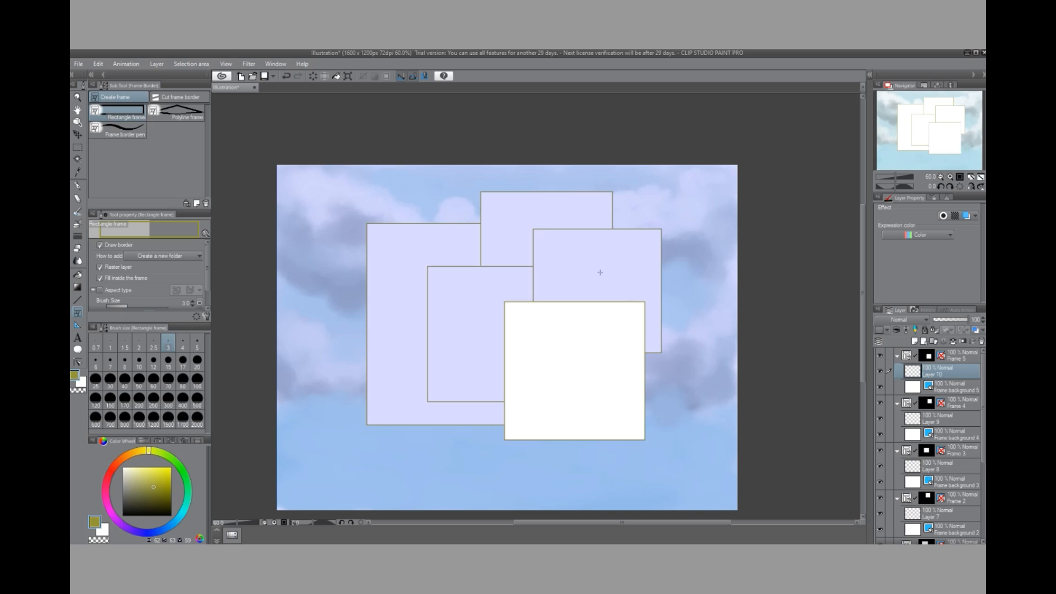
left_click_drag(589, 268, 718, 384)
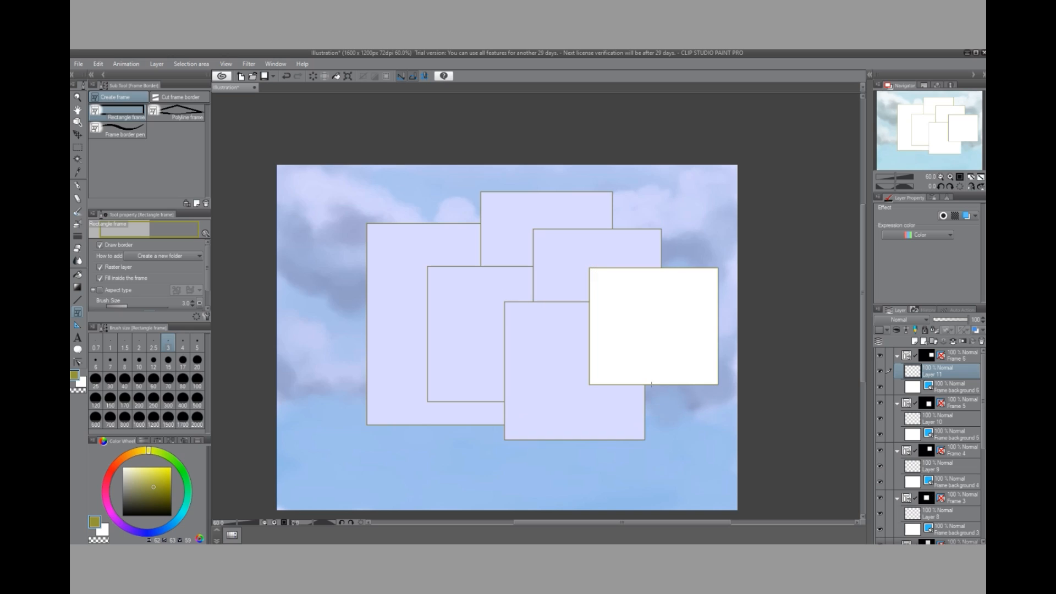
left_click_drag(313, 326, 410, 474)
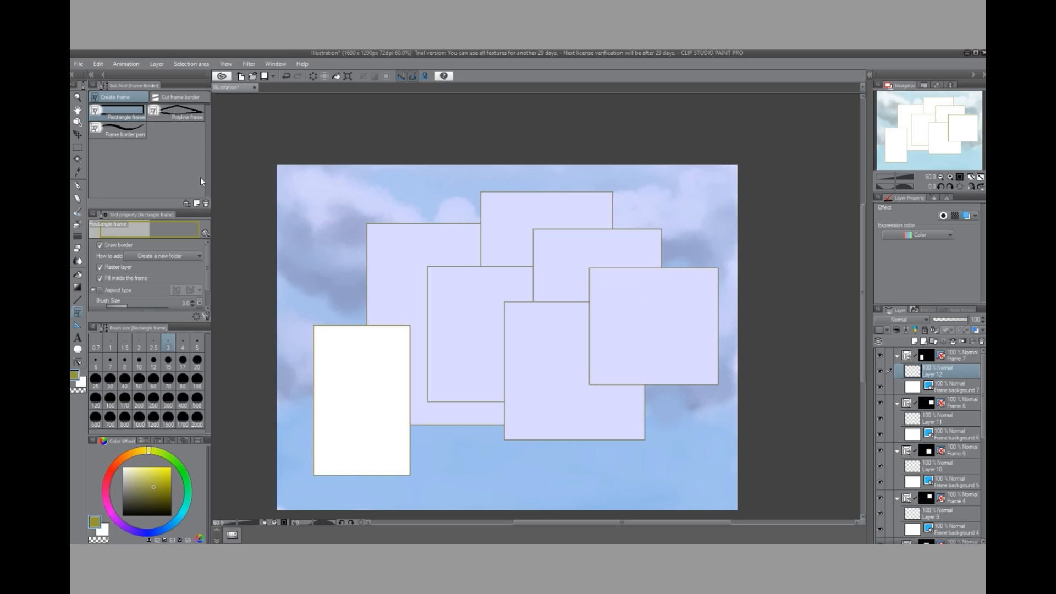
Step: Switch to the Calligraphy pen and undo all the rectangle frames drawn over the cloud painting
left_click(79, 189)
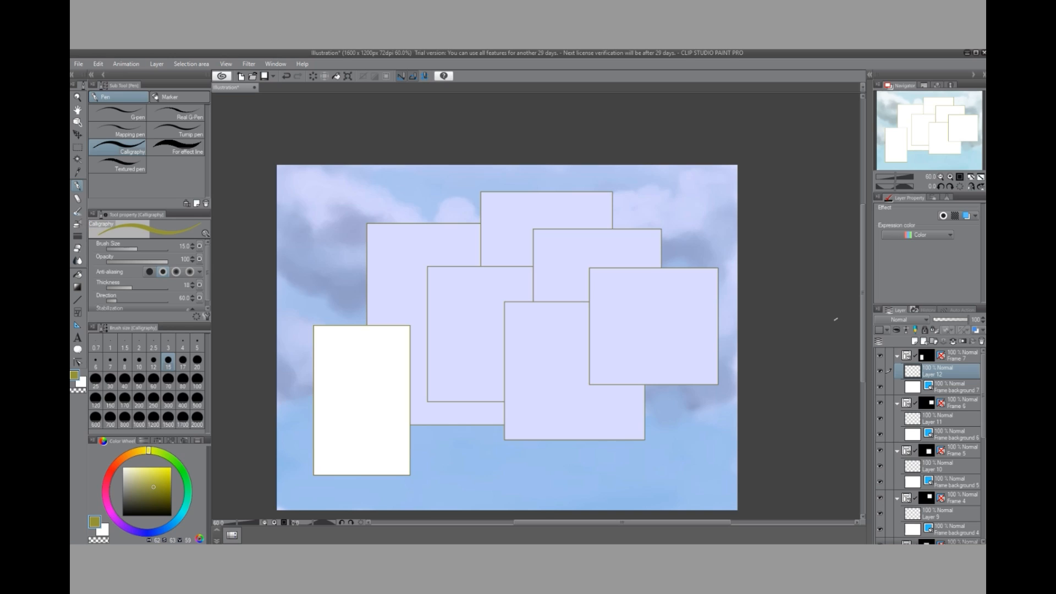
left_click(288, 73)
left_click(288, 74)
left_click(288, 74)
left_click(288, 73)
left_click(288, 73)
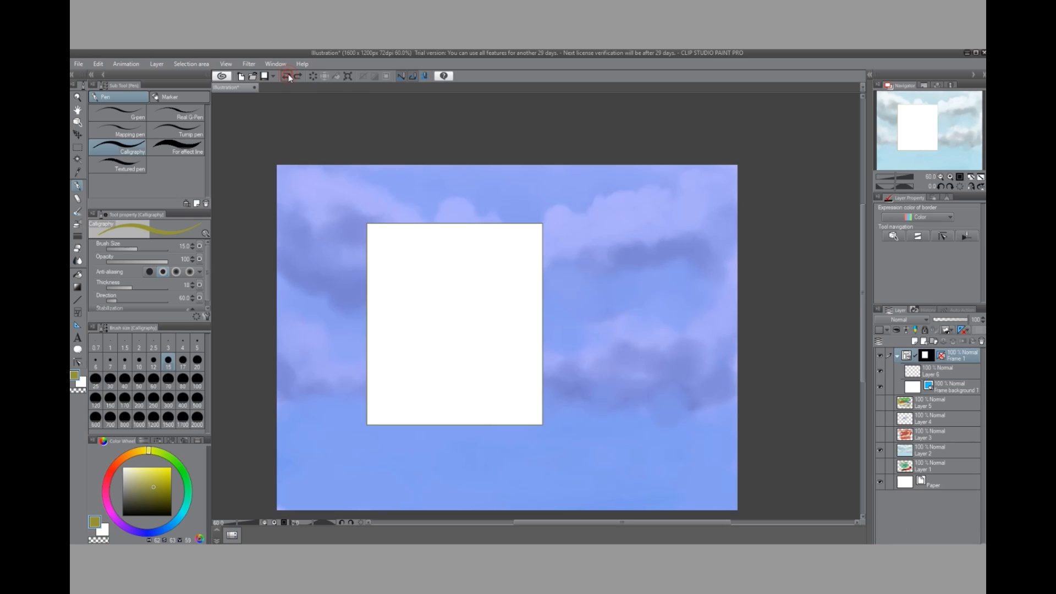
left_click(288, 73)
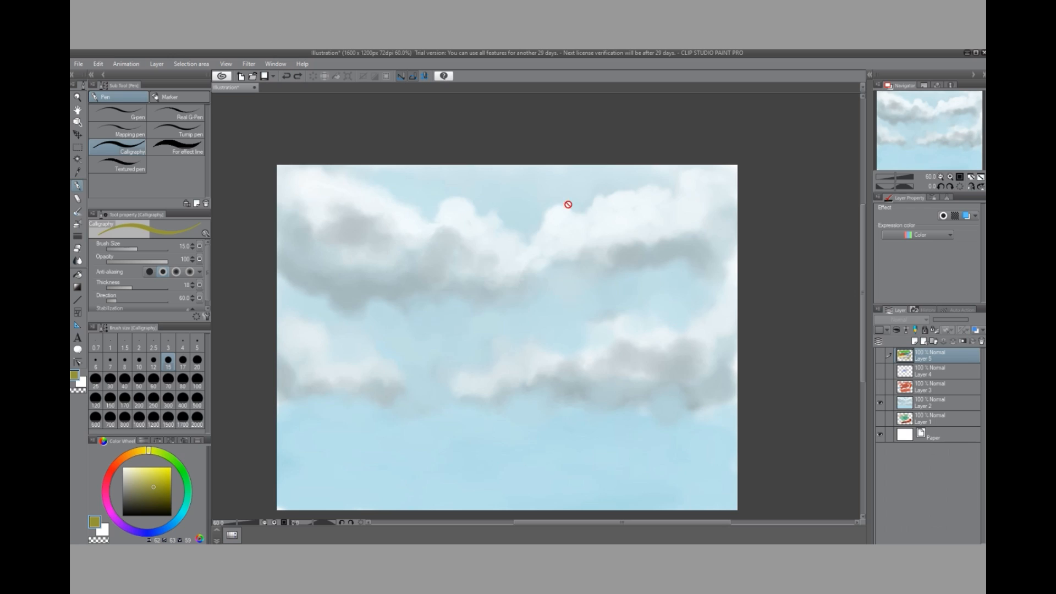